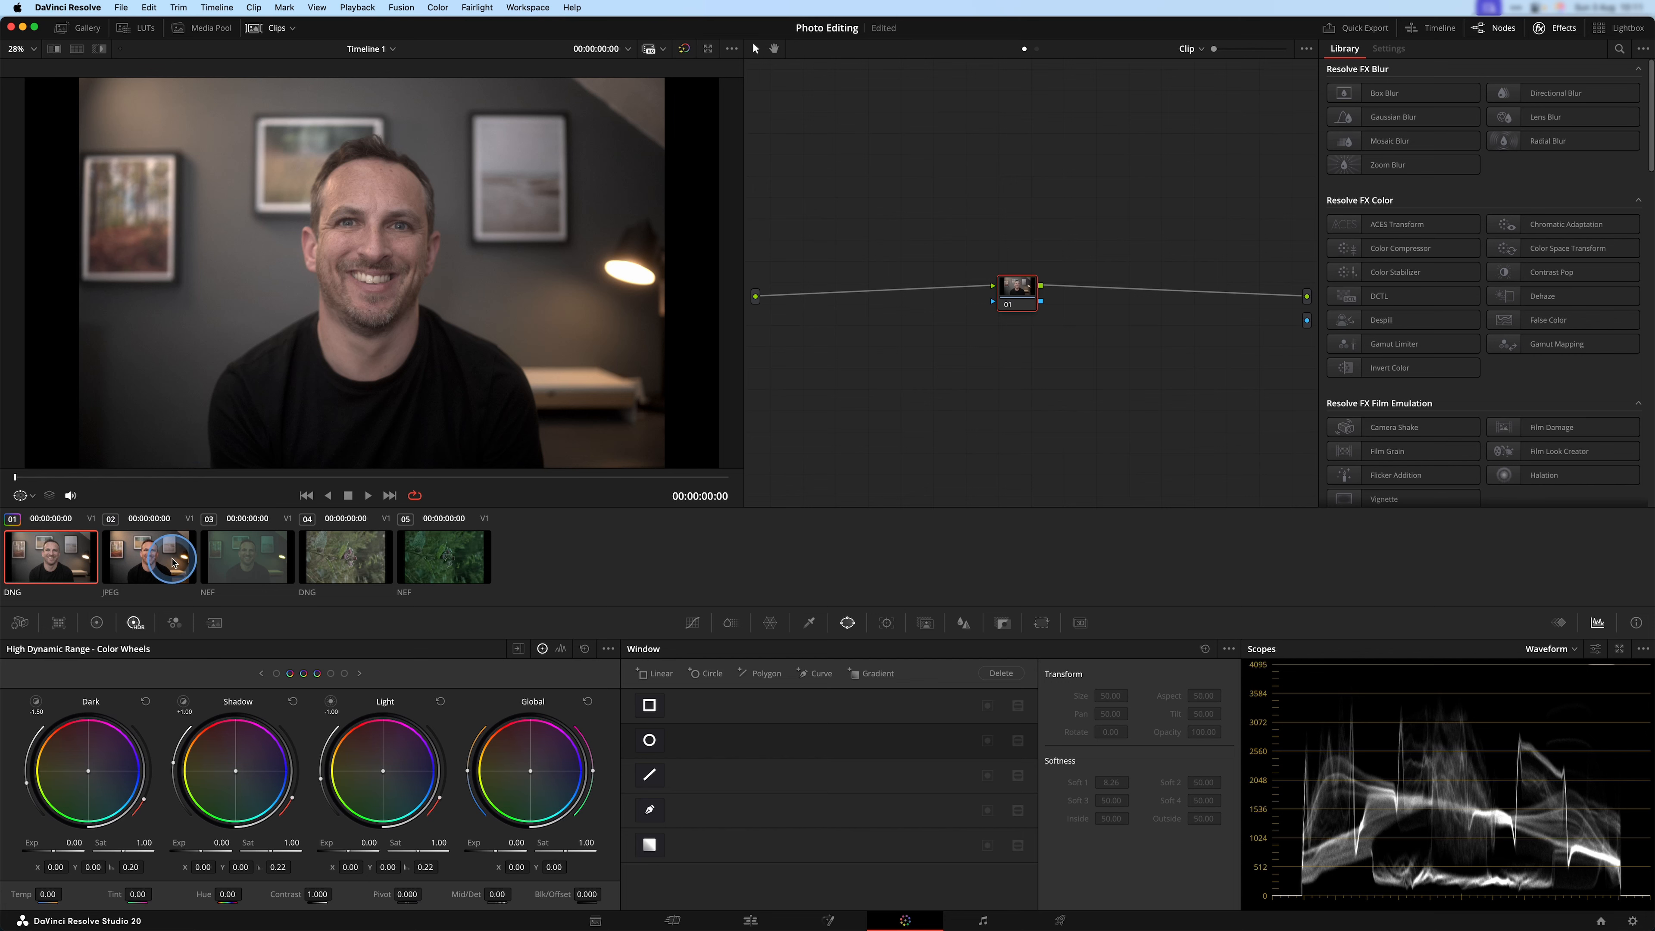
Compare the DNG, JPEG and NEF versions of the portrait in the viewer.
{"action": "left_click", "coordinate": [177, 560]}
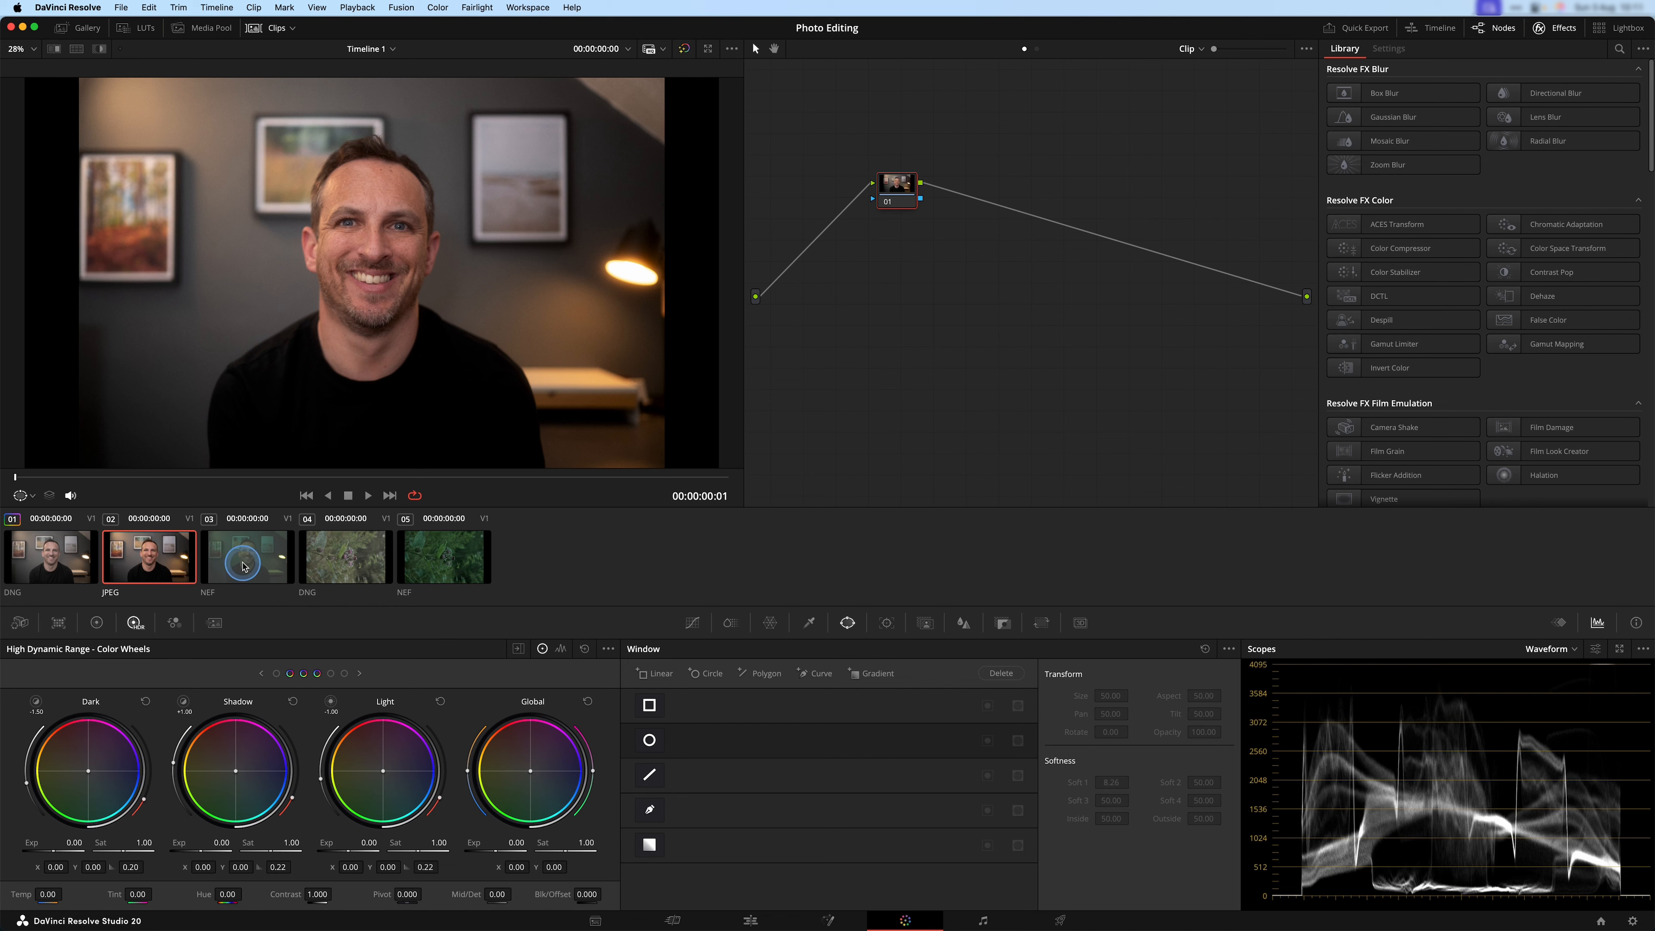
{"action": "left_click", "coordinate": [244, 558]}
{"action": "left_click", "coordinate": [151, 559]}
{"action": "left_click", "coordinate": [65, 556]}
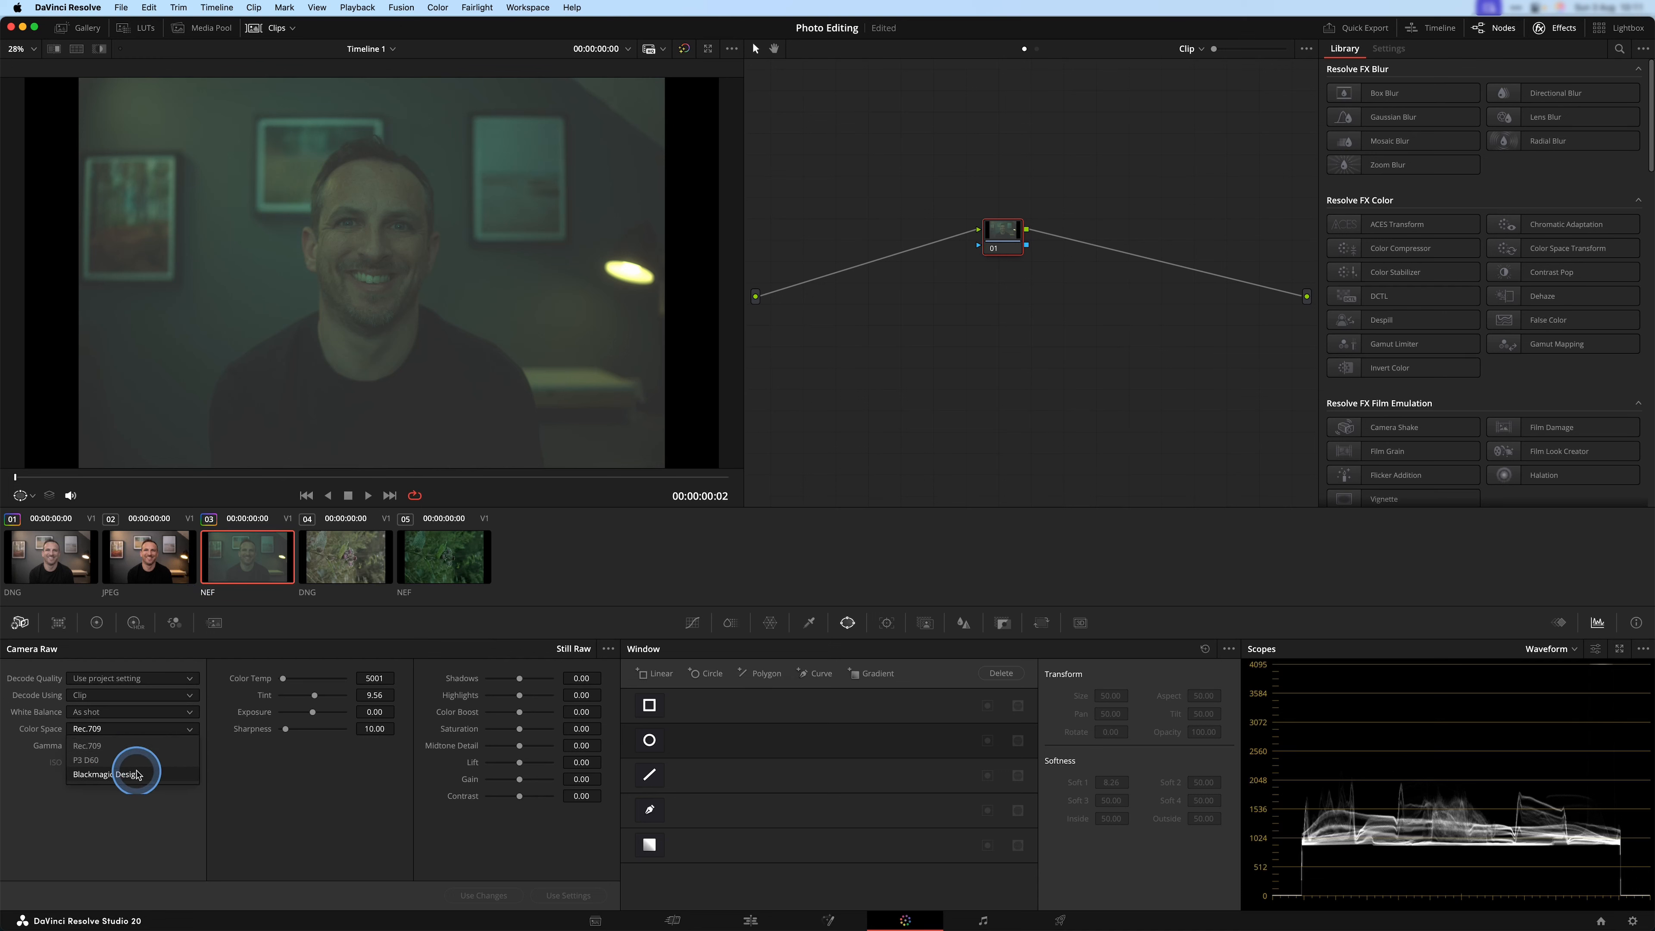
Set the NEF portrait clip's Camera Raw color space to Blackmagic Design.
{"action": "left_click", "coordinate": [138, 775]}
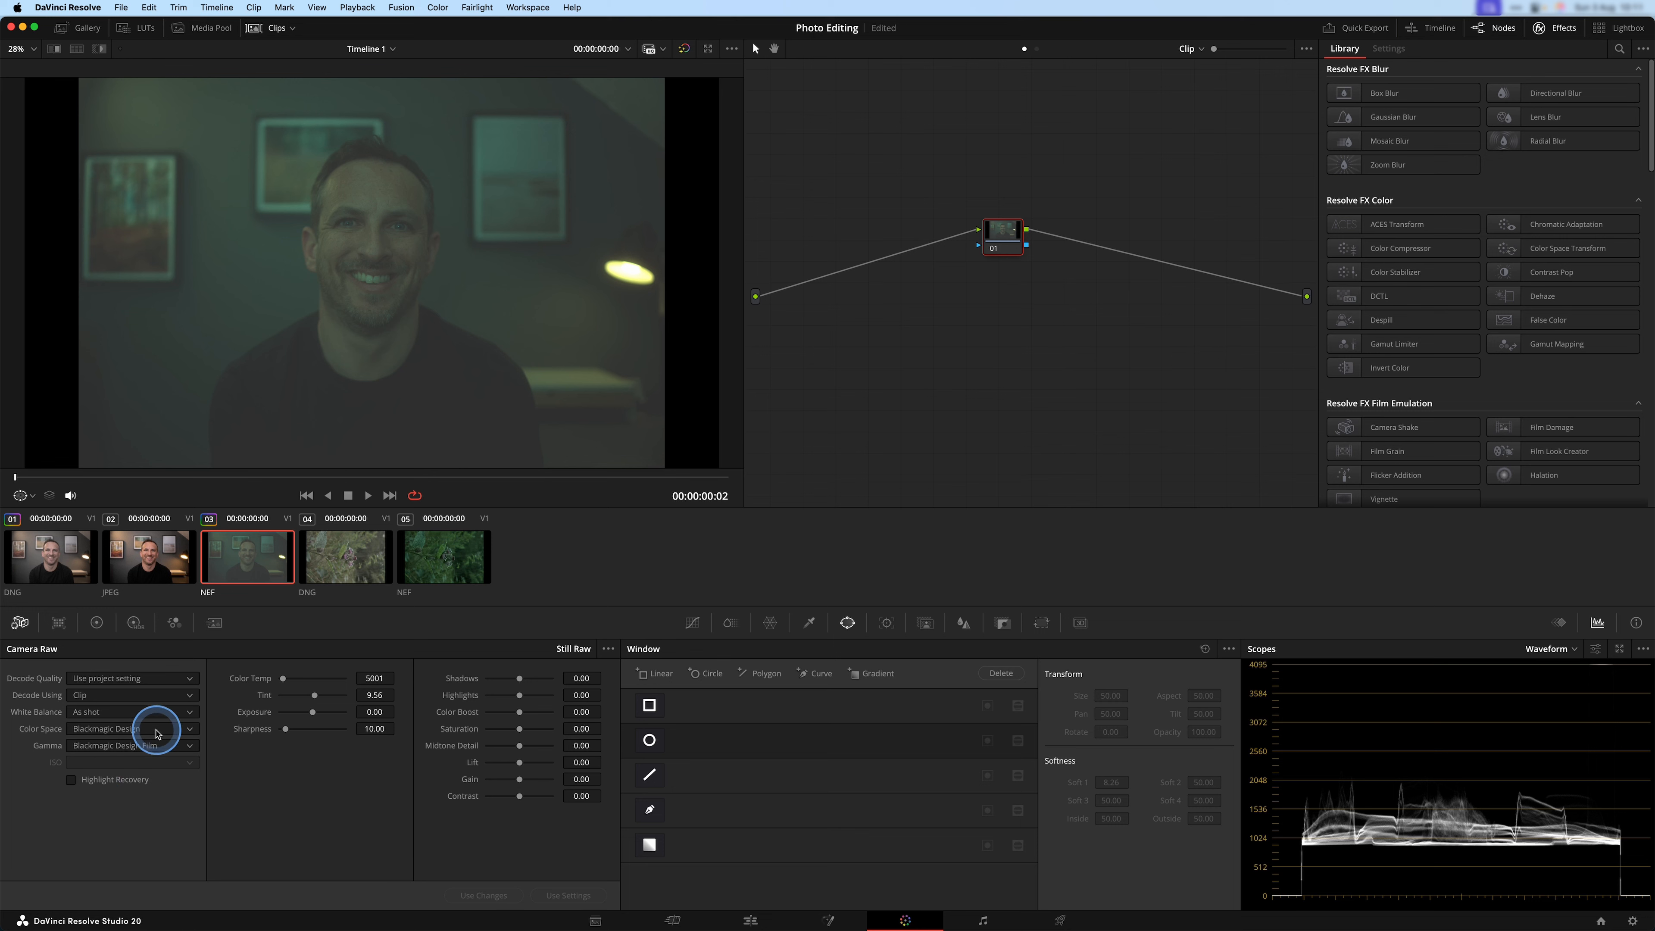
{"action": "left_click", "coordinate": [149, 745]}
{"action": "left_click", "coordinate": [156, 734]}
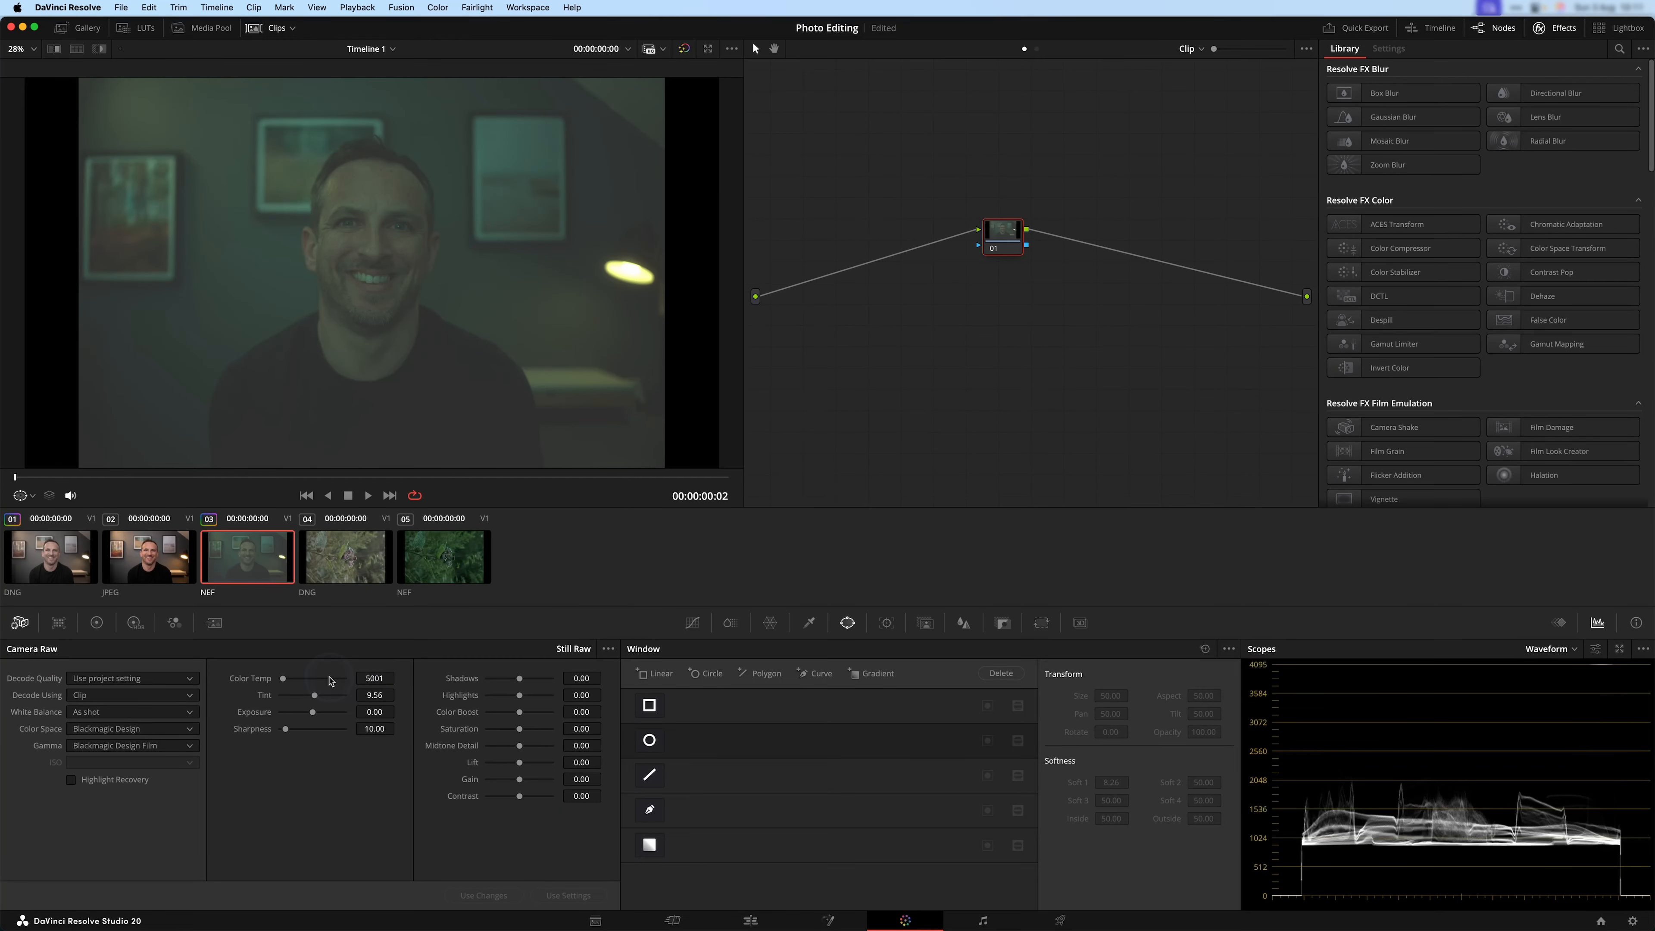
{"action": "left_click", "coordinate": [294, 684]}
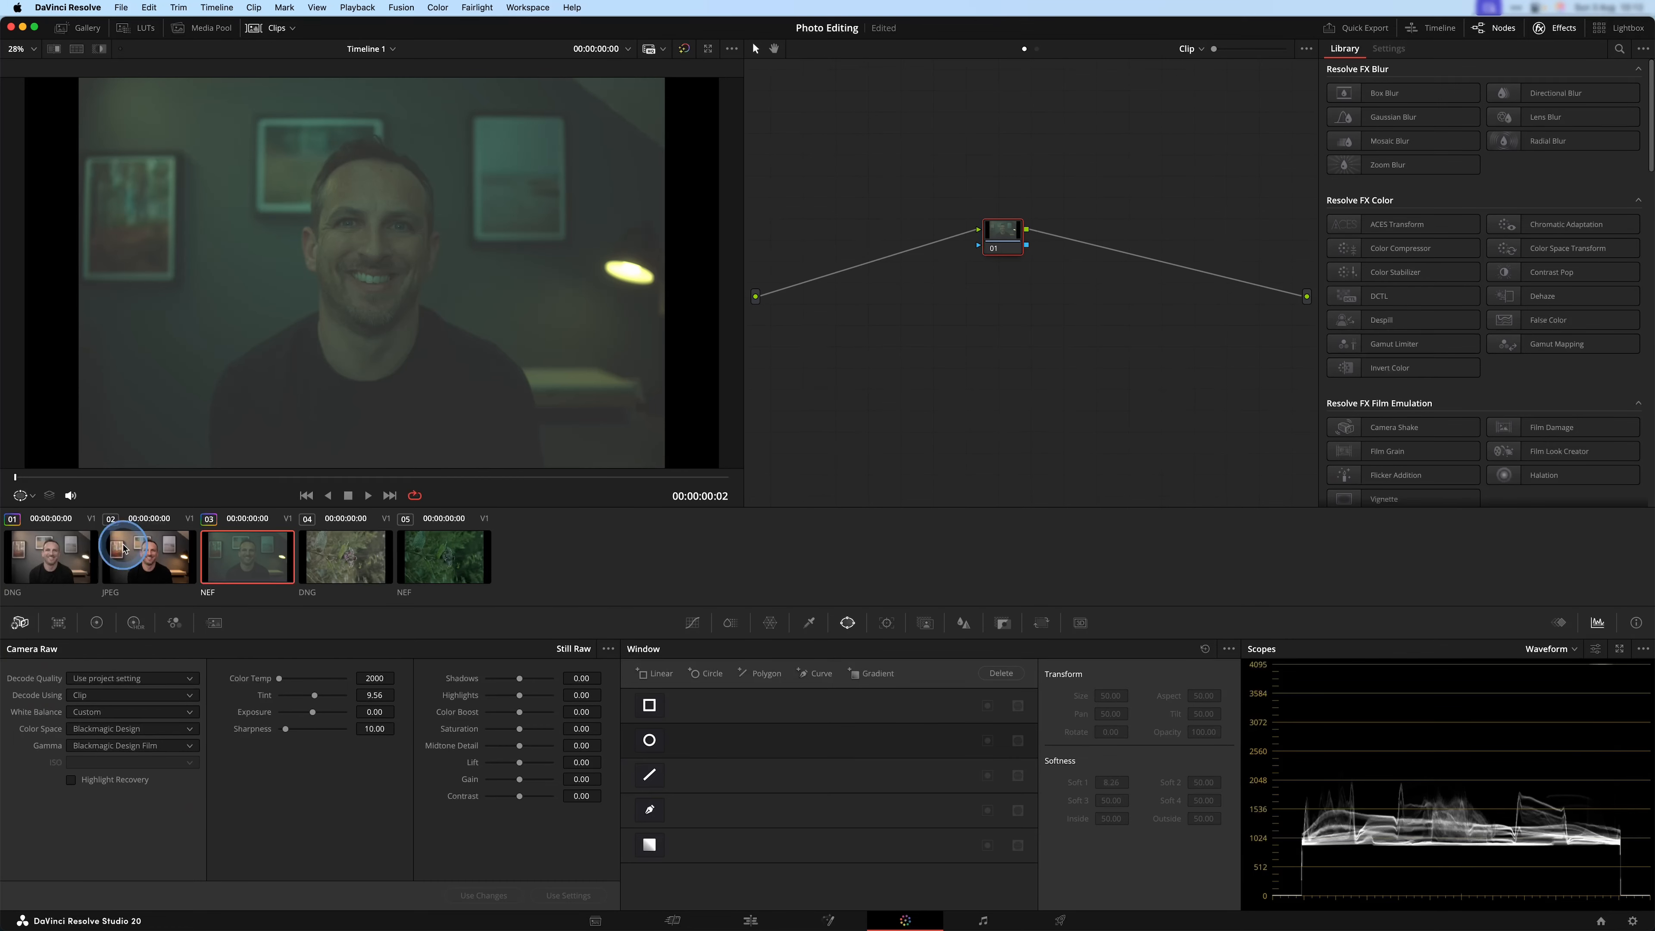
Compare the DNG portrait with its JPEG version, ending on the DNG clip.
{"action": "left_click", "coordinate": [71, 554]}
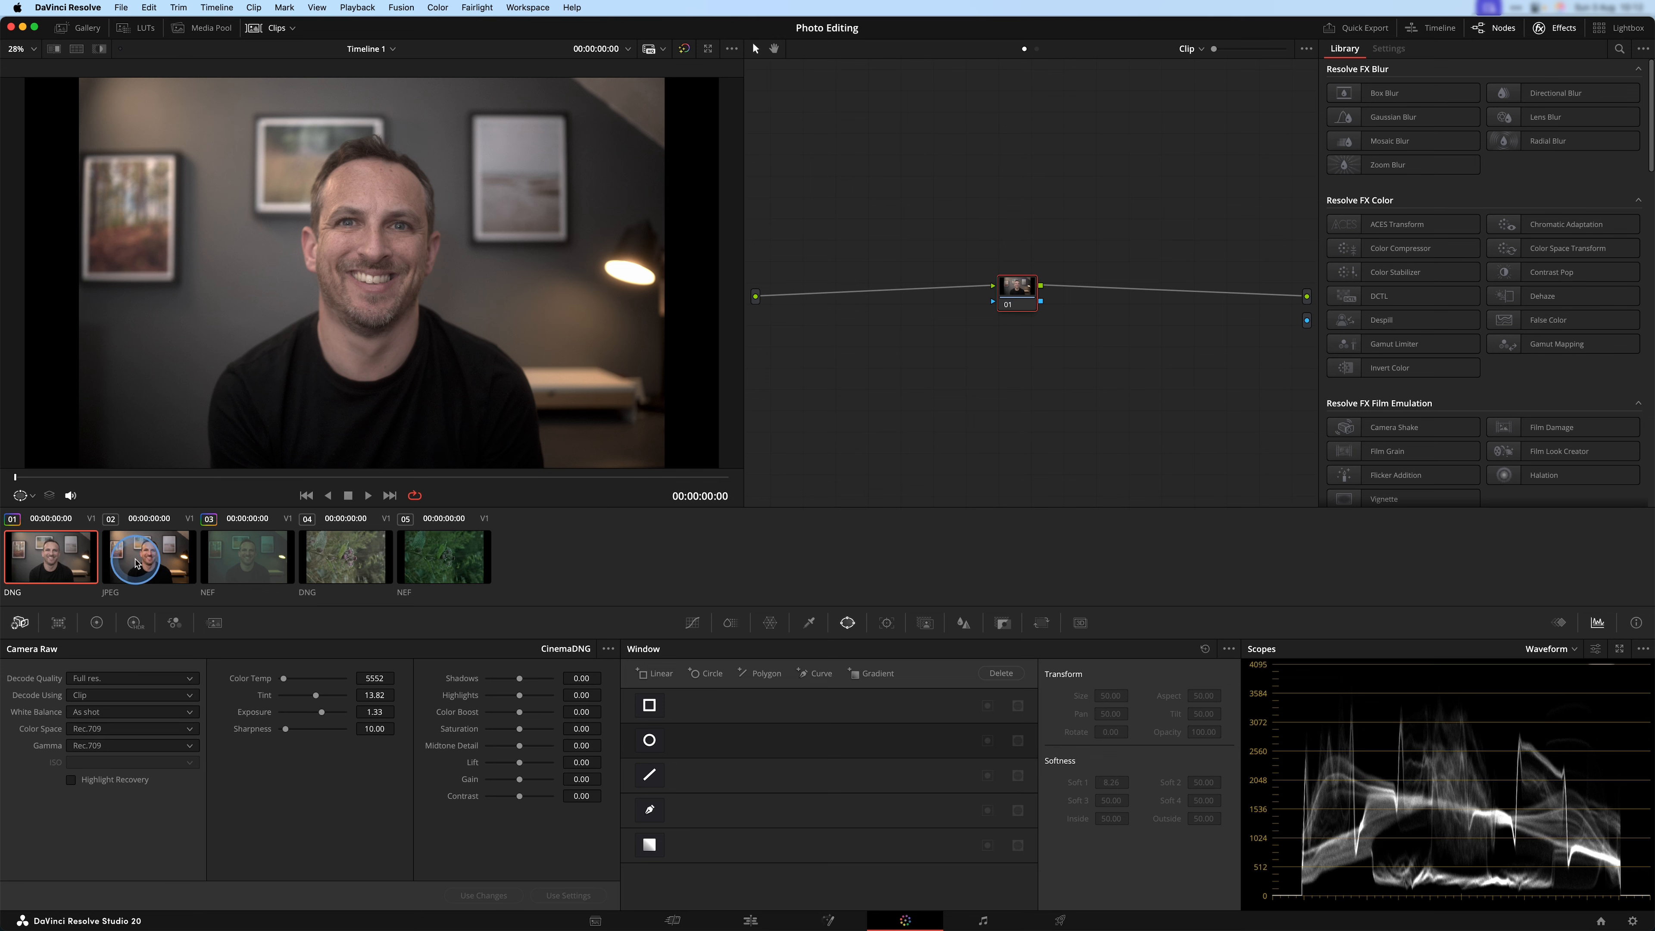
{"action": "left_click", "coordinate": [143, 553]}
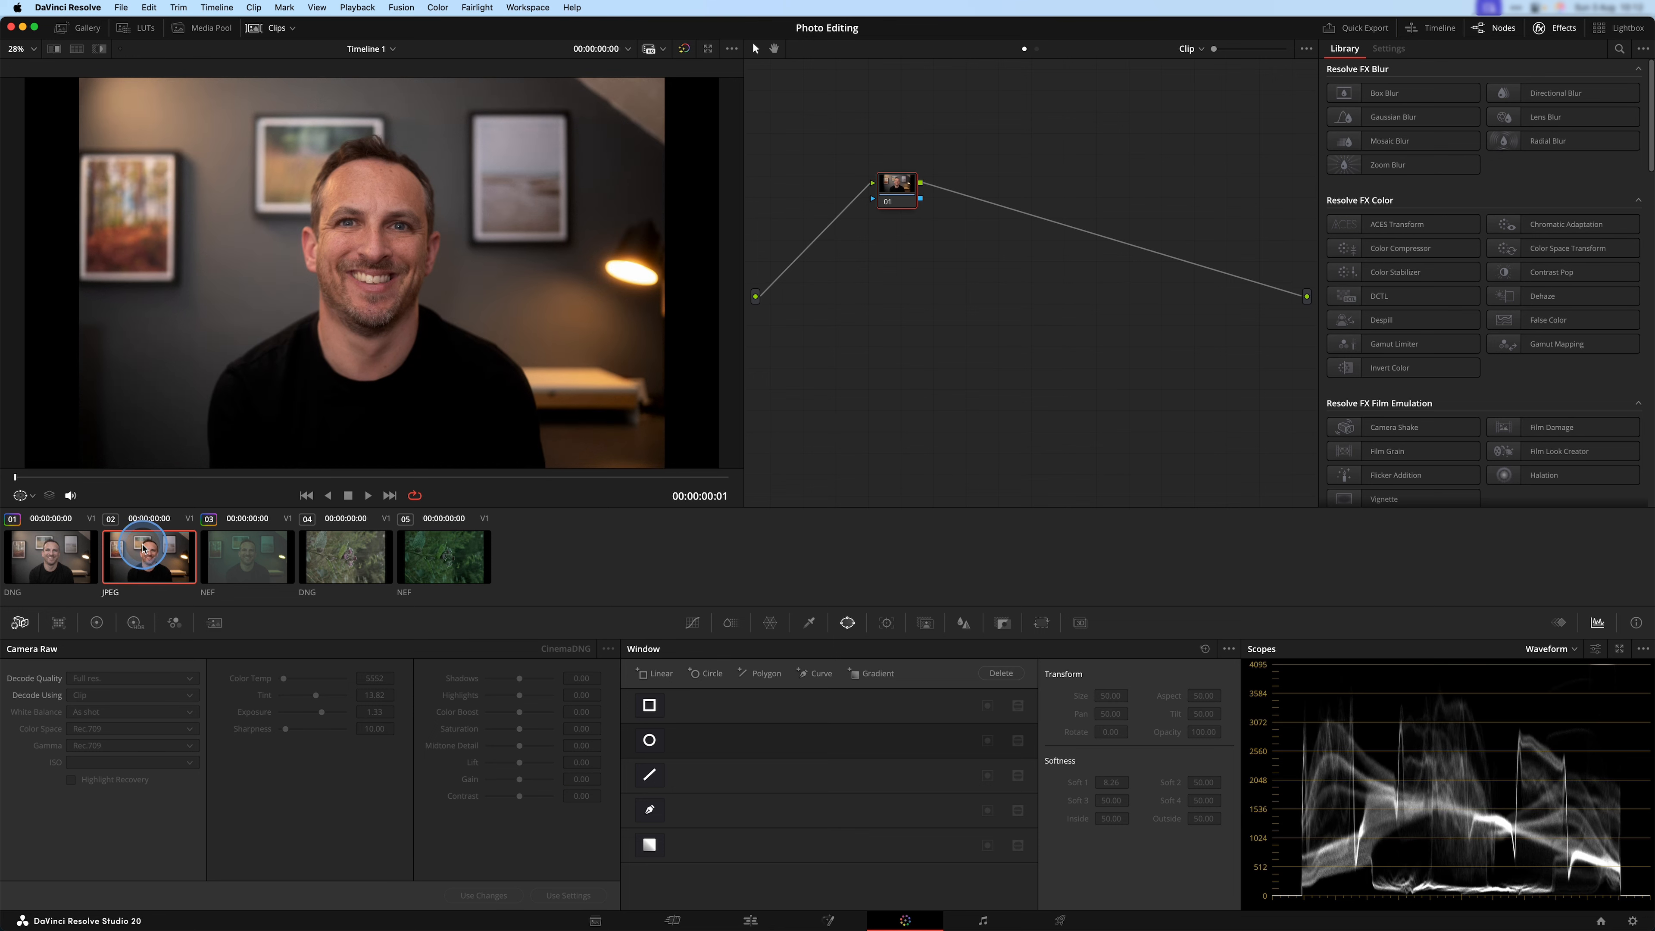
{"action": "left_click", "coordinate": [54, 557]}
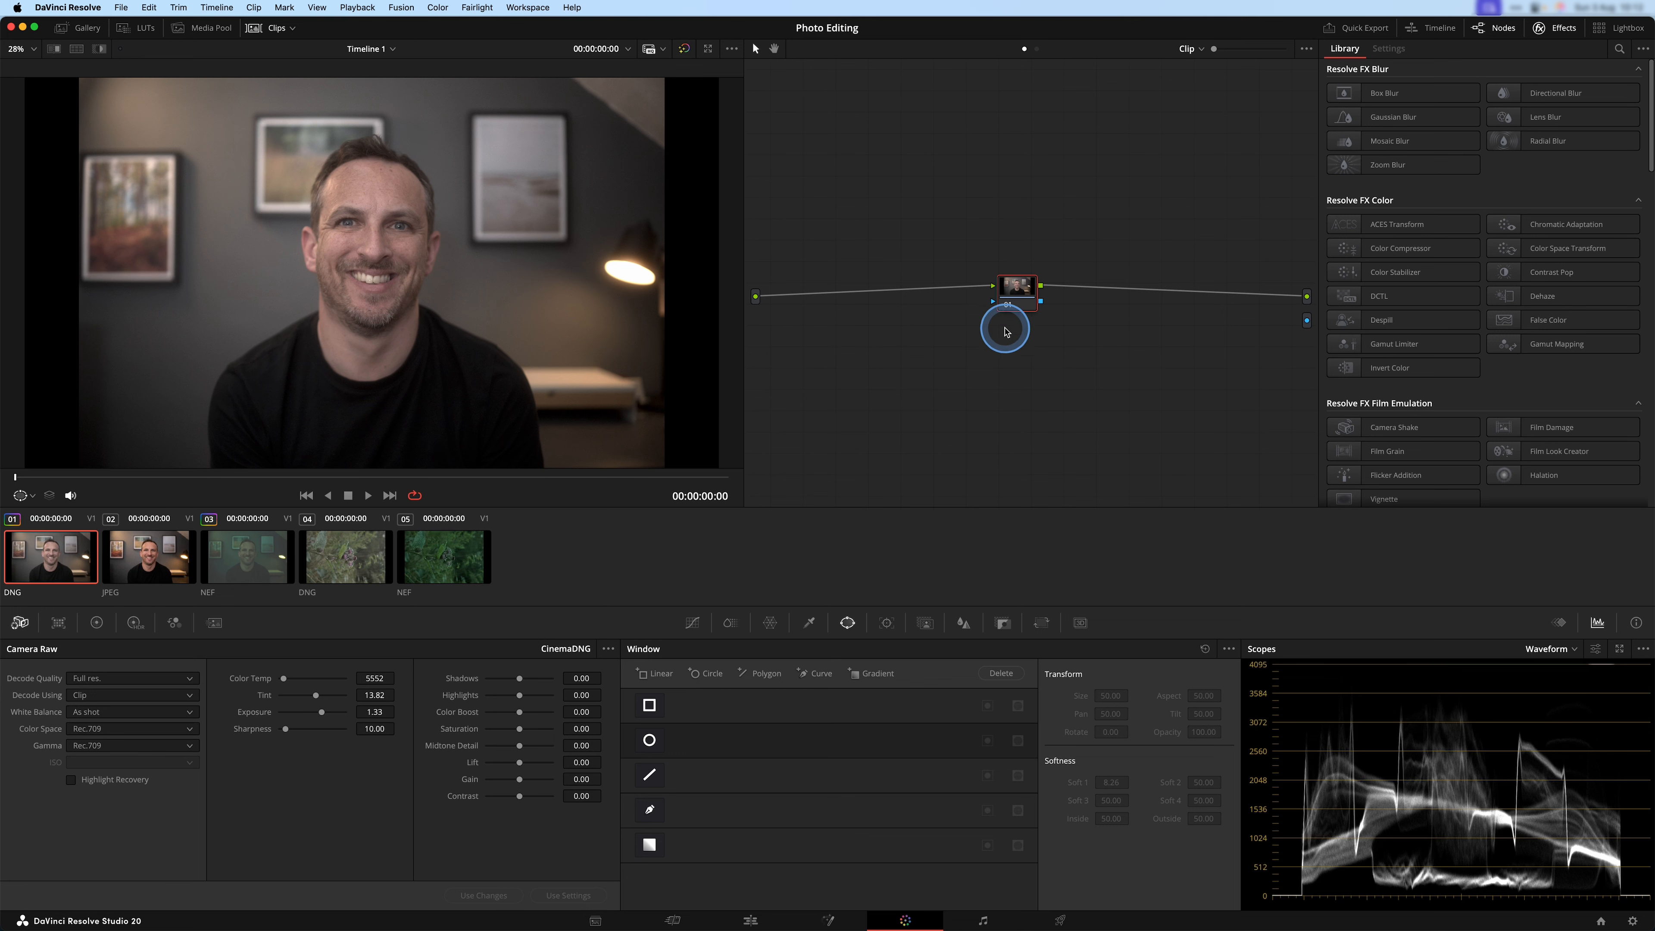
Move the DNG clip's node 01 close to the source input and label it EXPOSURE.
{"action": "left_click_drag", "start_coordinate": [1026, 306], "coordinate": [898, 319]}
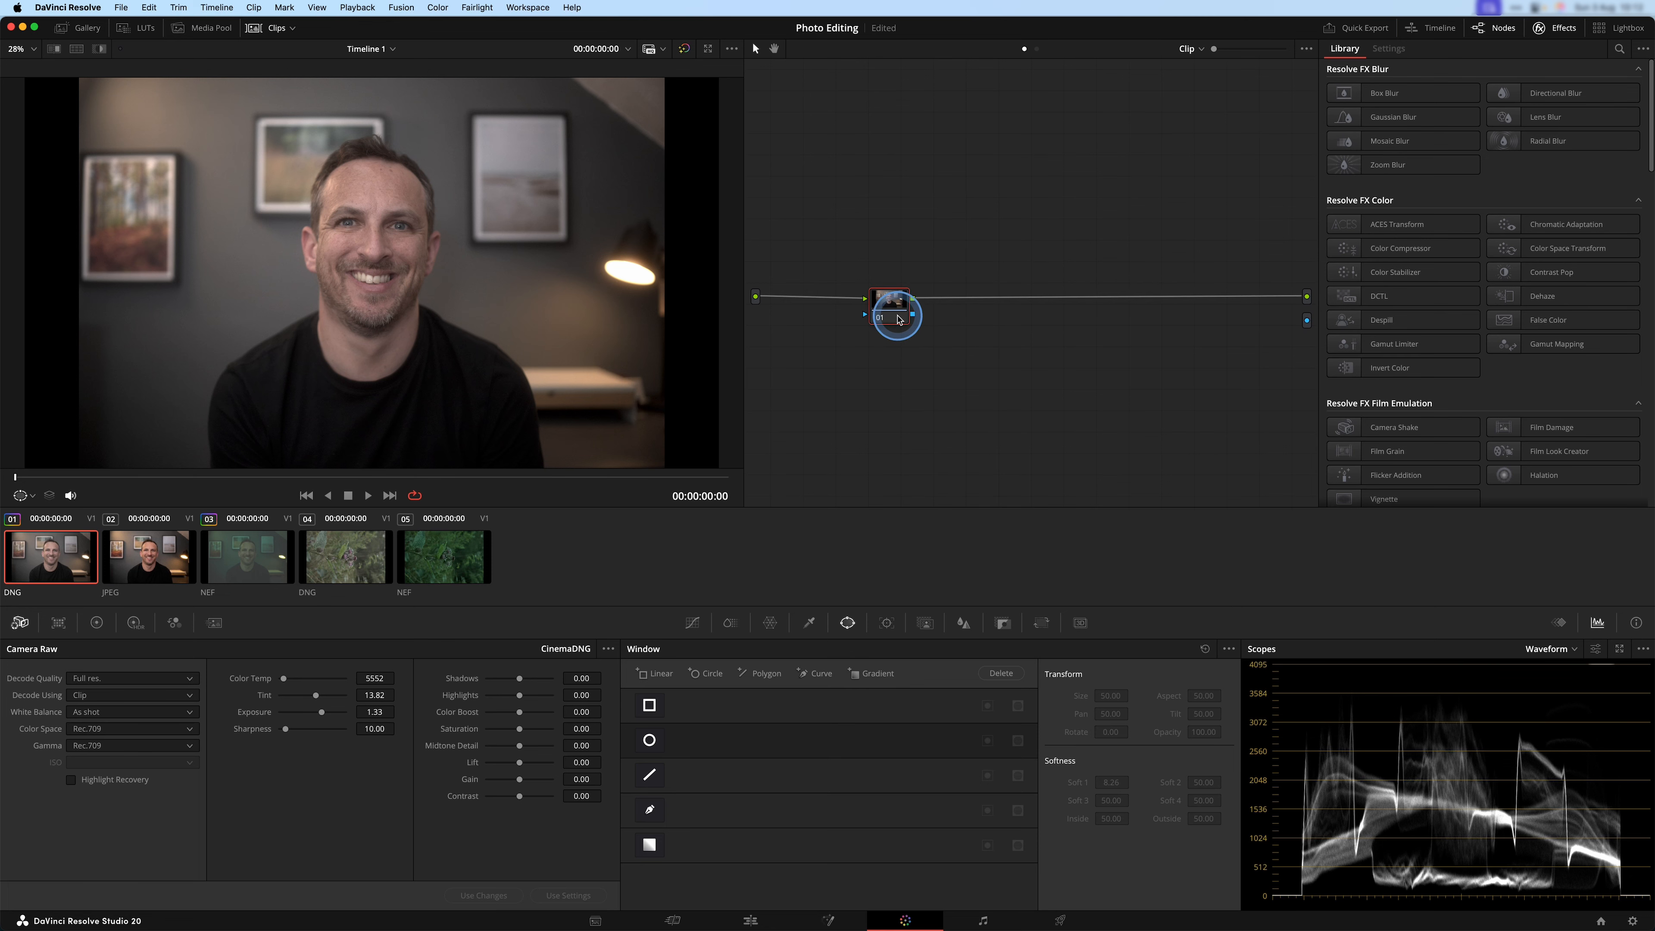
{"action": "key", "text": "ctrl"}
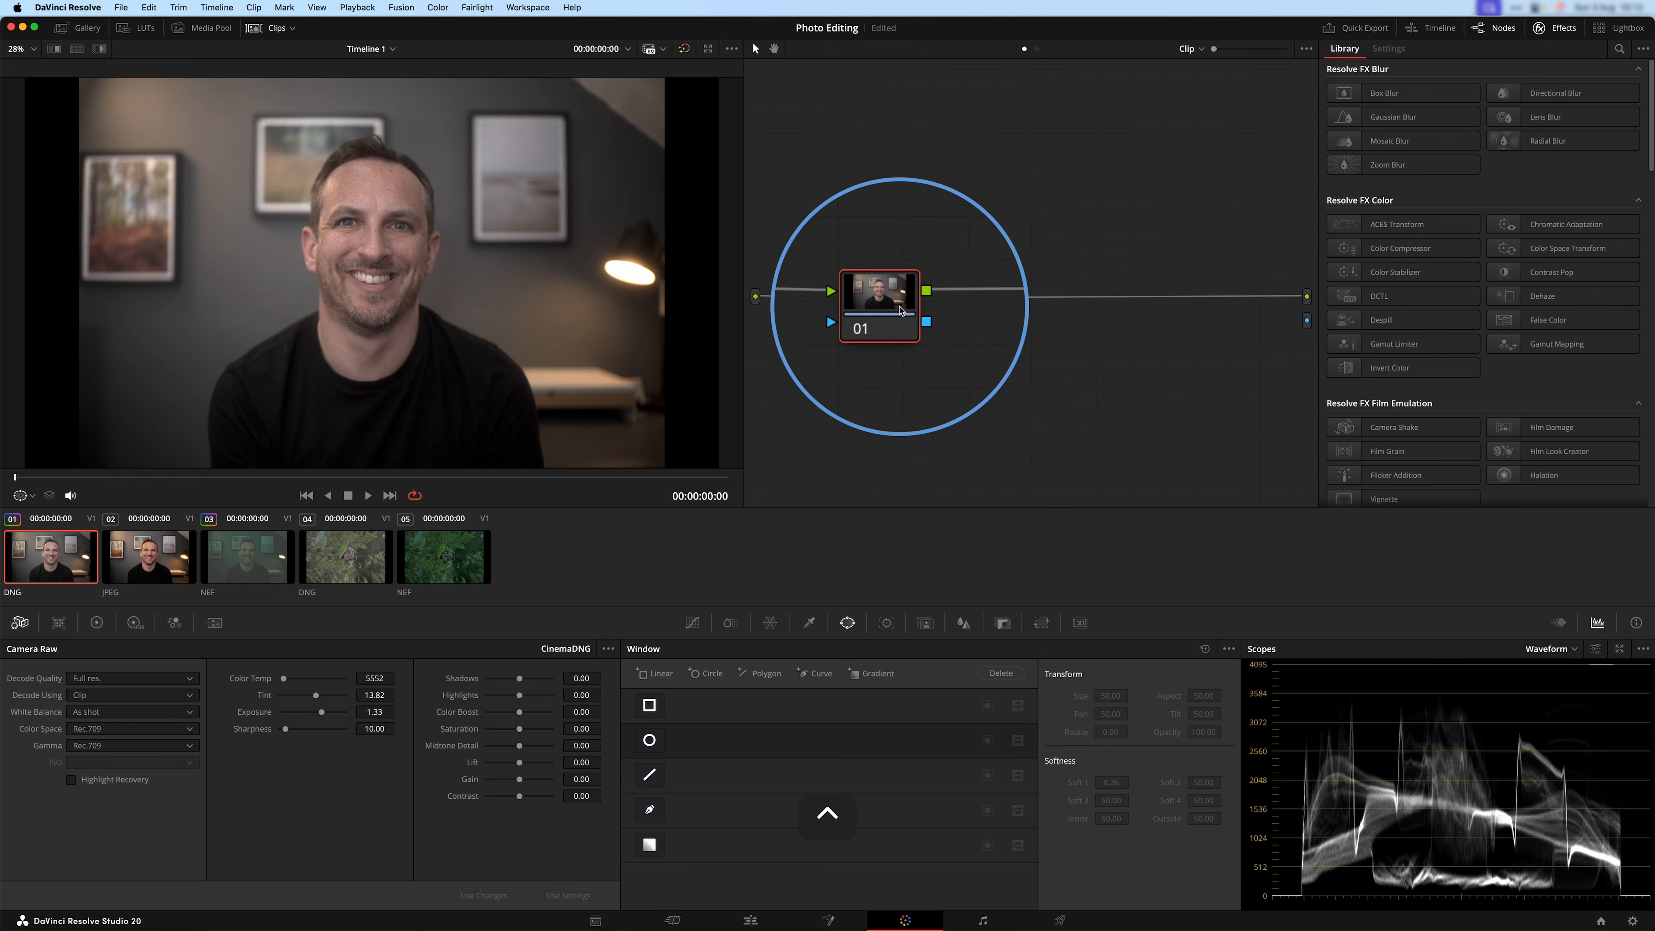
{"action": "left_click_drag", "start_coordinate": [892, 309], "coordinate": [850, 308]}
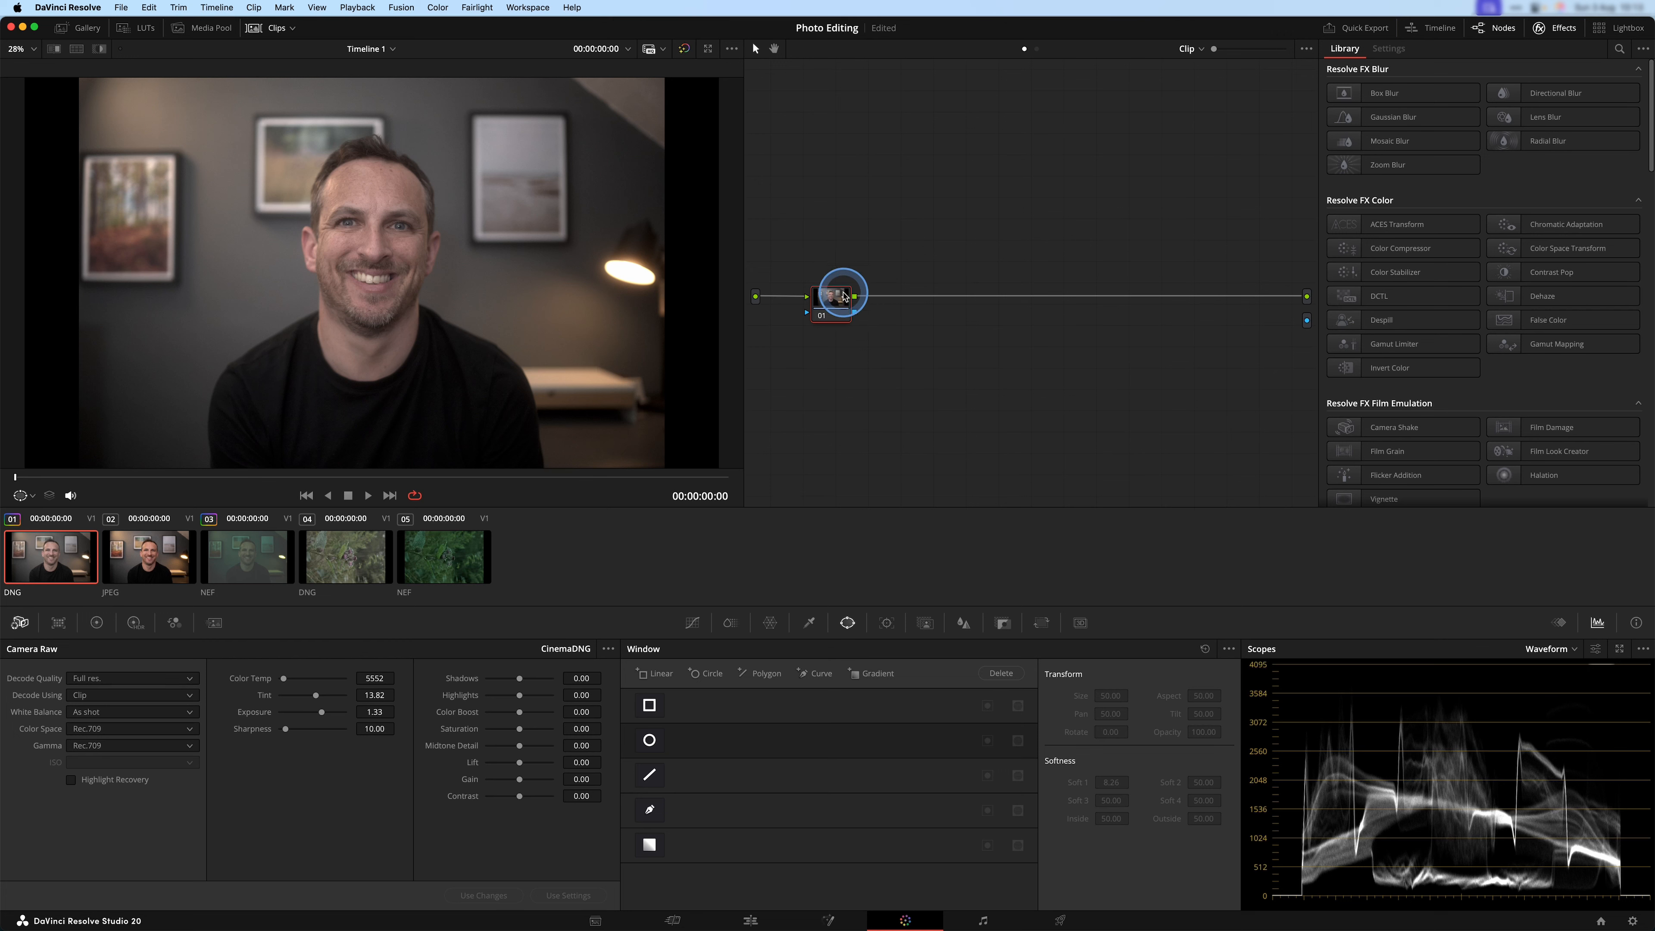
{"action": "right_click", "coordinate": [841, 300]}
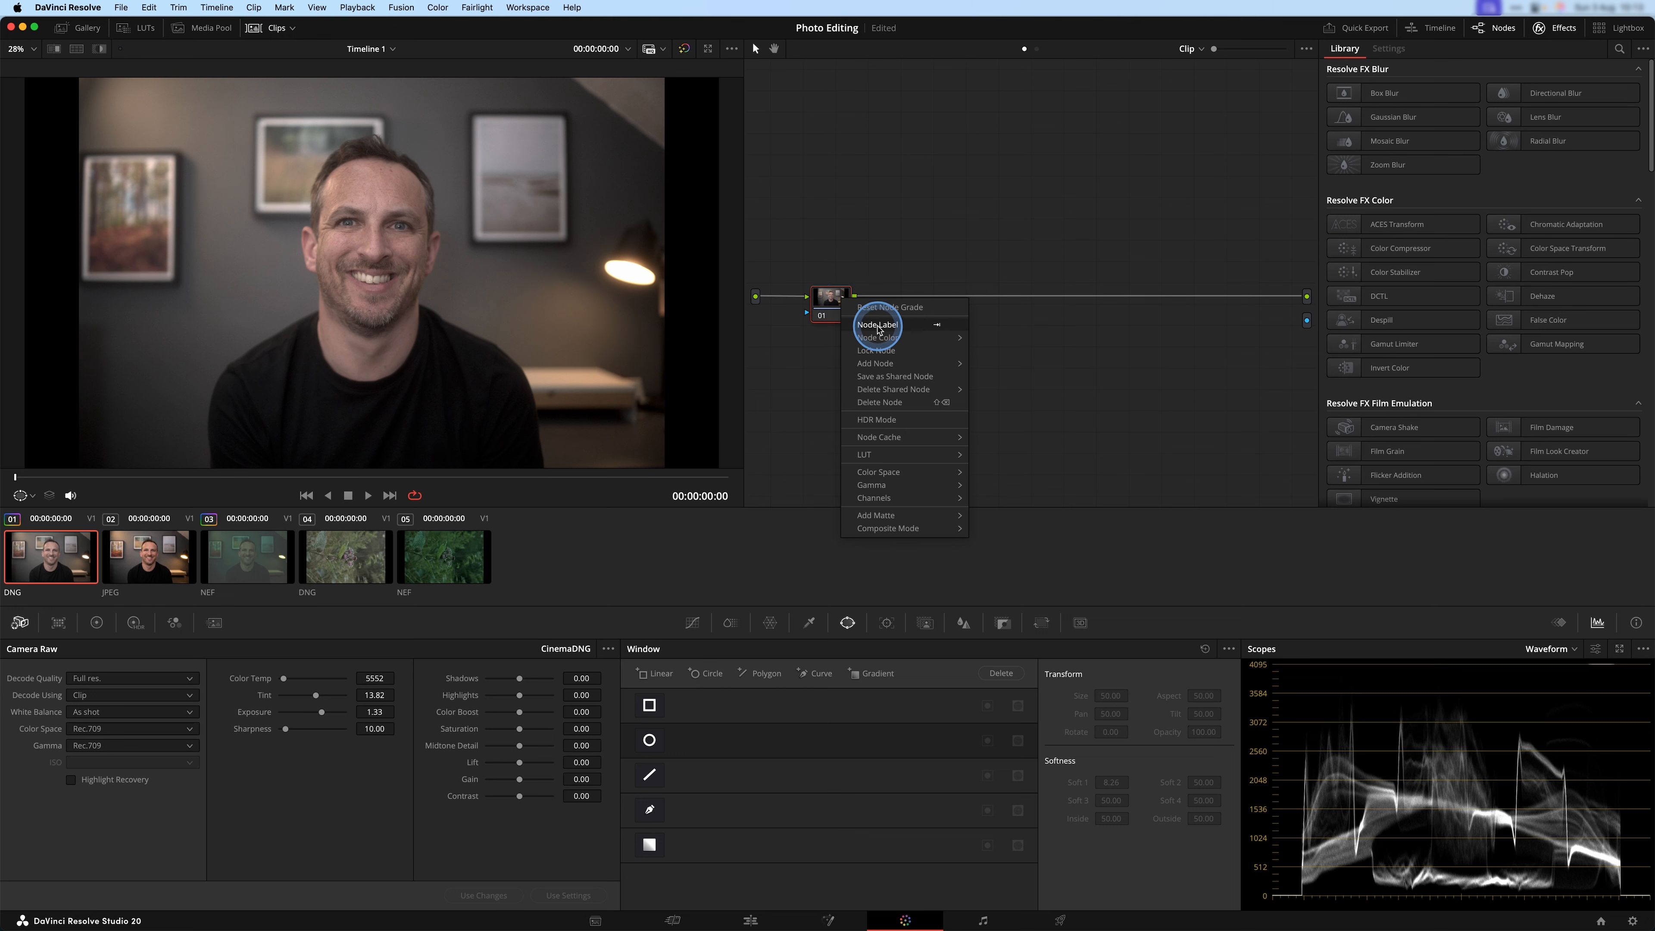
{"action": "left_click", "coordinate": [878, 325]}
{"action": "type", "text": "EXPOSURE"}
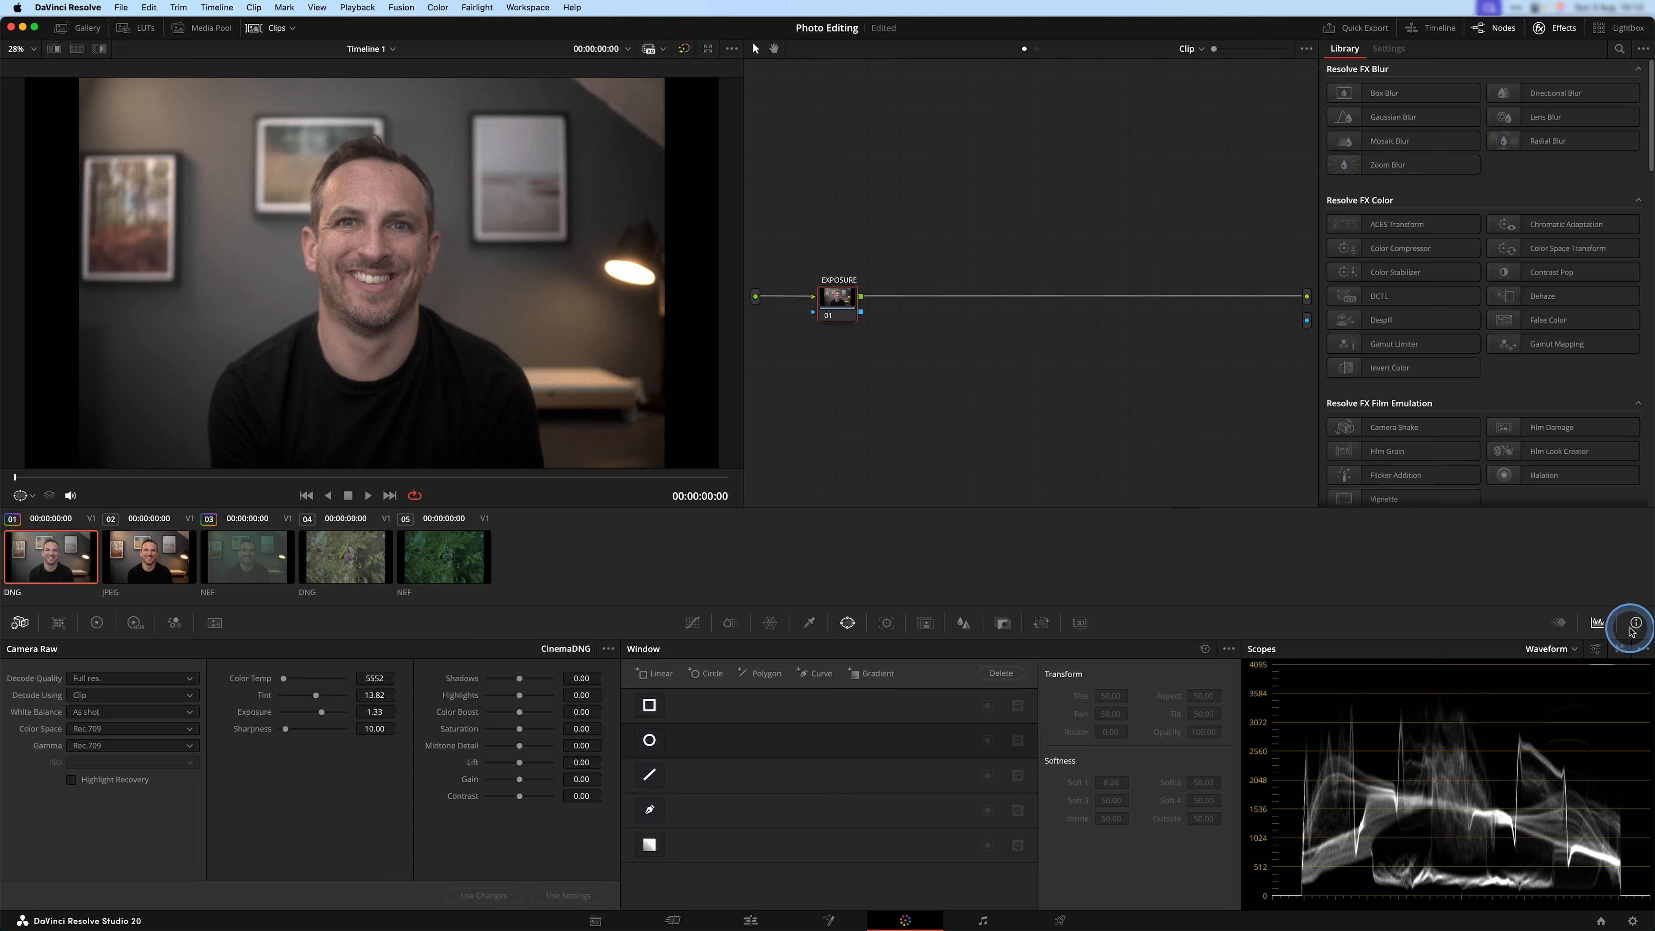
Expand the scopes into a floating window and change the first waveform to a vectorscope with 2x zoom turned off.
{"action": "left_click", "coordinate": [1619, 650]}
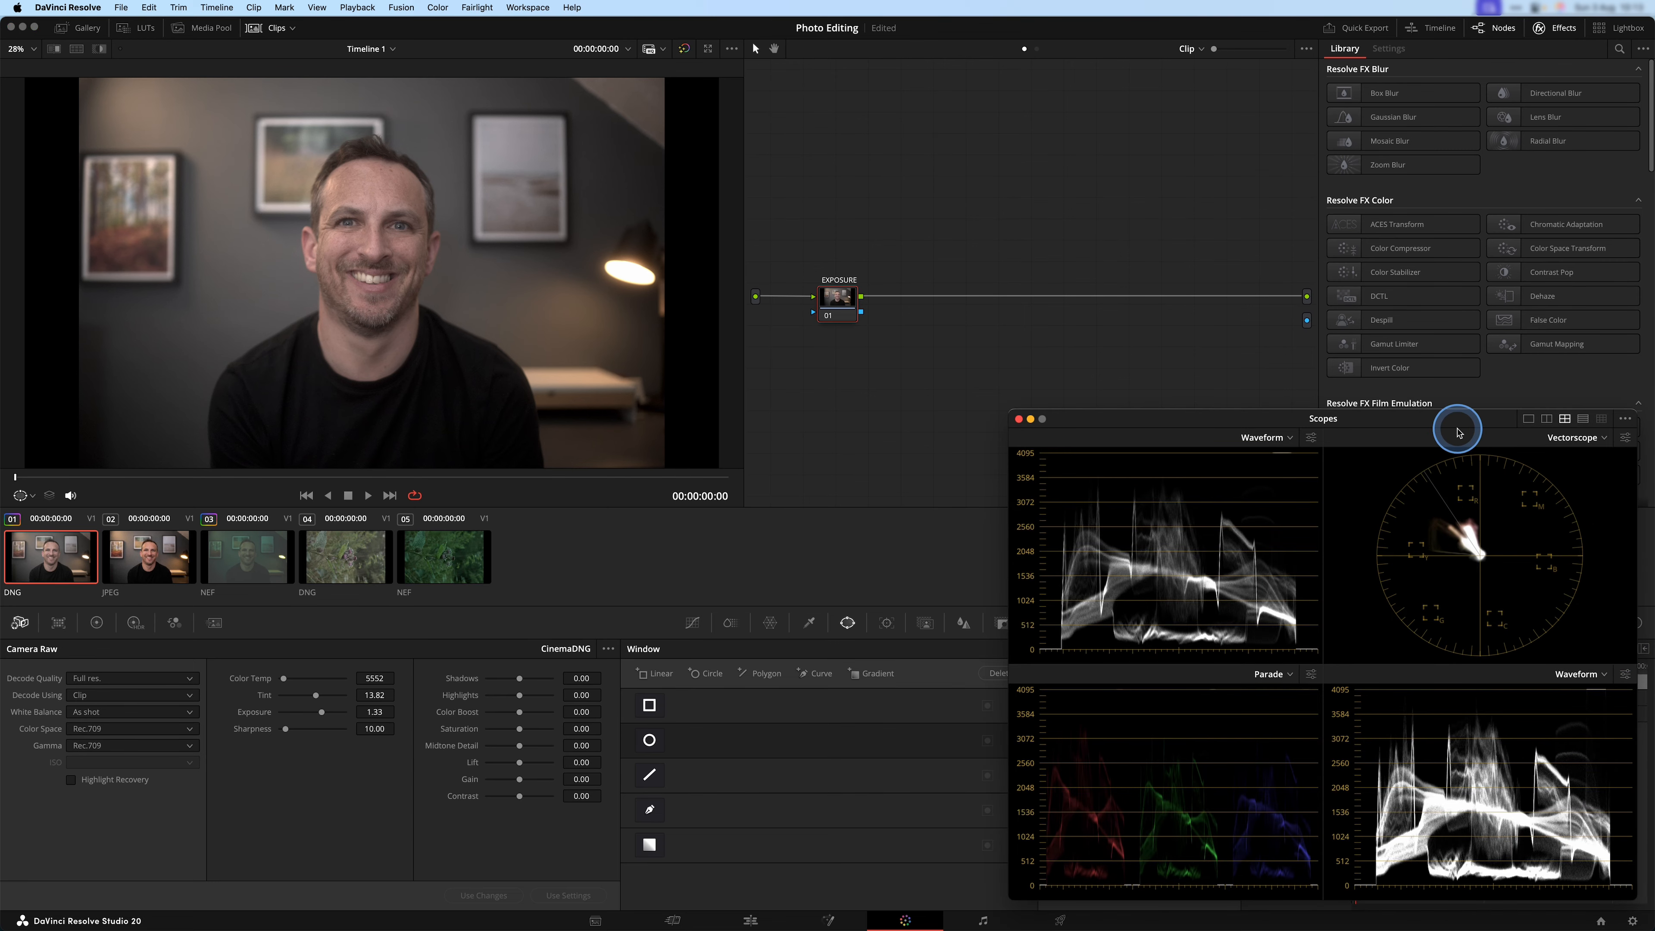
{"action": "left_click_drag", "start_coordinate": [1282, 415], "coordinate": [719, 144]}
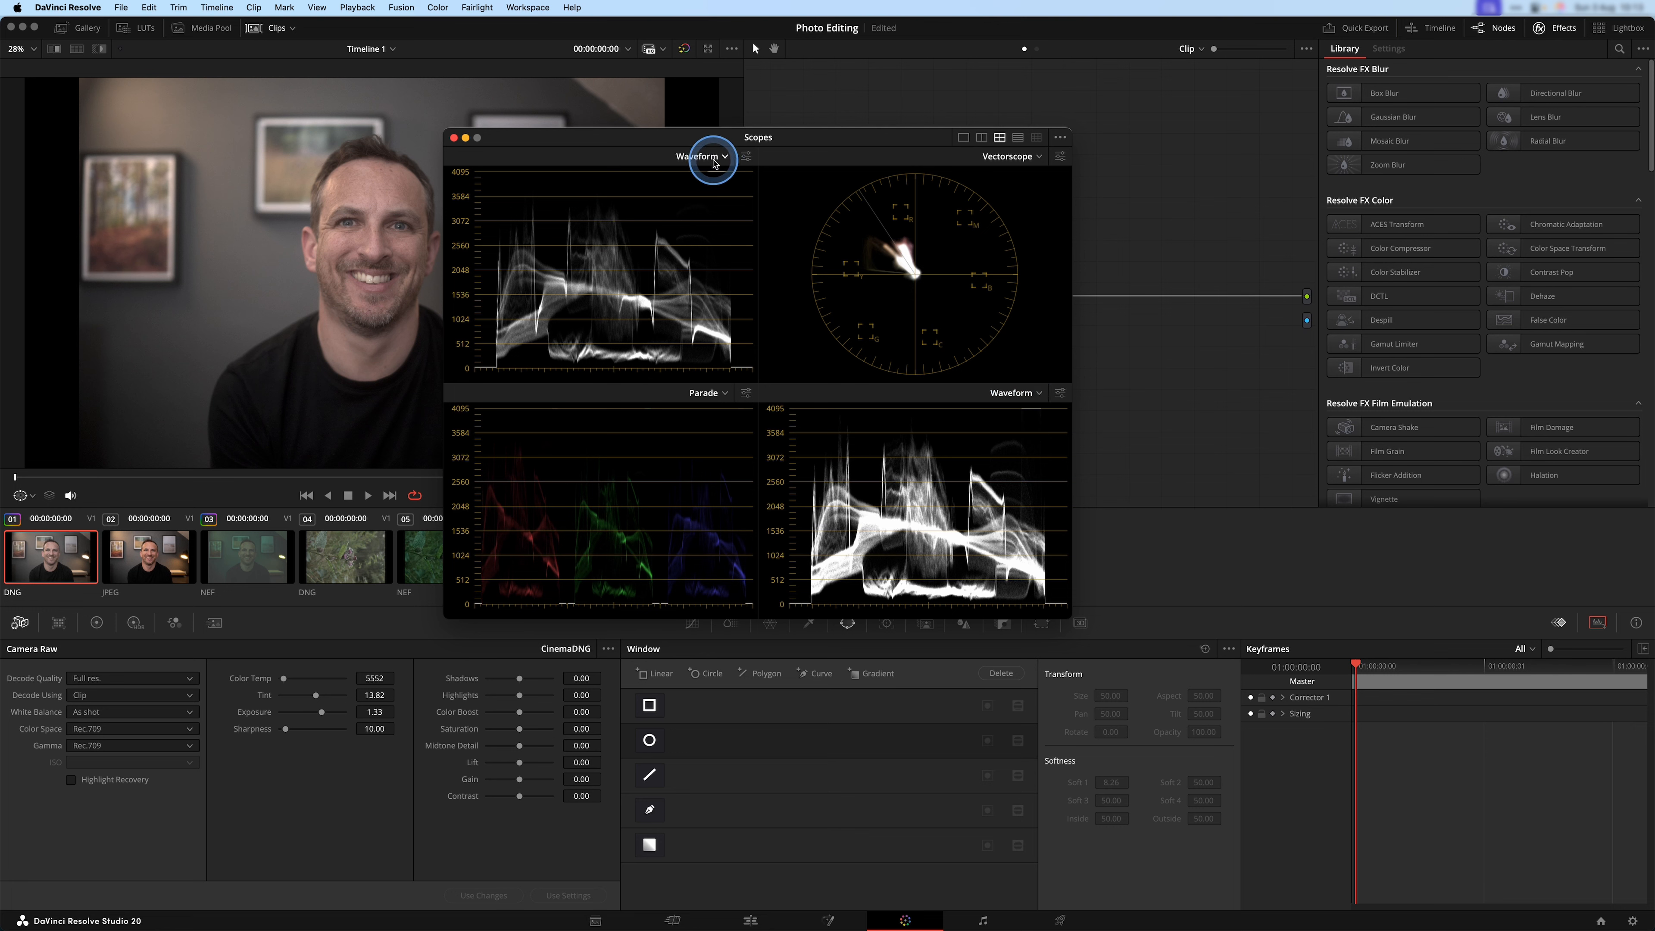
{"action": "left_click", "coordinate": [715, 164]}
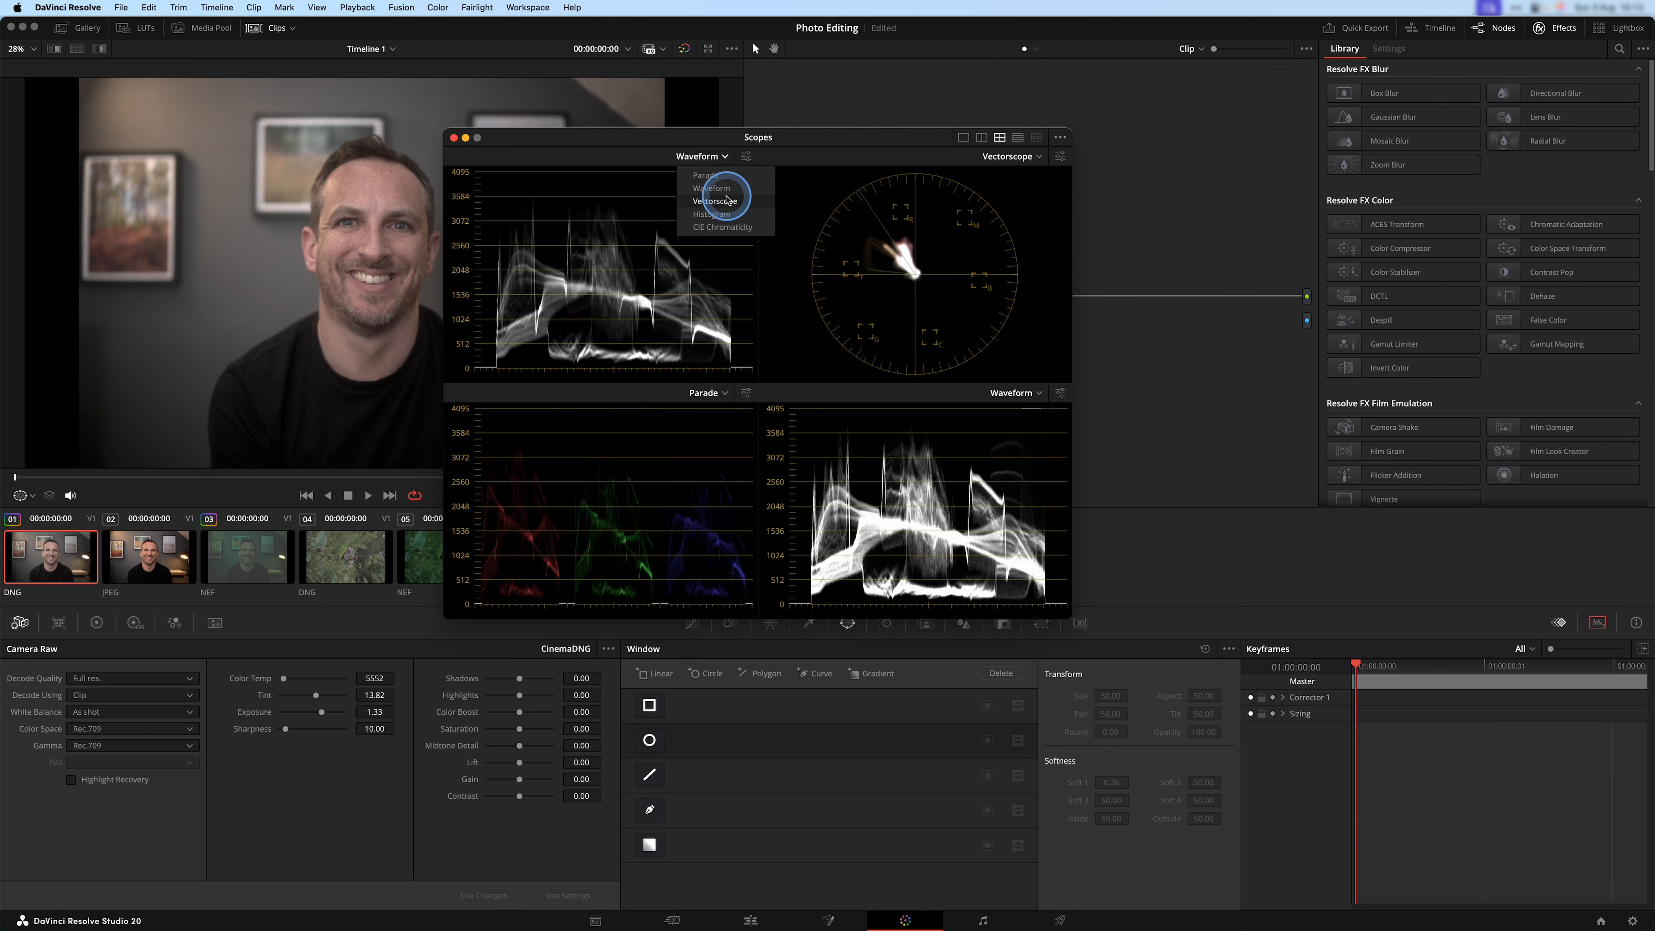
{"action": "left_click", "coordinate": [727, 199]}
{"action": "left_click", "coordinate": [746, 156]}
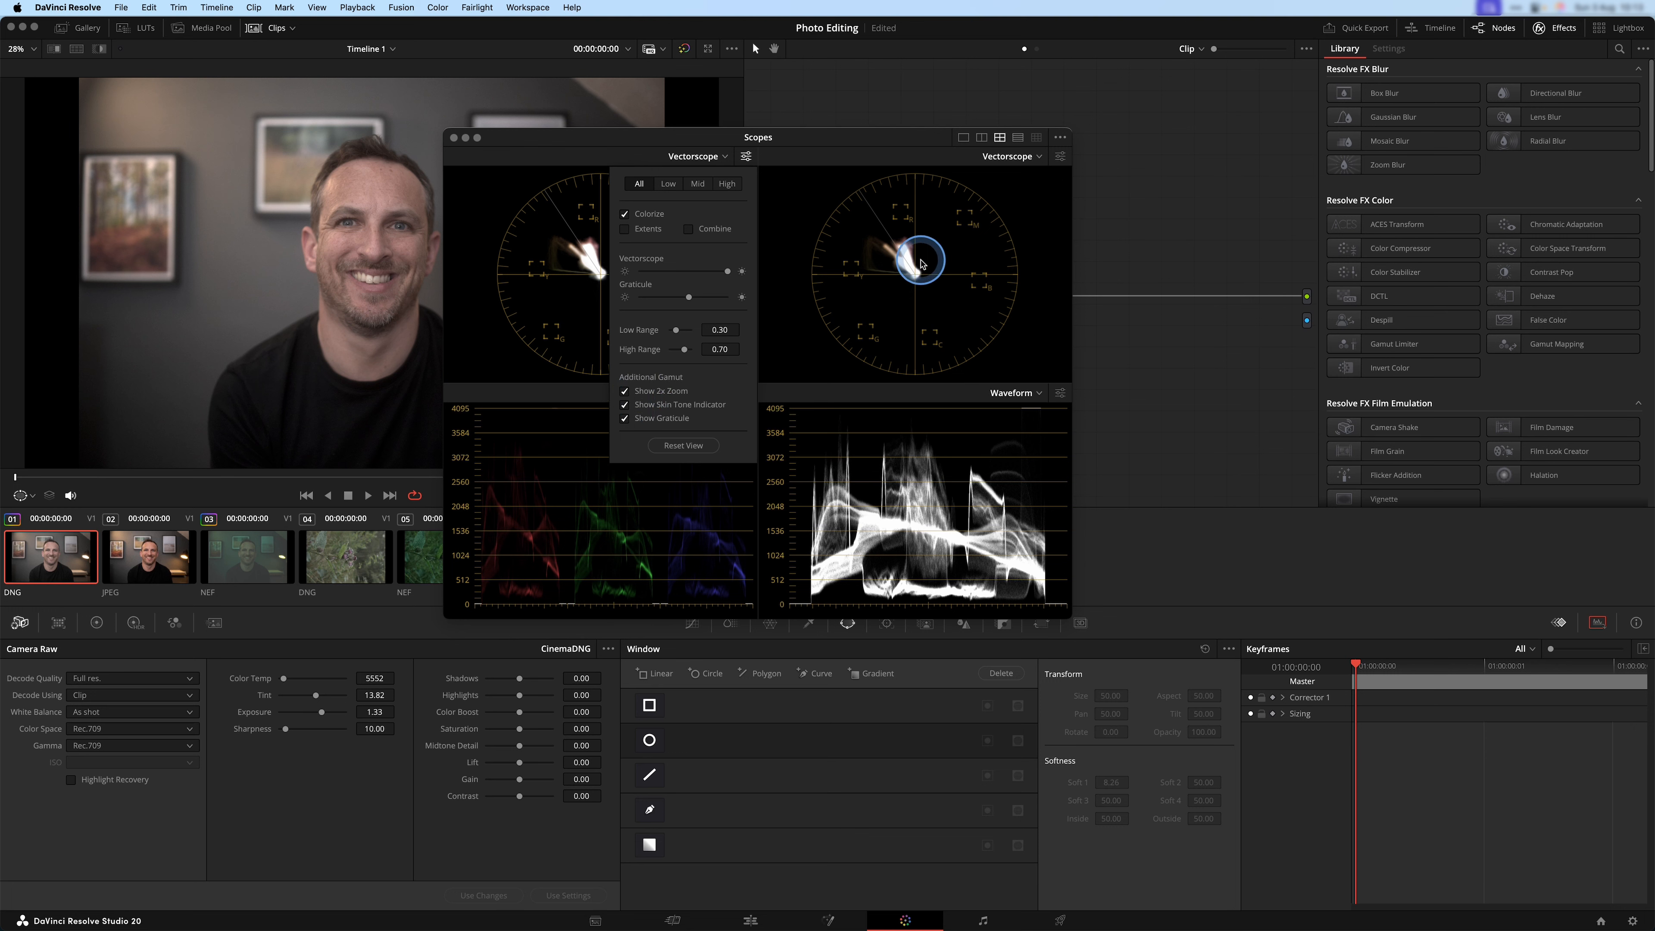
{"action": "left_click", "coordinate": [624, 392]}
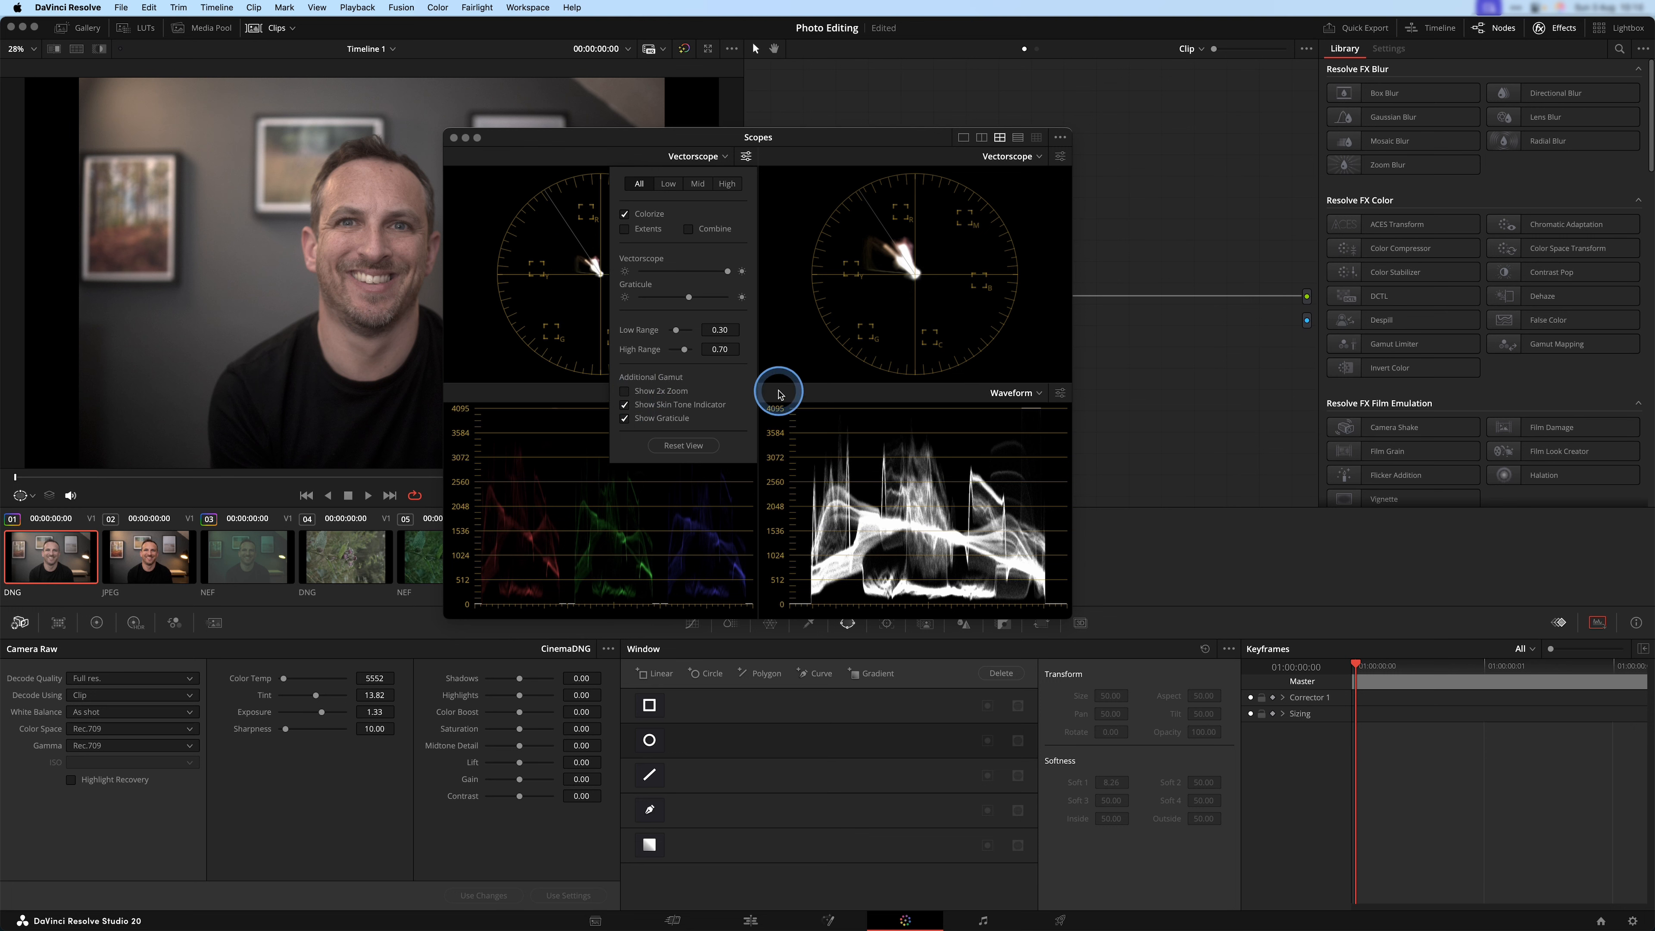
{"action": "left_click", "coordinate": [802, 163]}
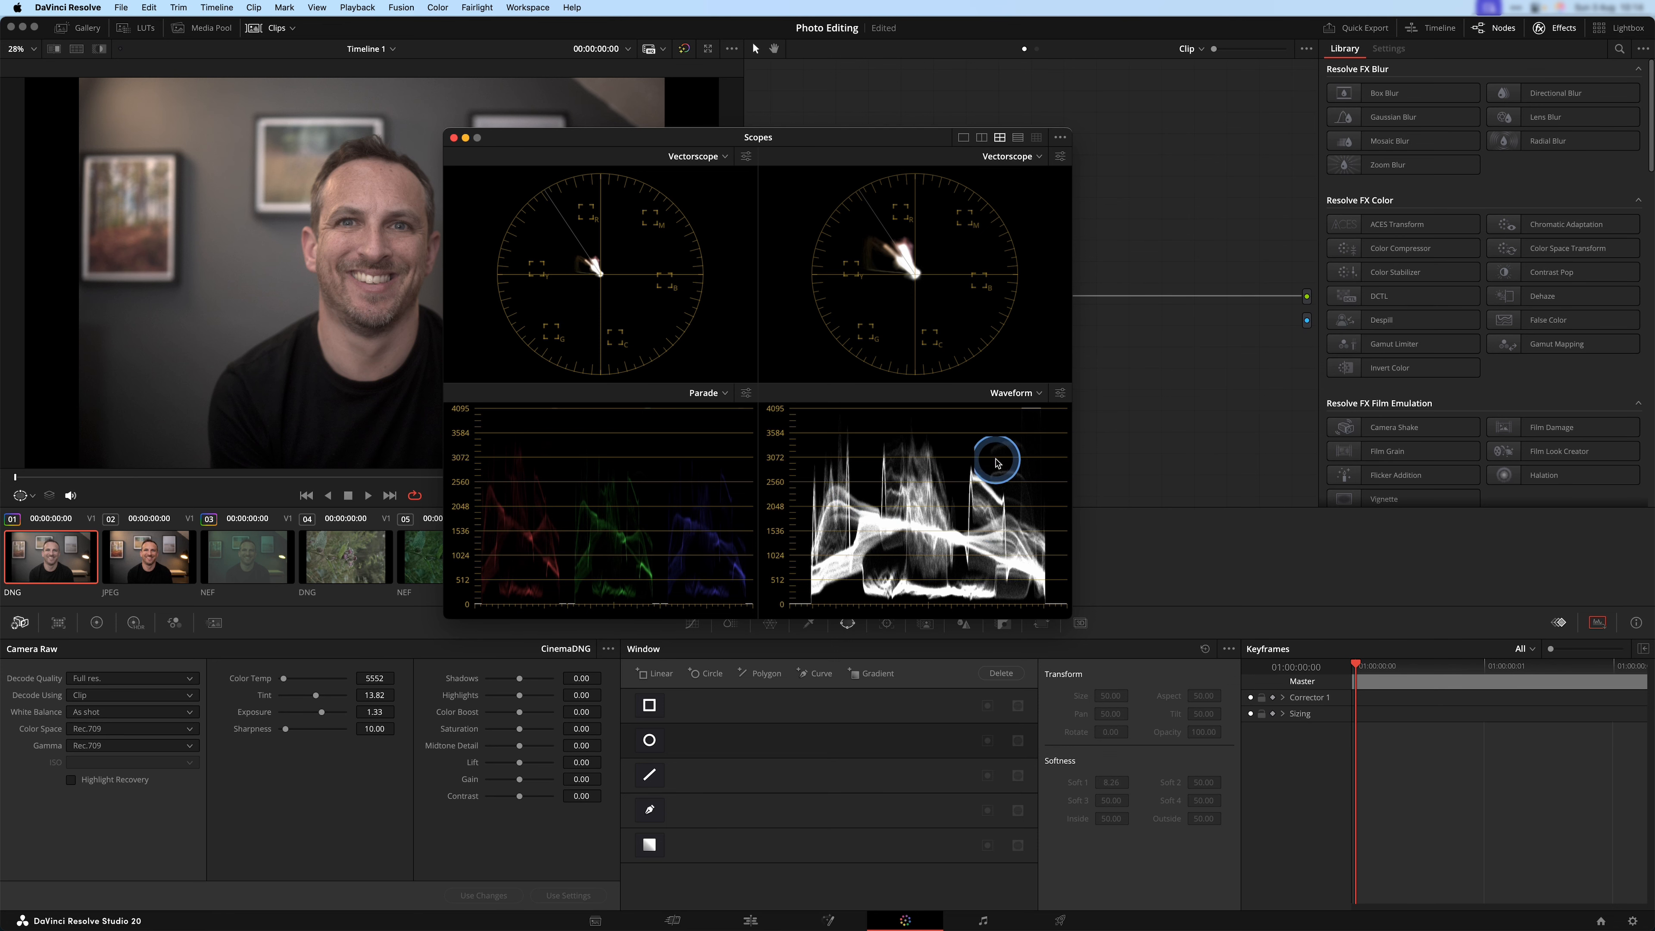
Move the floating Scopes window clear of the viewer and the EXPOSURE node, and nudge that node closer to the source.
{"action": "left_click_drag", "start_coordinate": [846, 135], "coordinate": [1118, 72]}
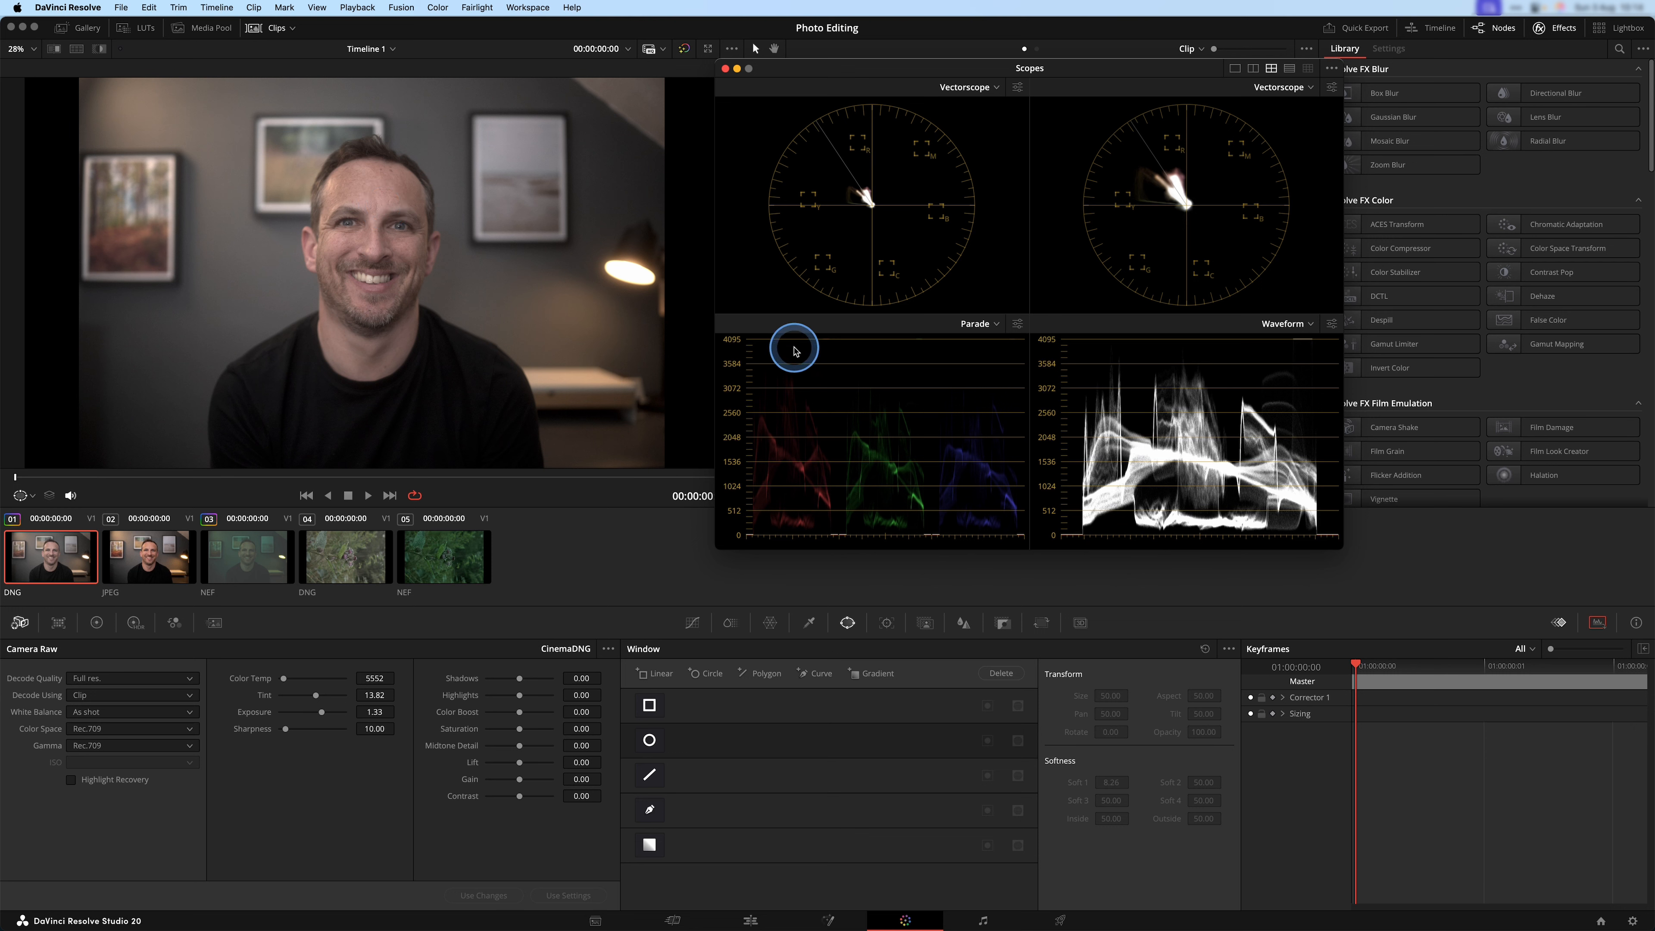
{"action": "left_click_drag", "start_coordinate": [1067, 71], "coordinate": [1332, 402]}
{"action": "left_click_drag", "start_coordinate": [846, 301], "coordinate": [839, 298]}
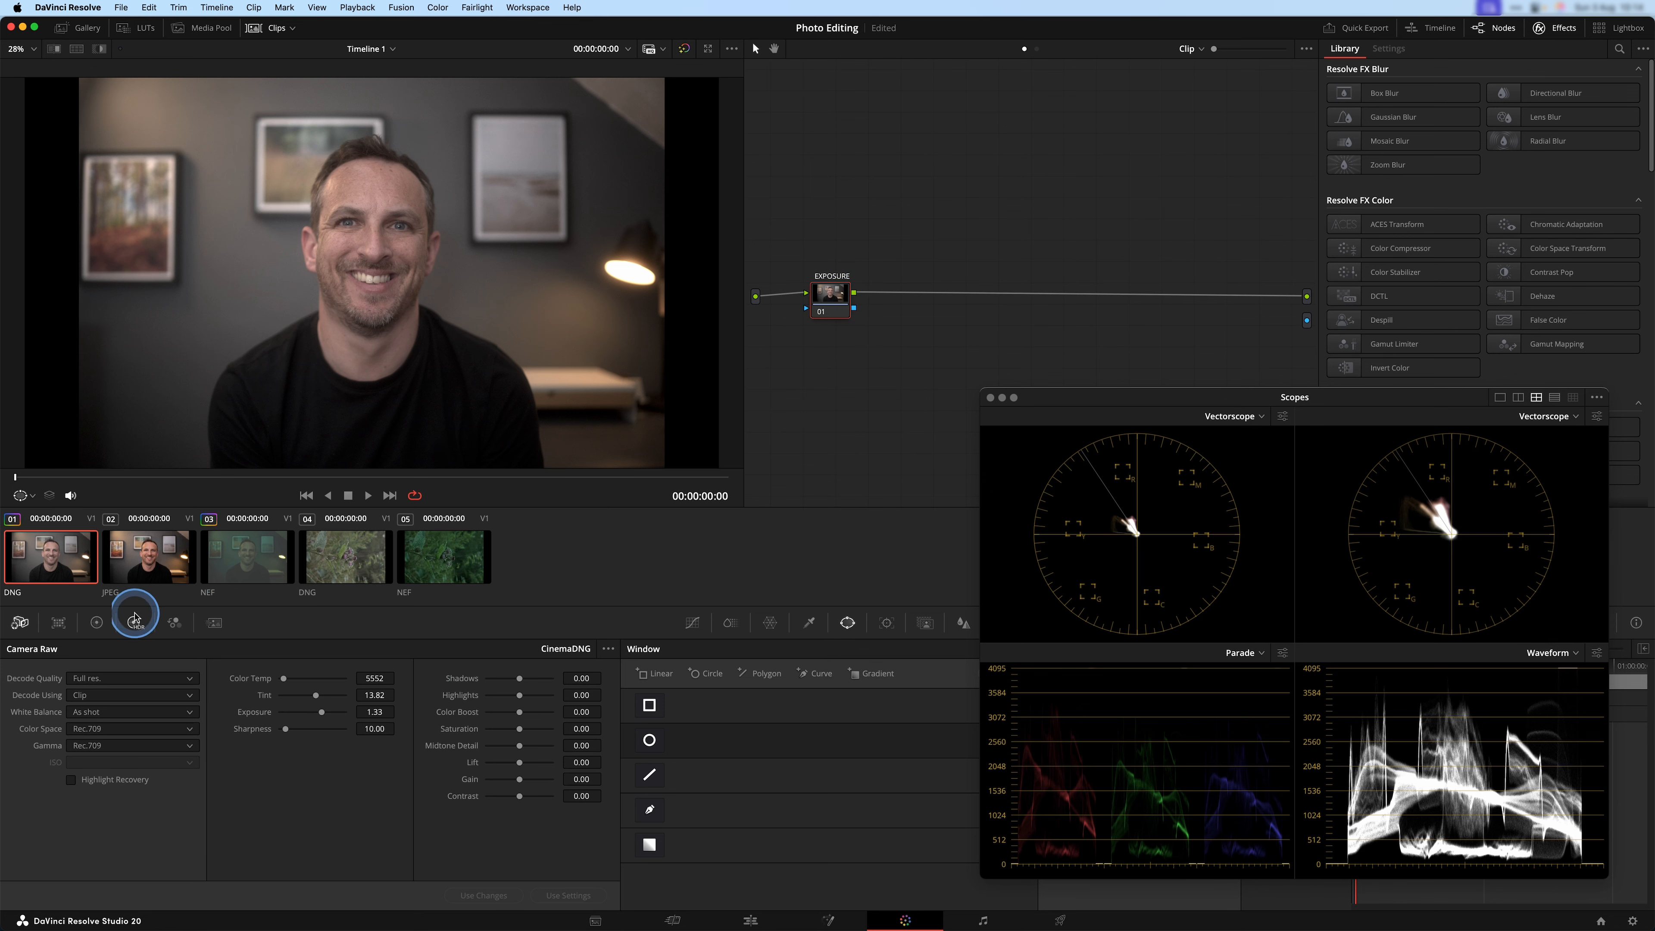
Set the EXPOSURE node's Offset to 27.10 with the Primaries color wheels.
{"action": "left_click", "coordinate": [96, 623]}
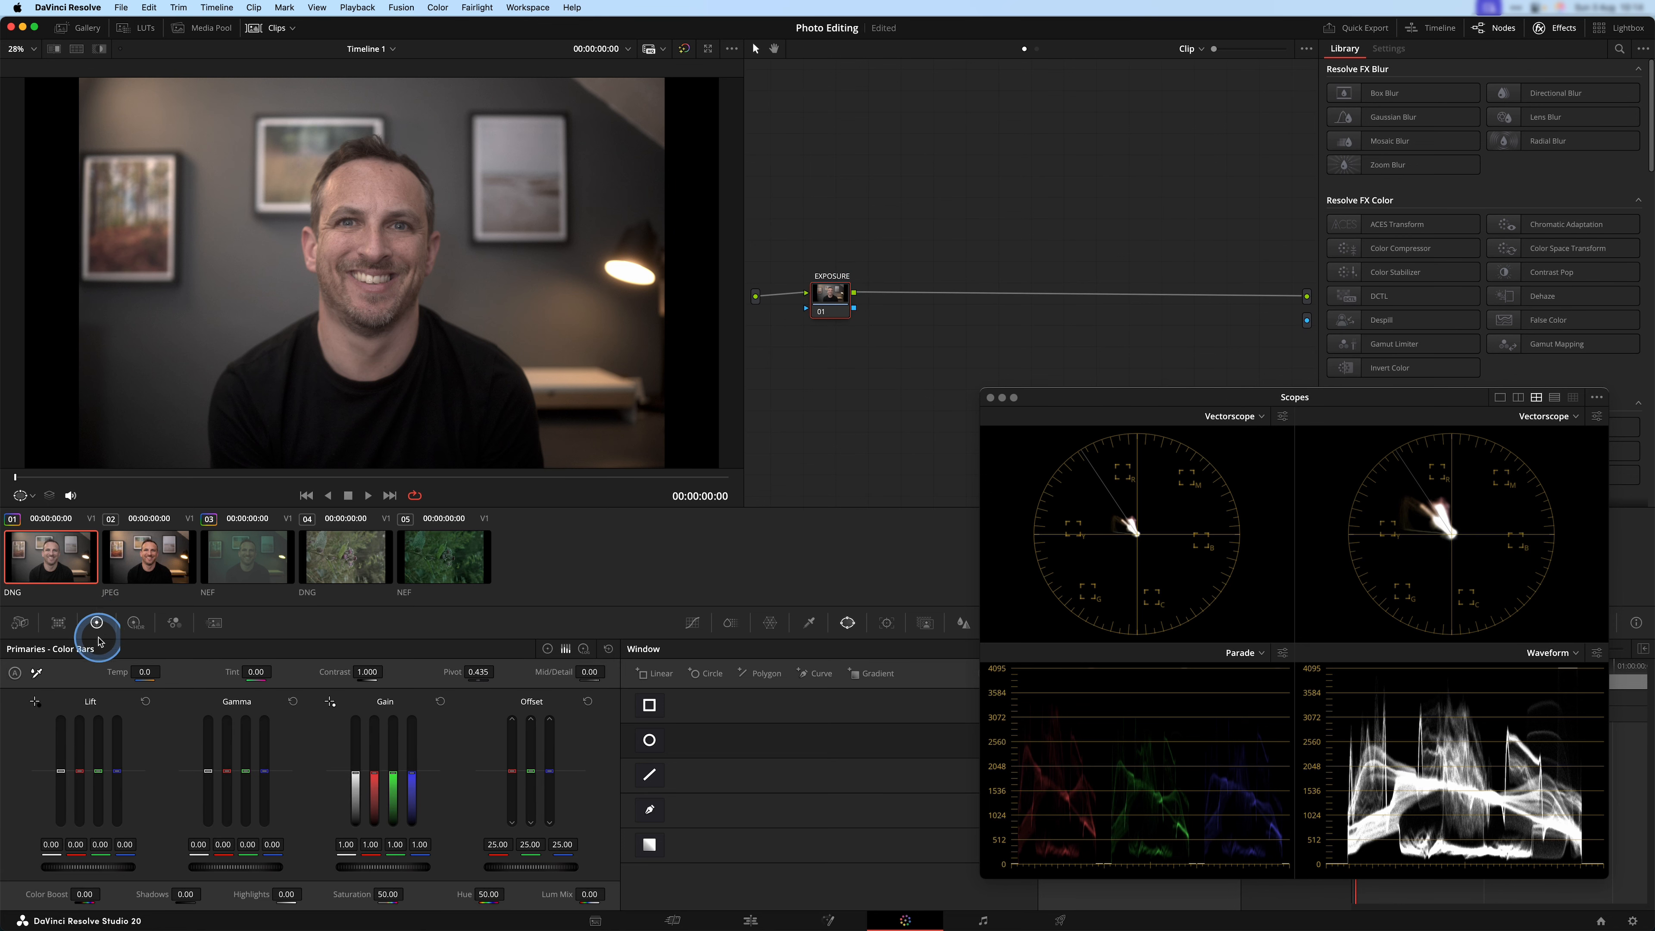
{"action": "left_click", "coordinate": [548, 649]}
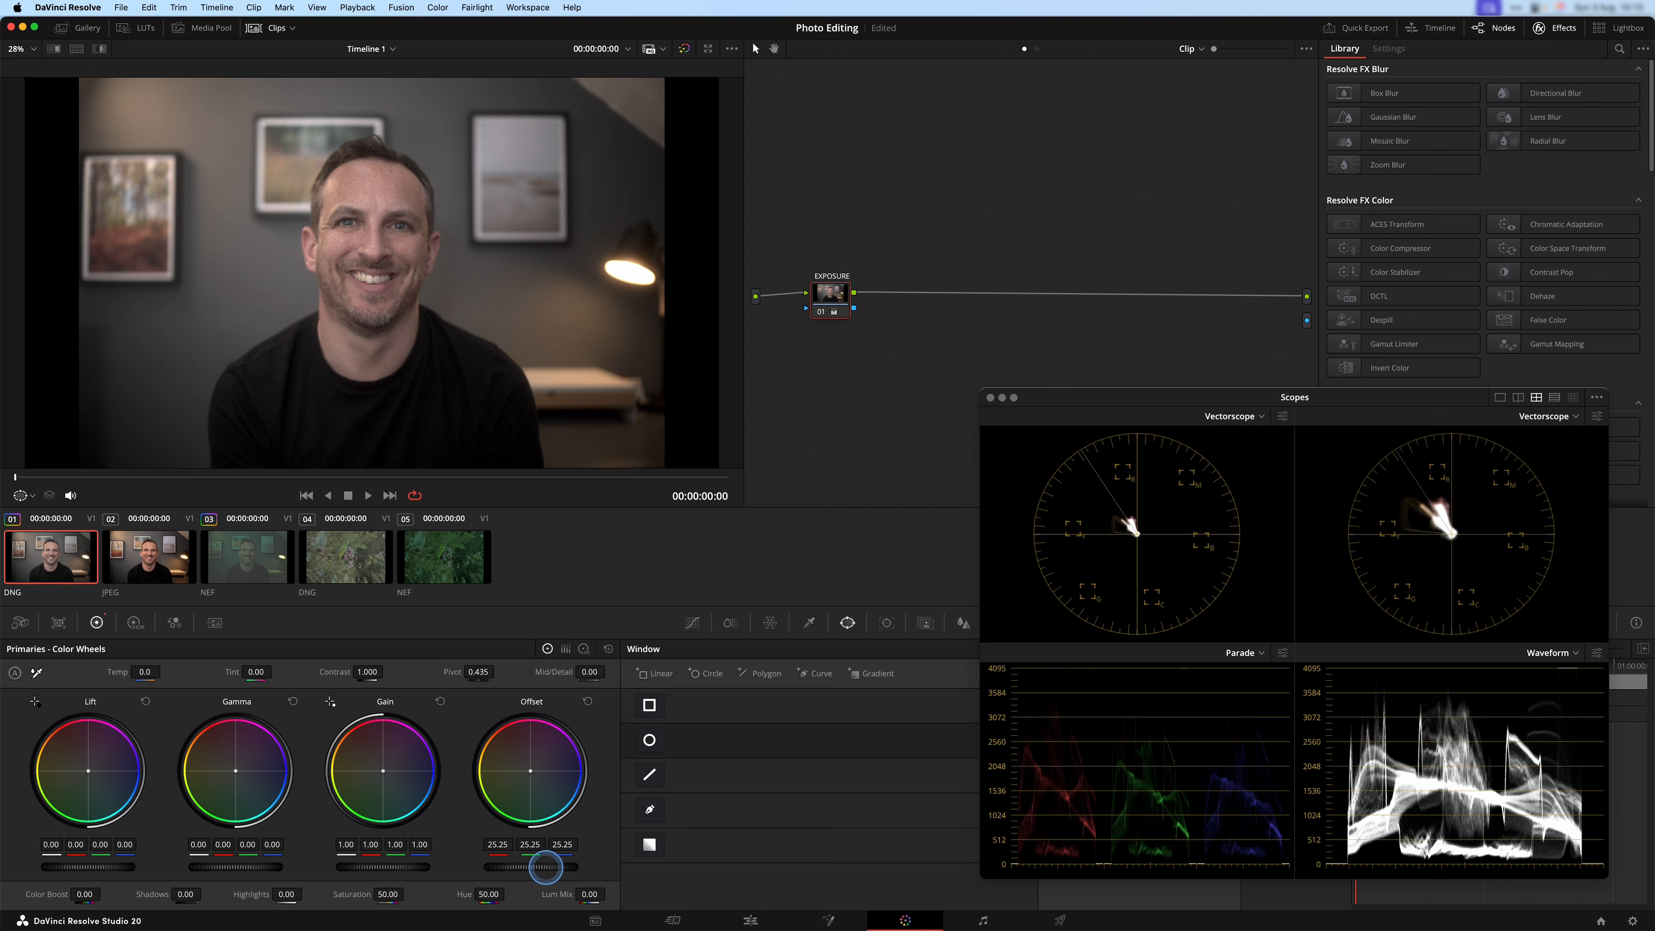
{"action": "left_click_drag", "start_coordinate": [599, 869], "coordinate": [1466, 865]}
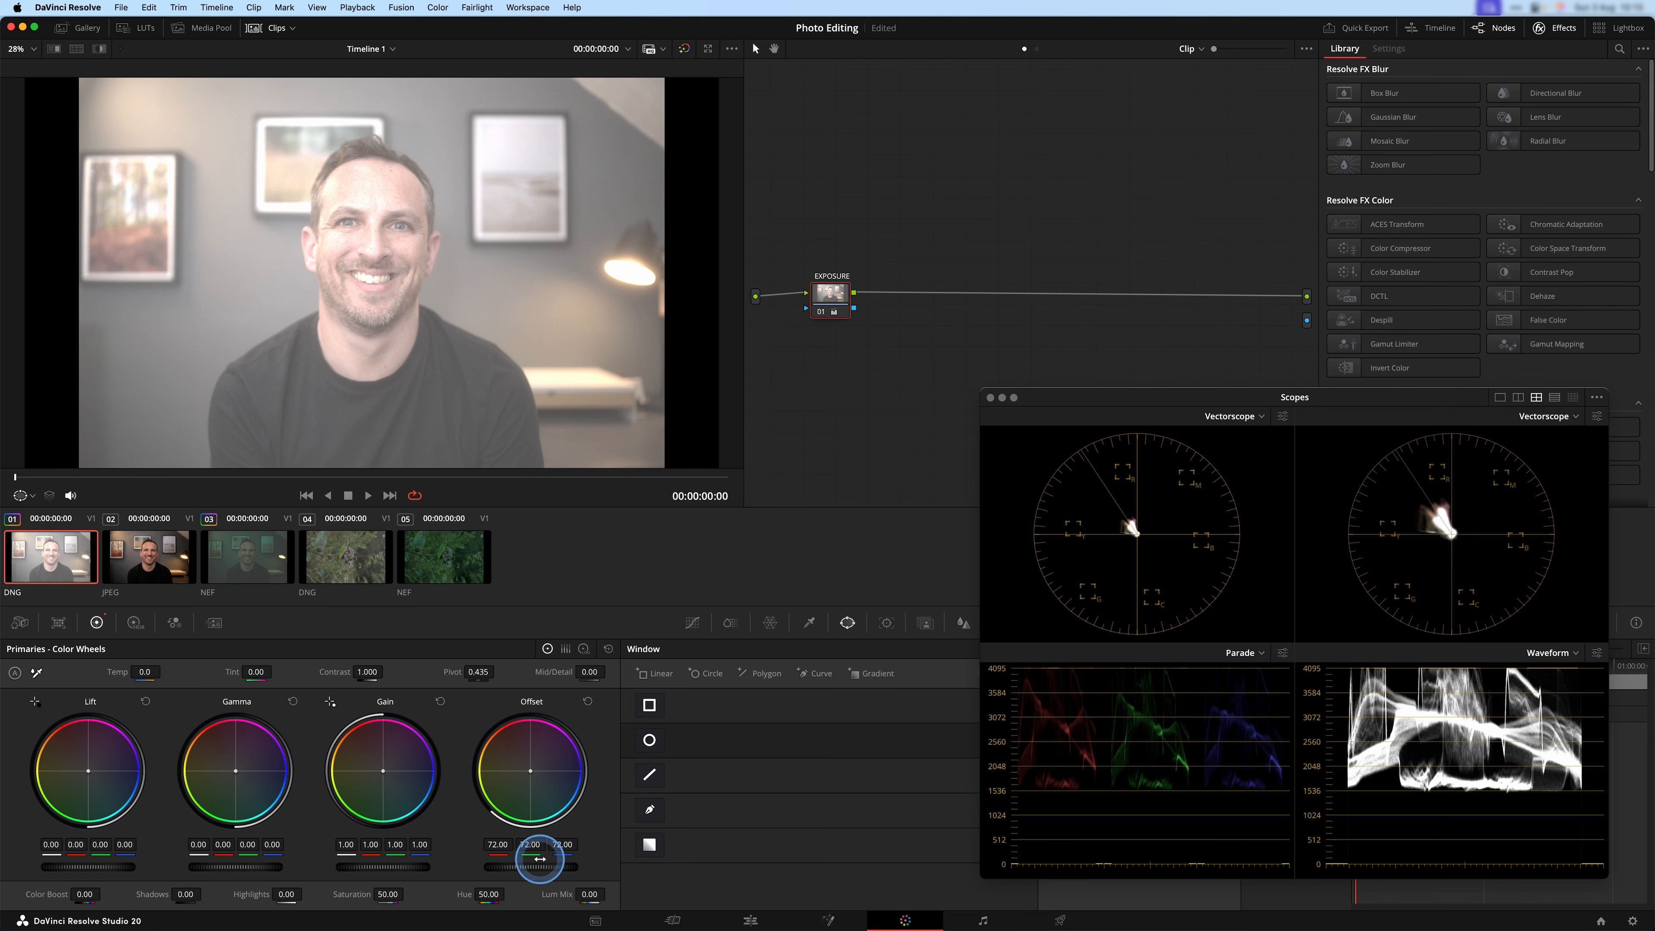
{"action": "left_click", "coordinate": [590, 703]}
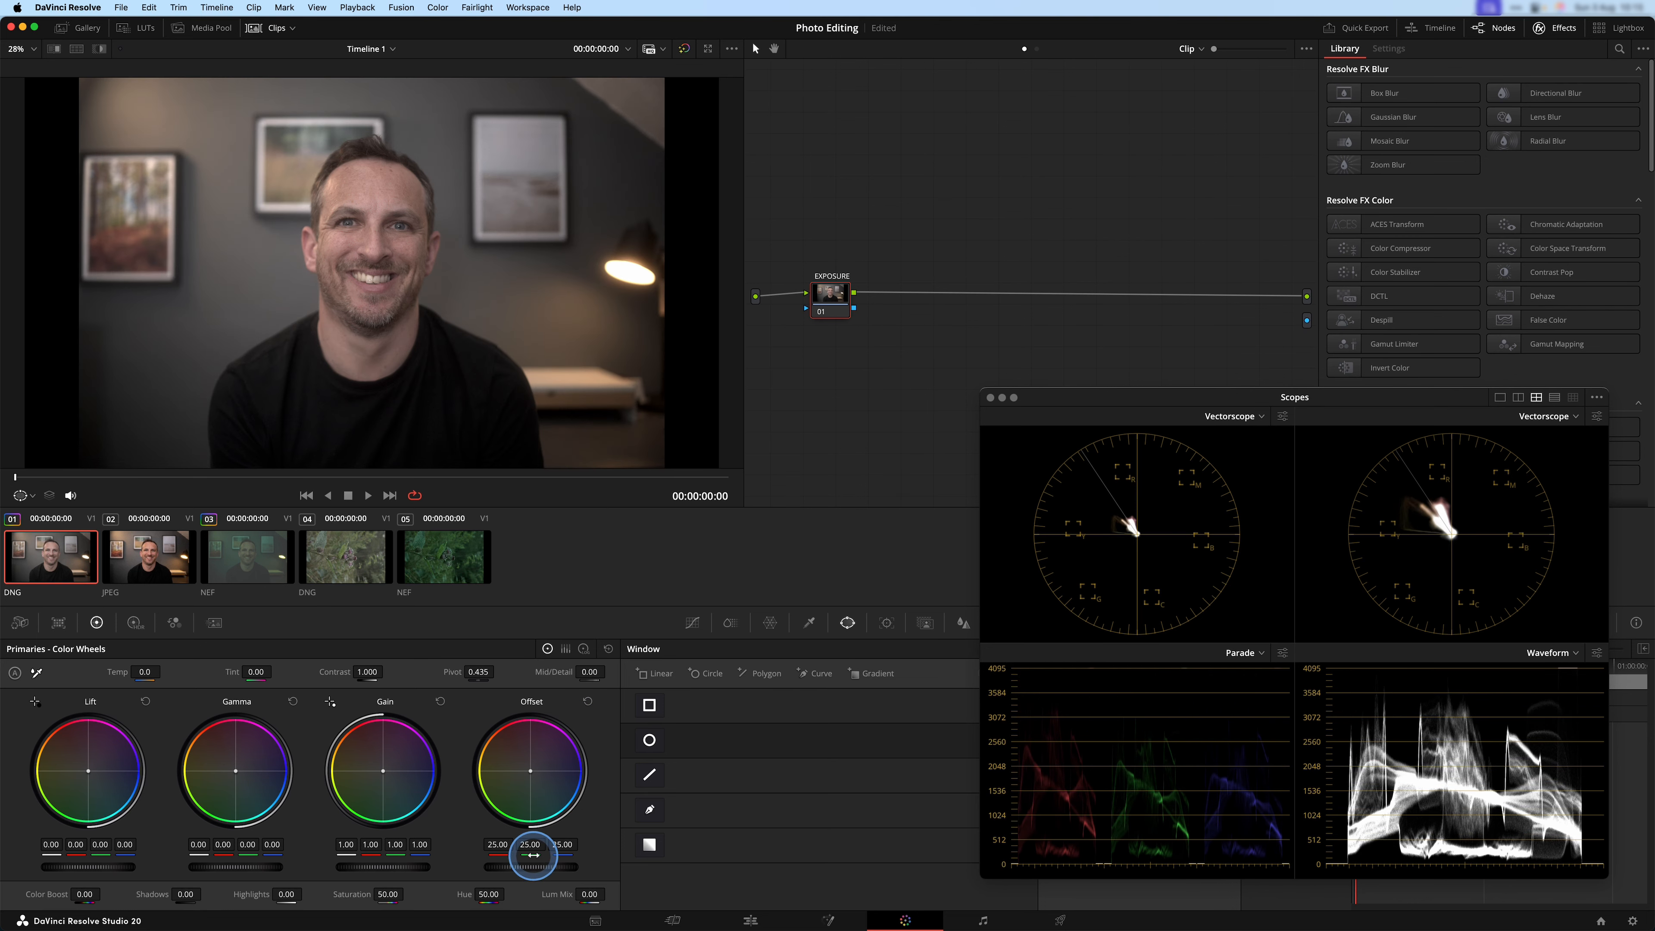
{"action": "left_click_drag", "start_coordinate": [530, 865], "coordinate": [582, 866]}
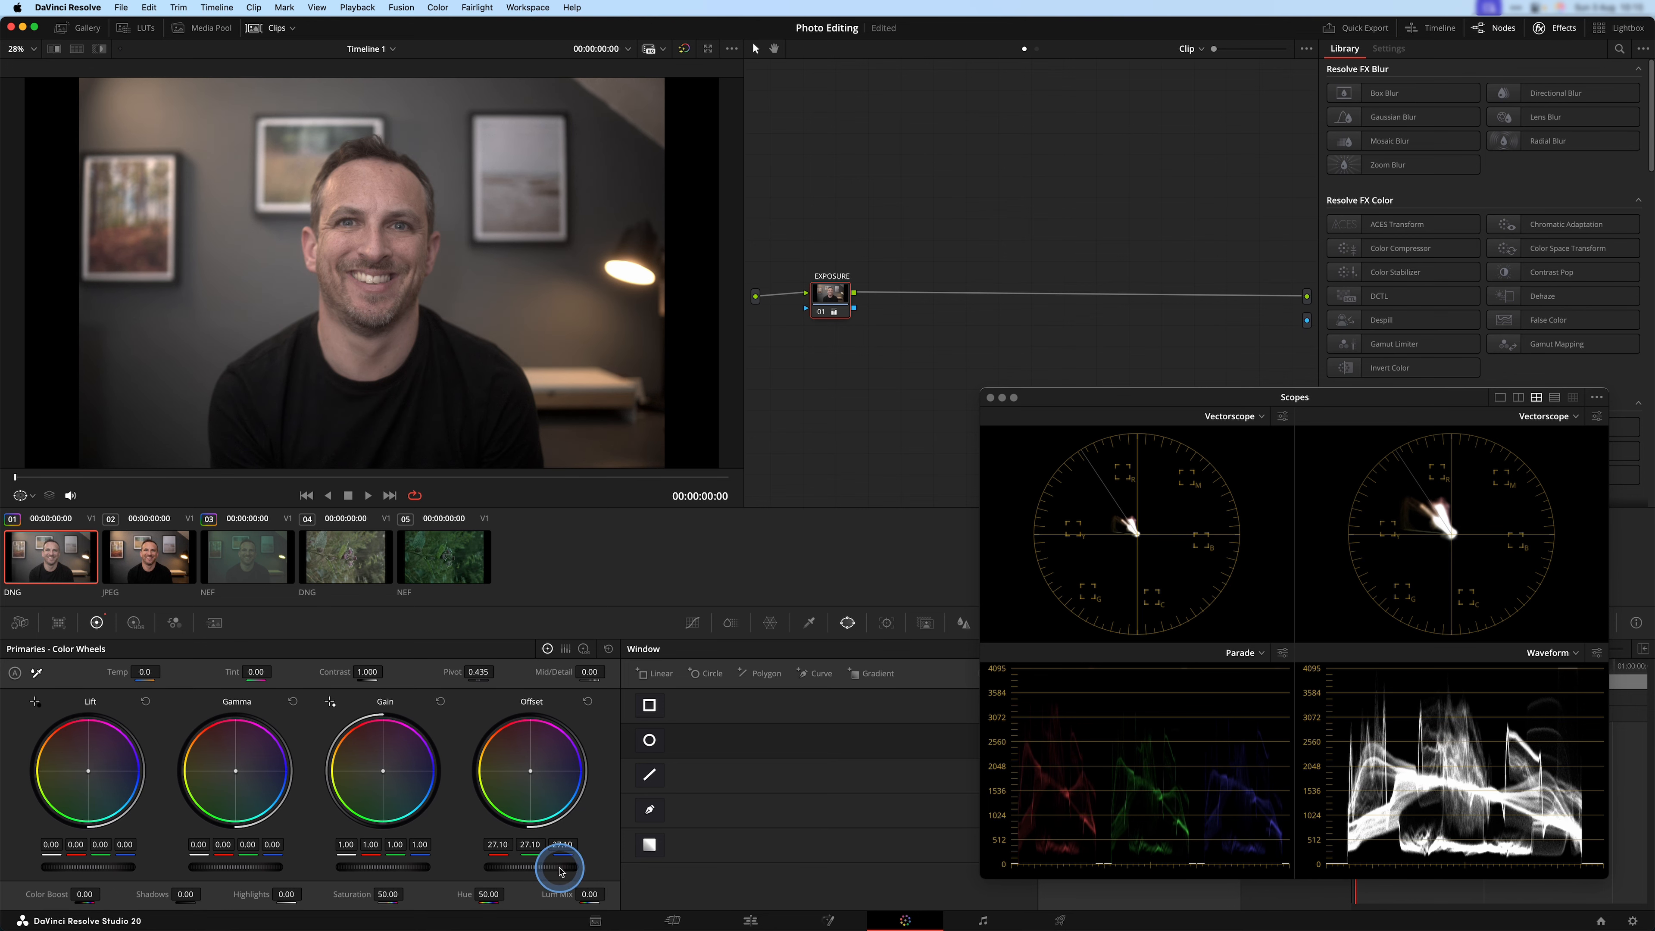
Add a serial node after EXPOSURE, label it CONTRAST and place it close beside the EXPOSURE node.
{"action": "left_click_drag", "start_coordinate": [838, 297], "coordinate": [830, 298]}
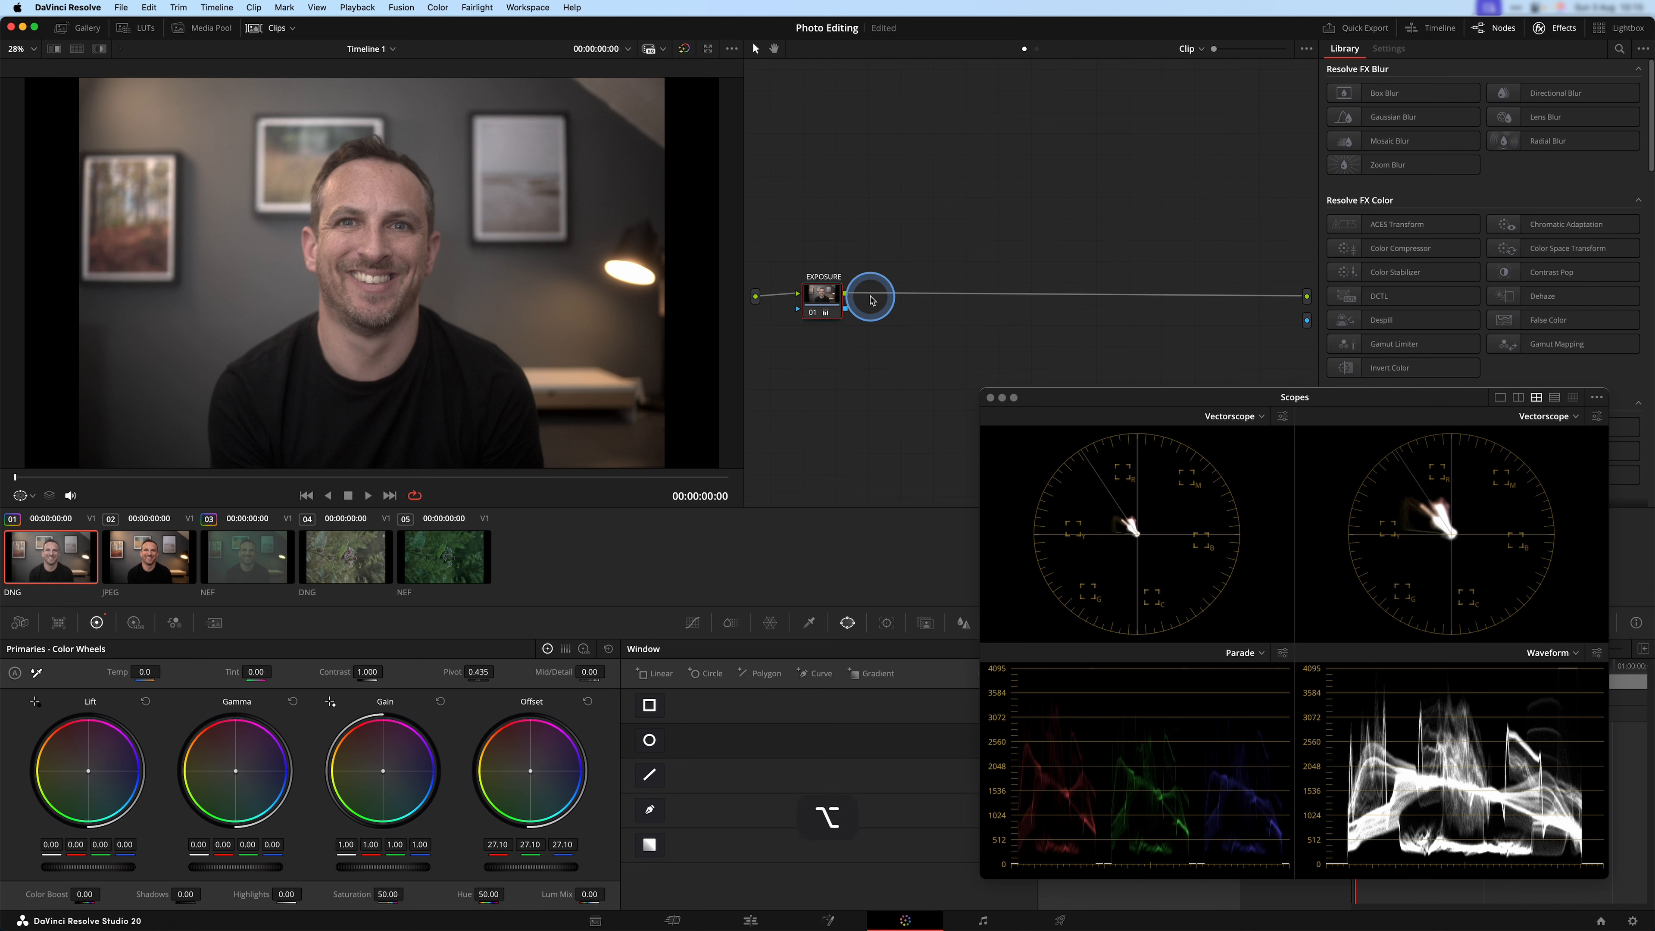
{"action": "left_click_drag", "start_coordinate": [891, 300], "coordinate": [912, 296]}
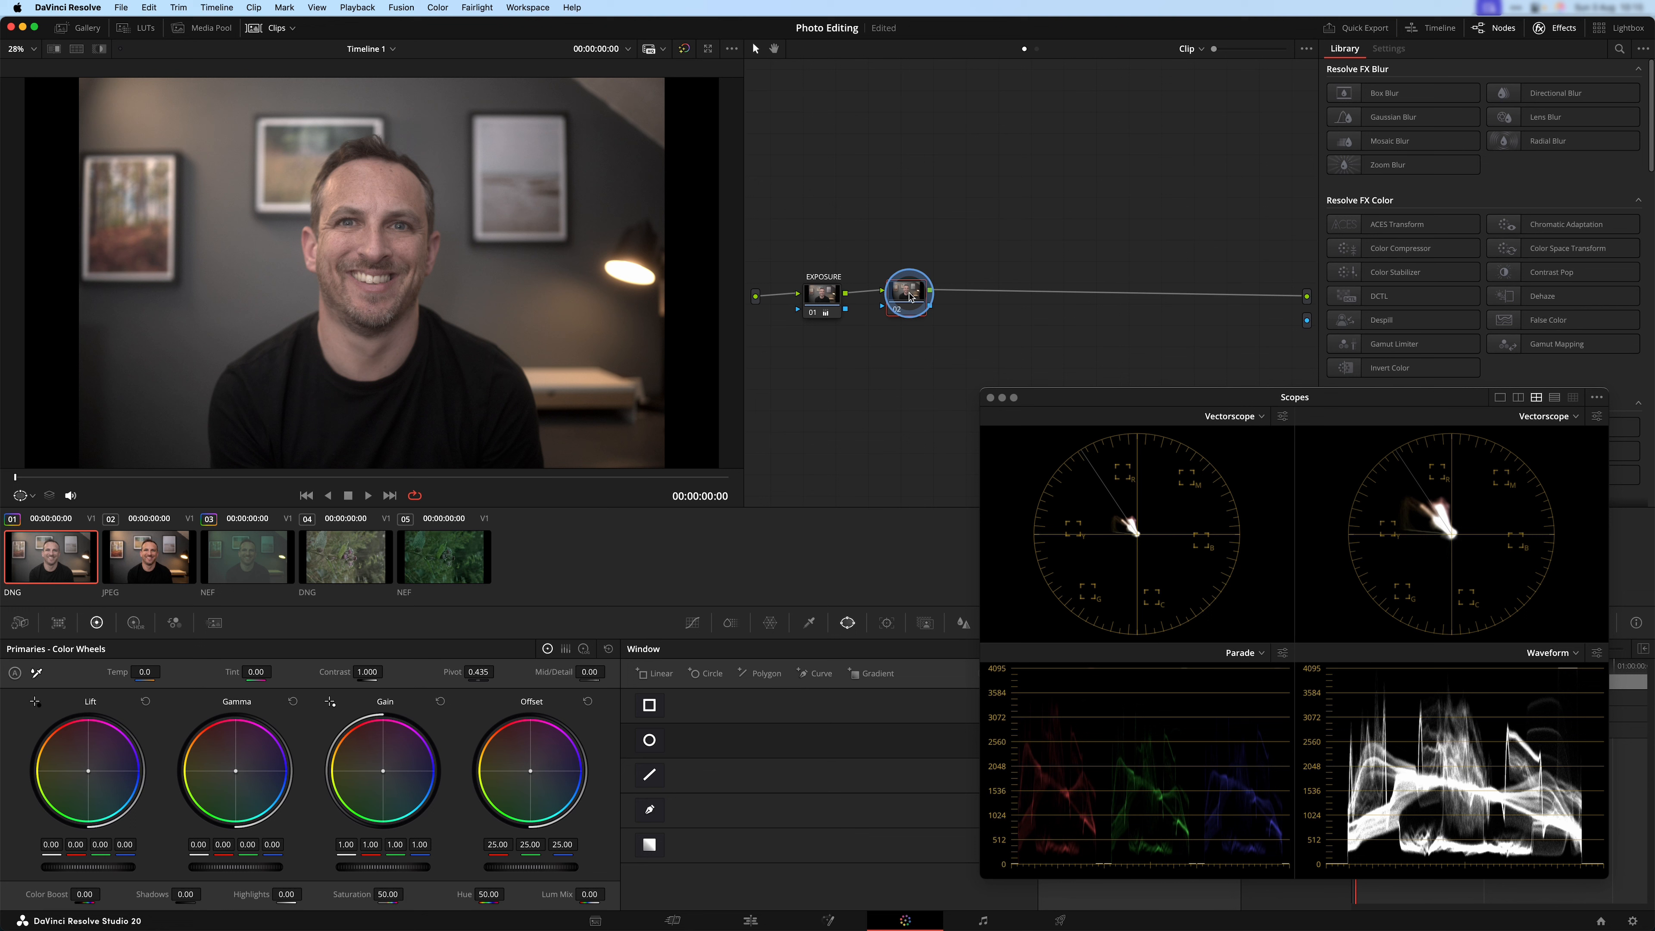
{"action": "left_click_drag", "start_coordinate": [906, 296], "coordinate": [897, 299]}
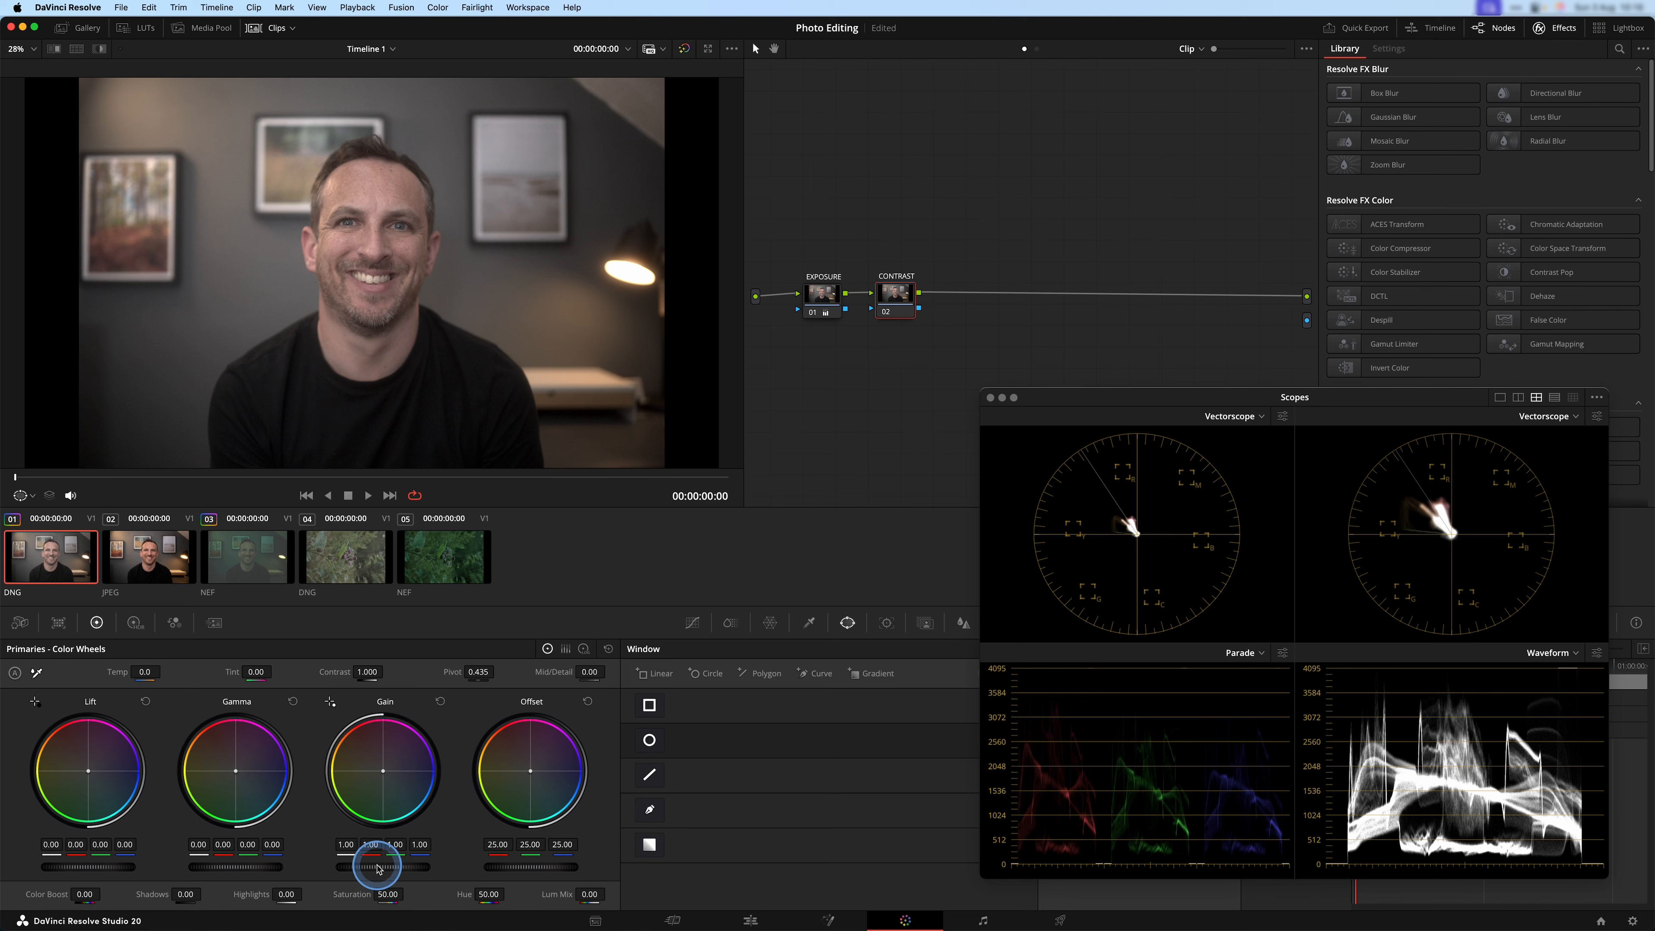
Set the CONTRAST node's Gain to 1.36 and its Offset to 13.45.
{"action": "left_click_drag", "start_coordinate": [399, 866], "coordinate": [539, 870]}
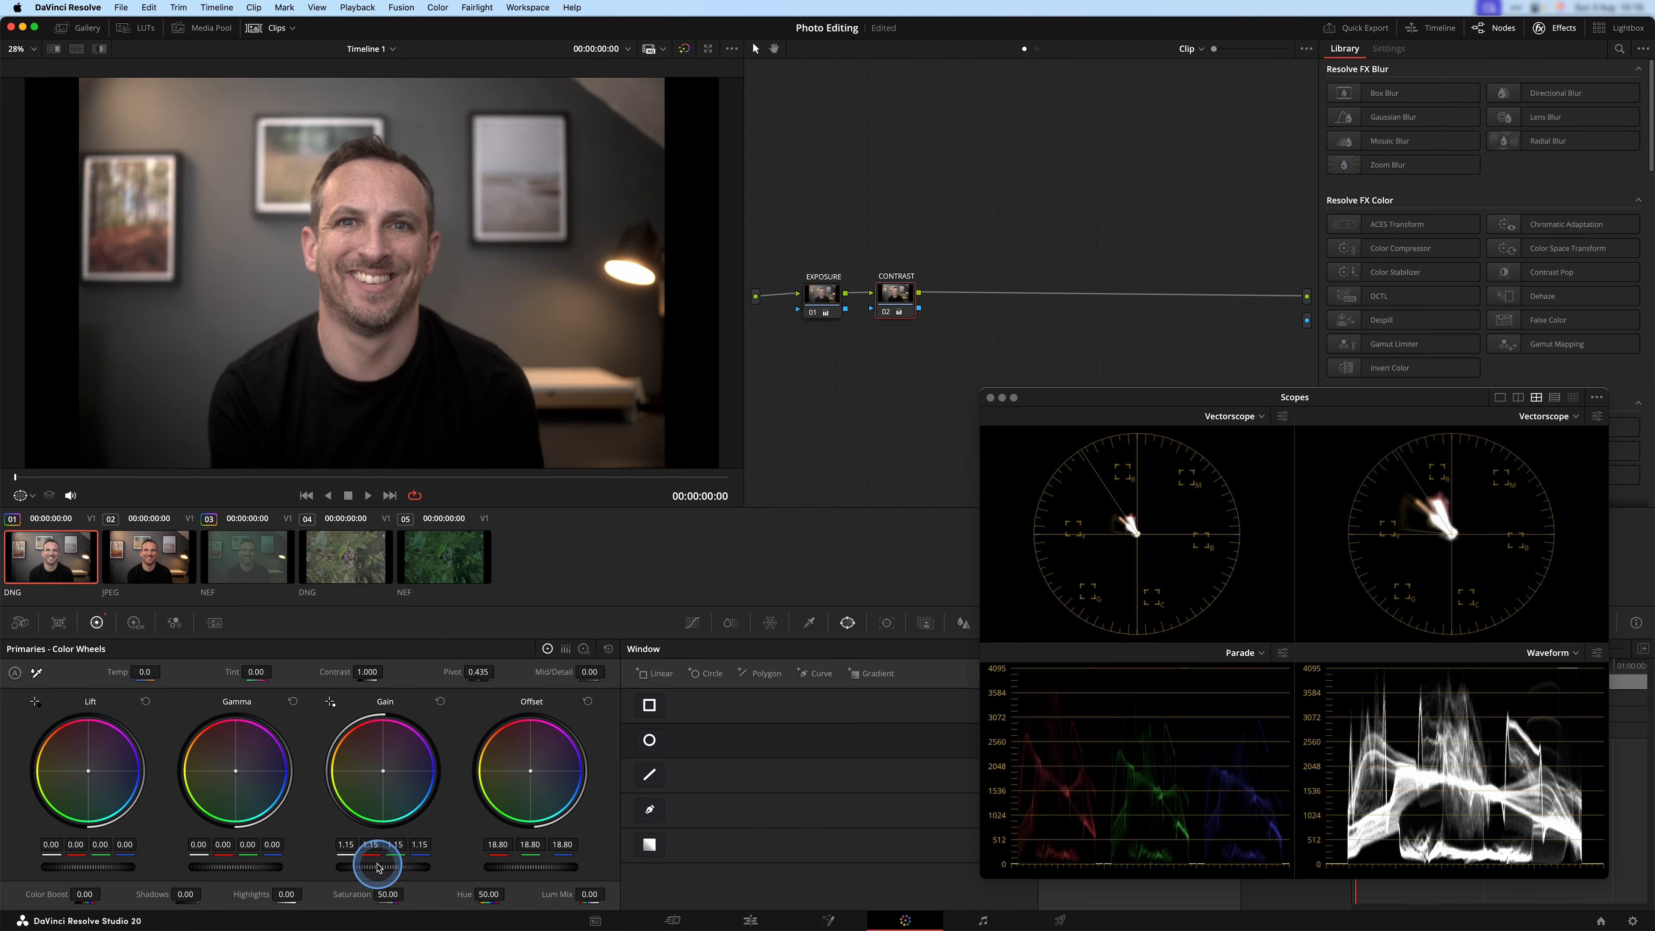
{"action": "left_click_drag", "start_coordinate": [385, 865], "coordinate": [417, 871]}
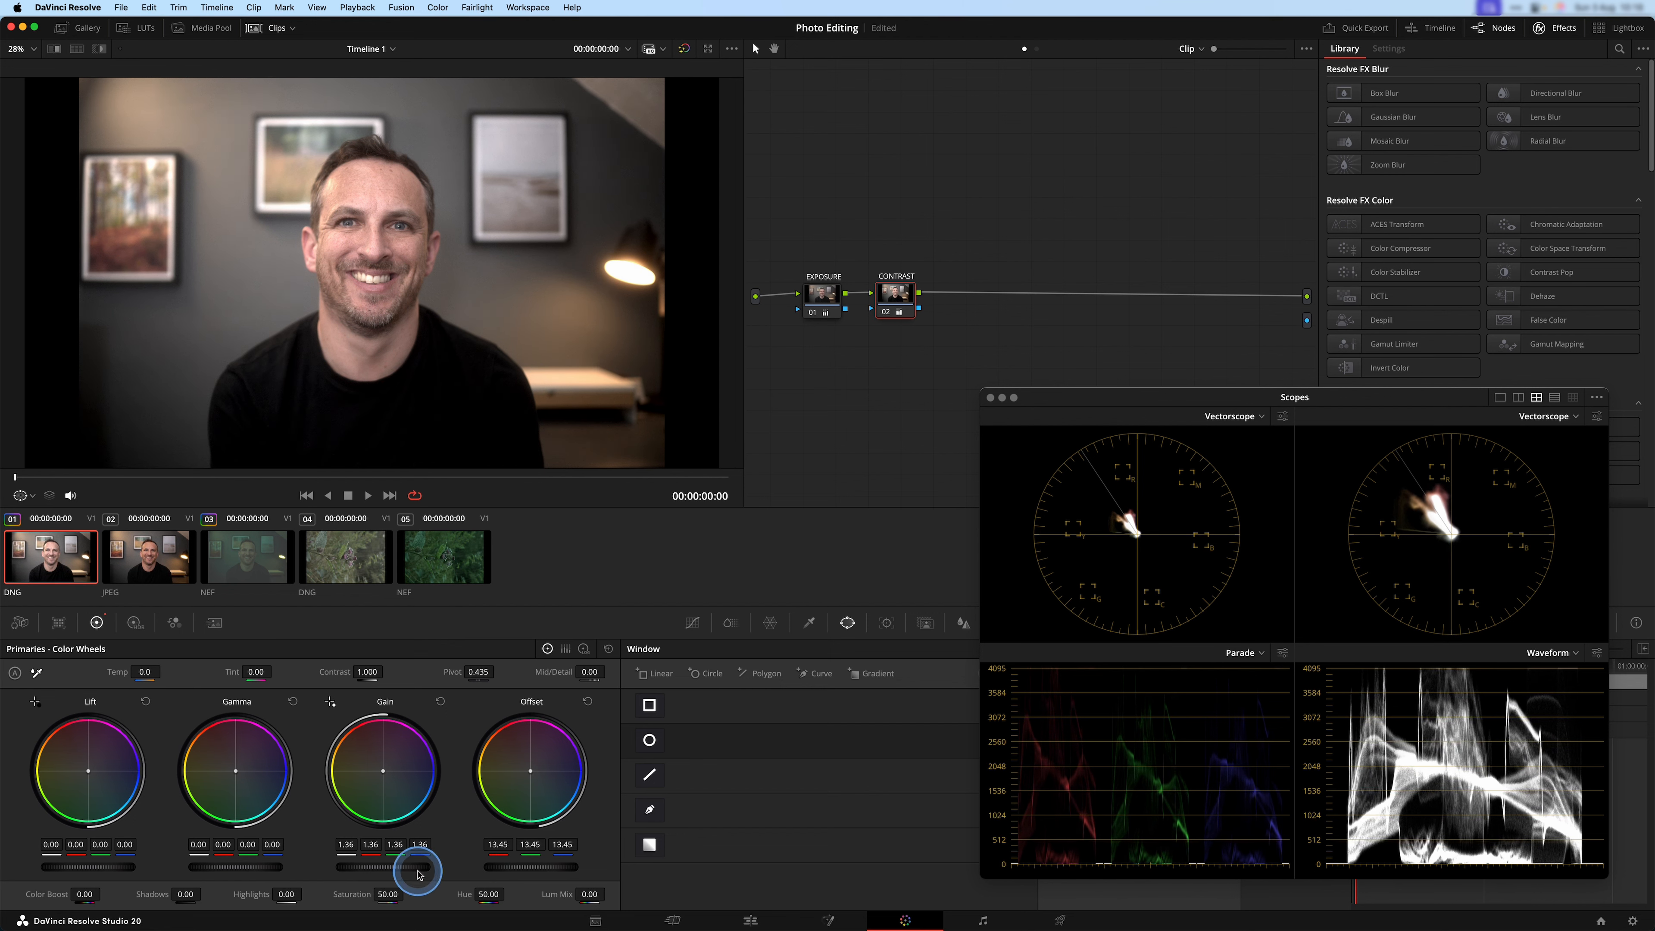
Toggle the CONTRAST node off and on to compare the portrait with and without the contrast adjustment.
{"action": "key", "text": "ctrl"}
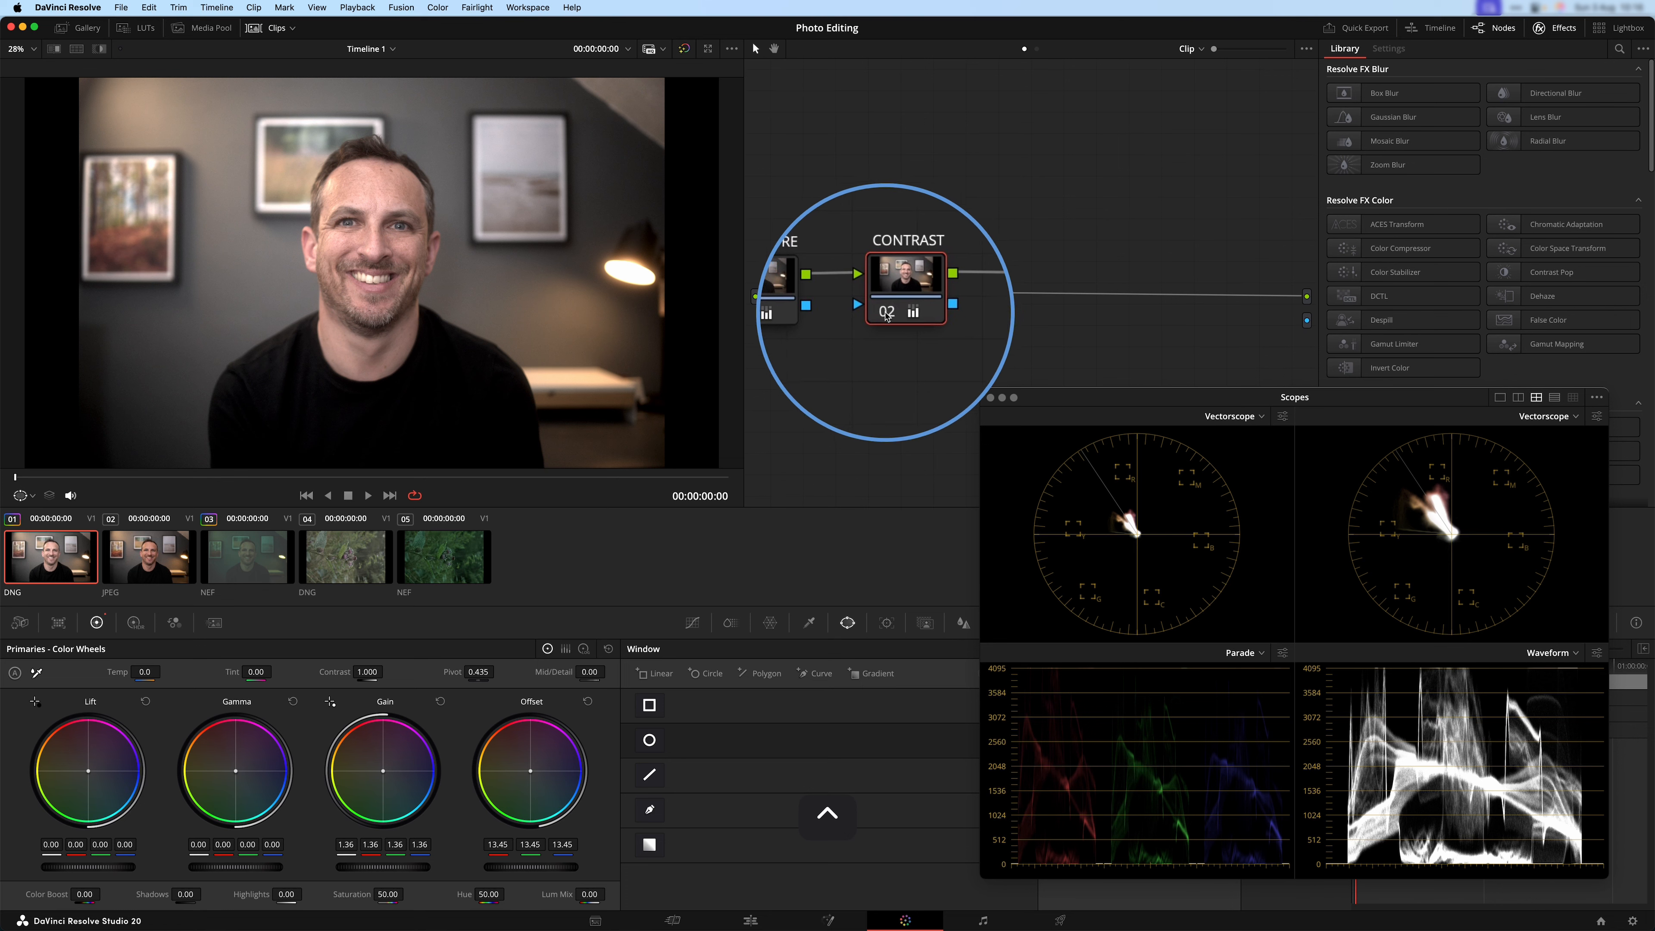
{"action": "right_click", "coordinate": [885, 316]}
{"action": "left_click", "coordinate": [884, 317]}
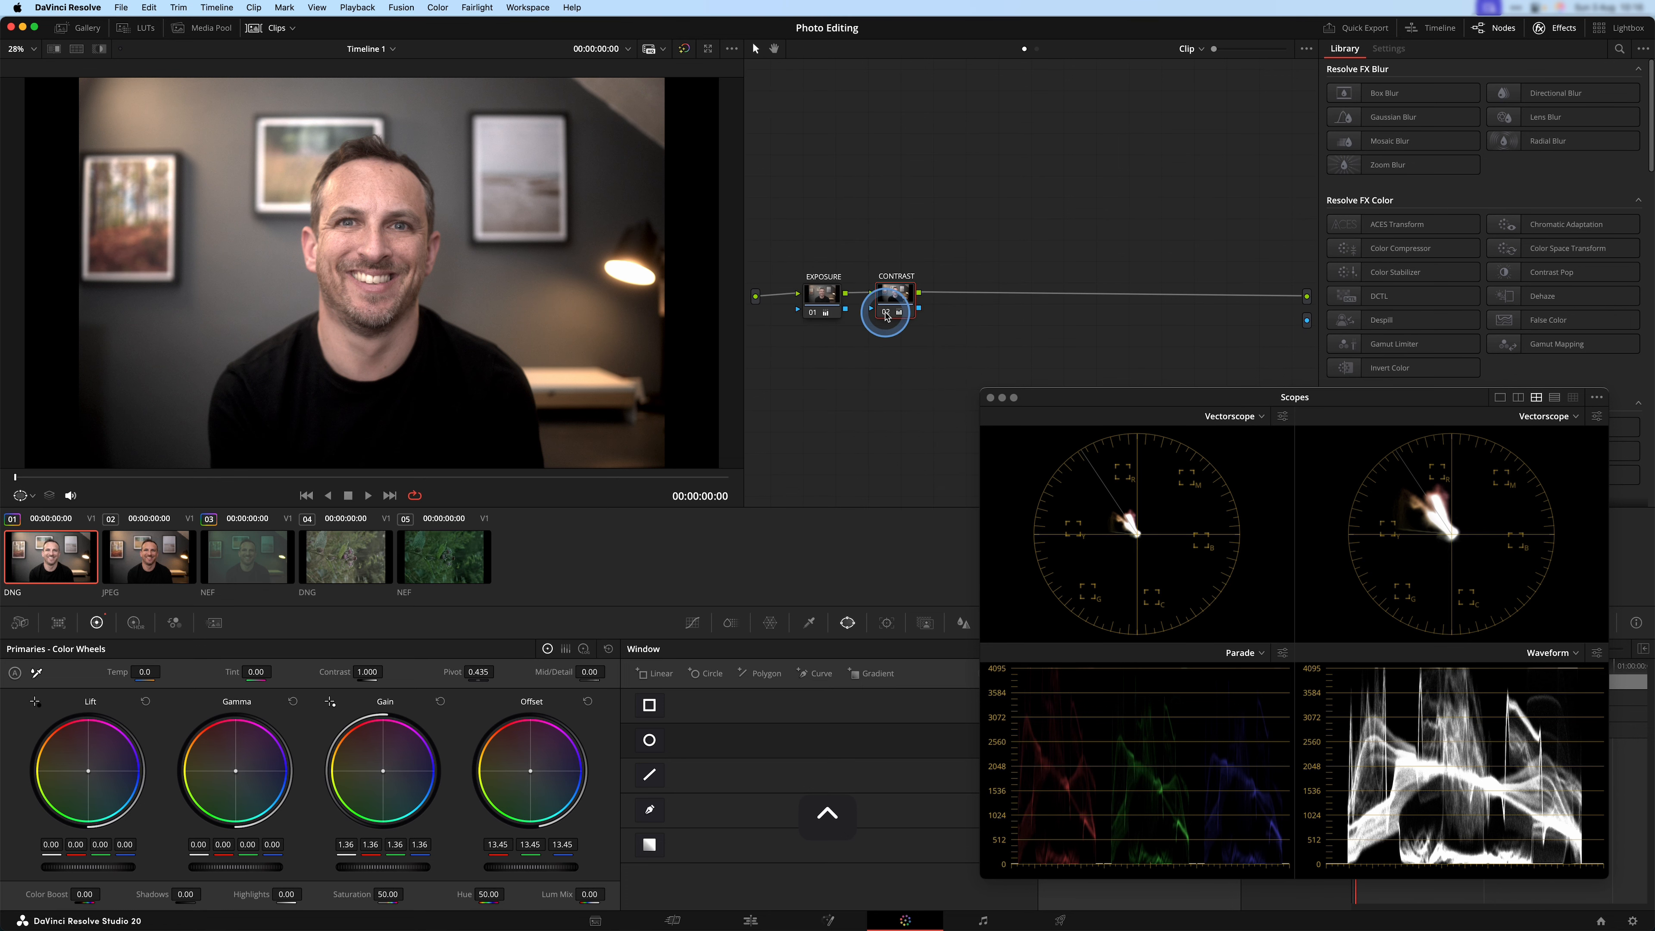
{"action": "left_click", "coordinate": [886, 312]}
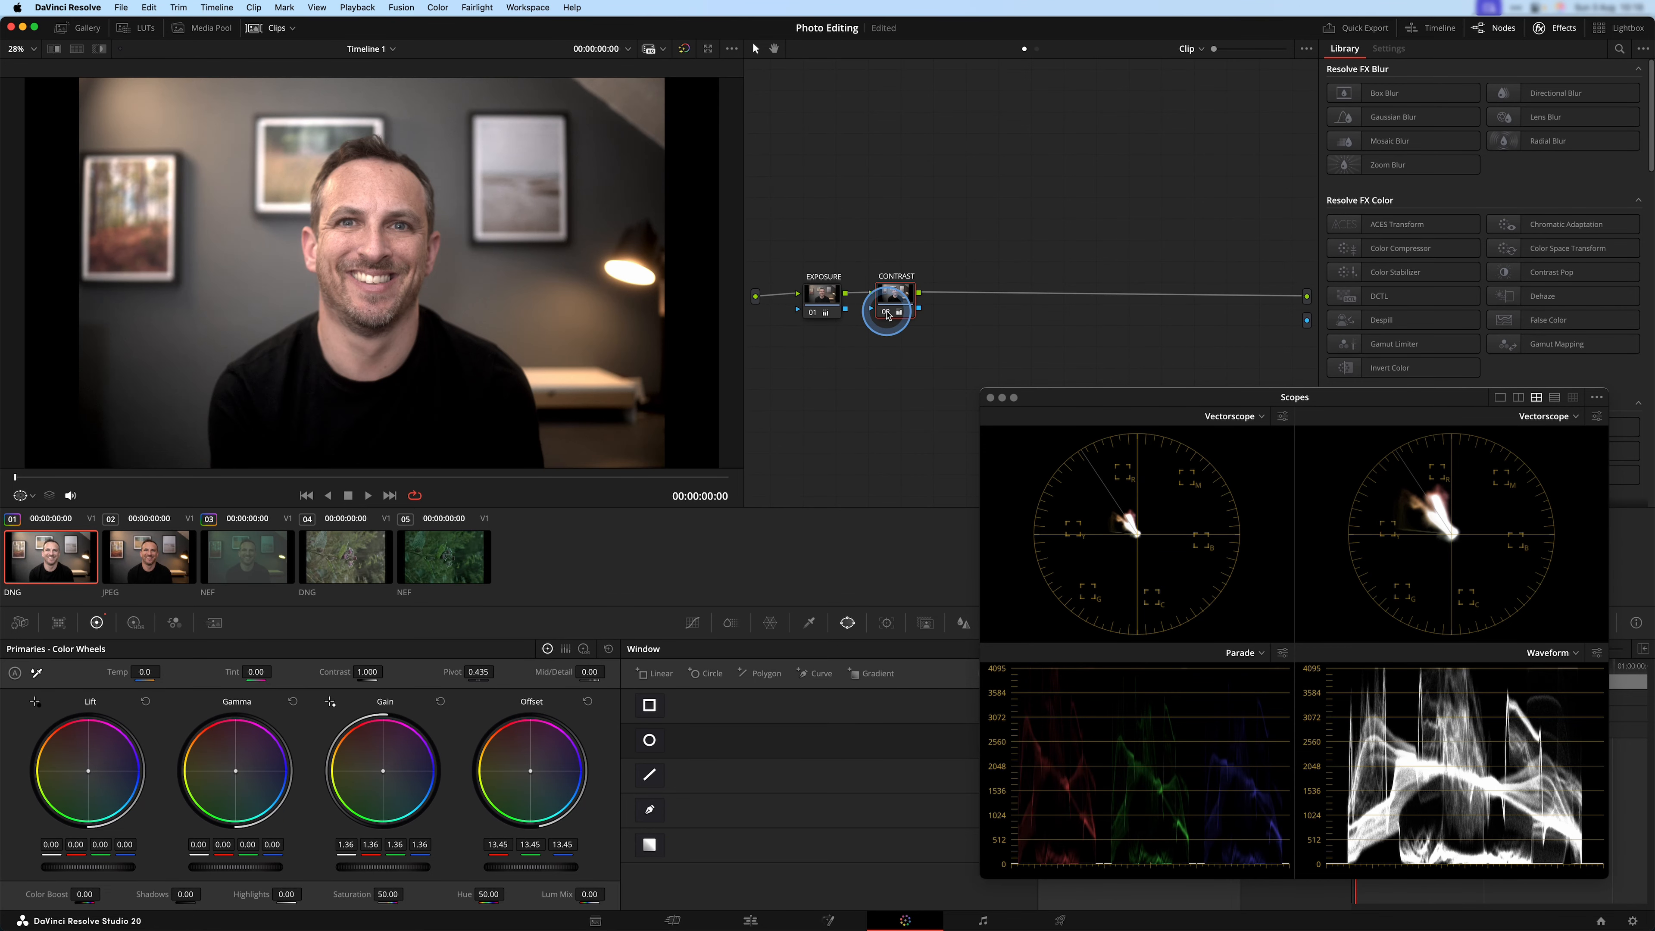
{"action": "left_click", "coordinate": [886, 312]}
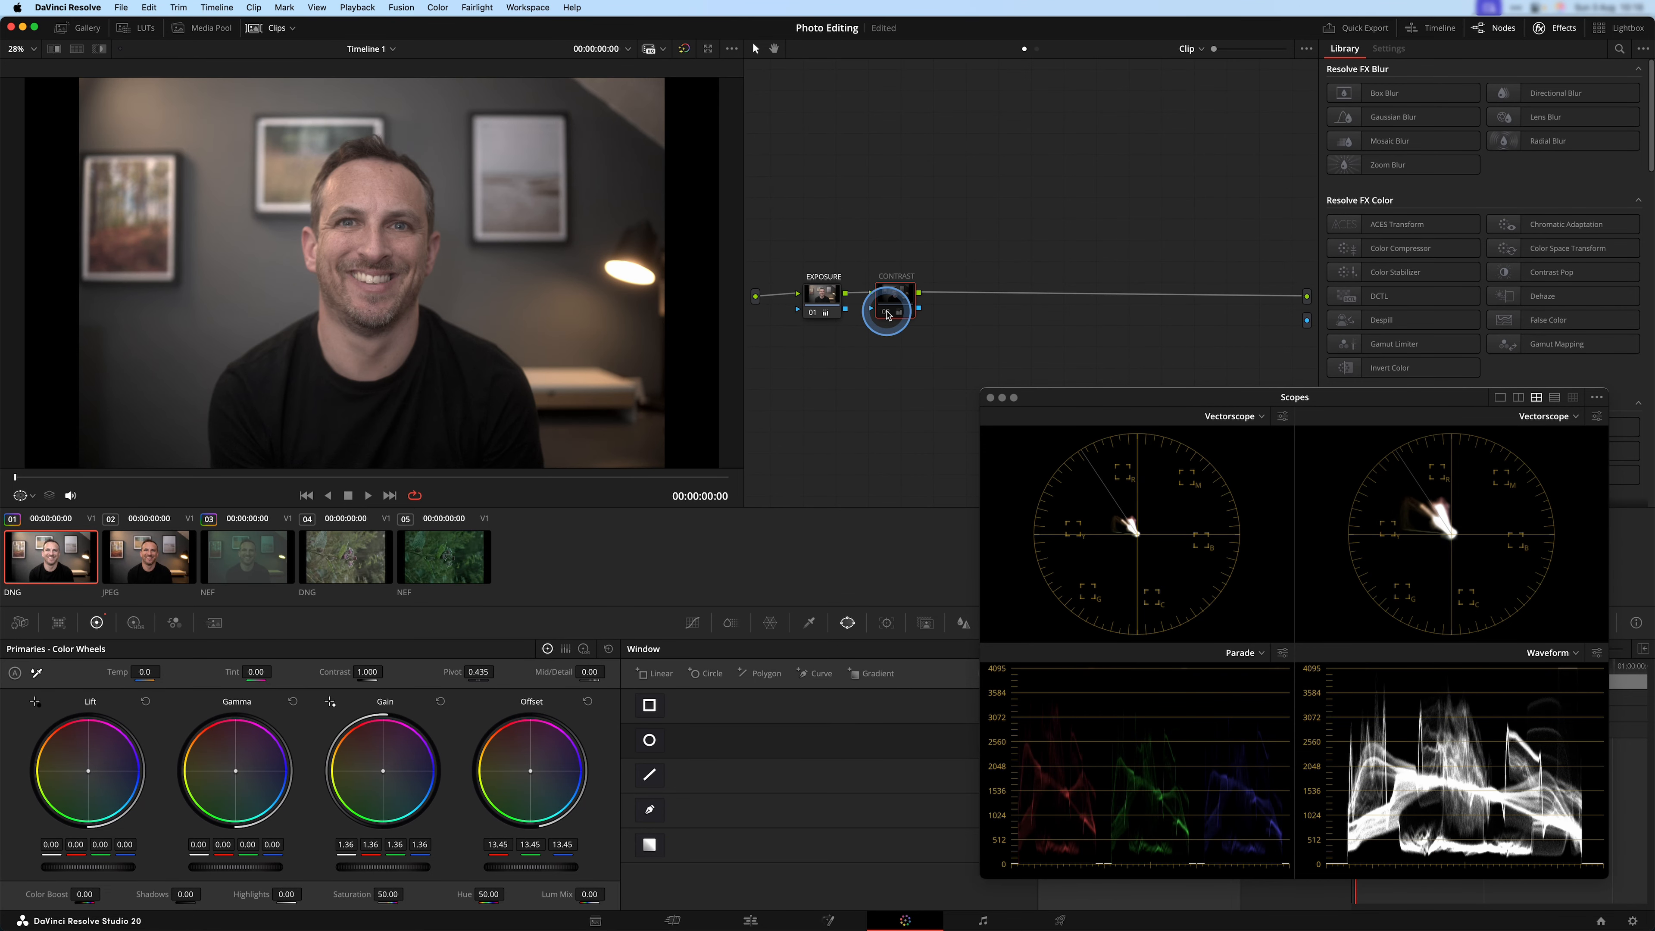
Compare the portrait once more by bypassing and re-enabling the CONTRAST node, leaving it enabled.
{"action": "left_click", "coordinate": [886, 312]}
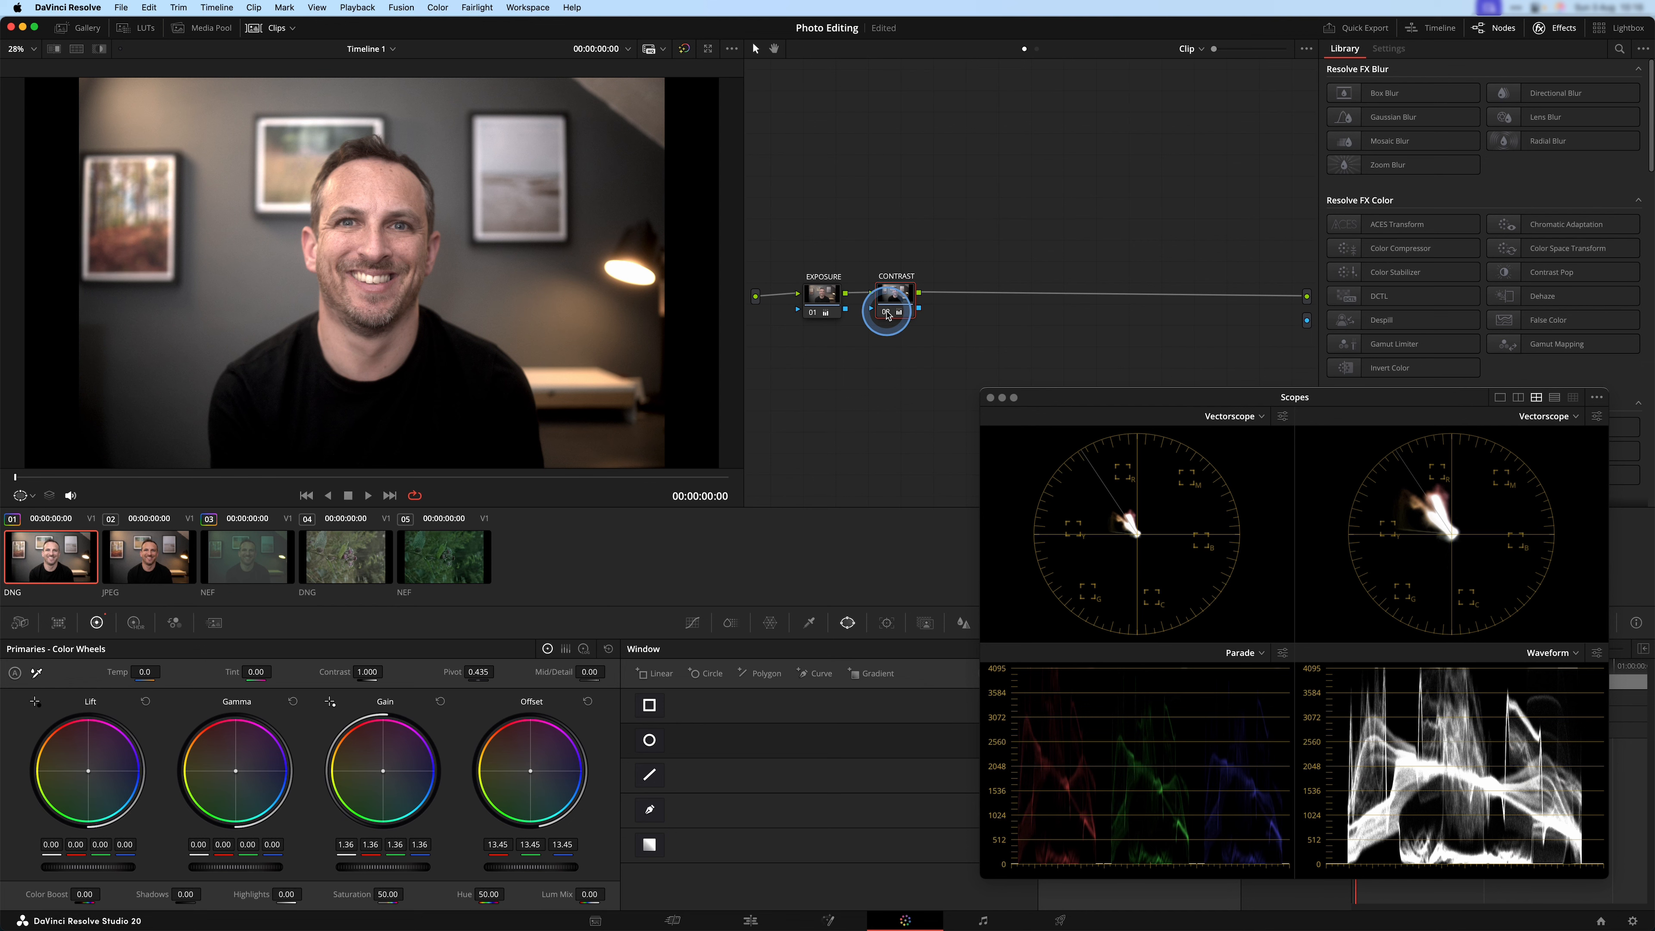
{"action": "left_click", "coordinate": [886, 312]}
{"action": "left_click", "coordinate": [887, 313]}
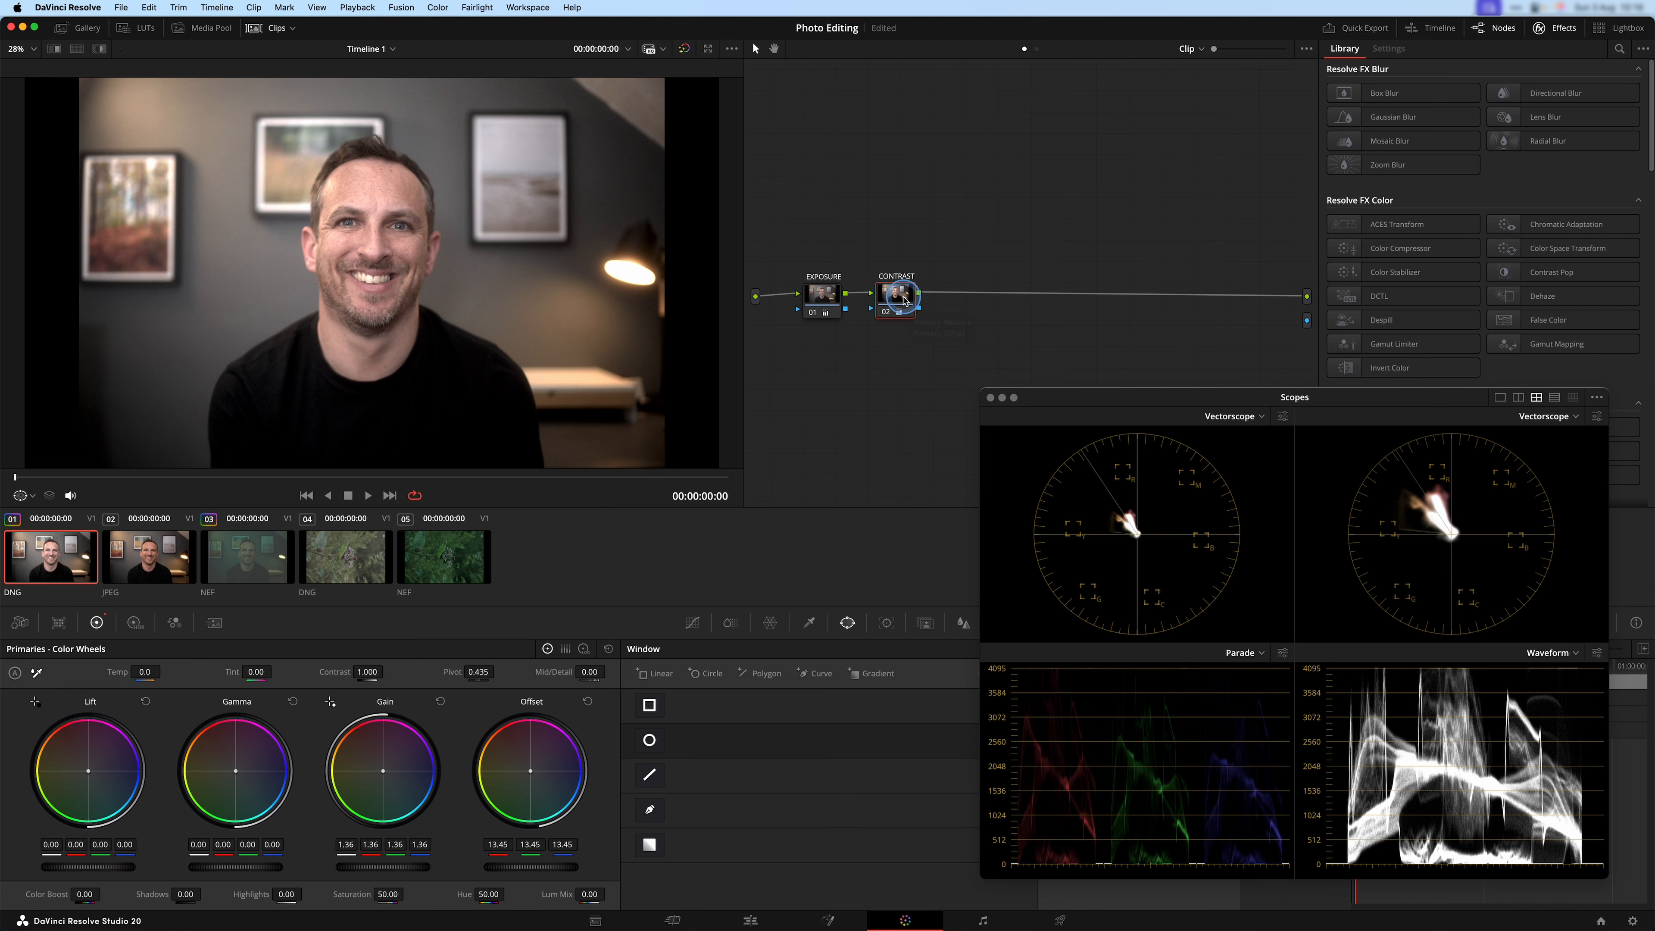
Add a serial node after CONTRAST and apply the Dehancer Pro 7.3.1 film emulation effect to it.
{"action": "key", "text": "alt+s"}
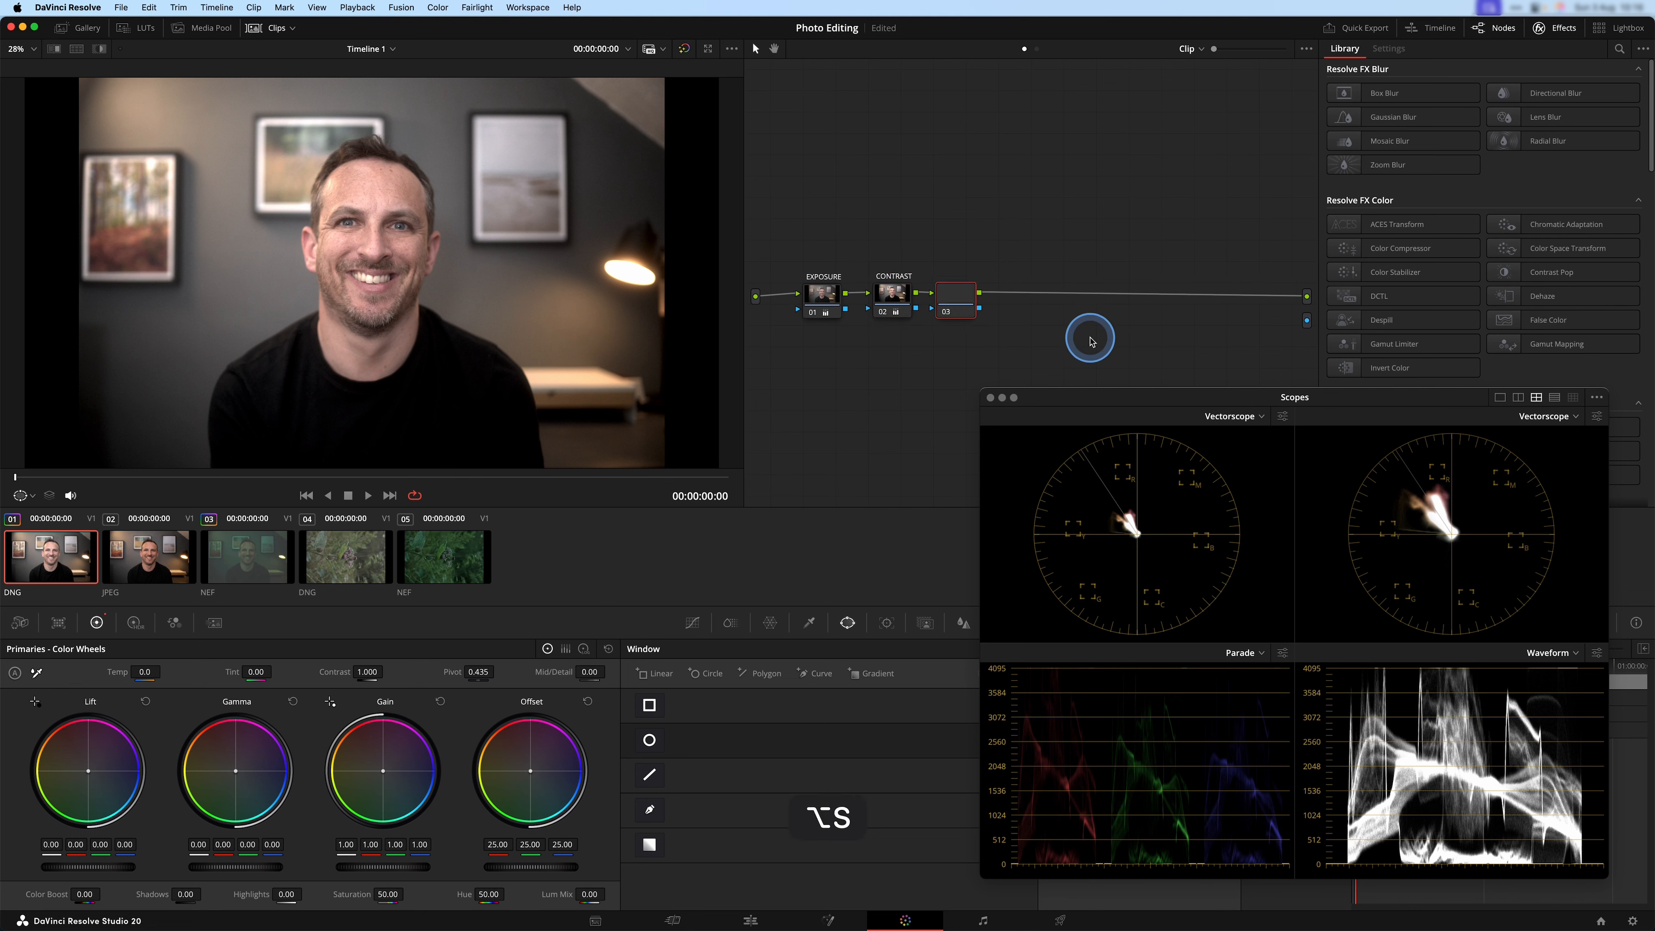
{"action": "left_click_drag", "start_coordinate": [961, 294], "coordinate": [964, 289]}
{"action": "left_click", "coordinate": [1545, 30]}
{"action": "left_click_drag", "start_coordinate": [1409, 402], "coordinate": [1085, 462]}
{"action": "scroll", "coordinate": [1420, 261], "scroll_direction": "down", "scroll_amount": 15}
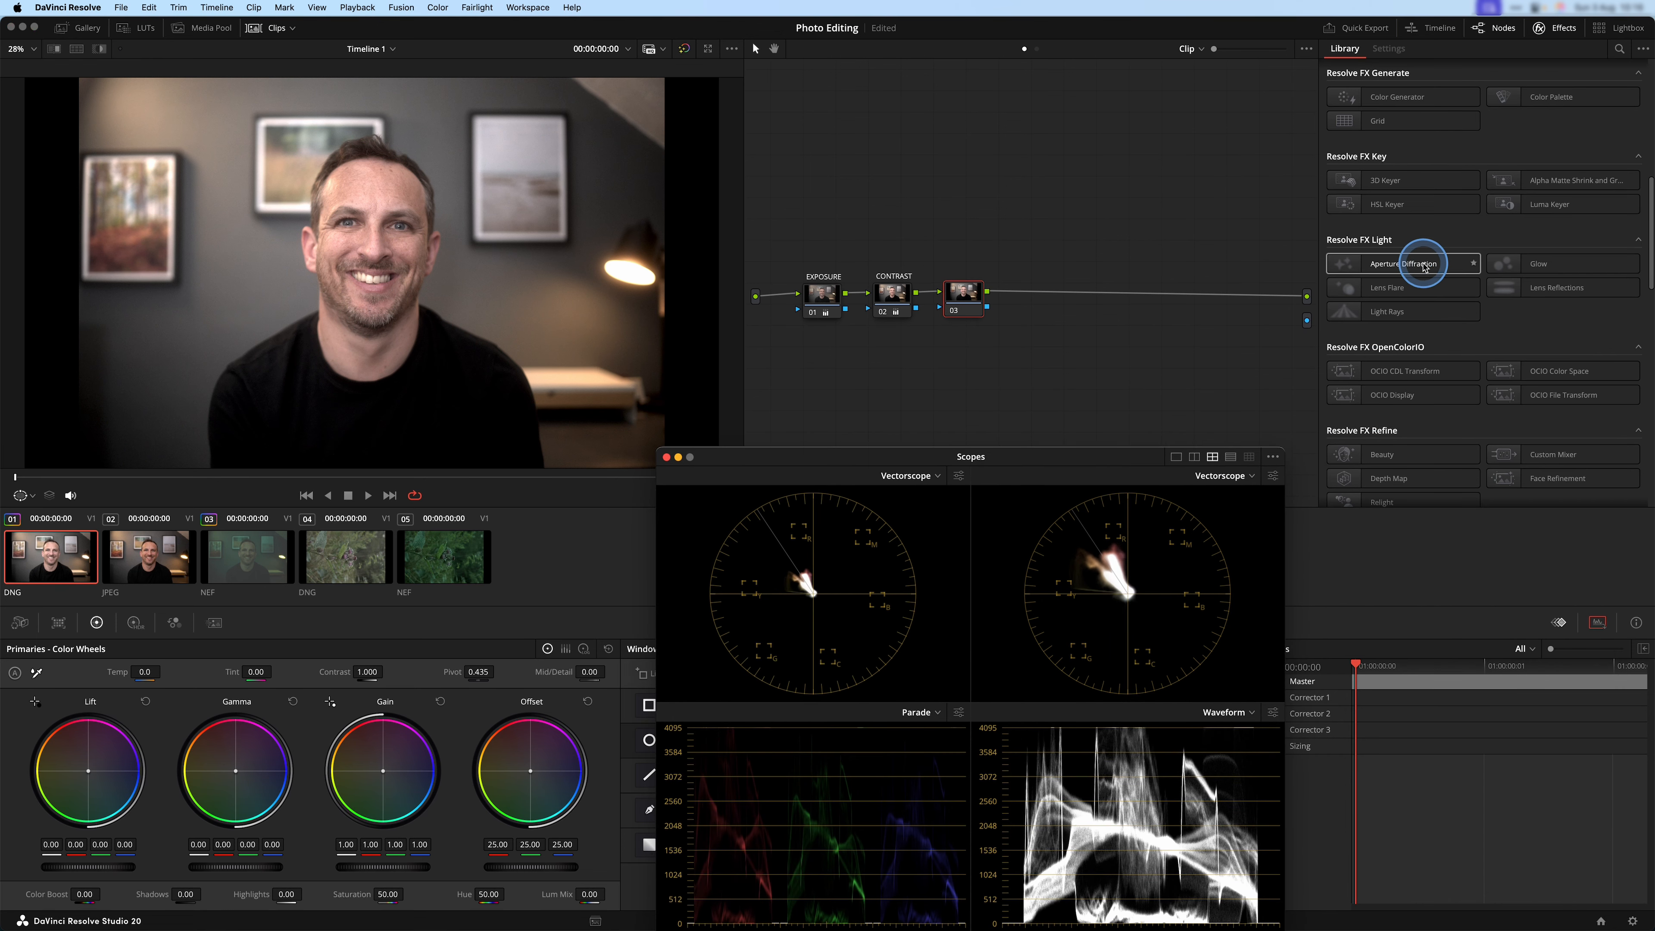
{"action": "scroll", "coordinate": [1424, 261], "scroll_direction": "down", "scroll_amount": 10}
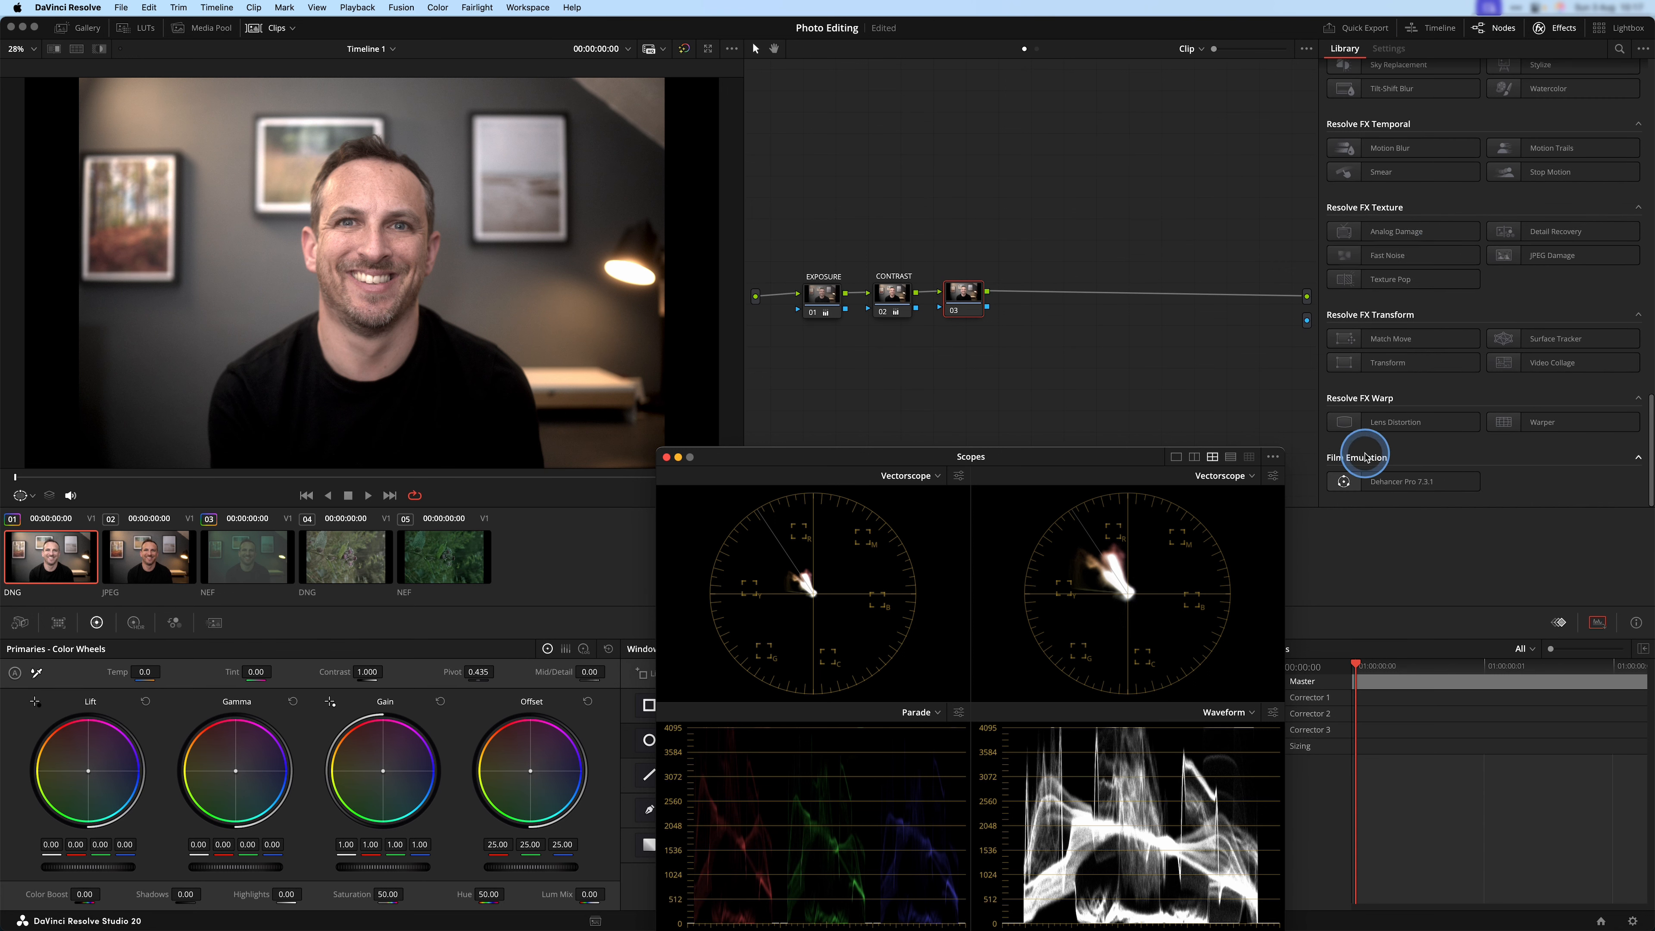
{"action": "left_click_drag", "start_coordinate": [1433, 484], "coordinate": [958, 299]}
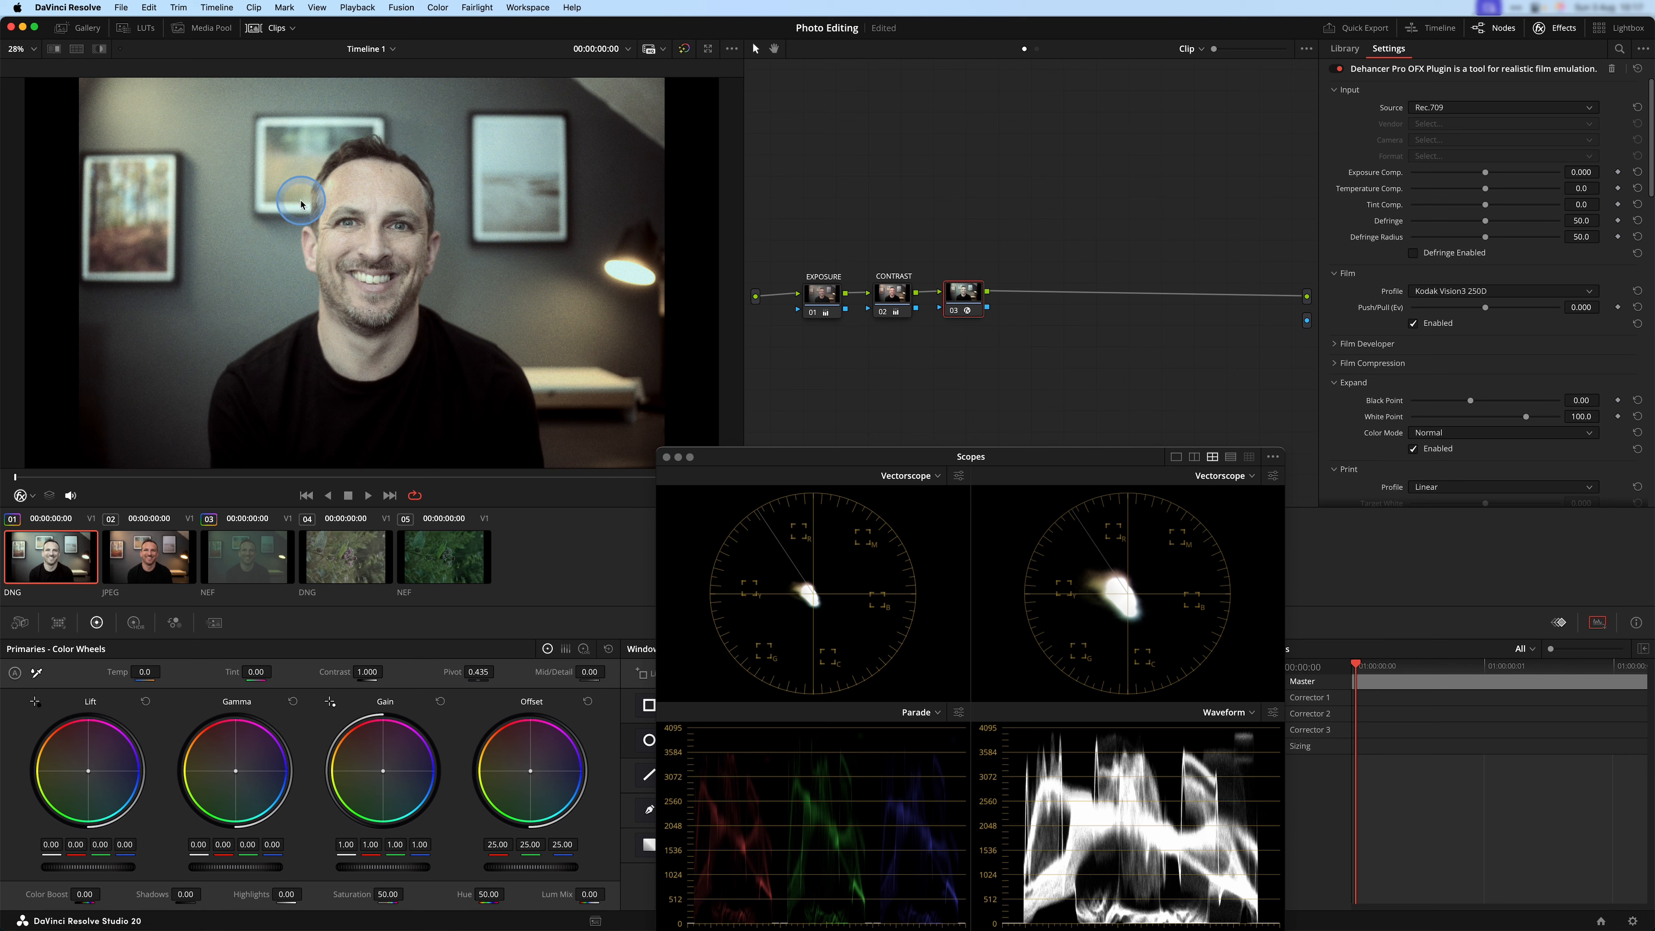
Disable all tools in the Dehancer Pro effect on node 03 and return to its Input settings.
{"action": "scroll", "coordinate": [1381, 254], "scroll_direction": "down", "scroll_amount": 10}
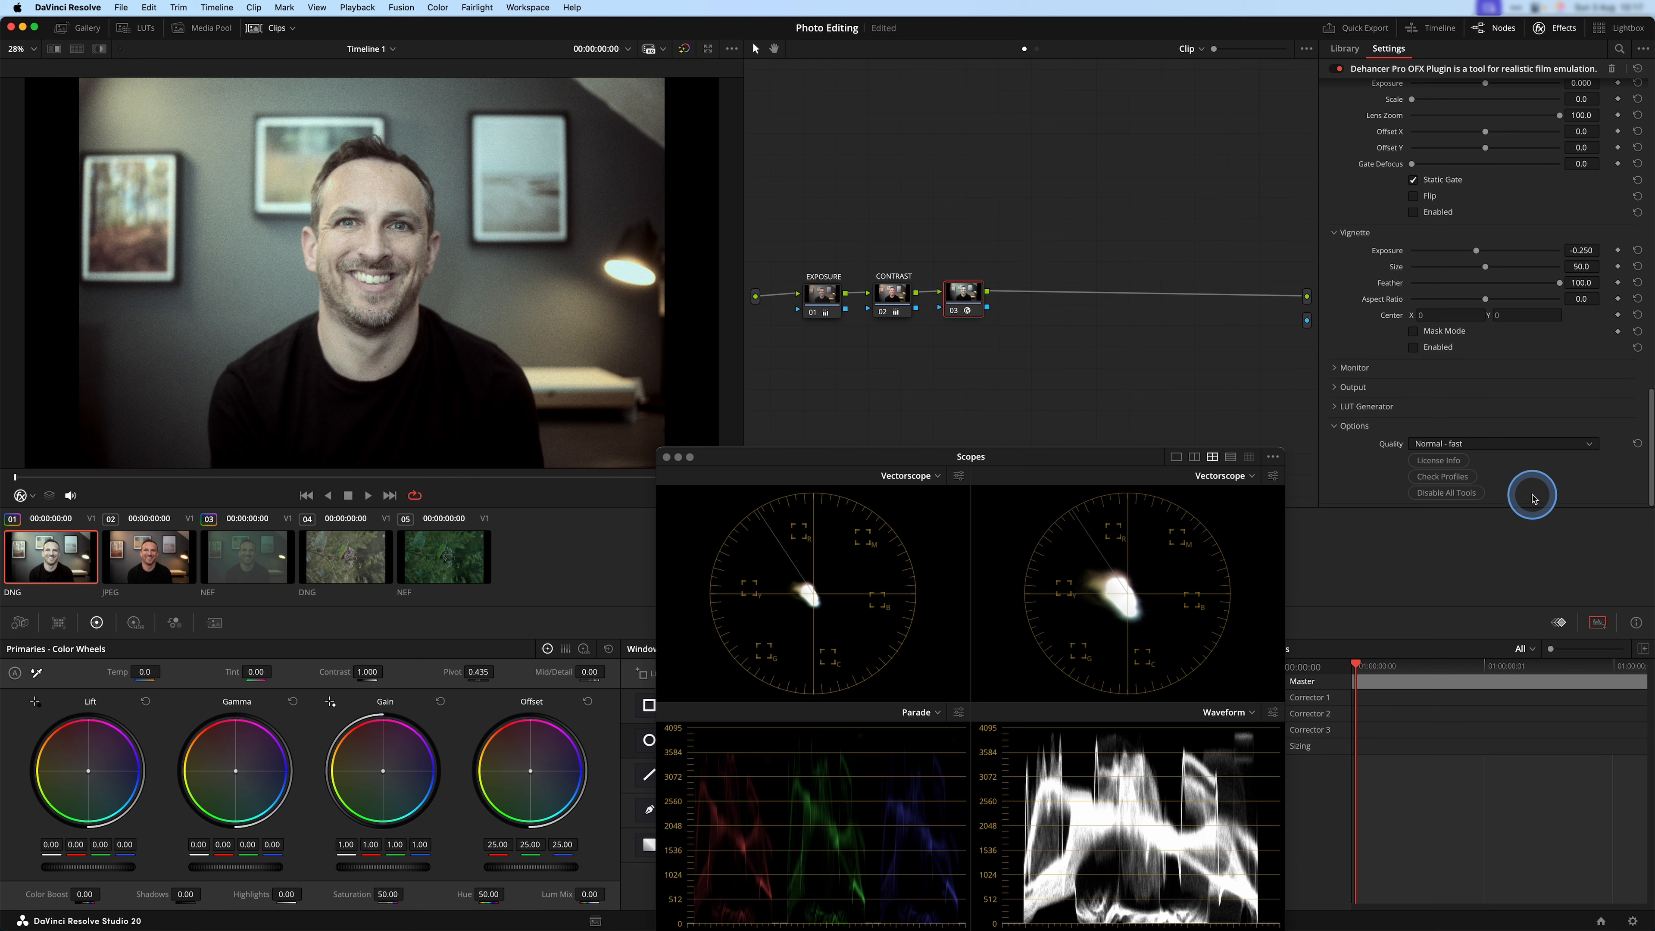
{"action": "left_click", "coordinate": [1438, 496]}
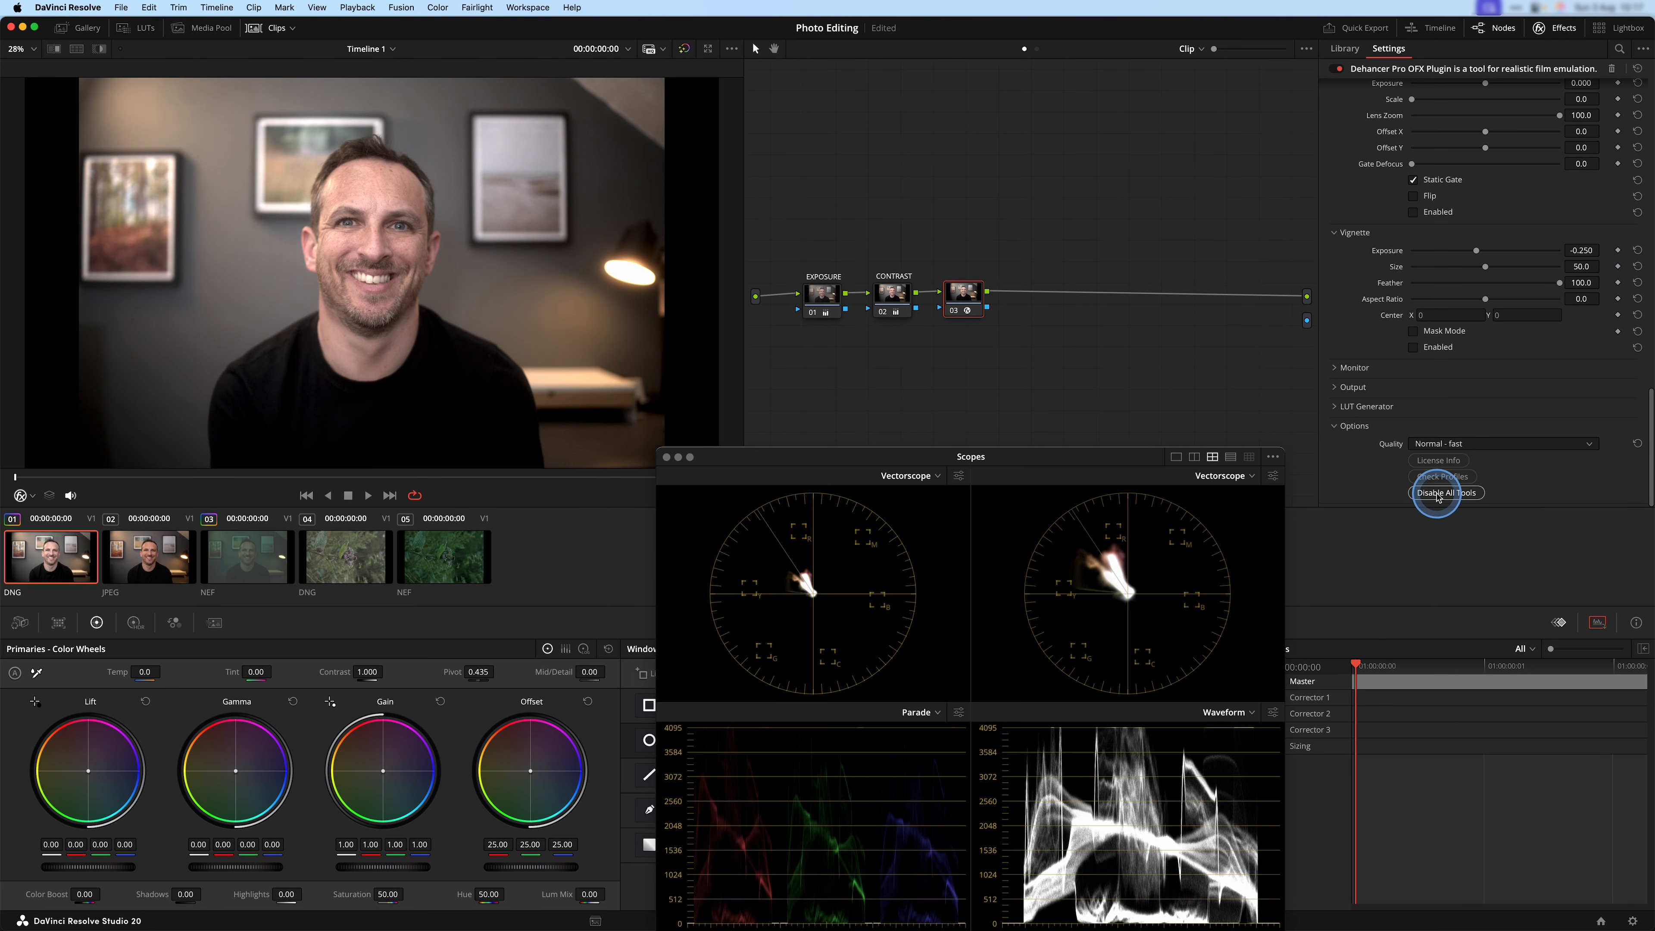
{"action": "scroll", "coordinate": [1342, 264], "scroll_direction": "up", "scroll_amount": 10}
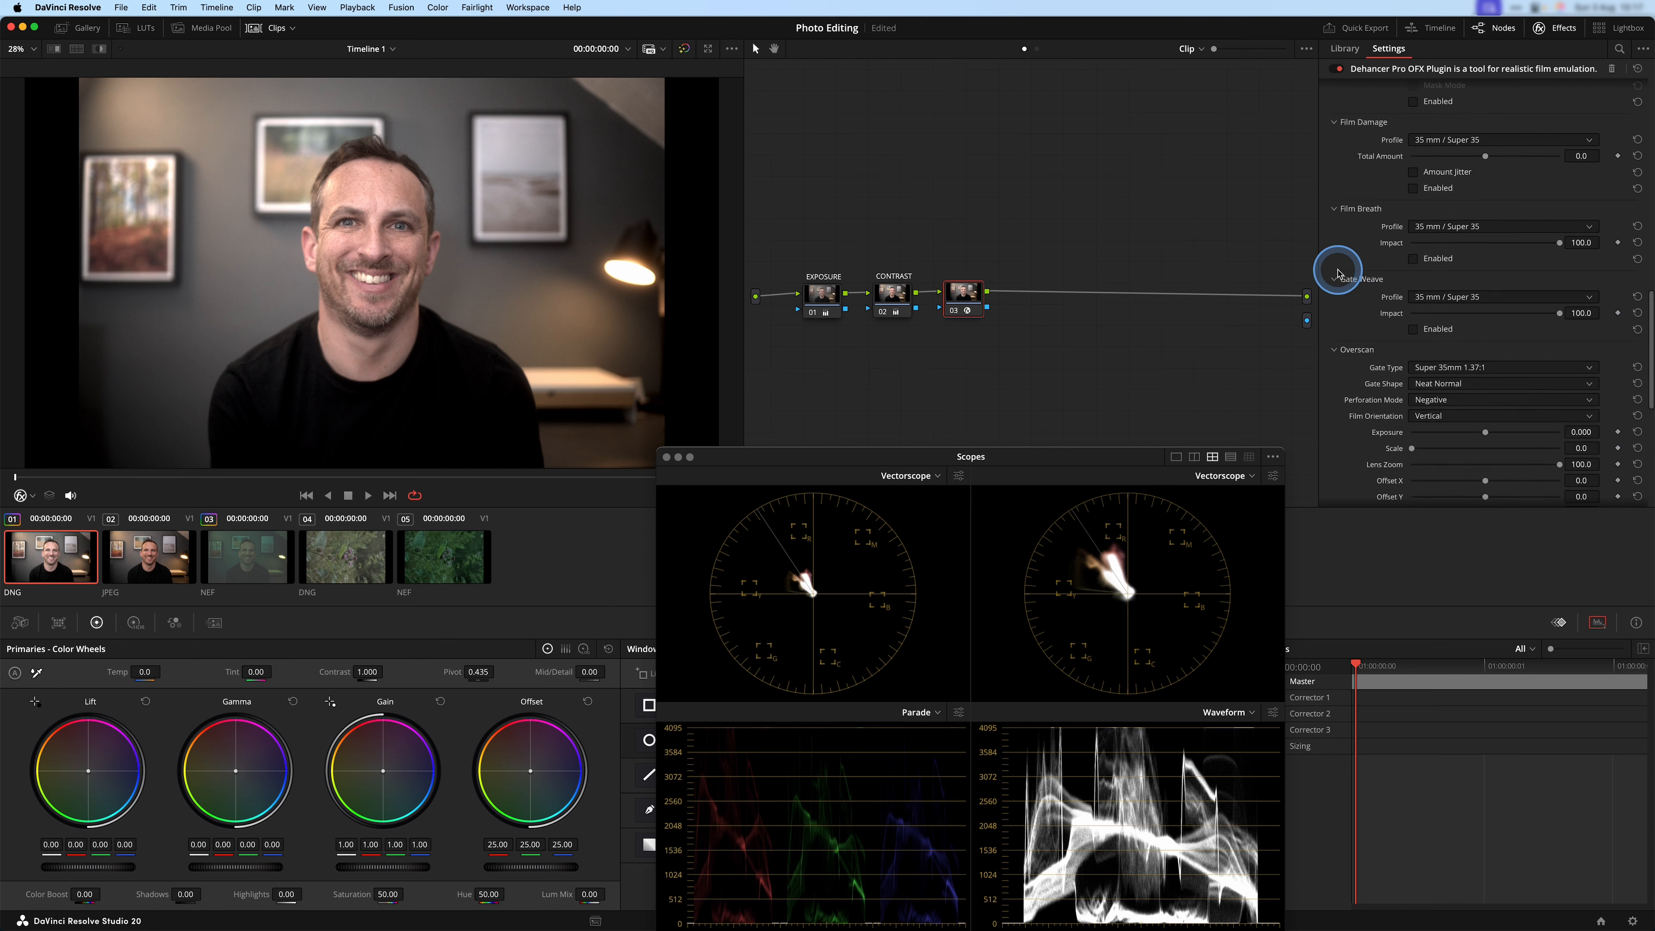
{"action": "scroll", "coordinate": [1350, 272], "scroll_direction": "up", "scroll_amount": 6}
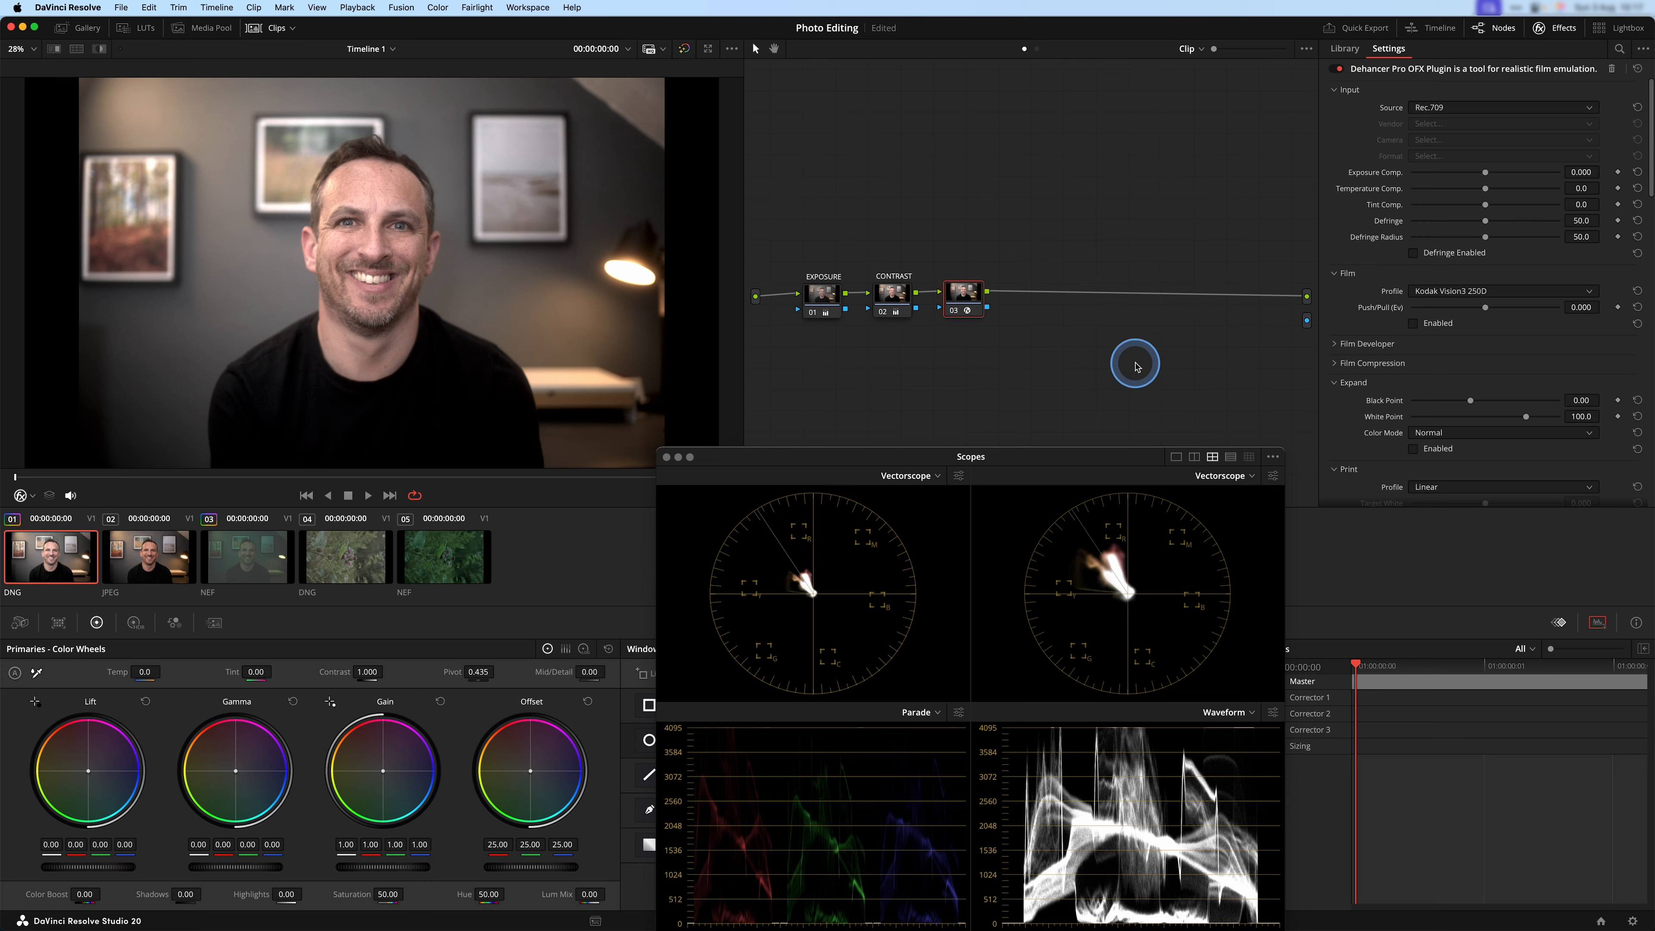
Try an Exposure Comp. of -1.061 in Dehancer's Input settings, and reset it to its default.
{"action": "left_click_drag", "start_coordinate": [1041, 449], "coordinate": [1120, 538]}
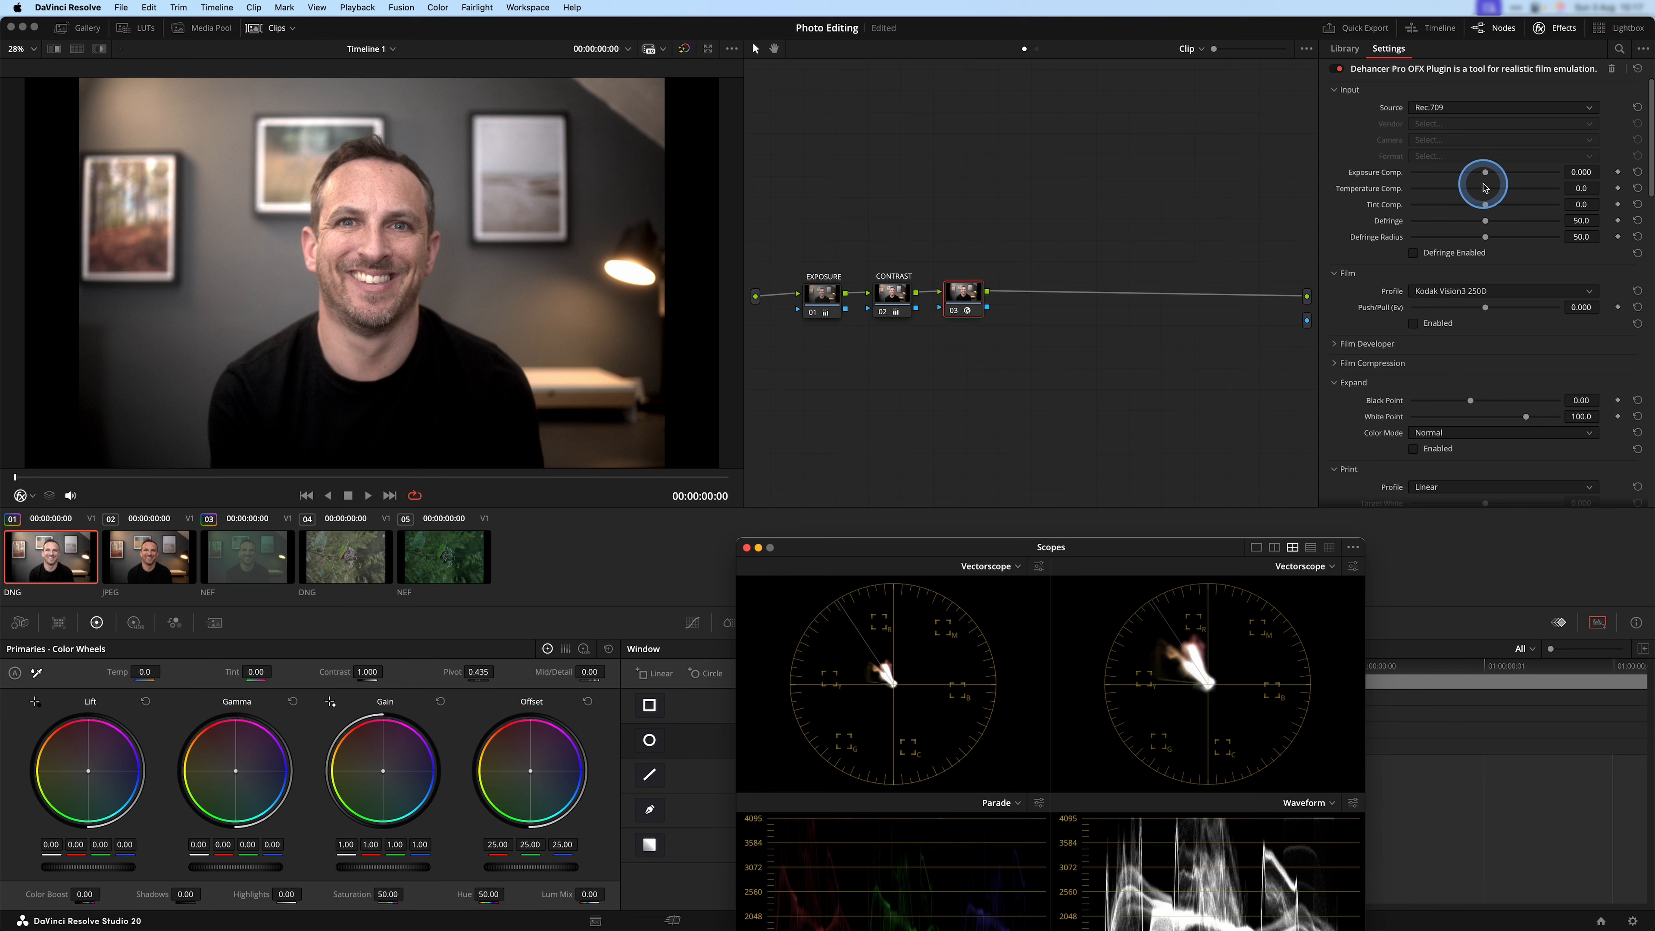
{"action": "mouse_move", "coordinate": [1487, 175]}
{"action": "left_mouse_down"}
{"action": "mouse_move", "coordinate": [1514, 175]}
{"action": "mouse_move", "coordinate": [1464, 177]}
{"action": "left_mouse_up"}
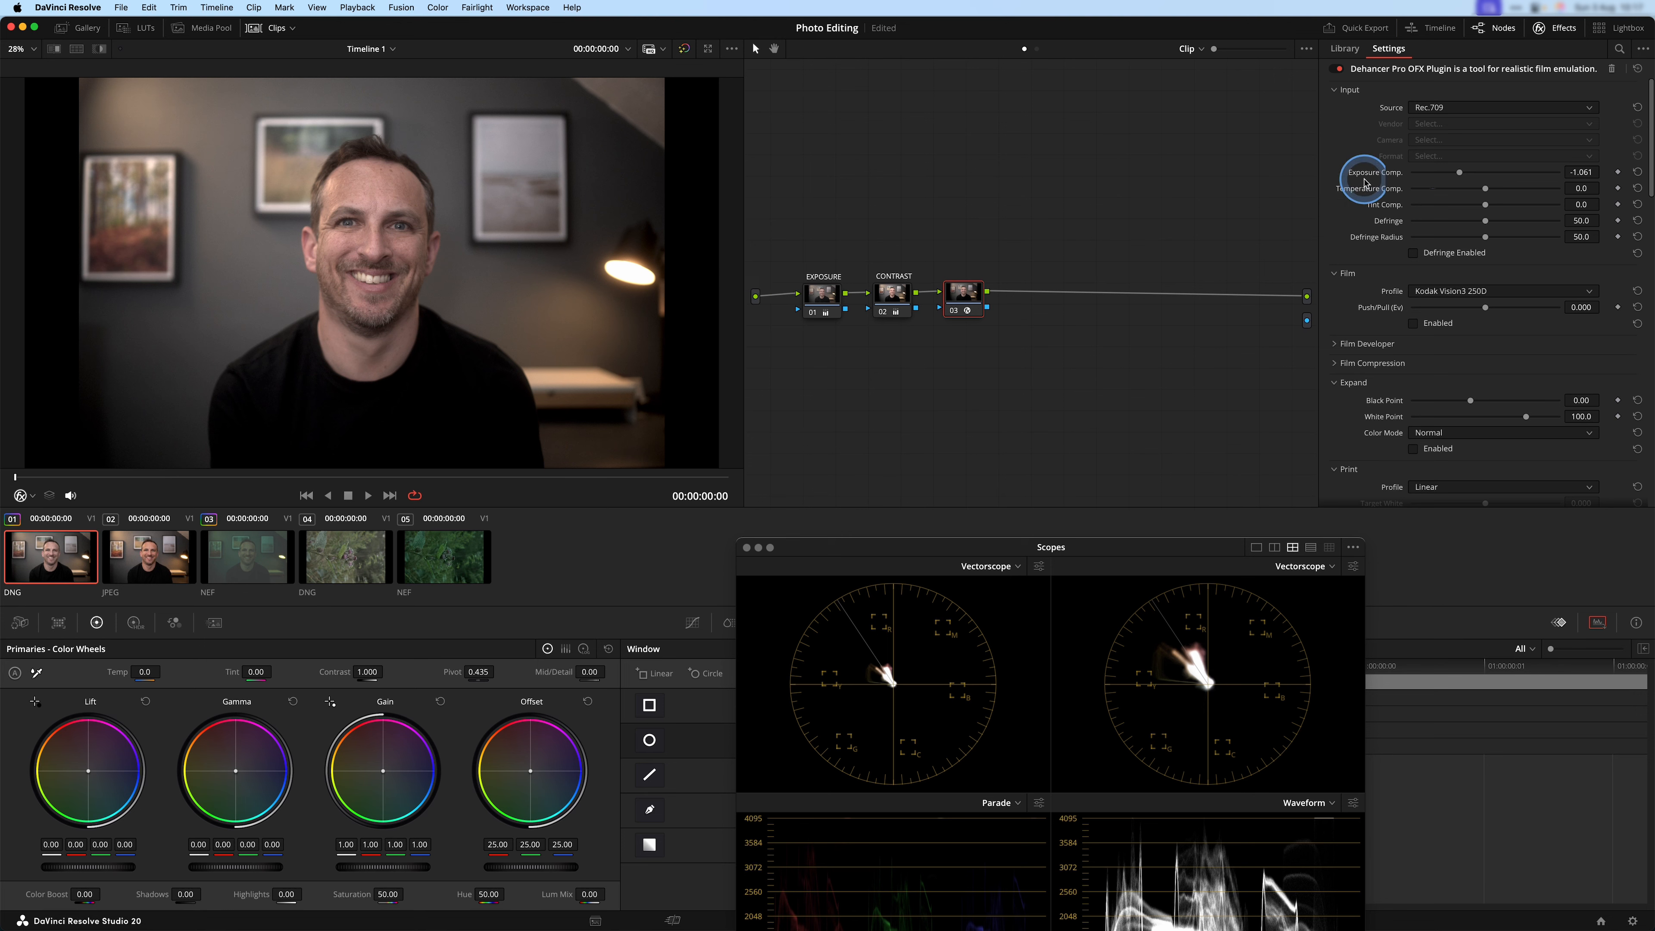
{"action": "double_click", "coordinate": [1379, 176]}
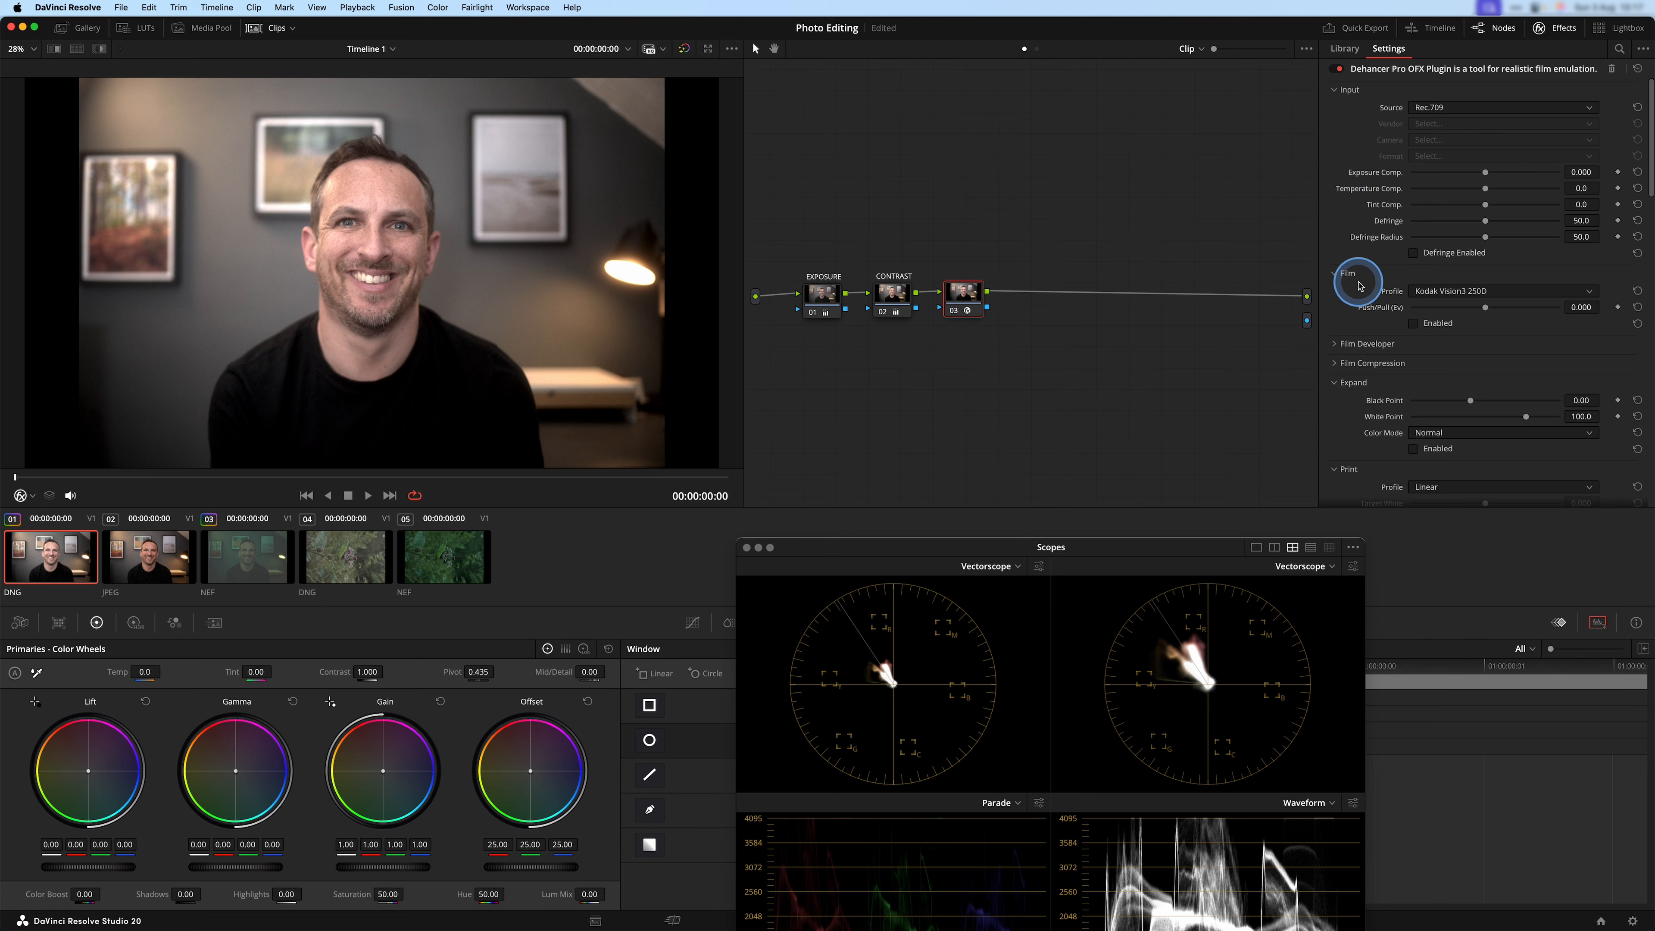
Enable Dehancer's Film emulation and set its profile to Kodak Vision3 50D.
{"action": "scroll", "coordinate": [1360, 286], "scroll_direction": "down", "scroll_amount": 2}
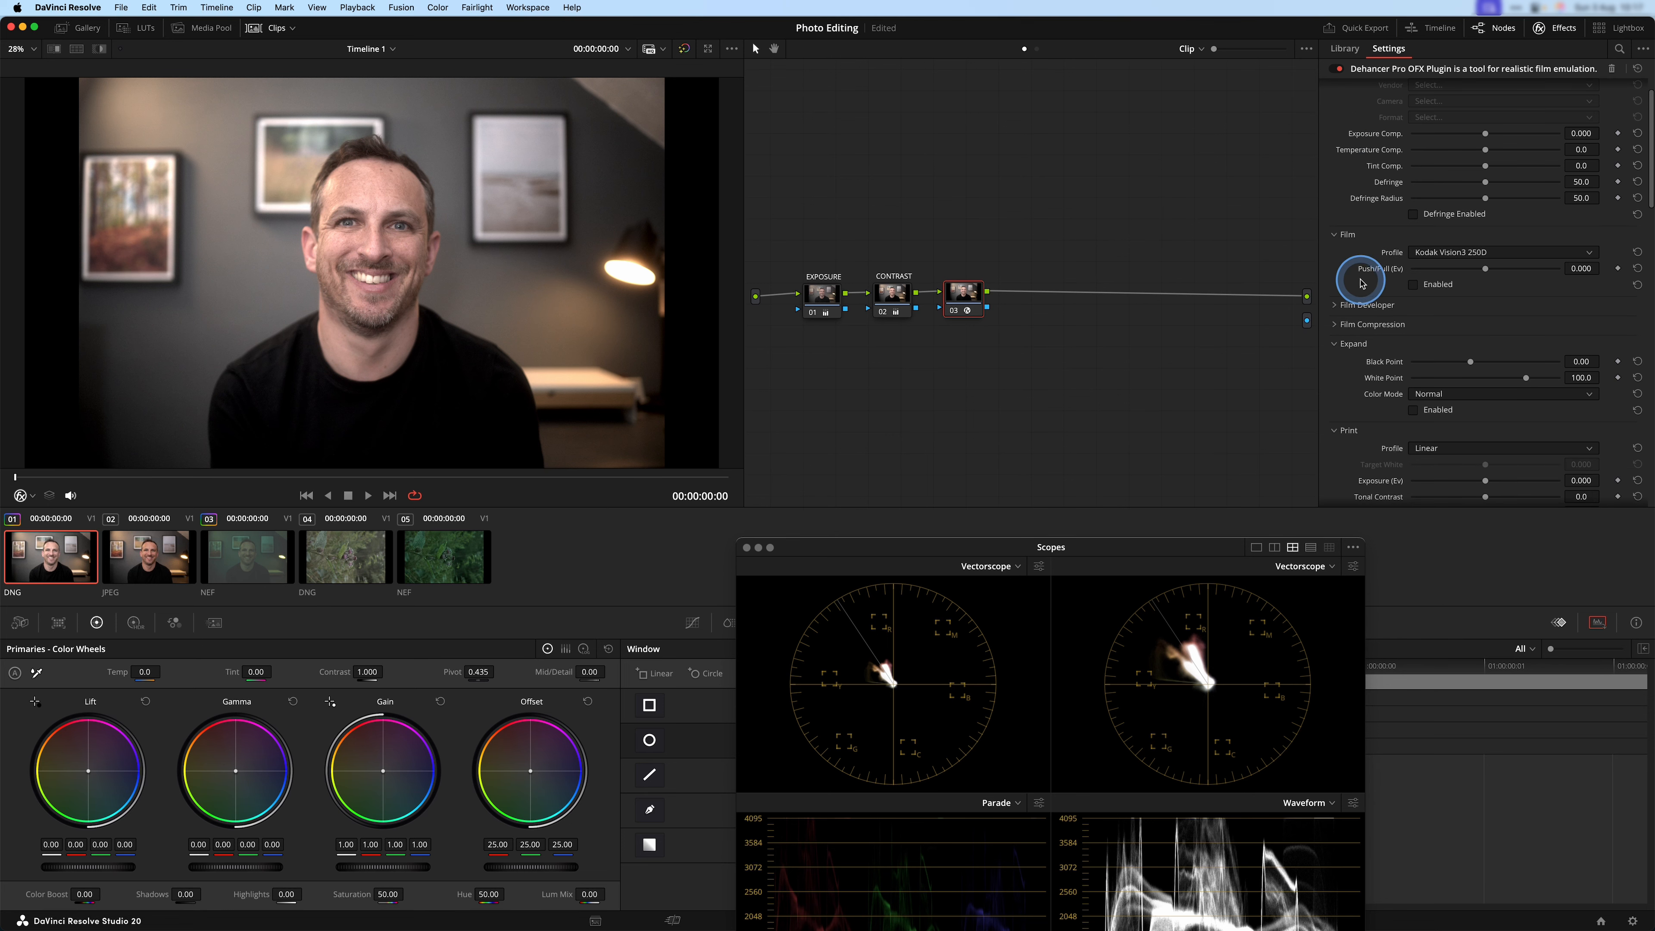
{"action": "scroll", "coordinate": [1360, 281], "scroll_direction": "up", "scroll_amount": 2}
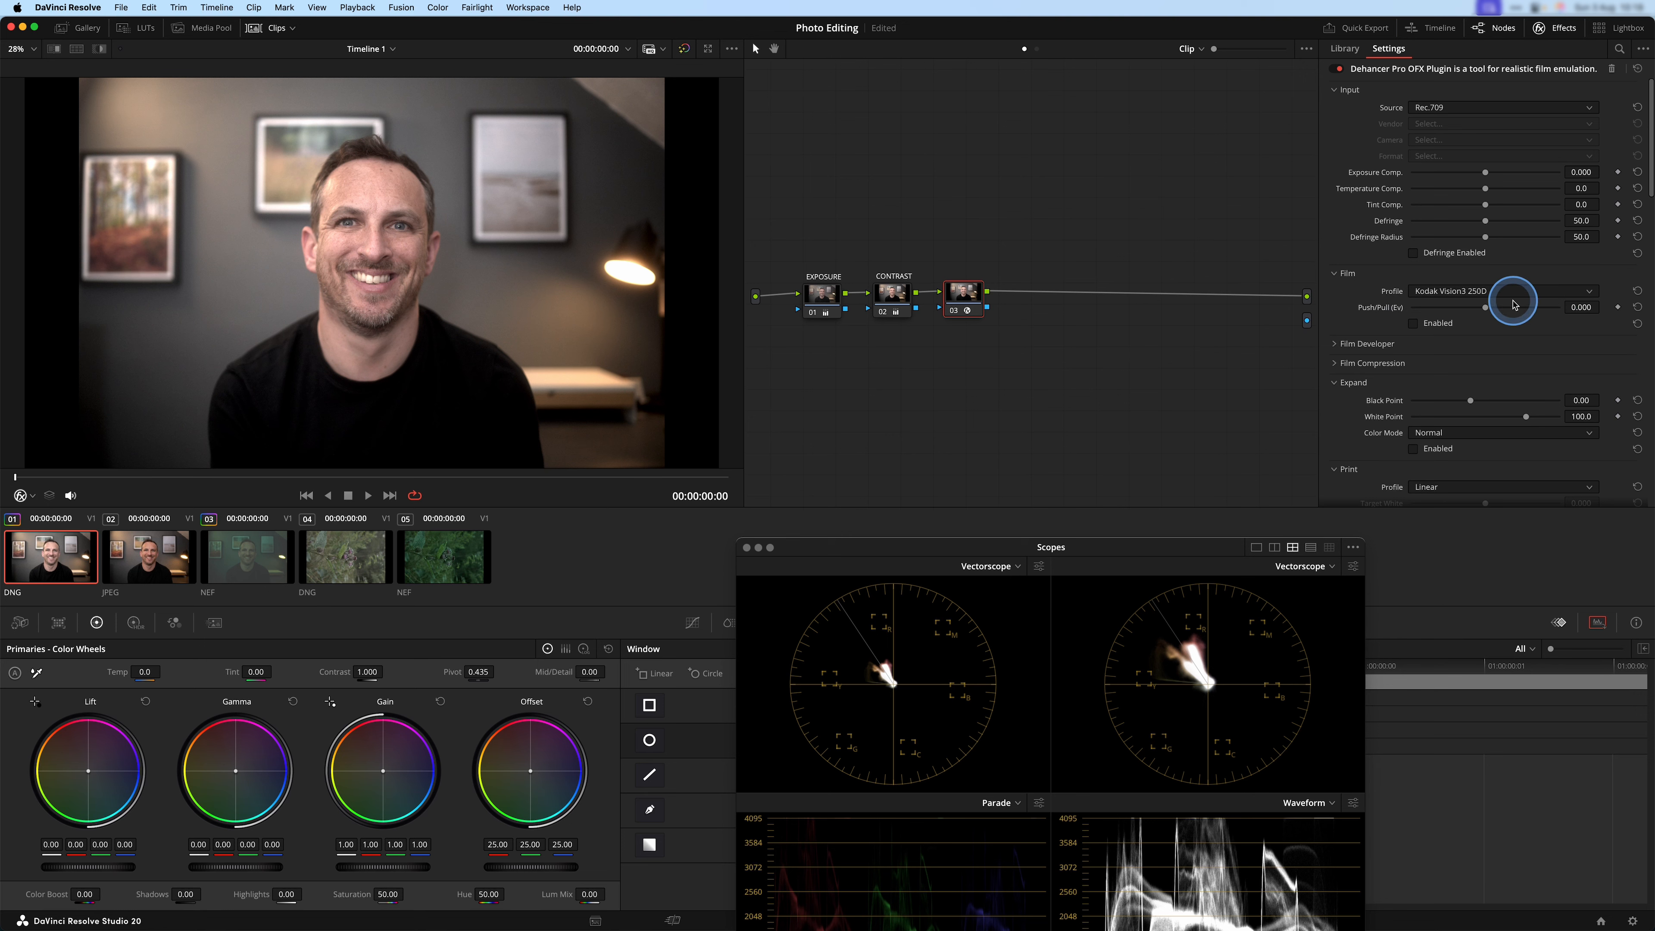
{"action": "left_click", "coordinate": [1413, 324]}
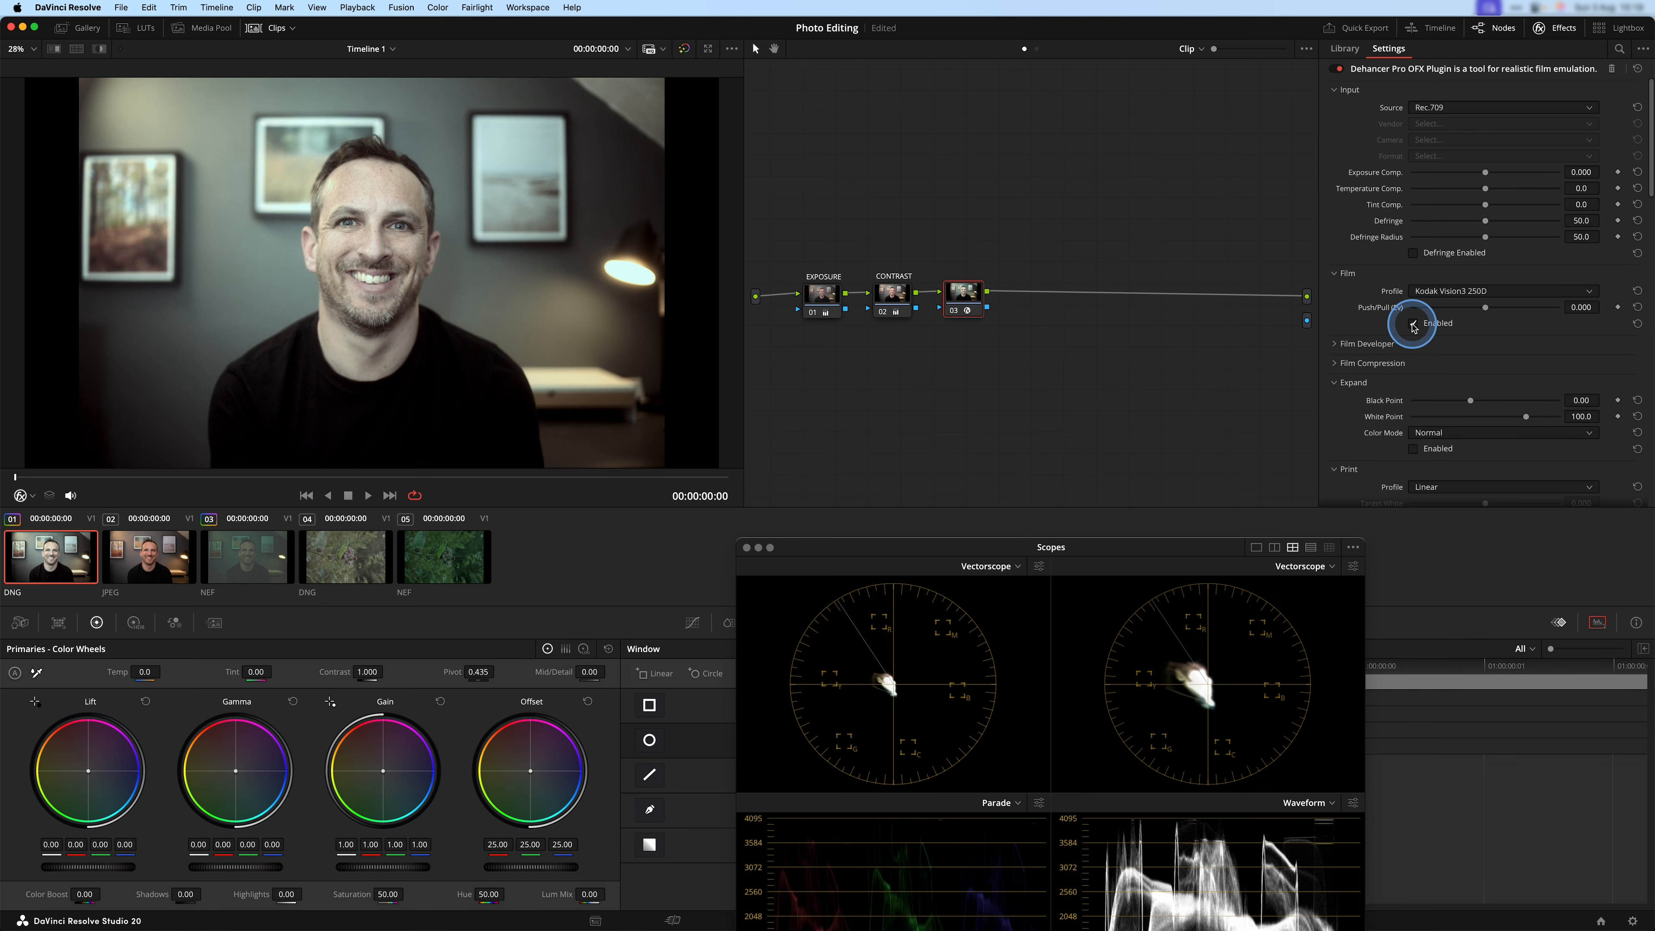
{"action": "left_click", "coordinate": [1502, 290]}
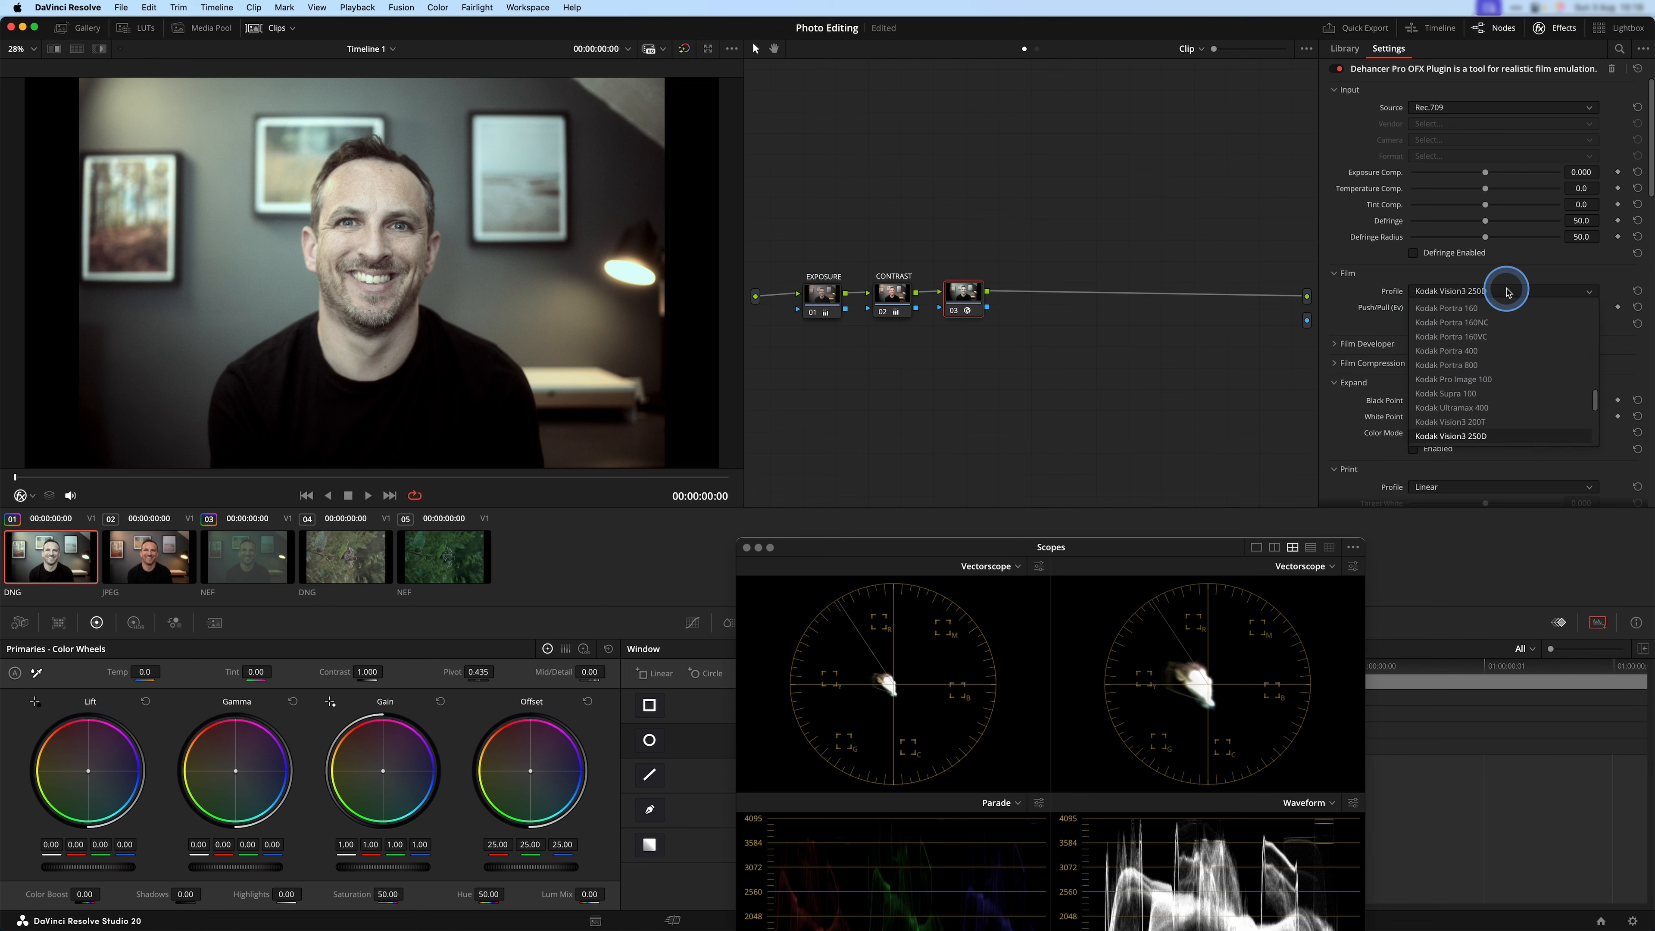
{"action": "scroll", "coordinate": [1537, 358], "scroll_direction": "down", "scroll_amount": 4}
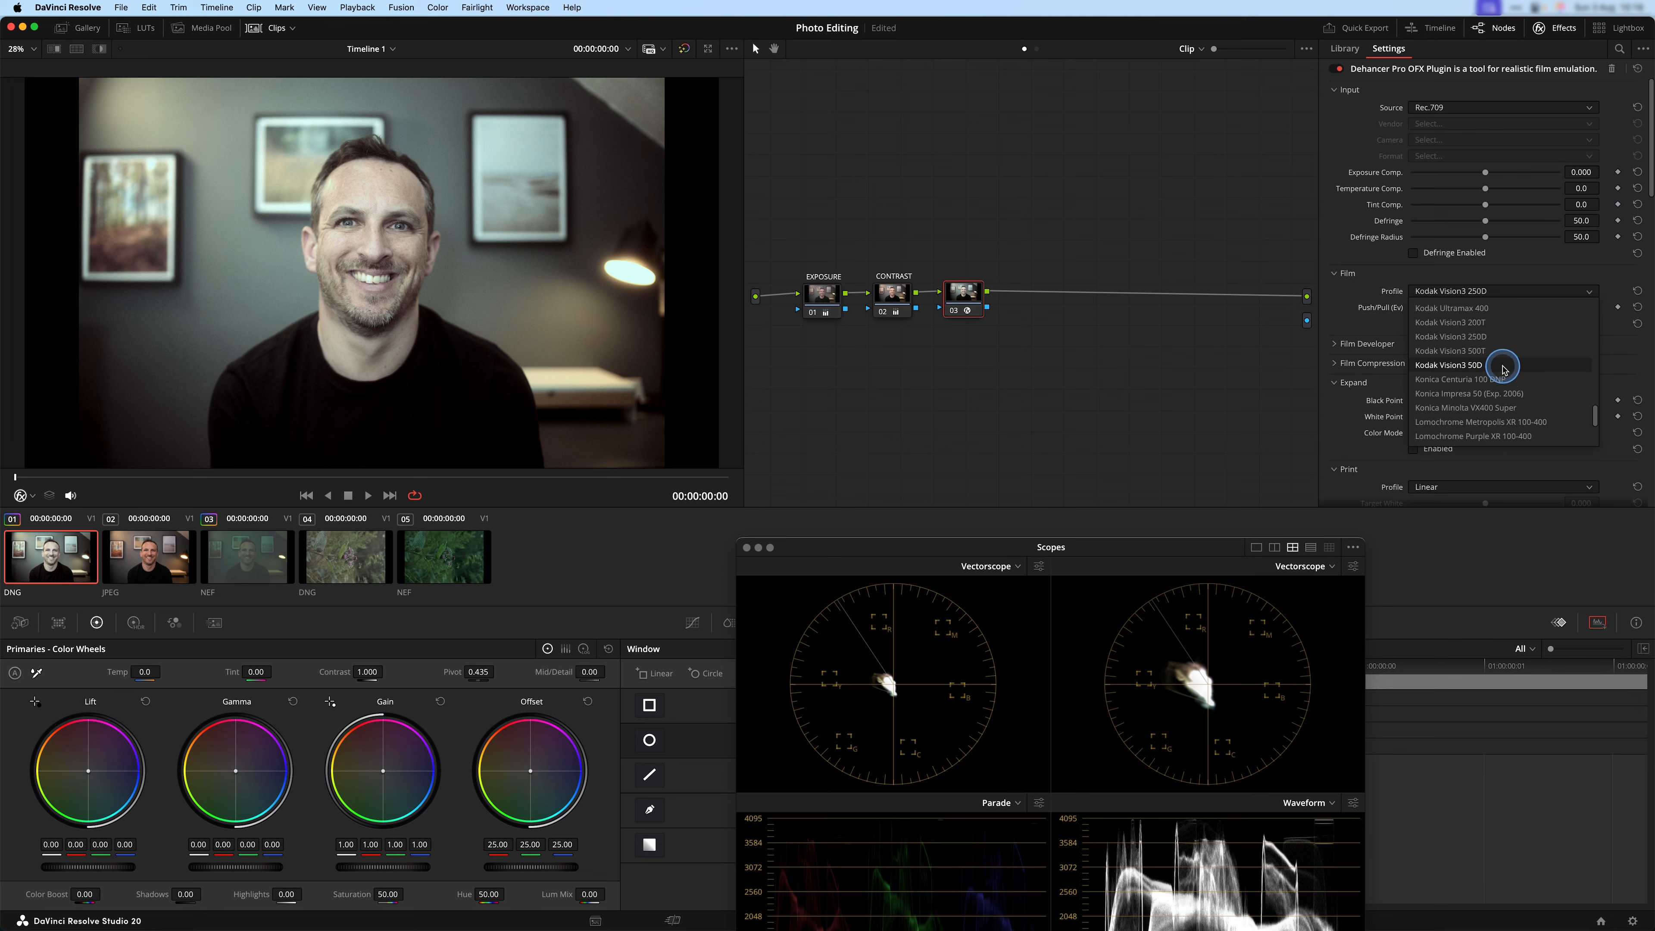
{"action": "left_click", "coordinate": [1502, 367]}
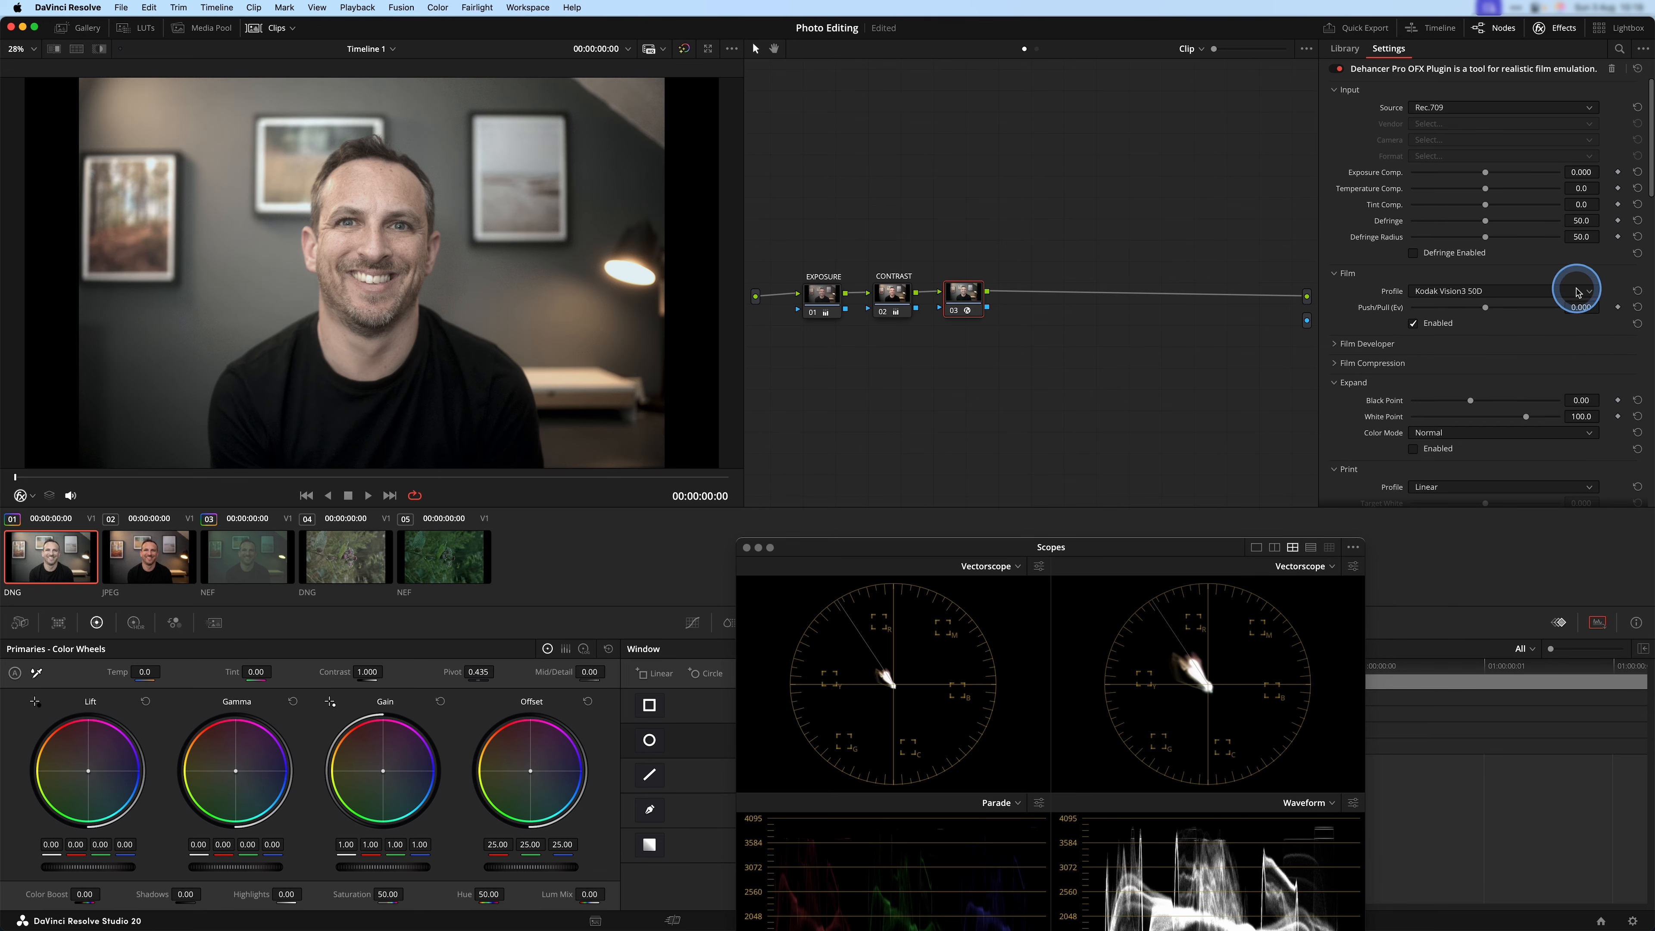
Browse the film stocks and change the Film profile to Kodak Gold 200.
{"action": "left_click", "coordinate": [1590, 293]}
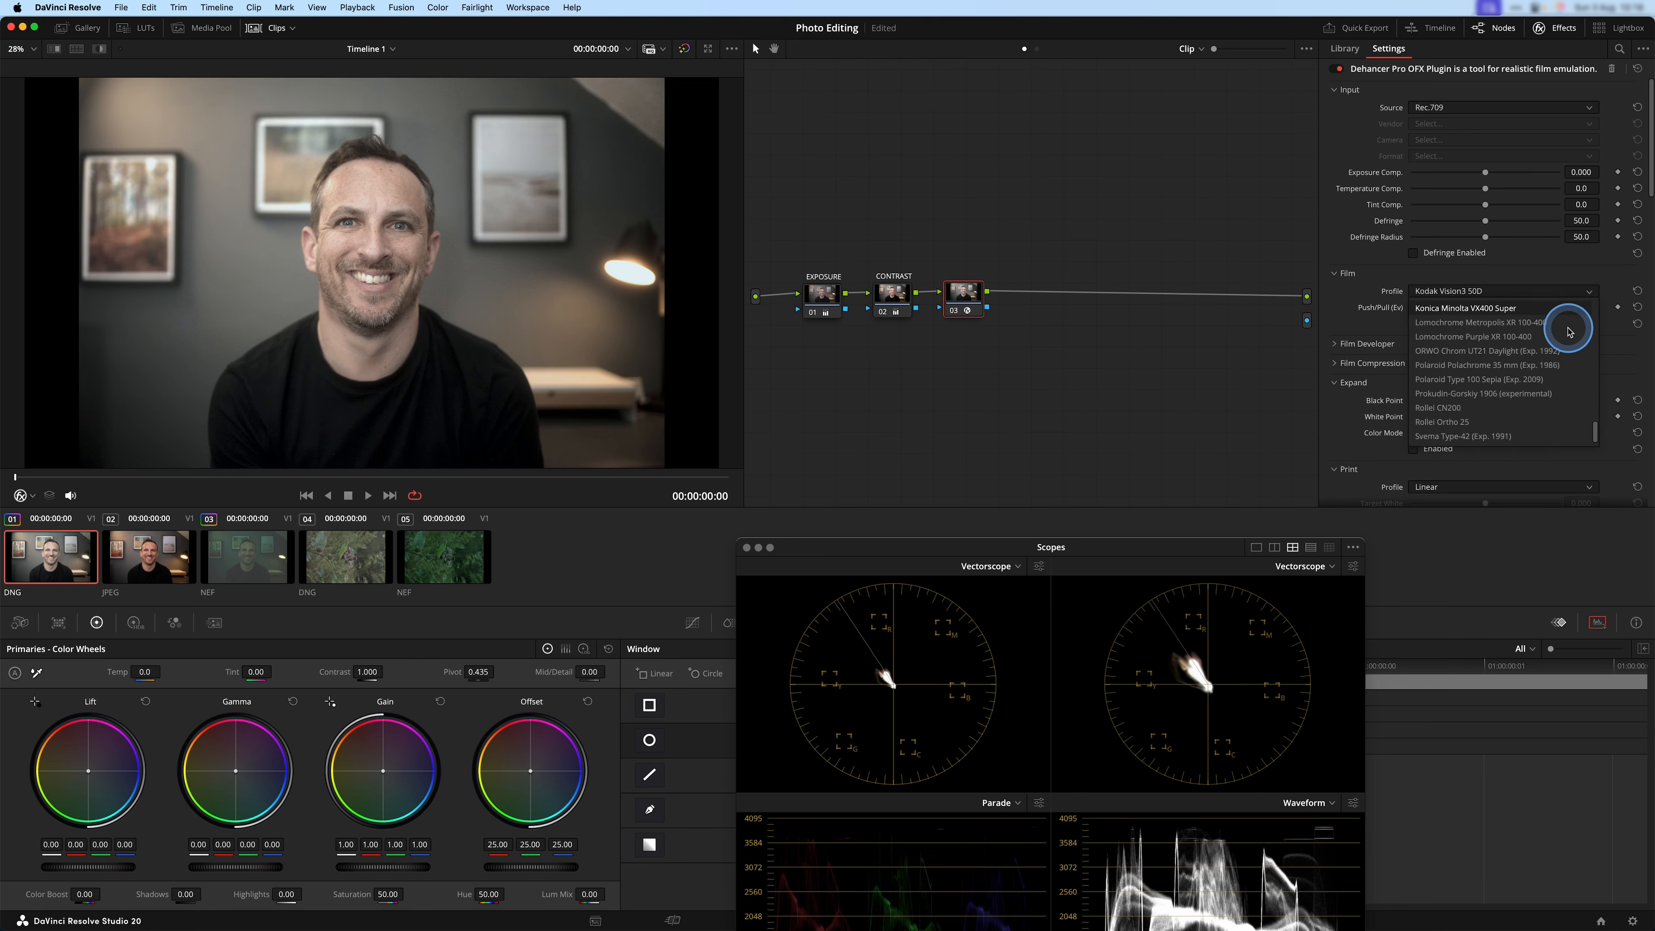
{"action": "scroll", "coordinate": [1568, 333], "scroll_direction": "up", "scroll_amount": 15}
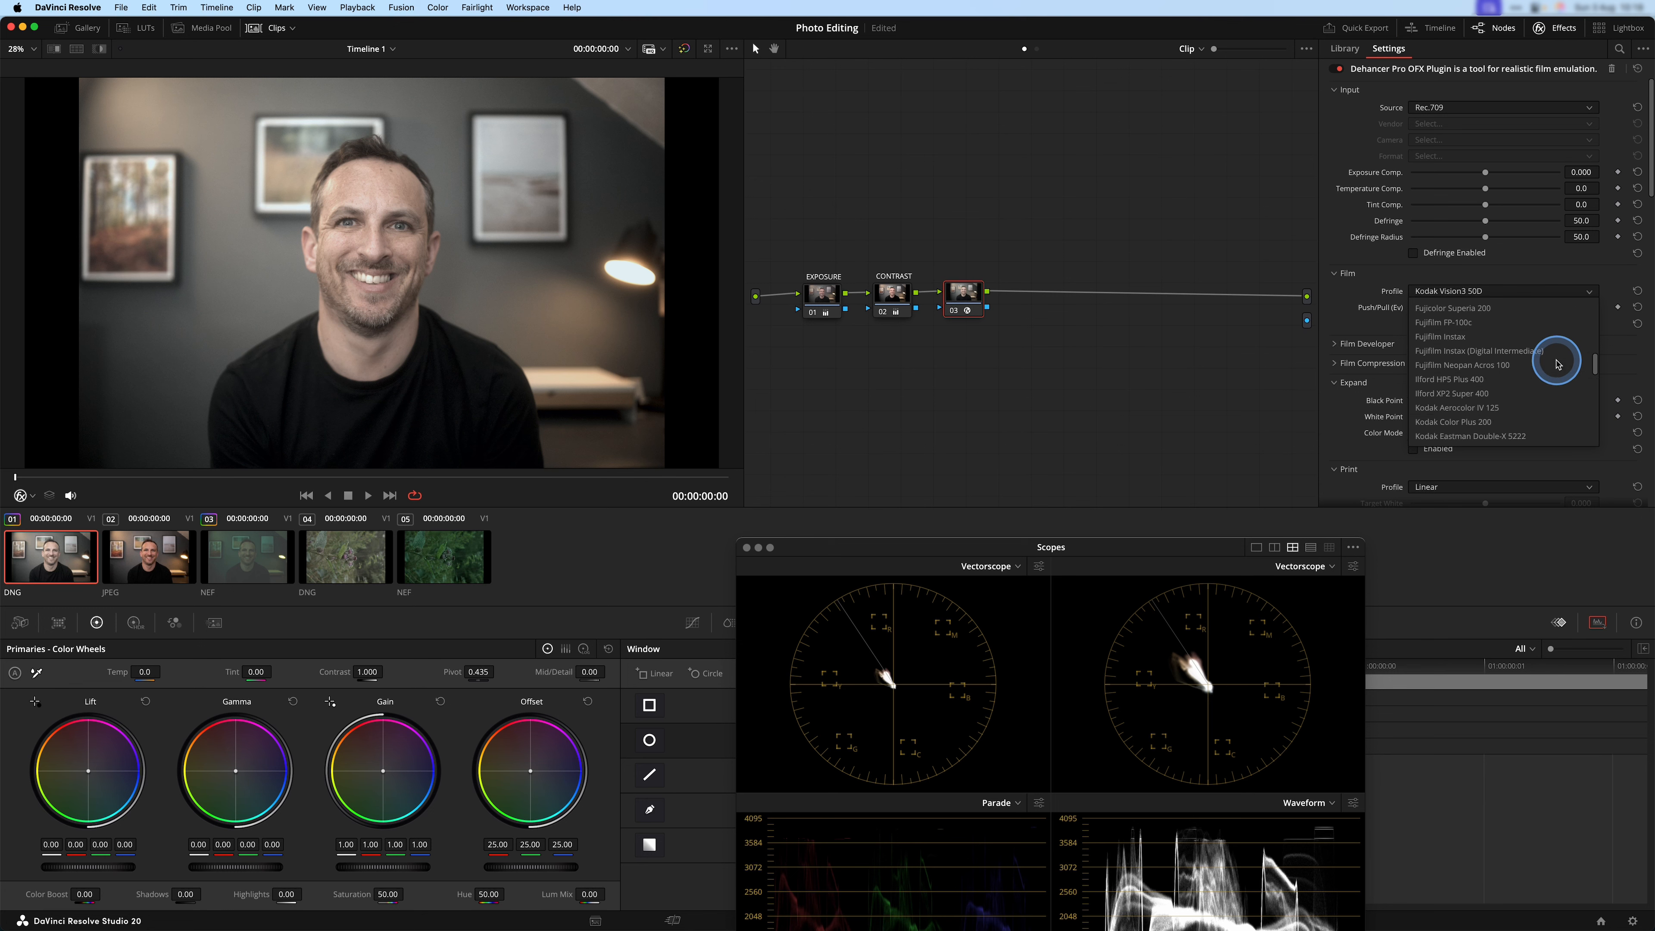
{"action": "scroll", "coordinate": [1557, 364], "scroll_direction": "down", "scroll_amount": 6}
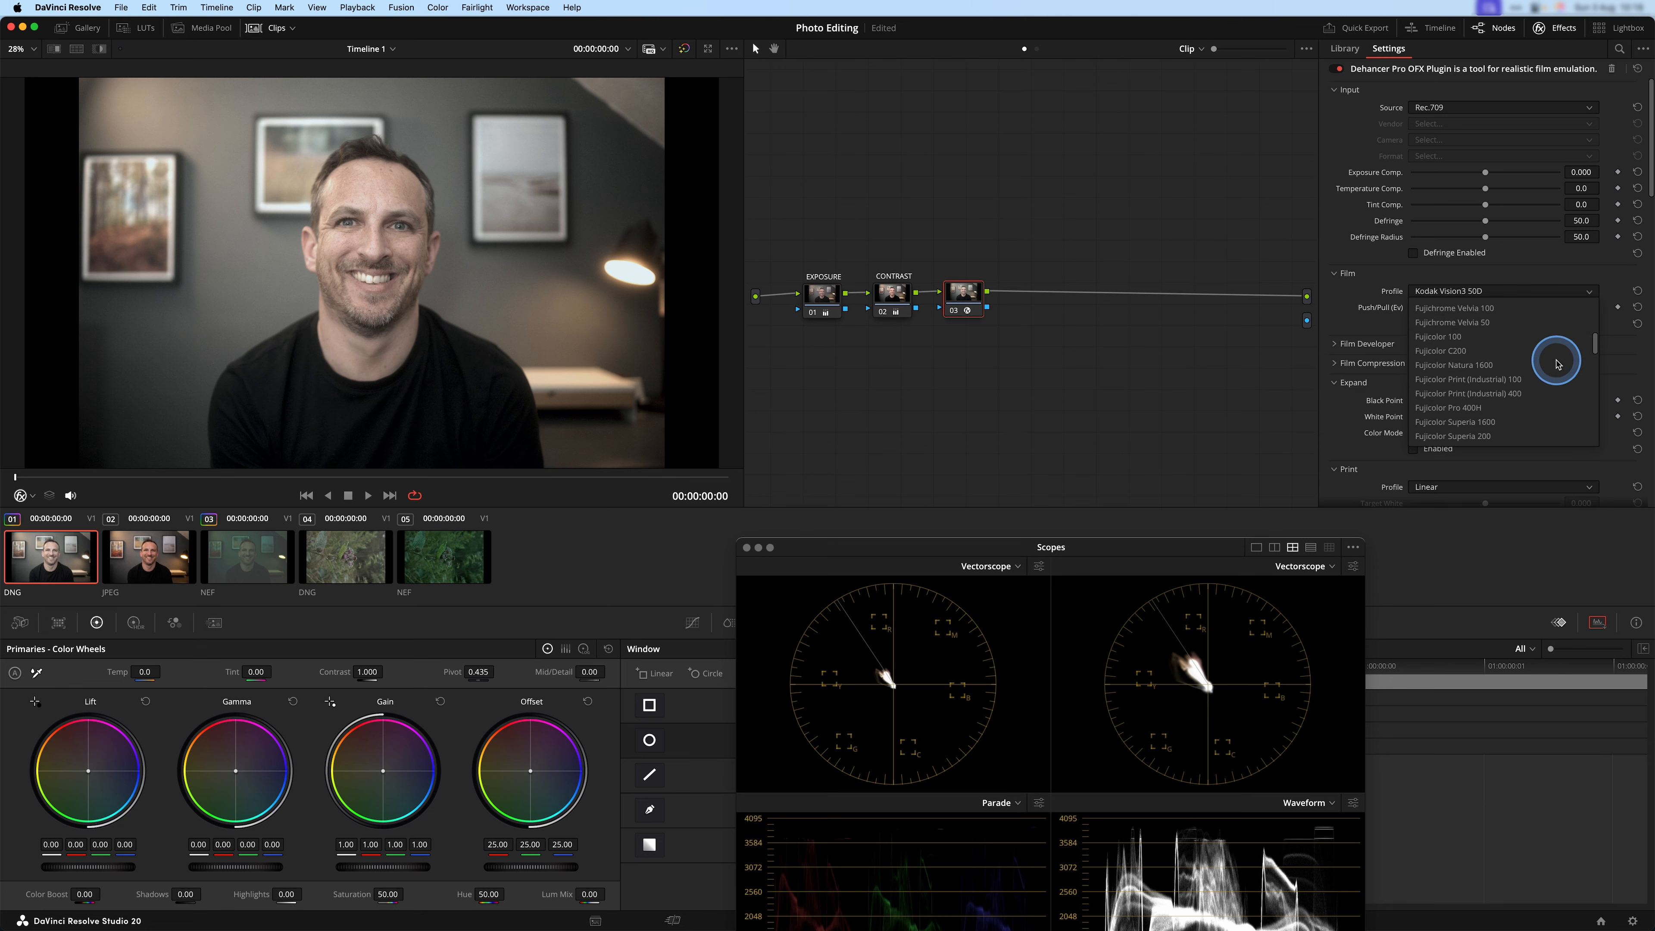
{"action": "scroll", "coordinate": [1557, 363], "scroll_direction": "down", "scroll_amount": 5}
{"action": "left_click", "coordinate": [1557, 358]}
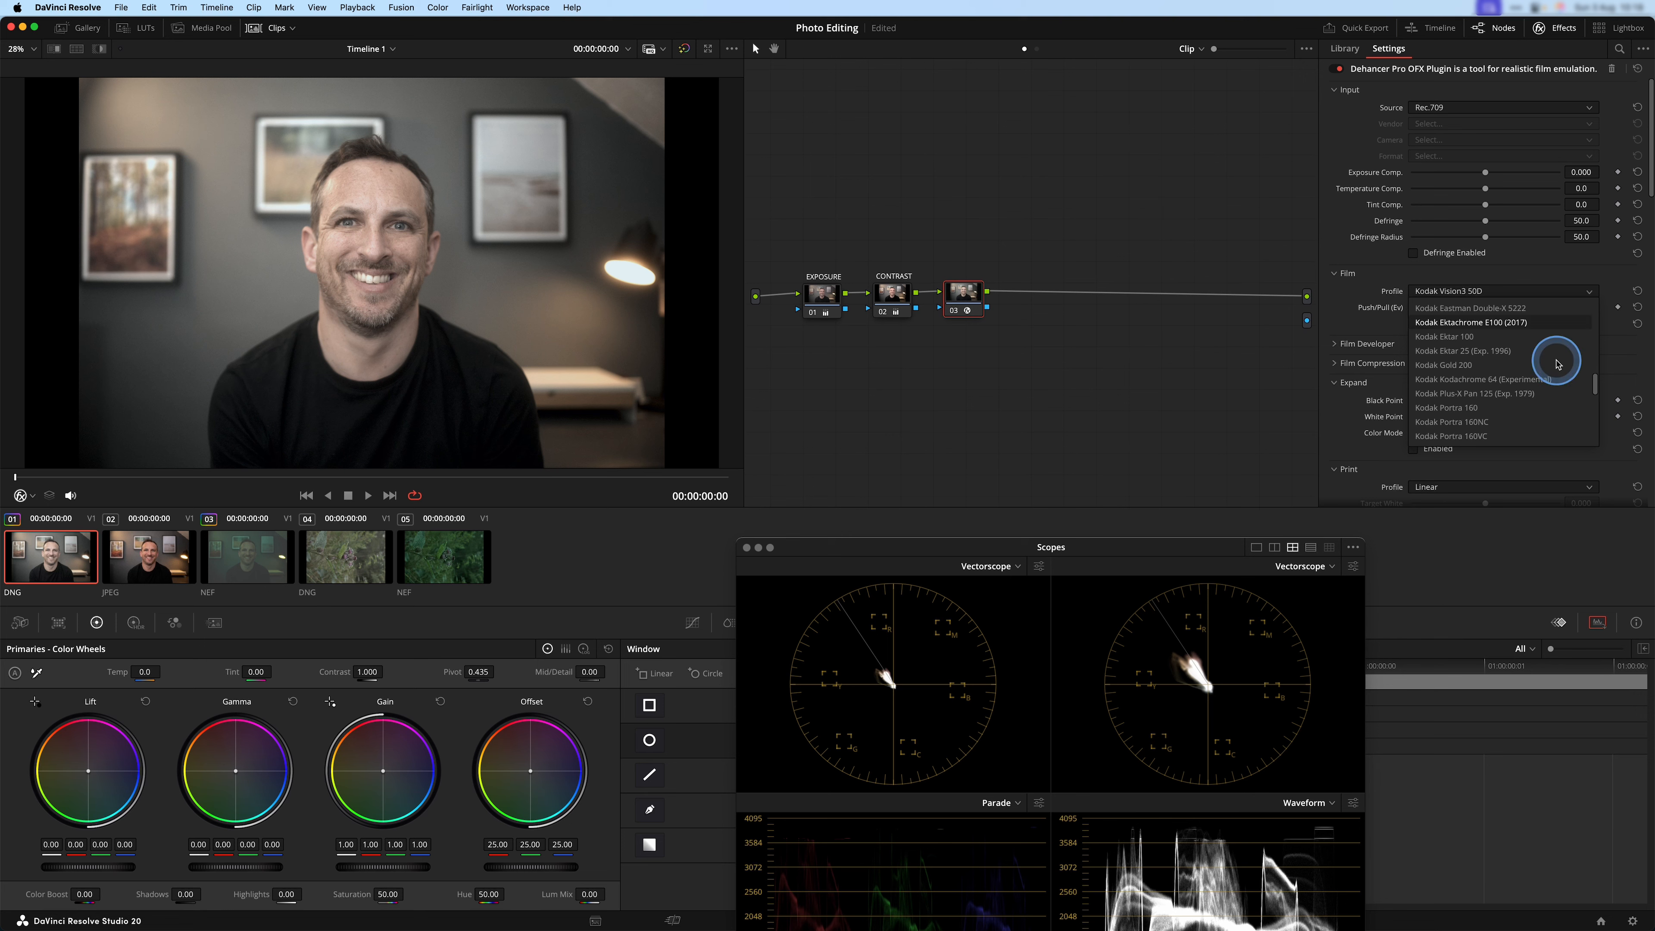
{"action": "left_click", "coordinate": [1521, 324]}
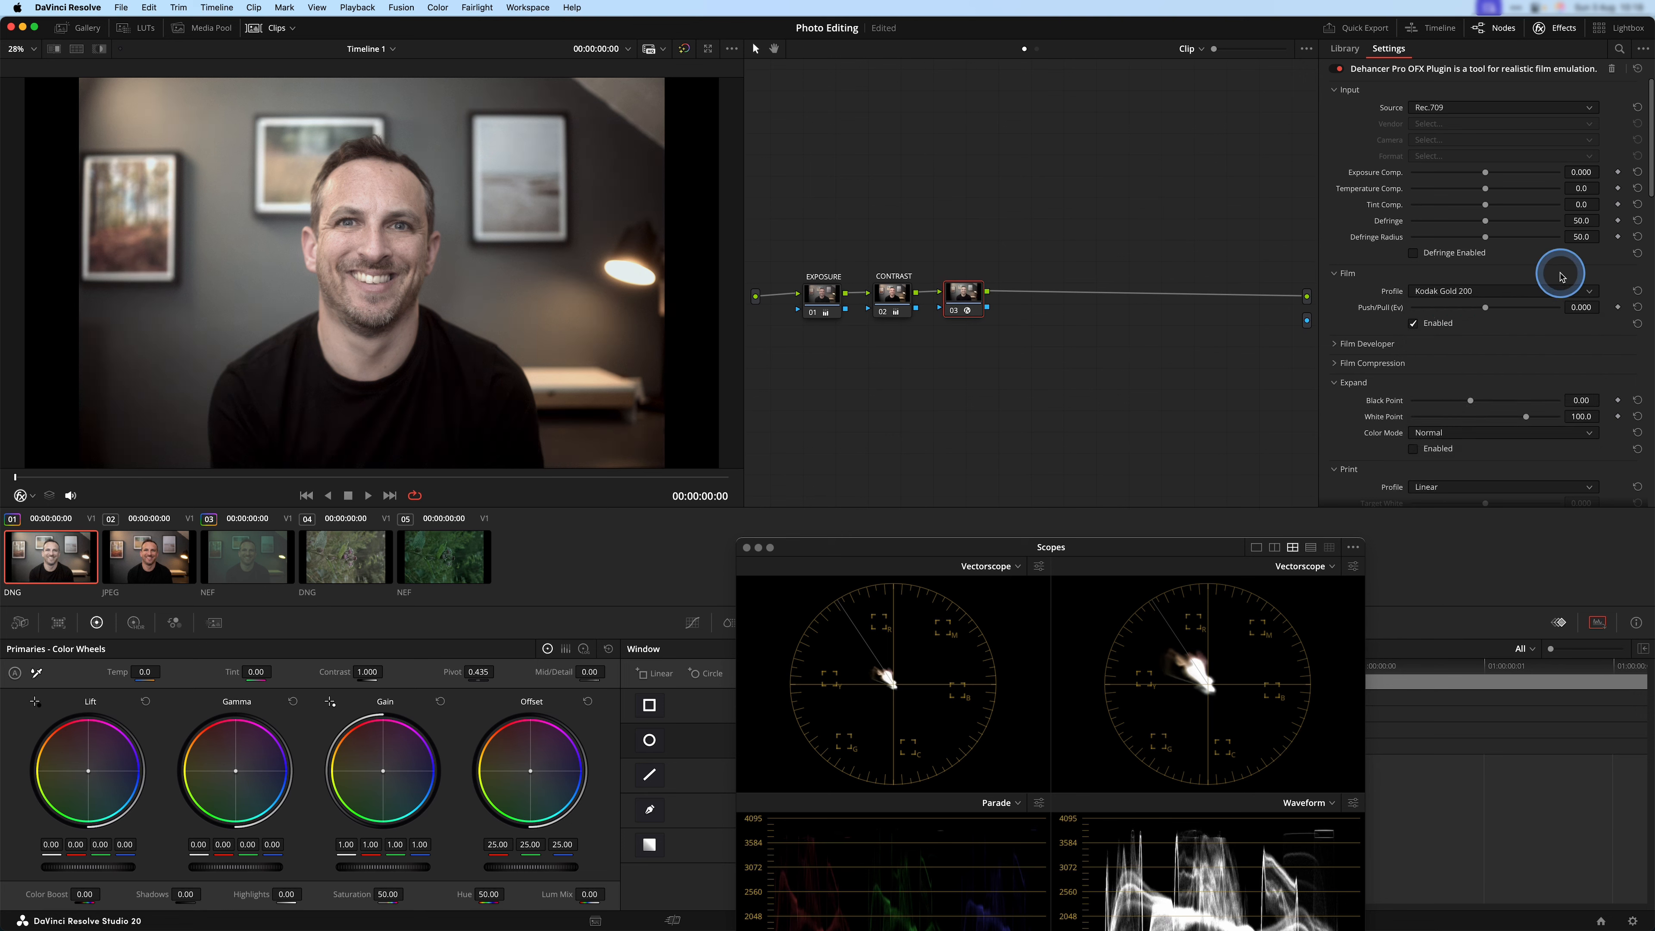
Reveal the Film Developer and Film Compression settings, leaving Film Developer disabled, and move the Scopes window so all four scopes show.
{"action": "scroll", "coordinate": [1348, 290], "scroll_direction": "down", "scroll_amount": 2}
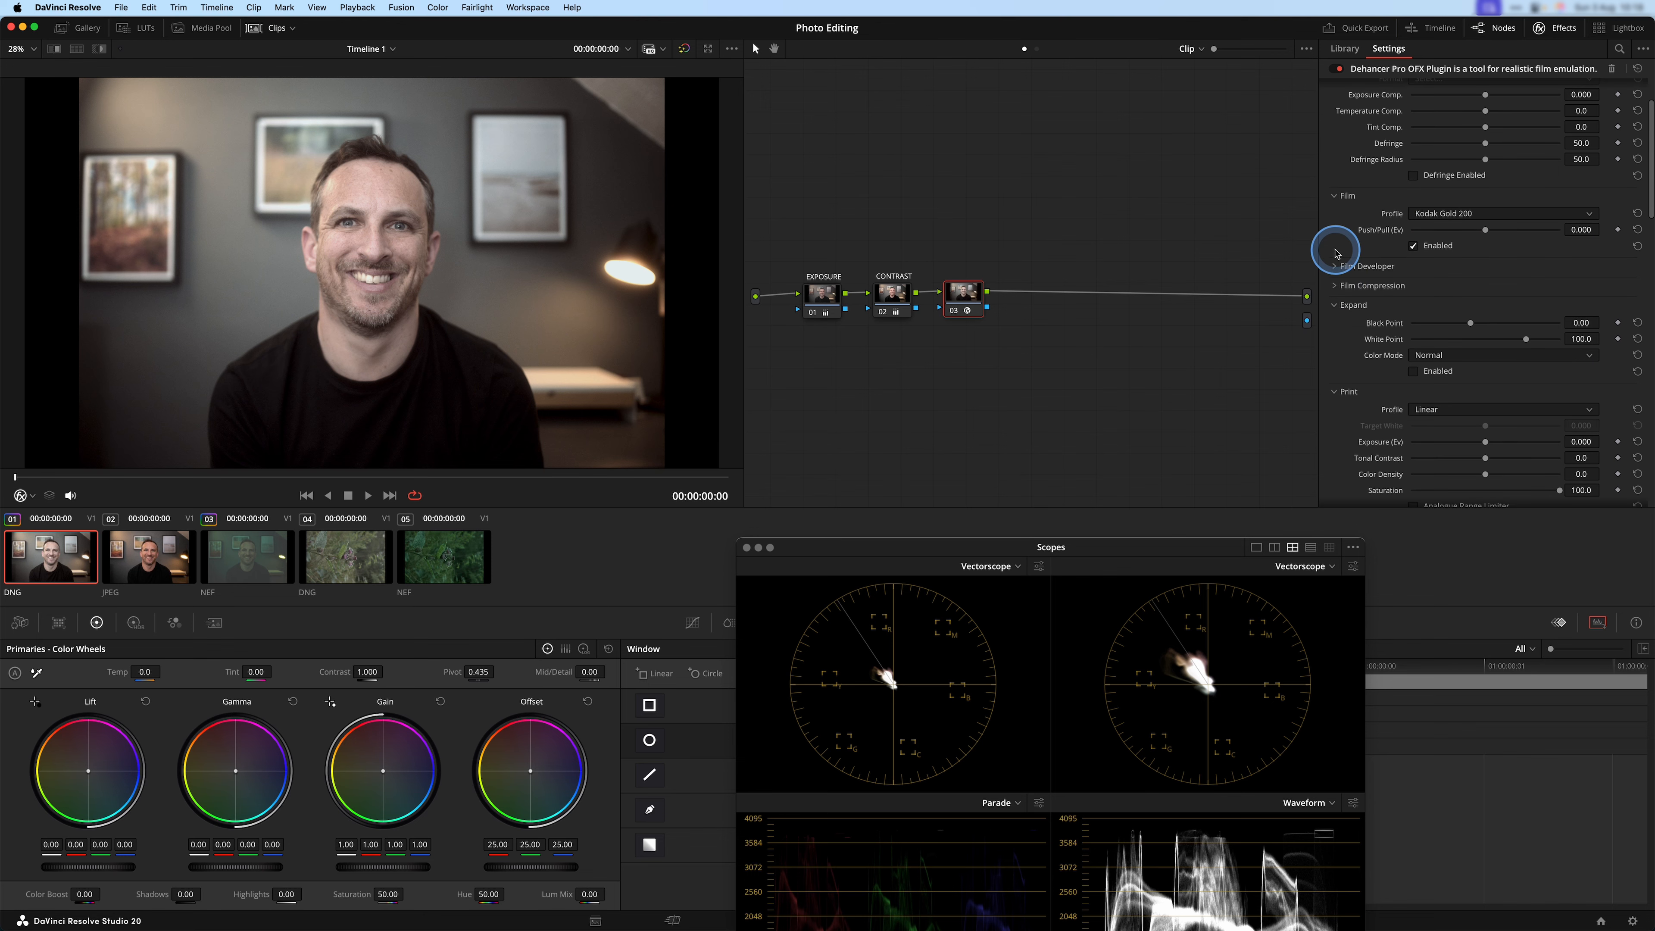
{"action": "left_click", "coordinate": [1334, 267]}
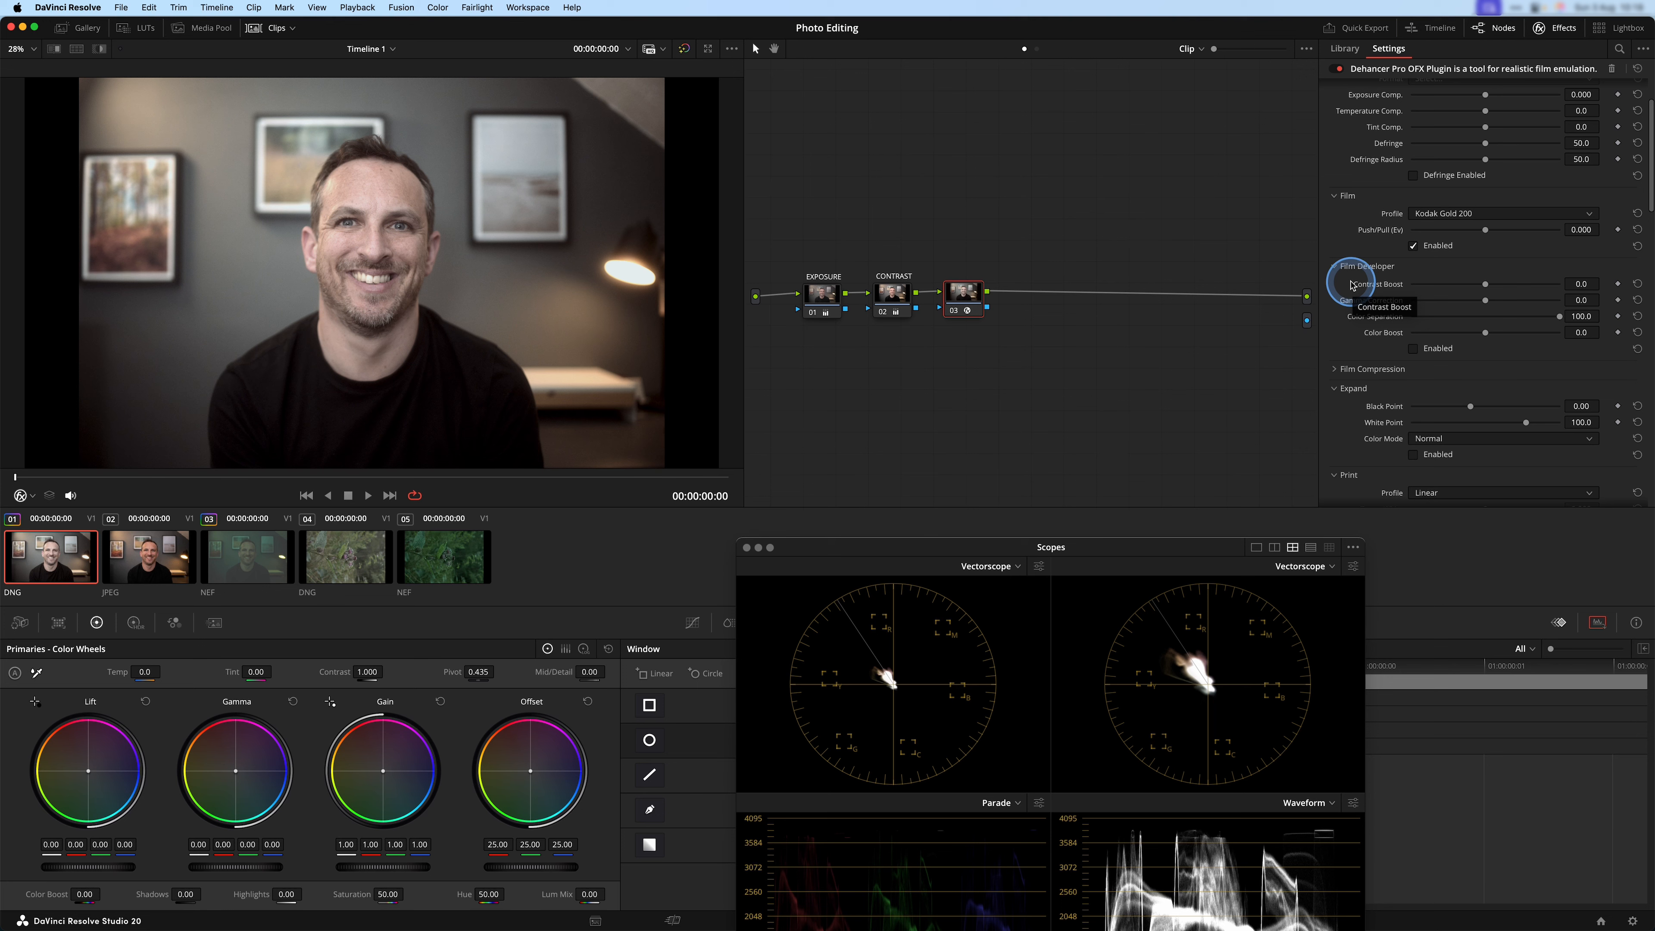
{"action": "scroll", "coordinate": [1358, 319], "scroll_direction": "down", "scroll_amount": 1}
{"action": "left_click", "coordinate": [1332, 328]}
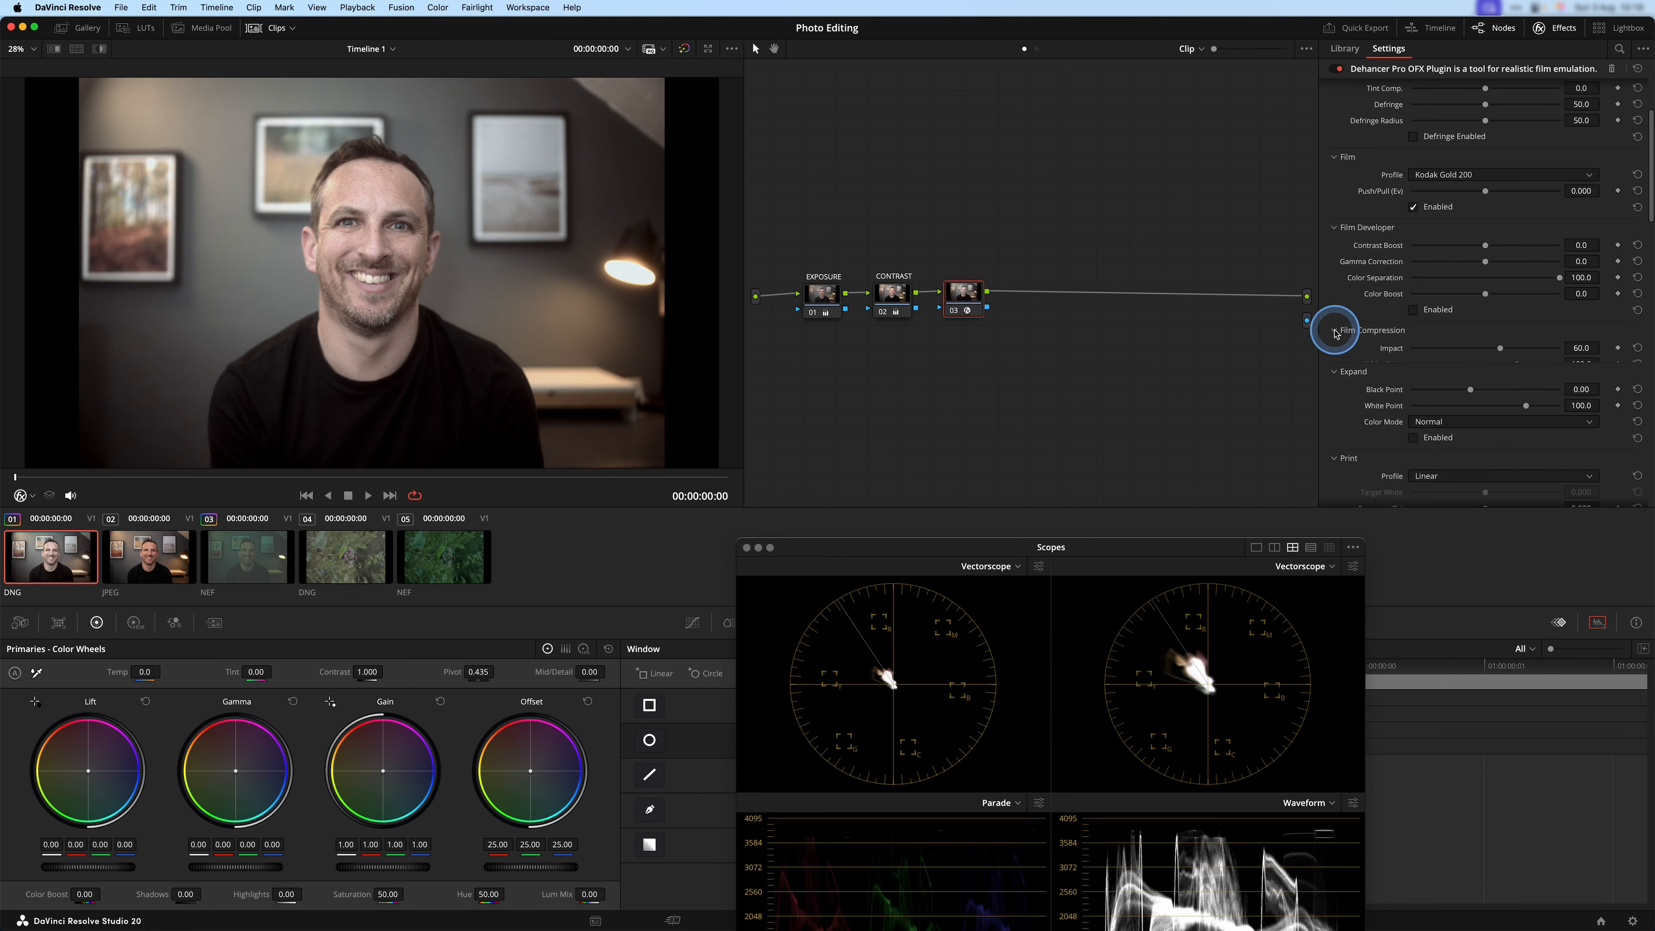
{"action": "left_click", "coordinate": [1411, 309]}
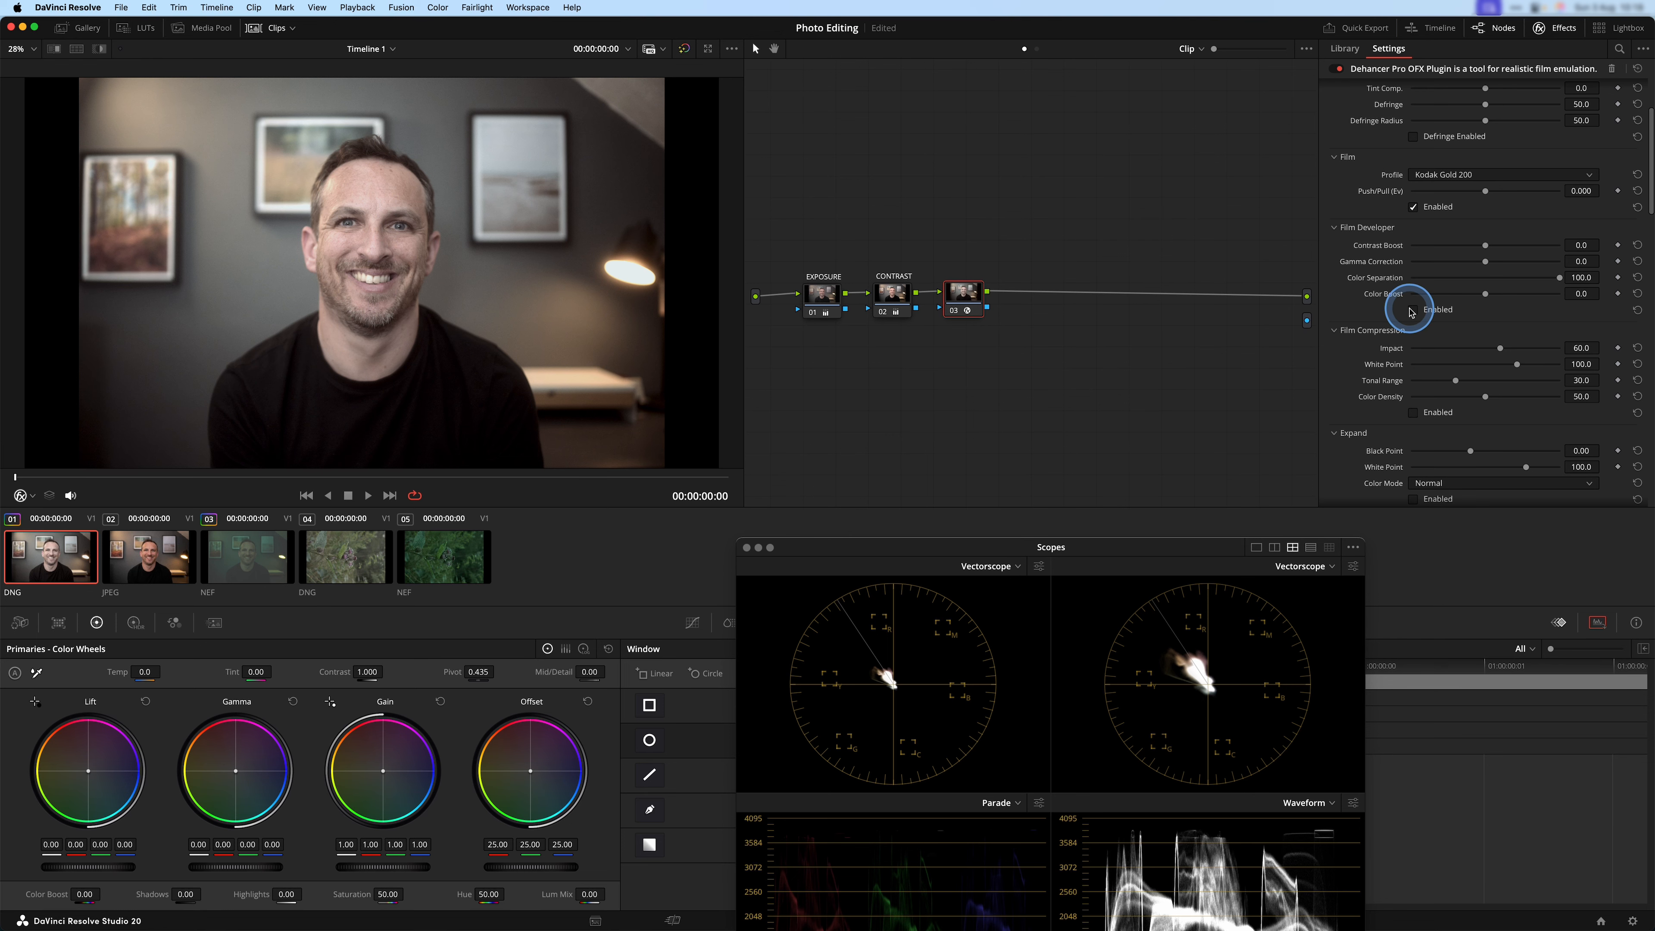
{"action": "left_click_drag", "start_coordinate": [1017, 566], "coordinate": [976, 365]}
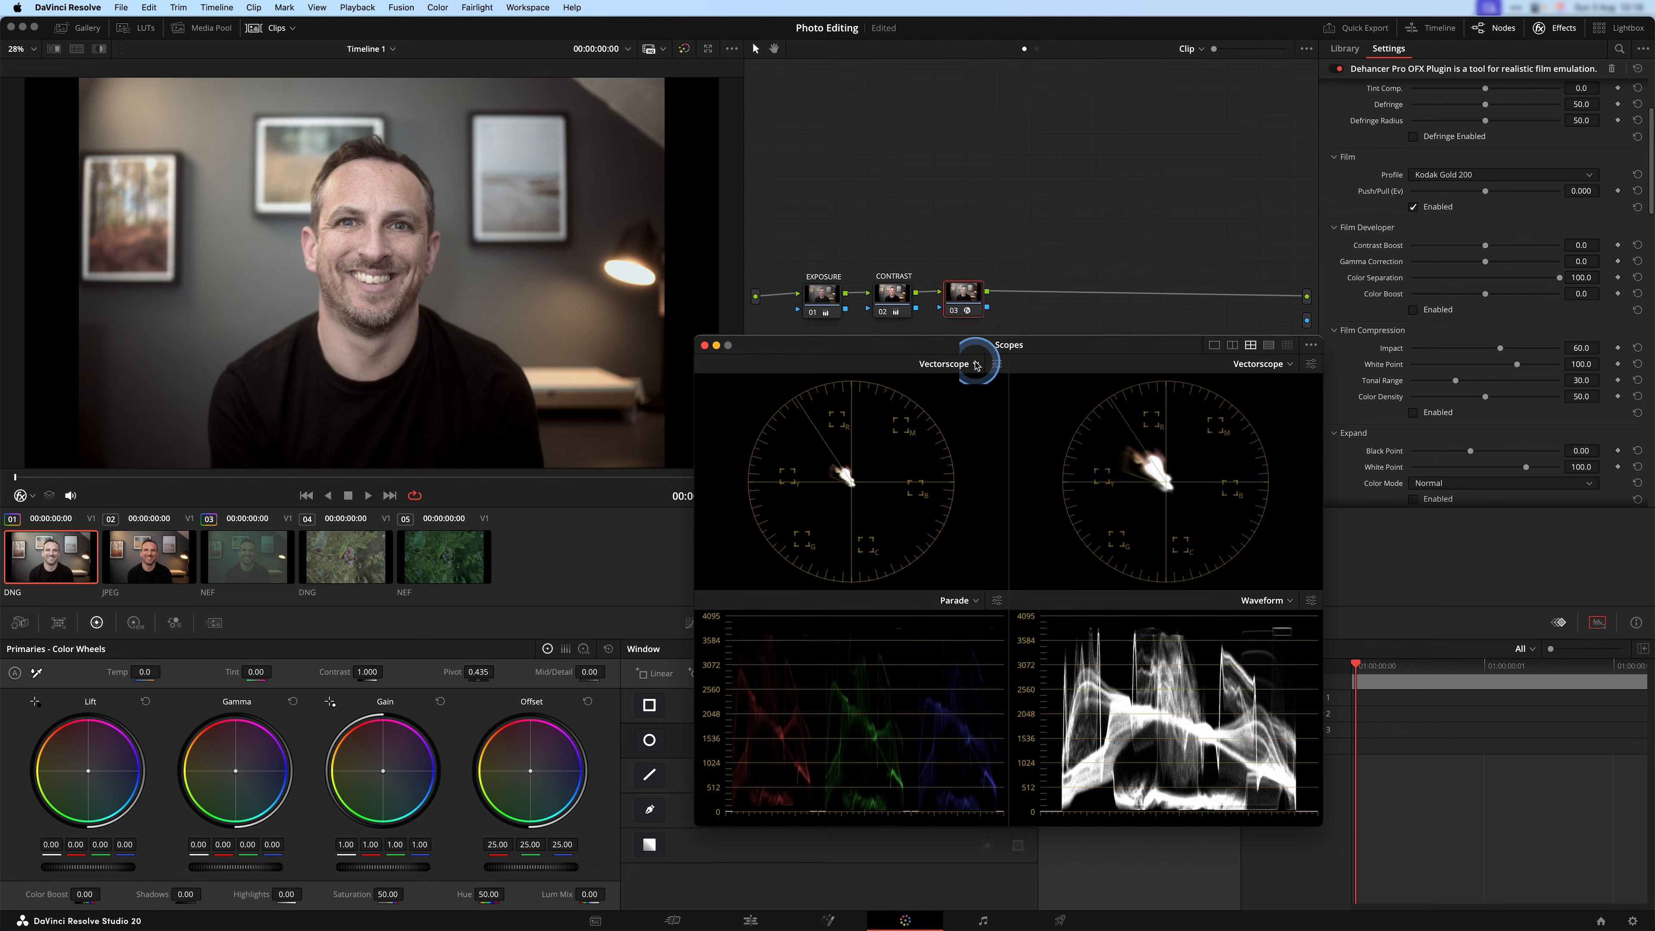
{"action": "left_click", "coordinate": [1415, 310]}
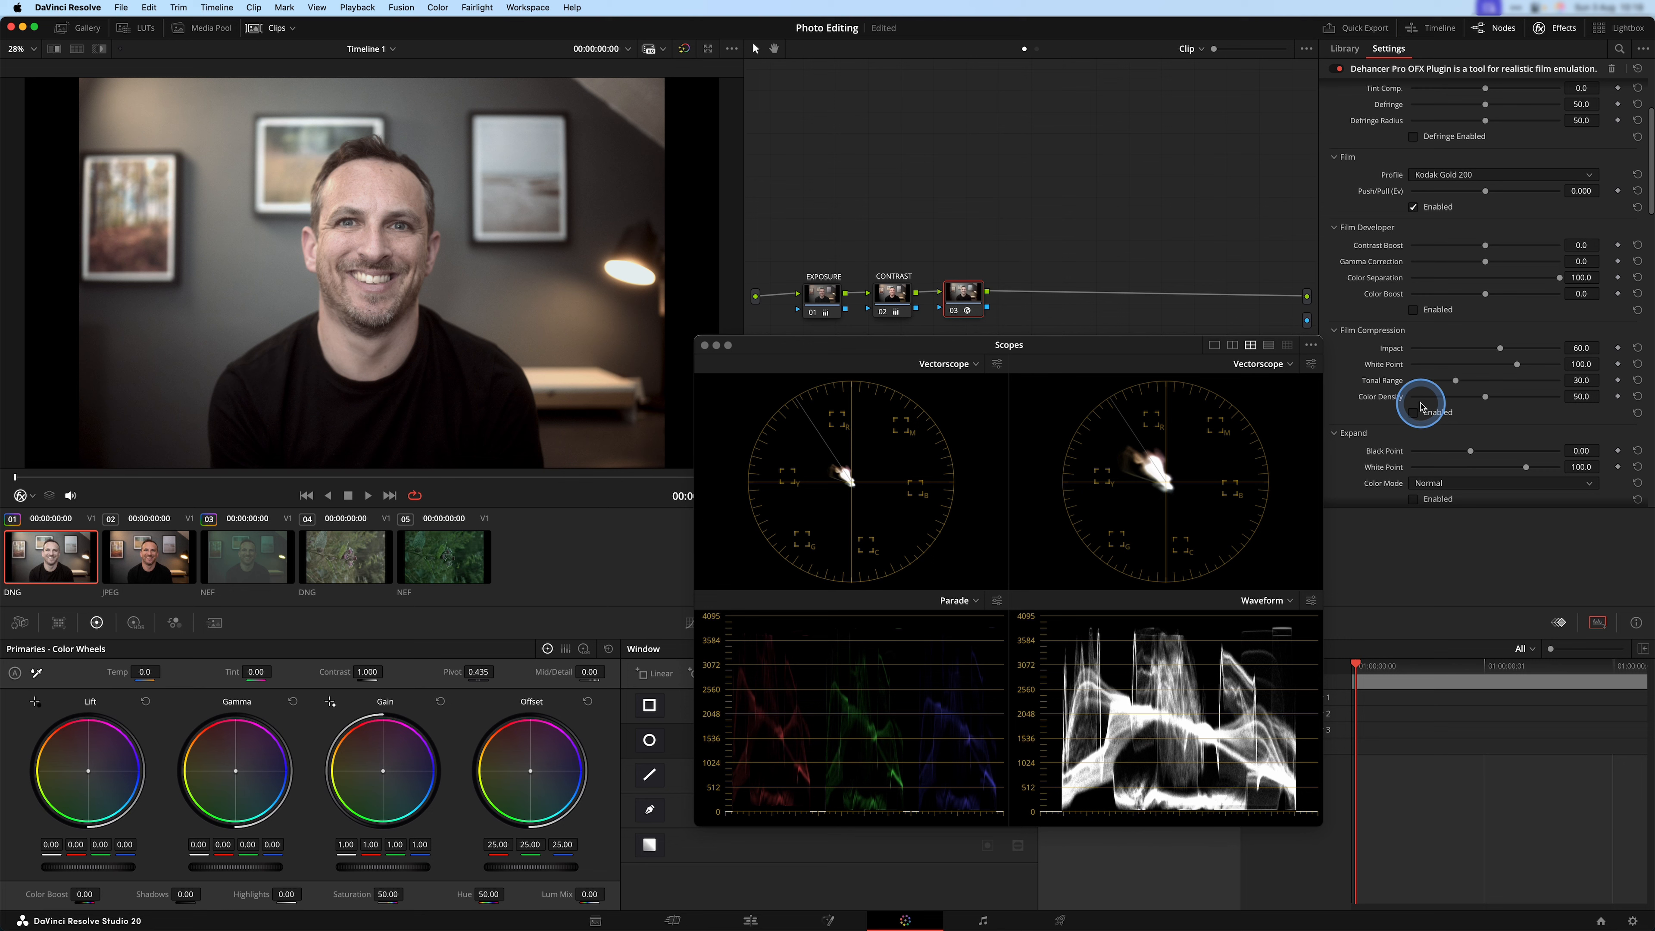
Enable Film Compression, toggling it off and on to compare its effect on the portrait's highlights.
{"action": "left_click", "coordinate": [1413, 412]}
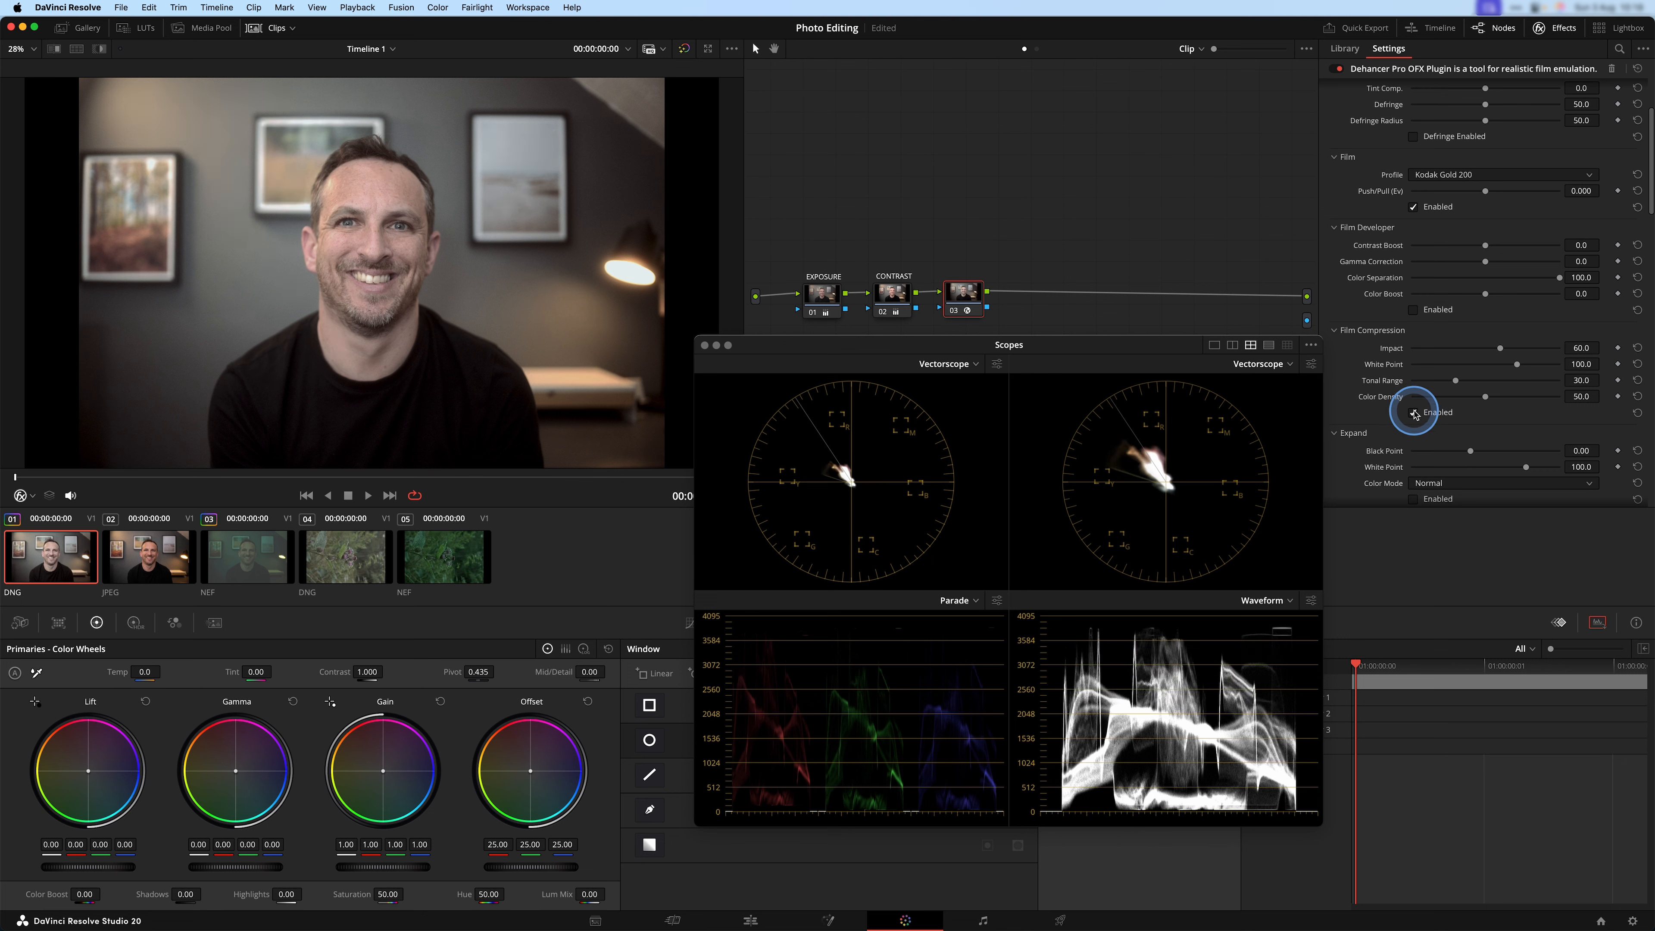
{"action": "left_click", "coordinate": [1413, 412]}
{"action": "left_click", "coordinate": [1413, 412]}
{"action": "left_click", "coordinate": [1413, 412]}
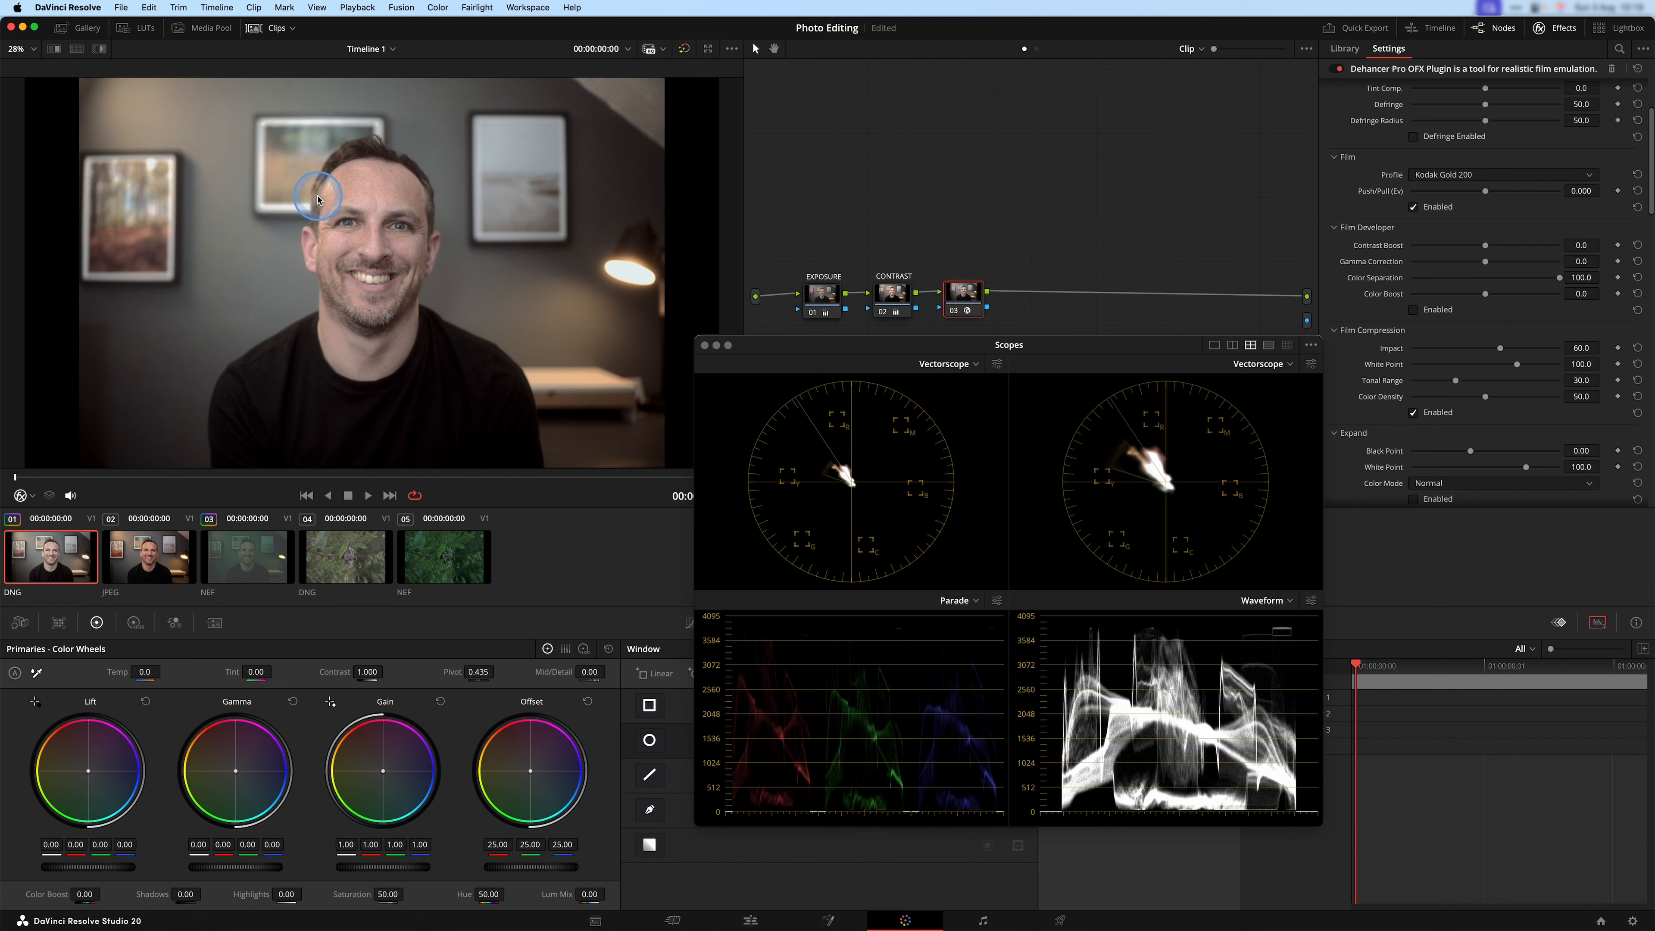
Try a lower Film Compression White Point, and reset it to its default.
{"action": "scroll", "coordinate": [1376, 351], "scroll_direction": "down", "scroll_amount": 5}
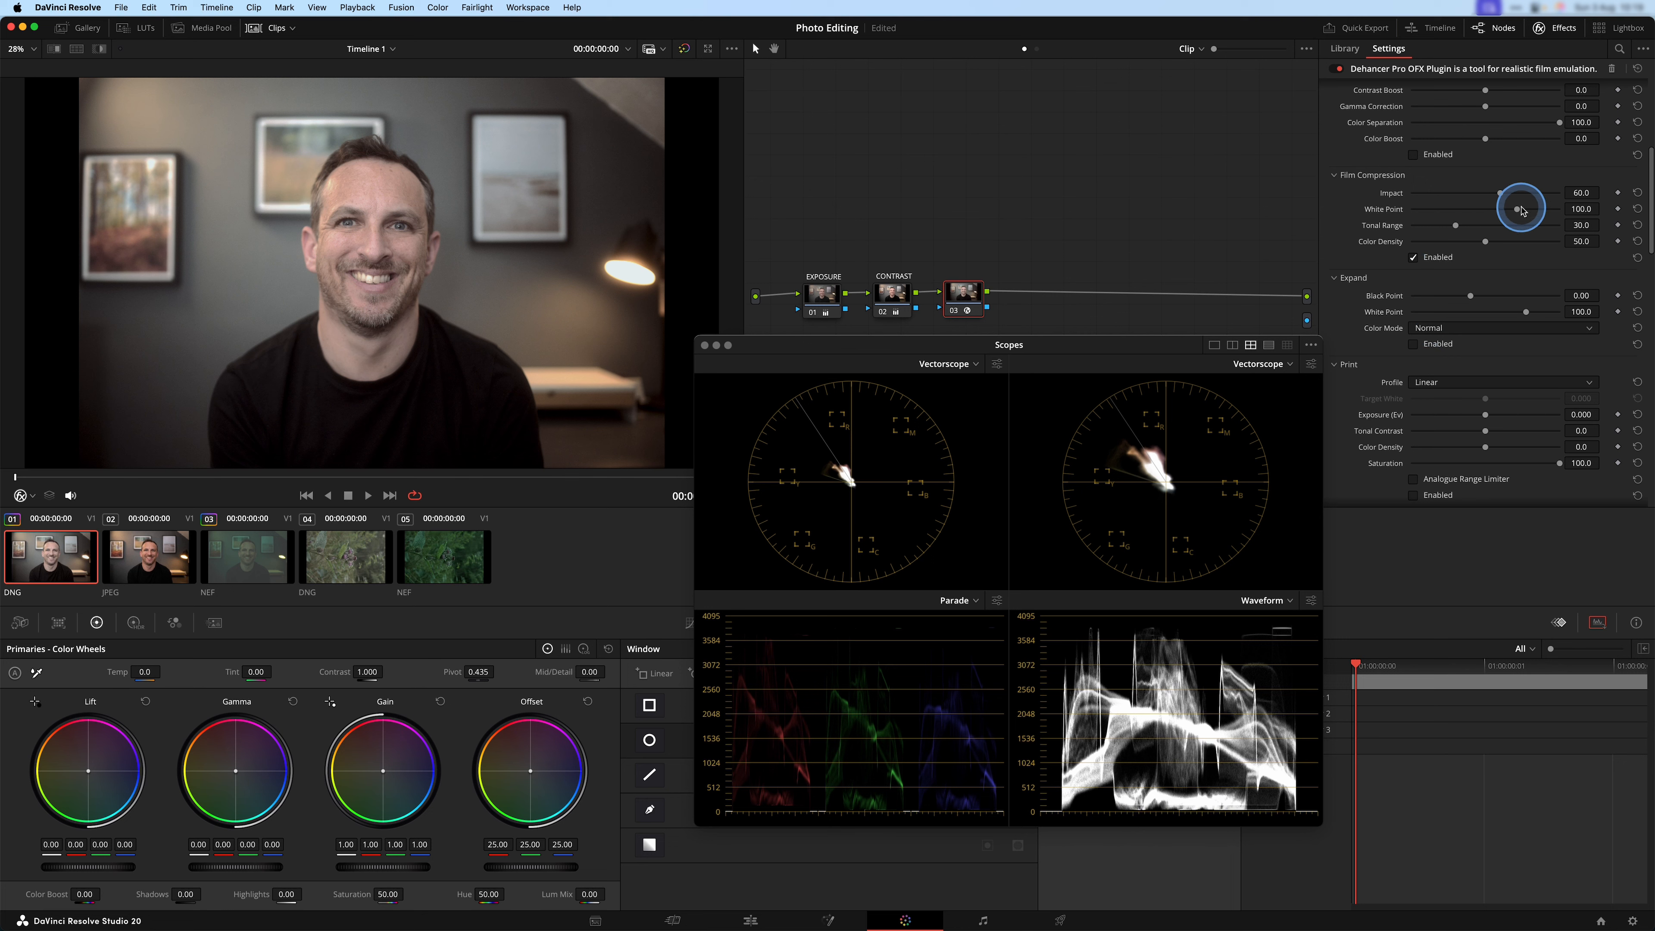
{"action": "mouse_move", "coordinate": [1524, 212]}
{"action": "left_mouse_down"}
{"action": "mouse_move", "coordinate": [1547, 210]}
{"action": "mouse_move", "coordinate": [1396, 210]}
{"action": "mouse_move", "coordinate": [1554, 219]}
{"action": "mouse_move", "coordinate": [1450, 221]}
{"action": "mouse_move", "coordinate": [1491, 211]}
{"action": "left_mouse_up"}
{"action": "double_click", "coordinate": [1381, 214]}
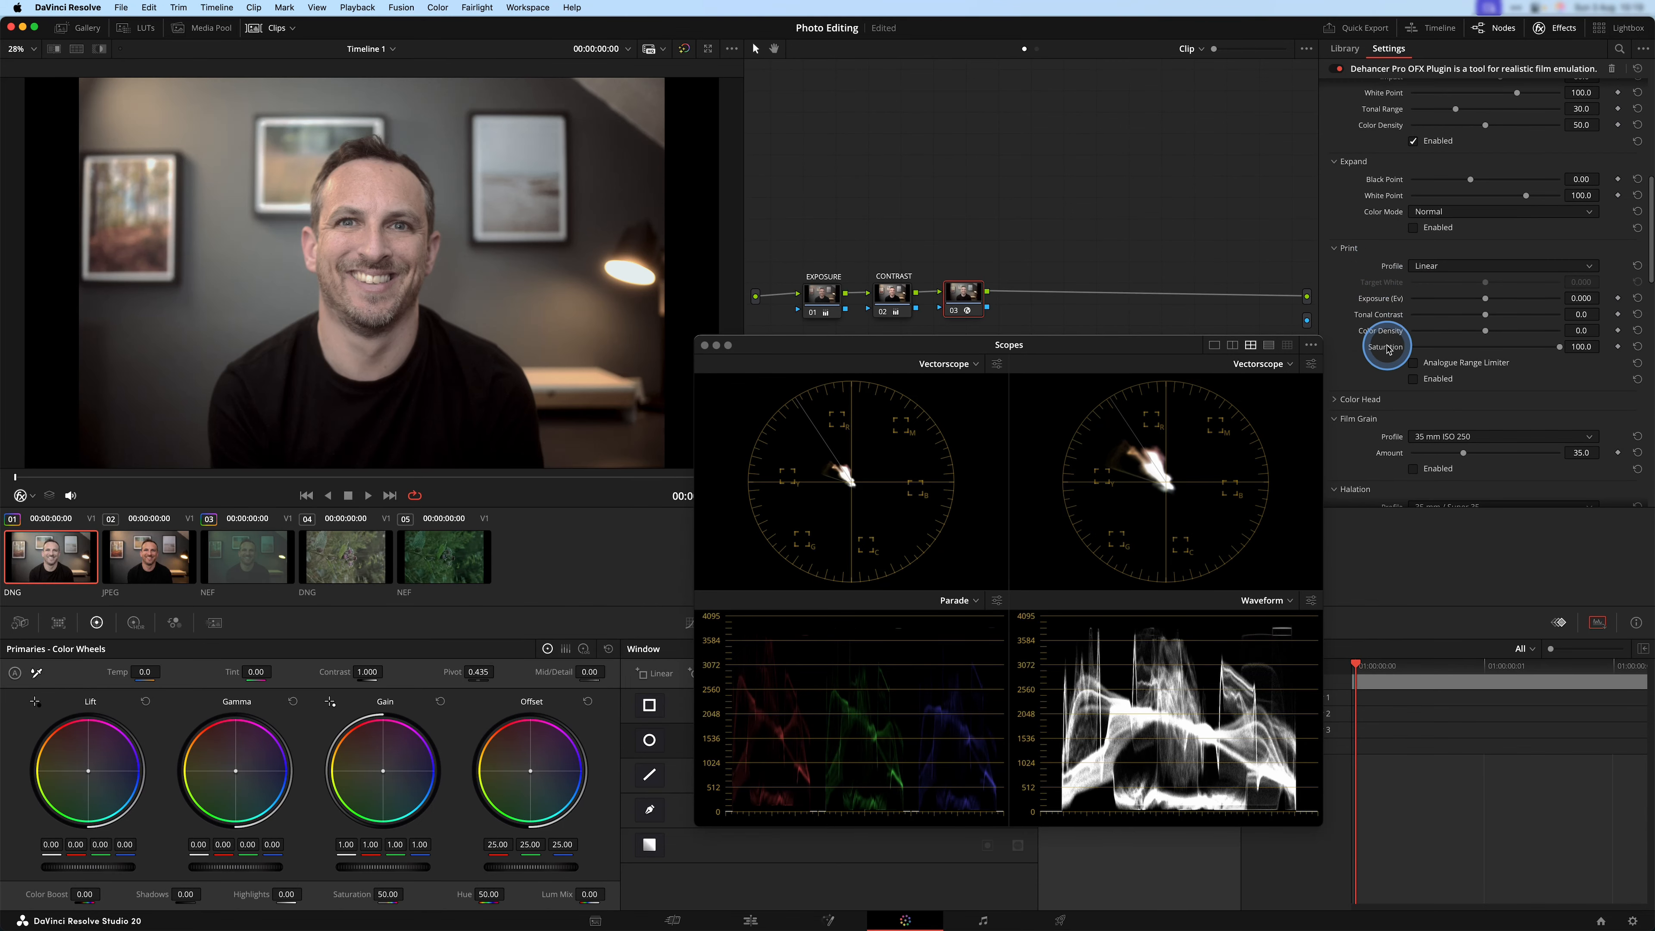
Set the Print profile to Kodak Endura Glossy Paper and enable the Print emulation.
{"action": "left_click", "coordinate": [1536, 266]}
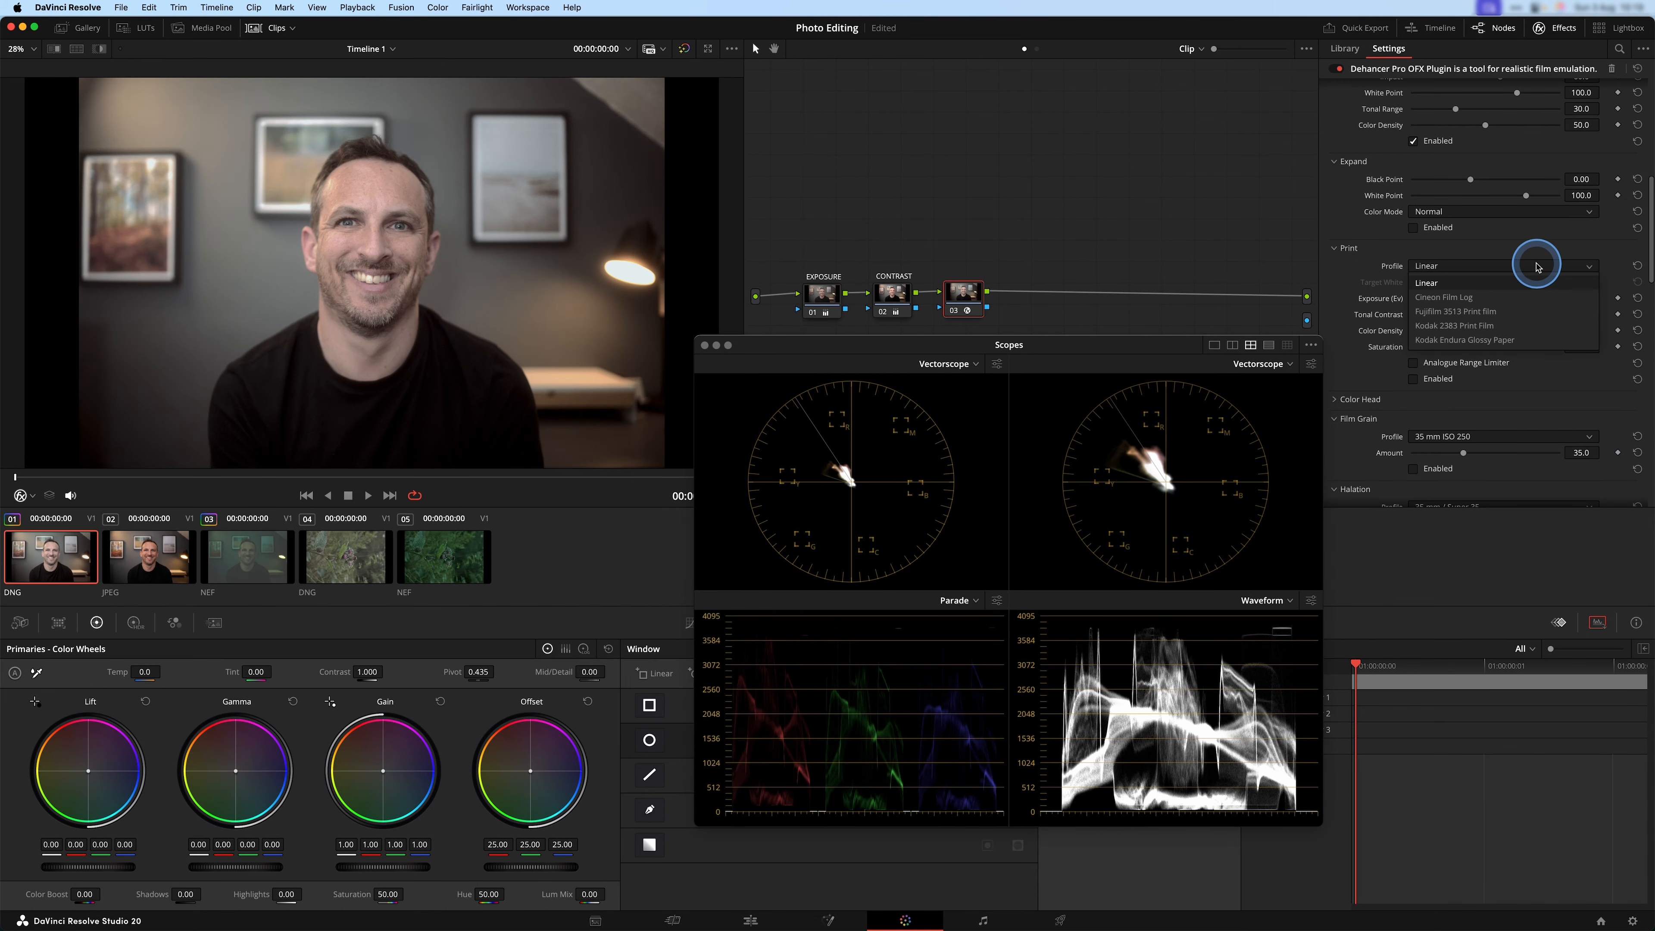
{"action": "left_click", "coordinate": [1479, 341]}
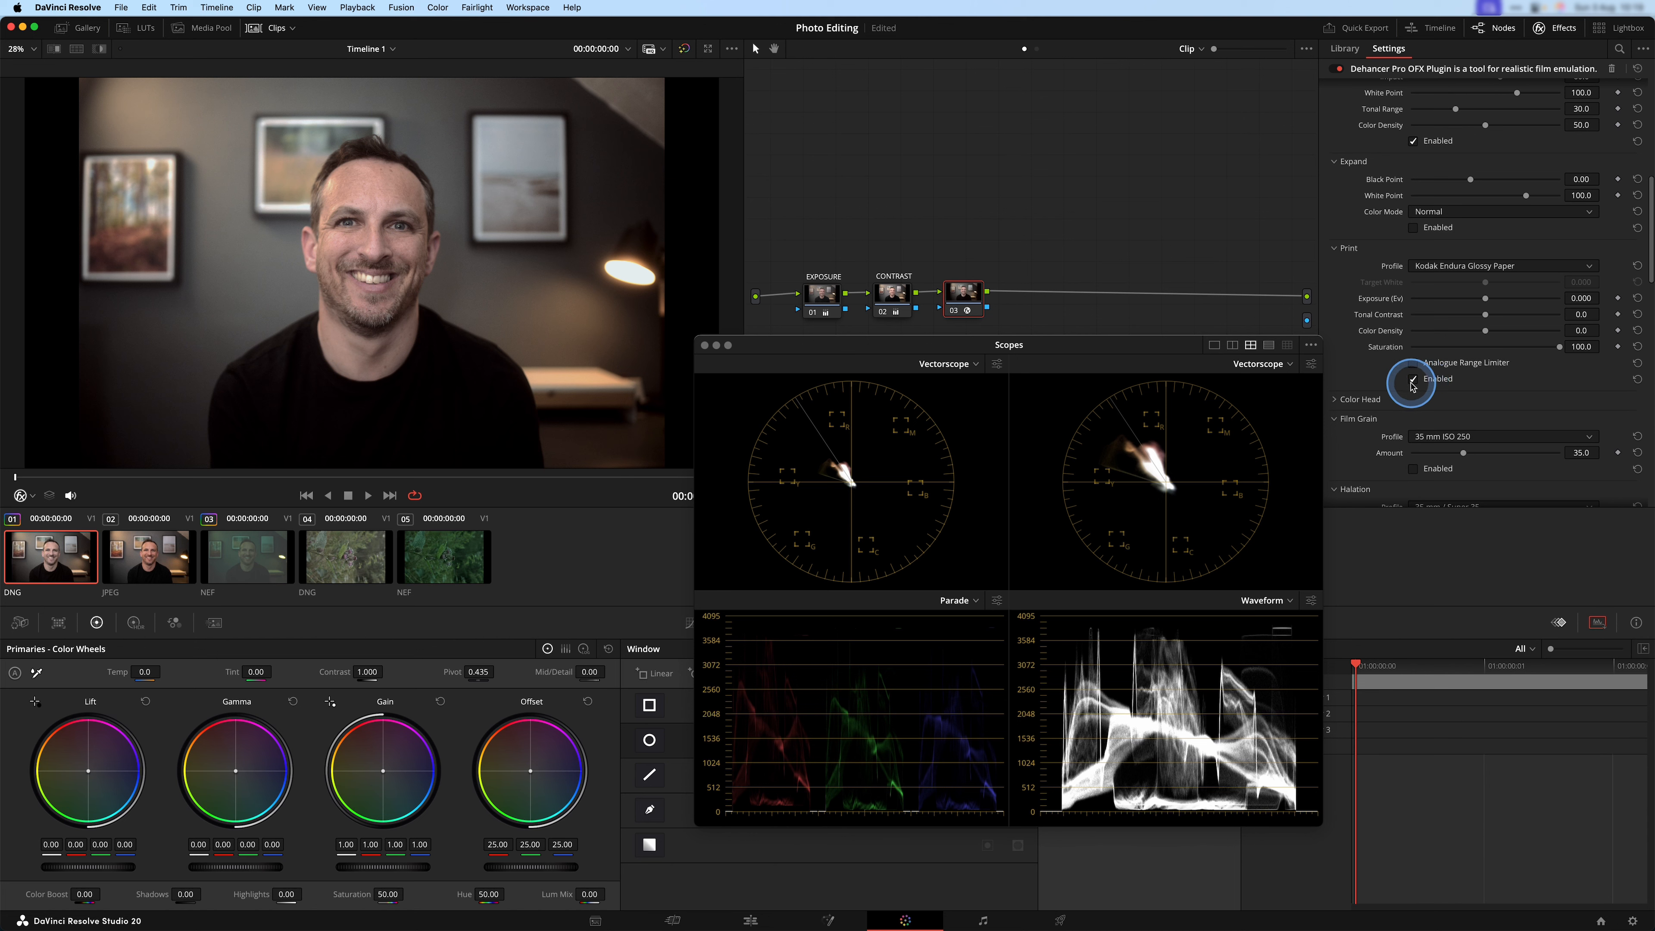
Compare the portrait with the Print emulation off and on, and raise the Print Exposure to 0.197.
{"action": "left_click", "coordinate": [1412, 380]}
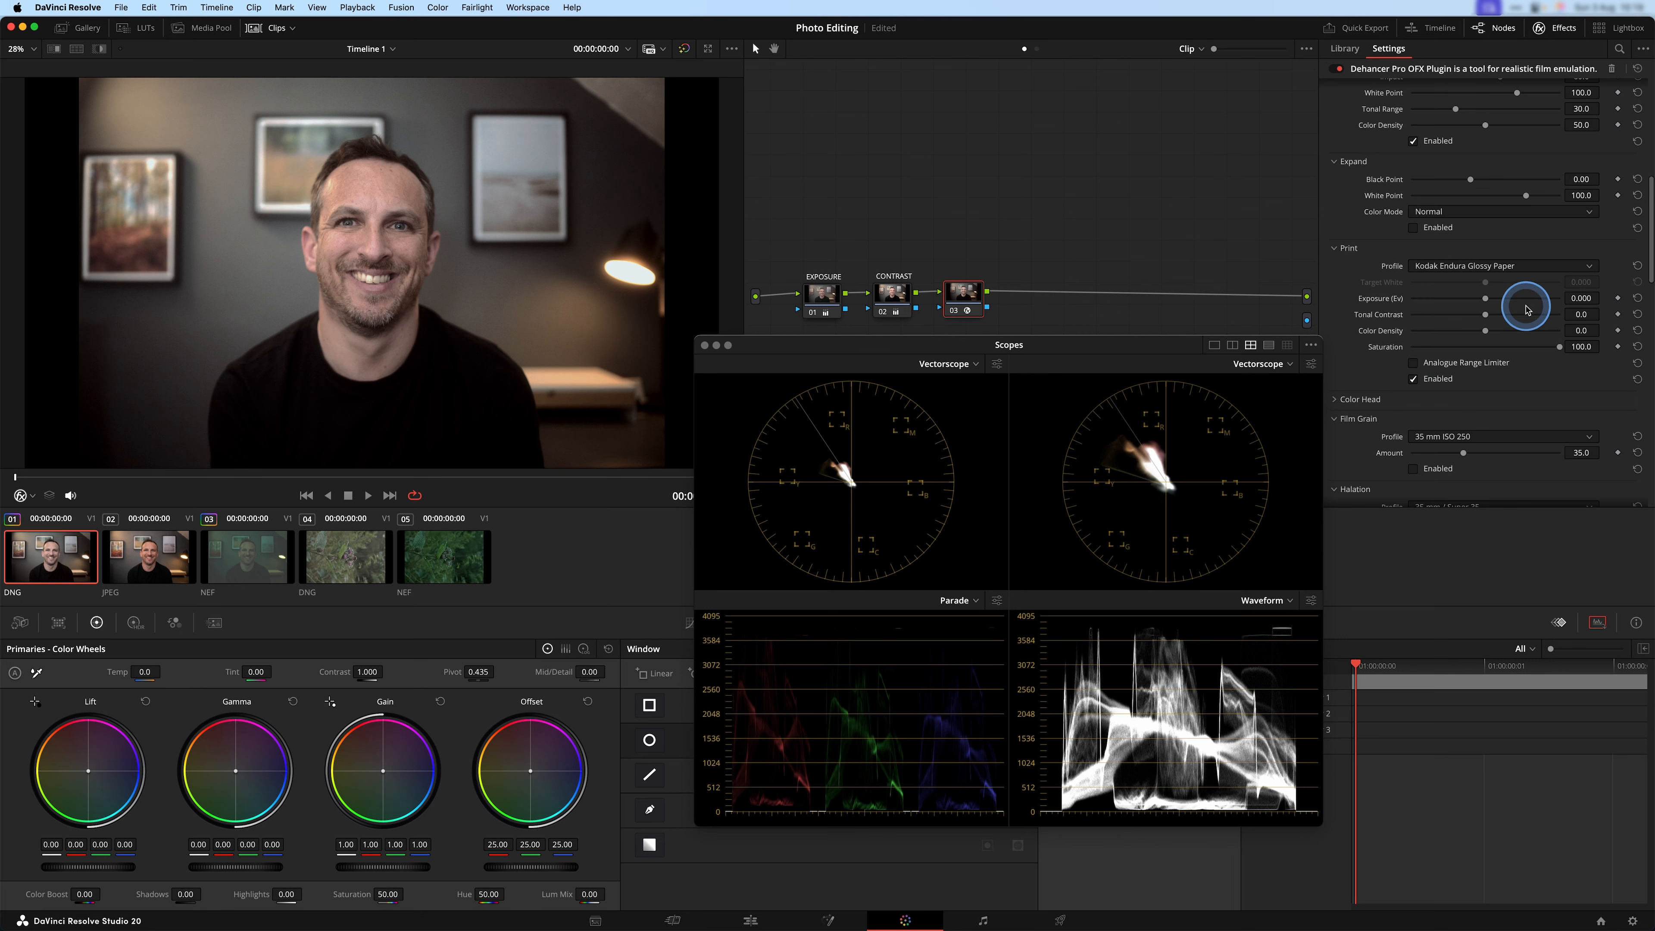
{"action": "mouse_move", "coordinate": [1485, 301]}
{"action": "left_mouse_down"}
{"action": "mouse_move", "coordinate": [1512, 301]}
{"action": "mouse_move", "coordinate": [1462, 305]}
{"action": "mouse_move", "coordinate": [1490, 303]}
{"action": "left_mouse_up"}
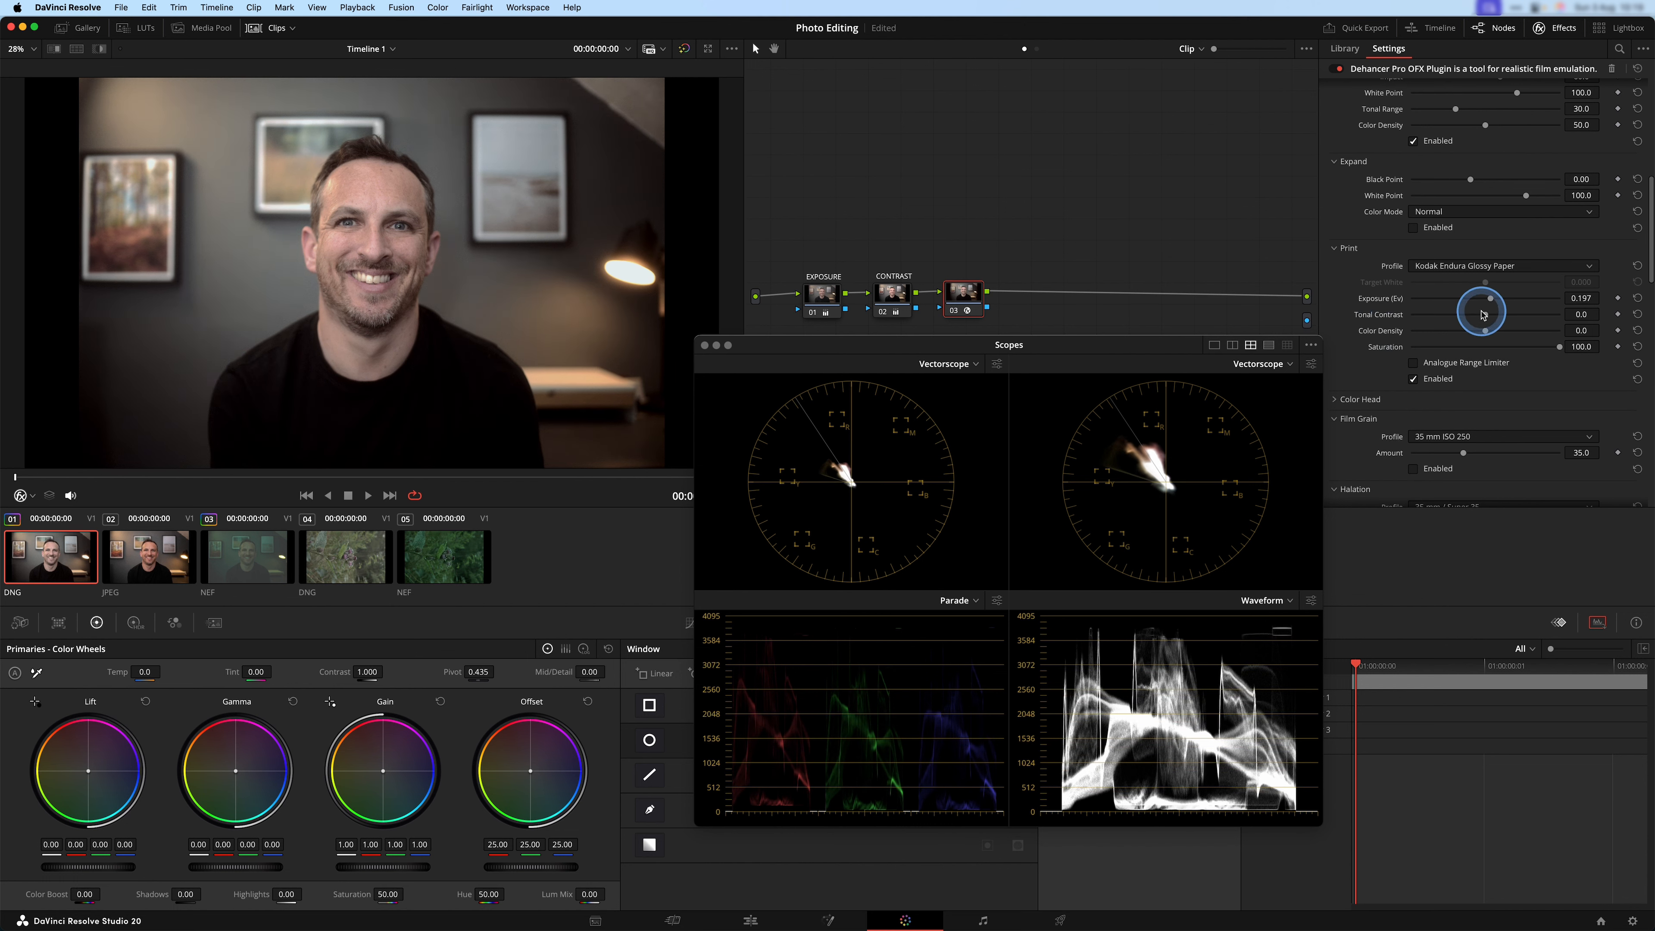
Try a Print Tonal Contrast of 16.8 and a Saturation of 90.8, and reset both to their defaults.
{"action": "mouse_move", "coordinate": [1485, 317]}
{"action": "left_mouse_down"}
{"action": "mouse_move", "coordinate": [1471, 317]}
{"action": "mouse_move", "coordinate": [1510, 319]}
{"action": "mouse_move", "coordinate": [1486, 324]}
{"action": "left_mouse_up"}
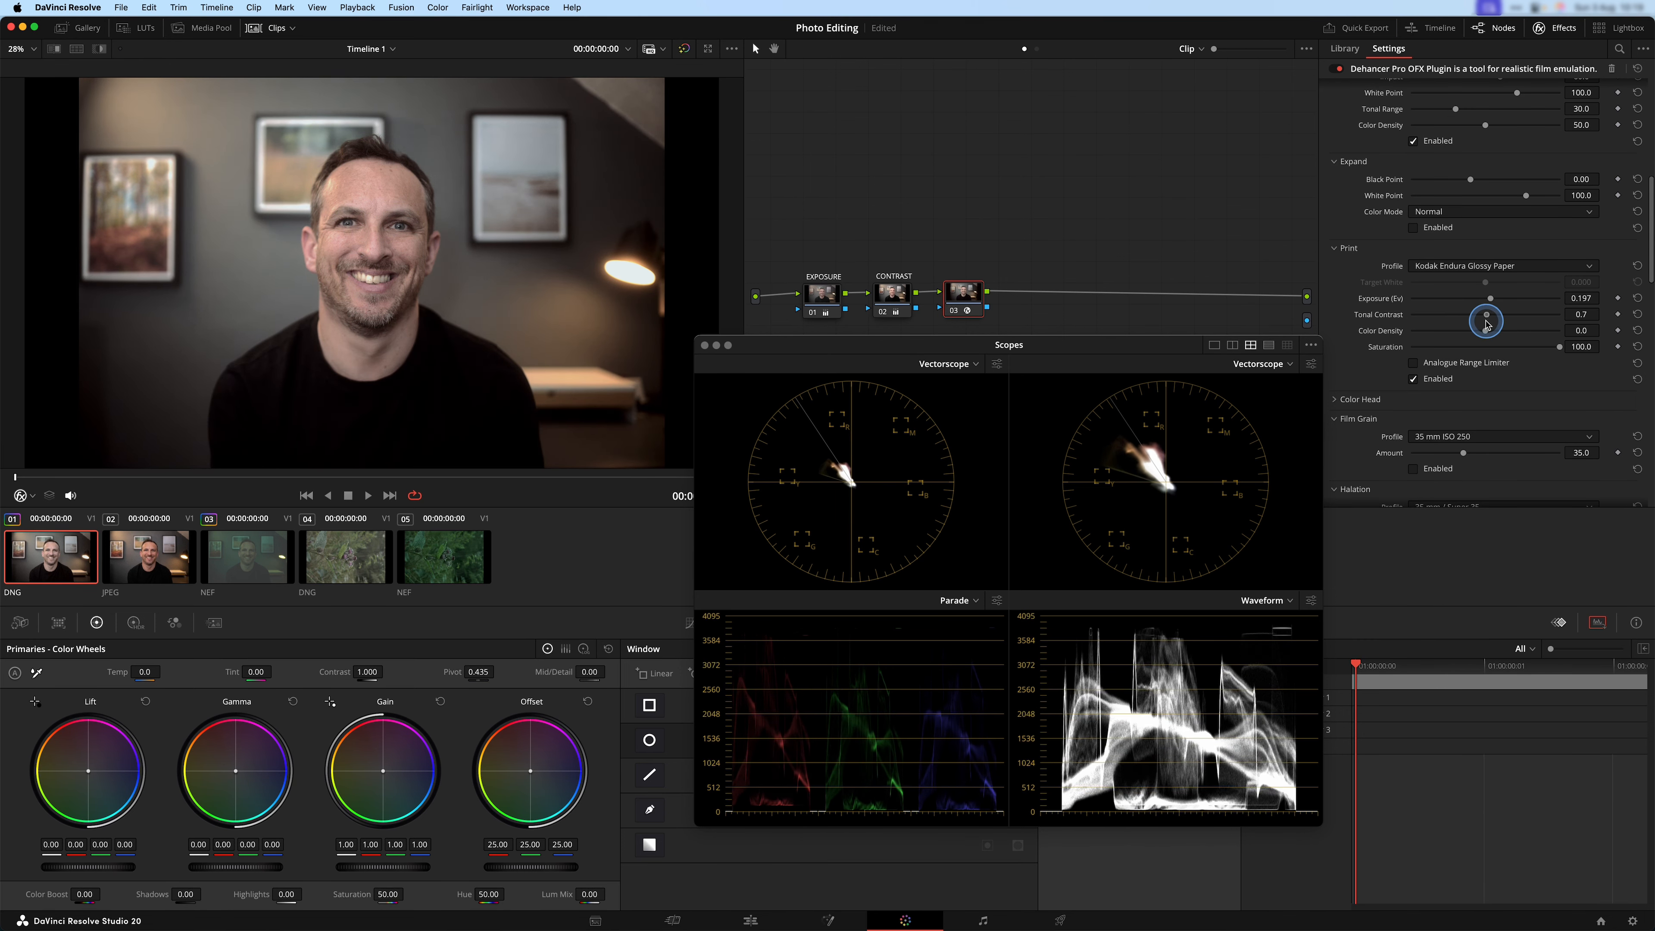
{"action": "scroll", "coordinate": [1375, 317], "scroll_direction": "down", "scroll_amount": 4}
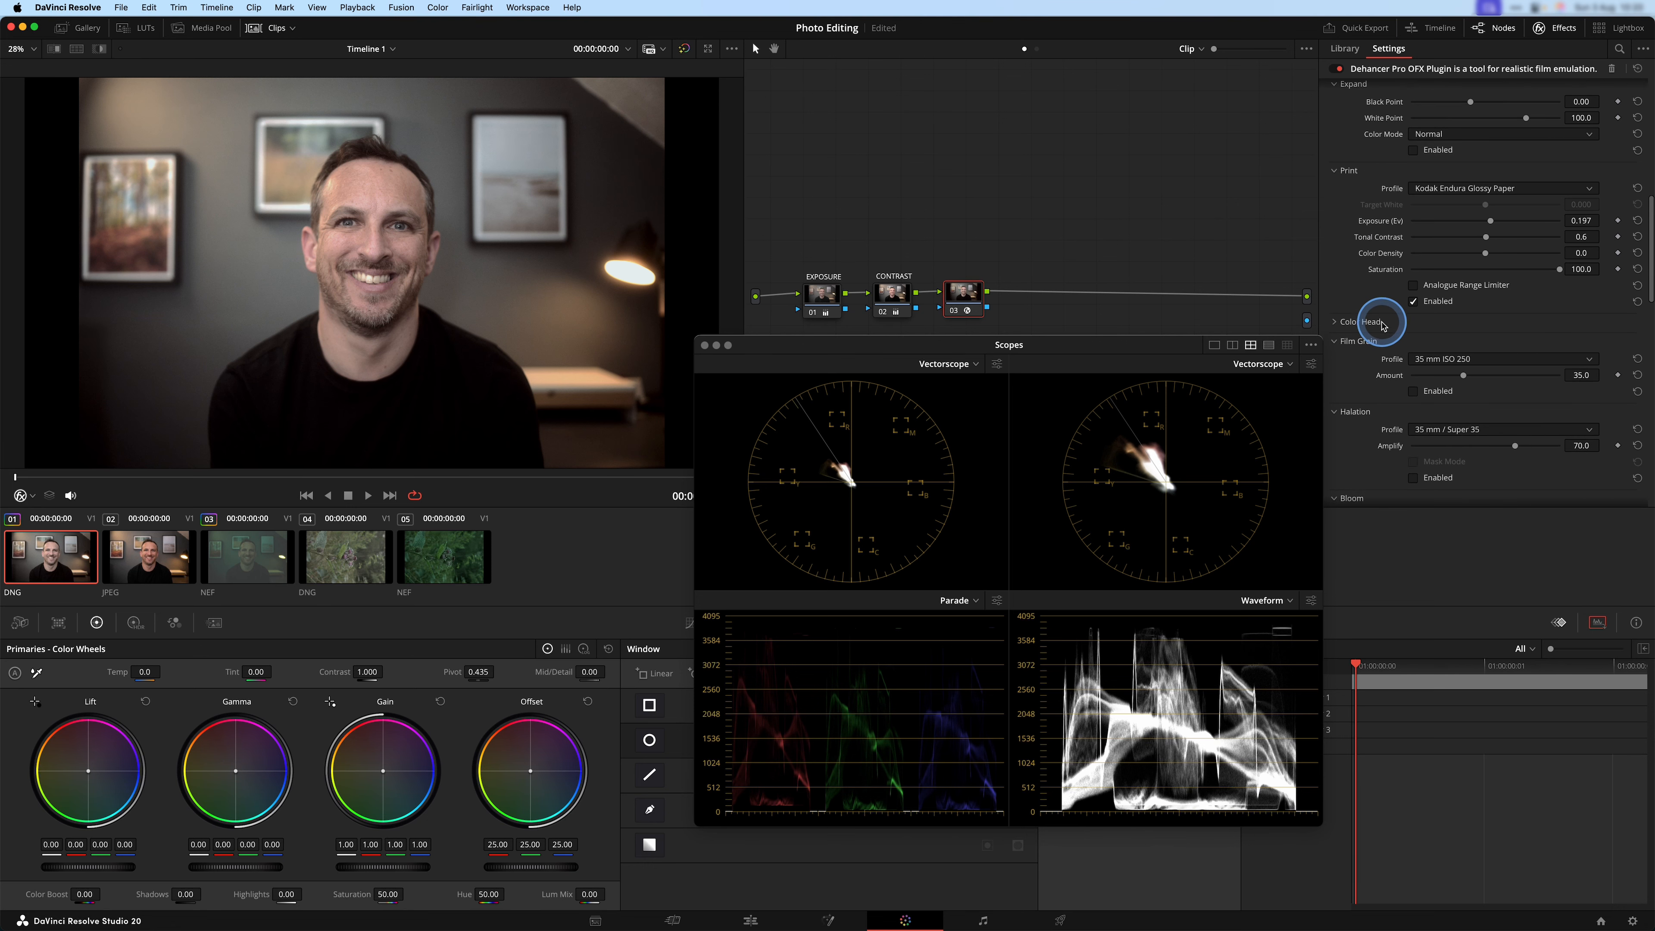
{"action": "mouse_move", "coordinate": [1560, 235]}
{"action": "left_mouse_down"}
{"action": "mouse_move", "coordinate": [1527, 240]}
{"action": "mouse_move", "coordinate": [1511, 201]}
{"action": "mouse_move", "coordinate": [1543, 236]}
{"action": "left_mouse_up"}
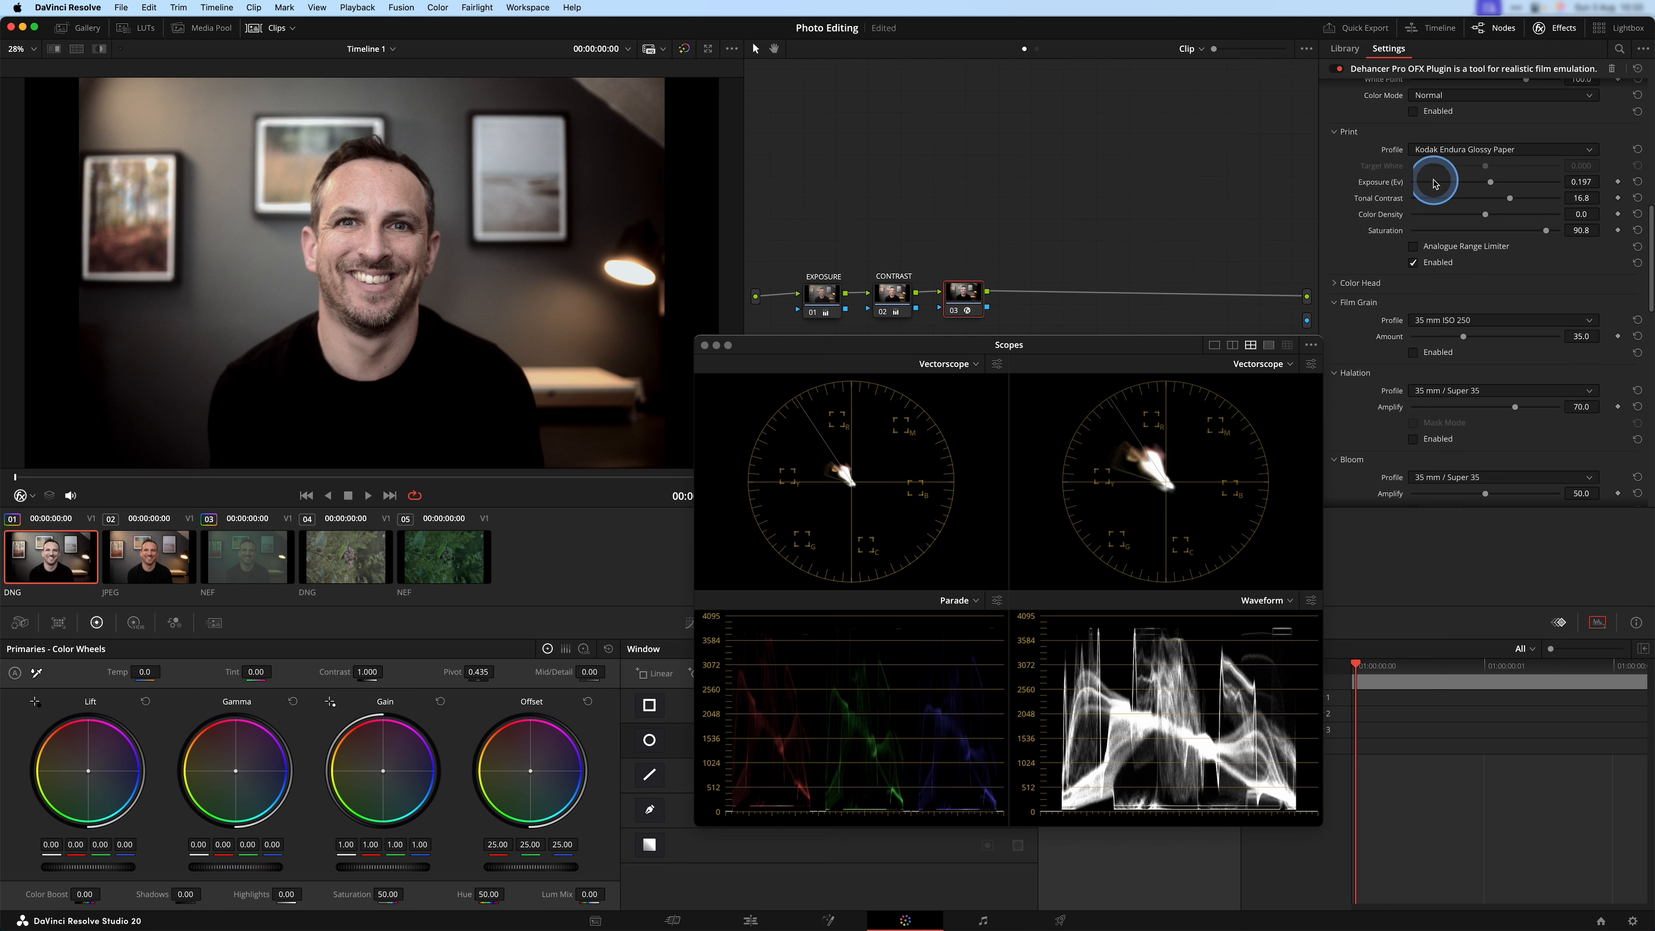
{"action": "double_click", "coordinate": [1375, 199]}
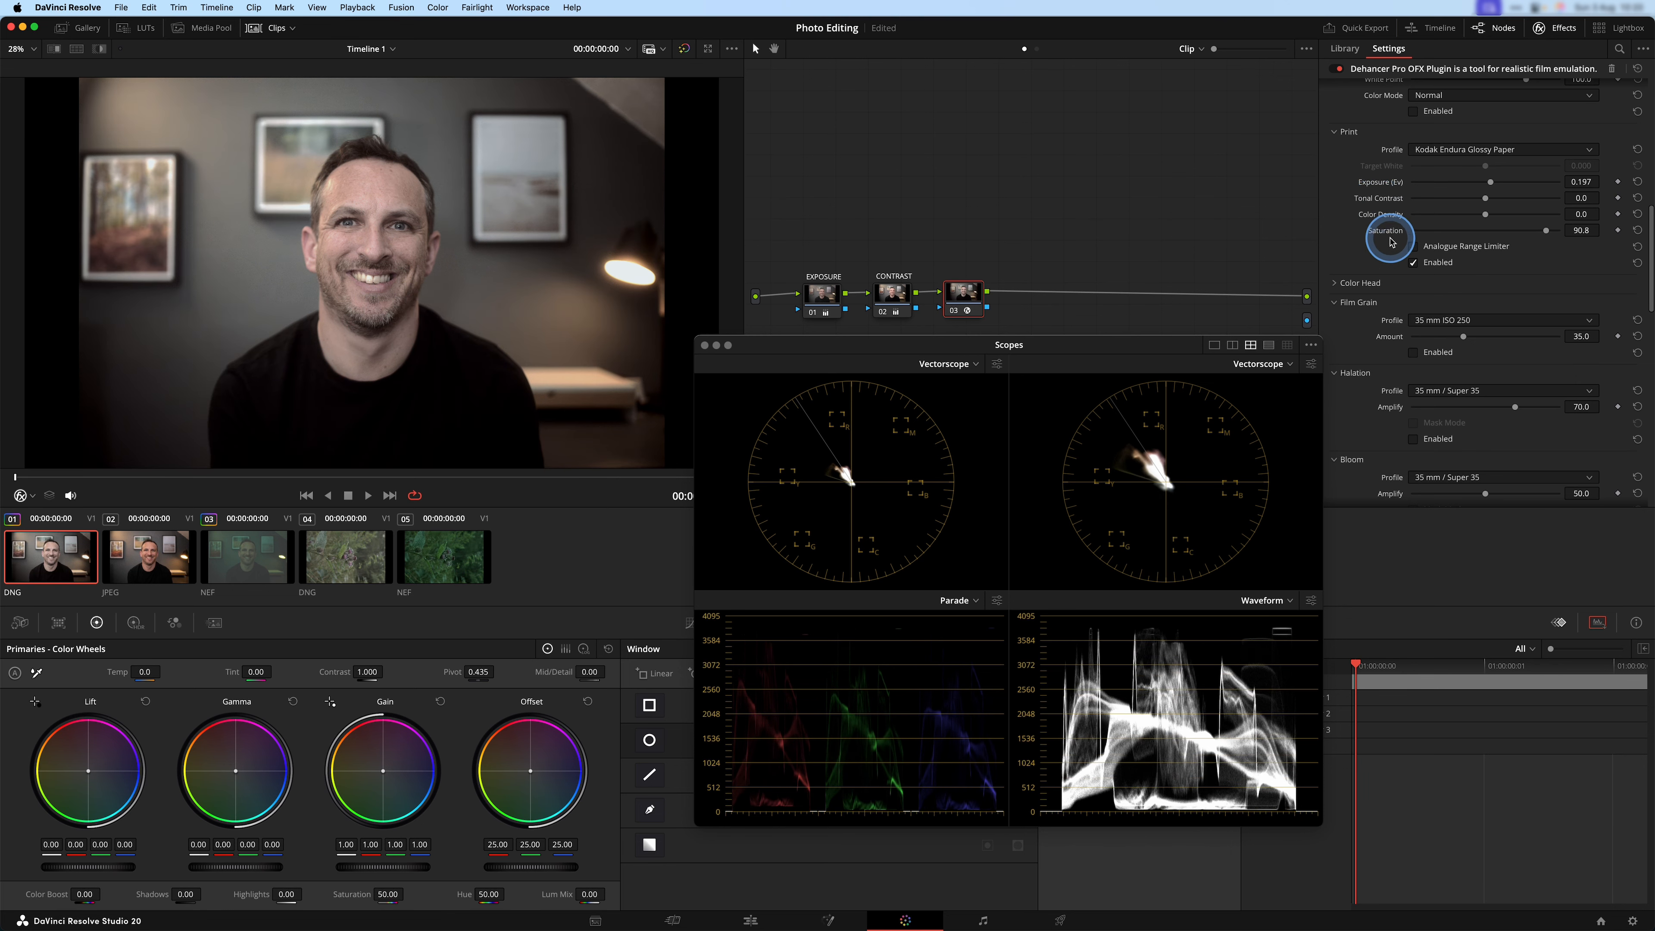
{"action": "double_click", "coordinate": [1388, 232]}
Expand the Color Head settings and enable Color Head.
{"action": "left_click", "coordinate": [1336, 282]}
{"action": "scroll", "coordinate": [1401, 365], "scroll_direction": "down", "scroll_amount": 2}
{"action": "left_click", "coordinate": [1413, 408]}
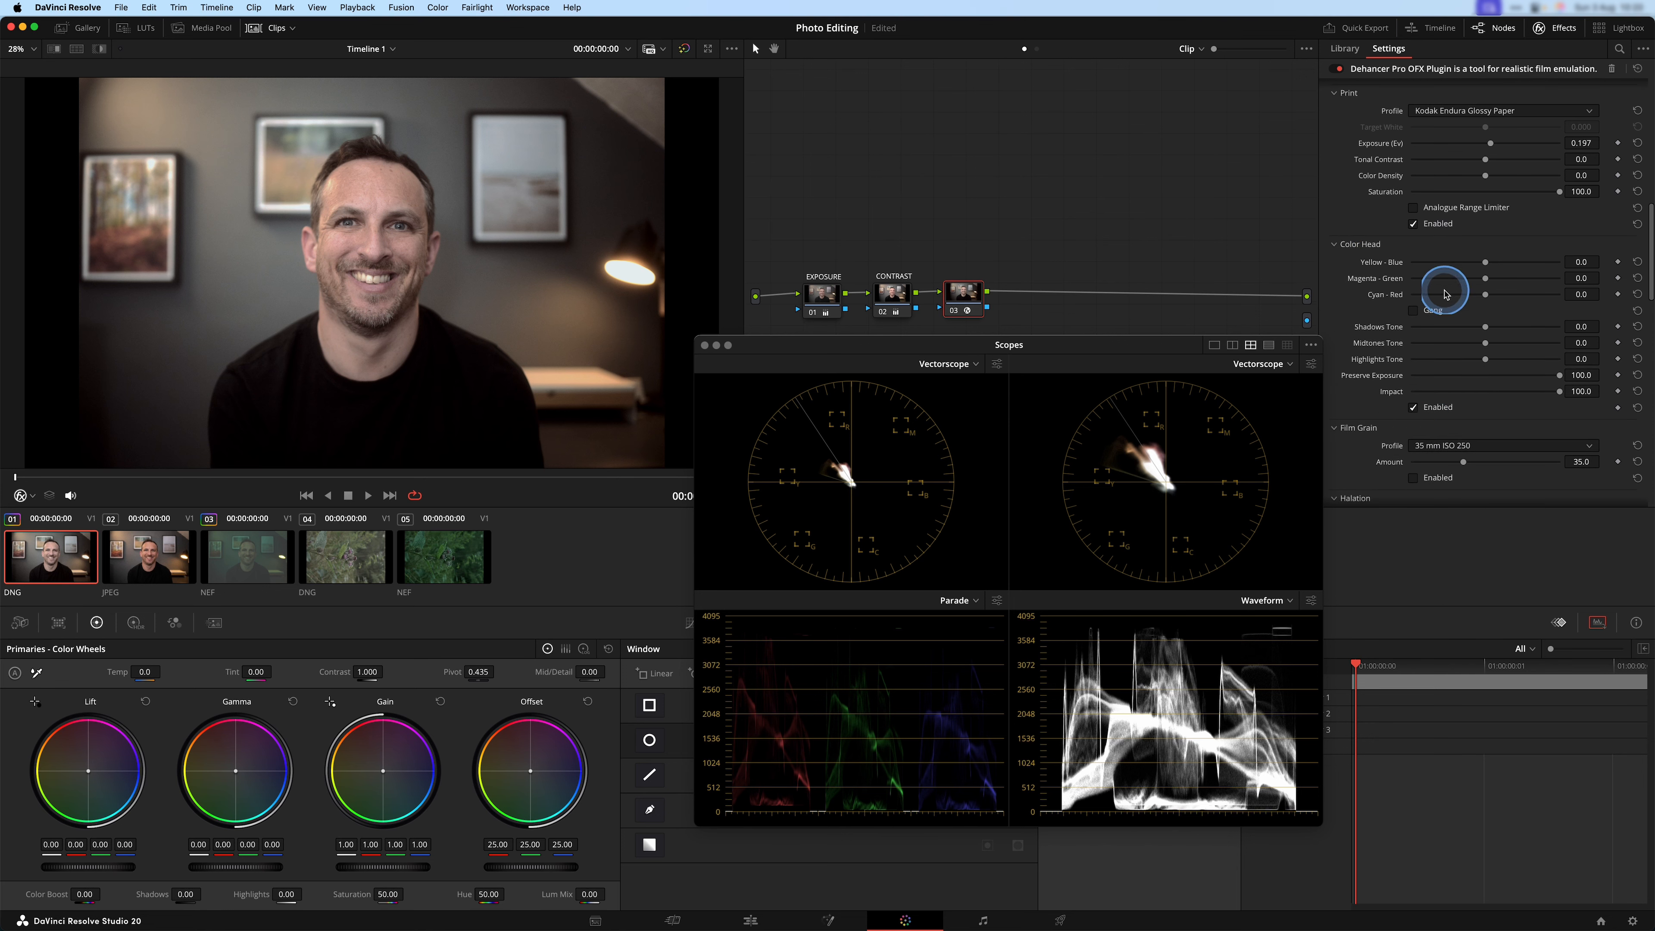
Try shifting the three Color Head colour axes together with Gang on, reset them, and turn Gang off.
{"action": "mouse_move", "coordinate": [1492, 299]}
{"action": "left_mouse_down"}
{"action": "mouse_move", "coordinate": [1543, 290]}
{"action": "mouse_move", "coordinate": [1459, 292]}
{"action": "mouse_move", "coordinate": [1504, 293]}
{"action": "mouse_move", "coordinate": [1485, 295]}
{"action": "left_mouse_up"}
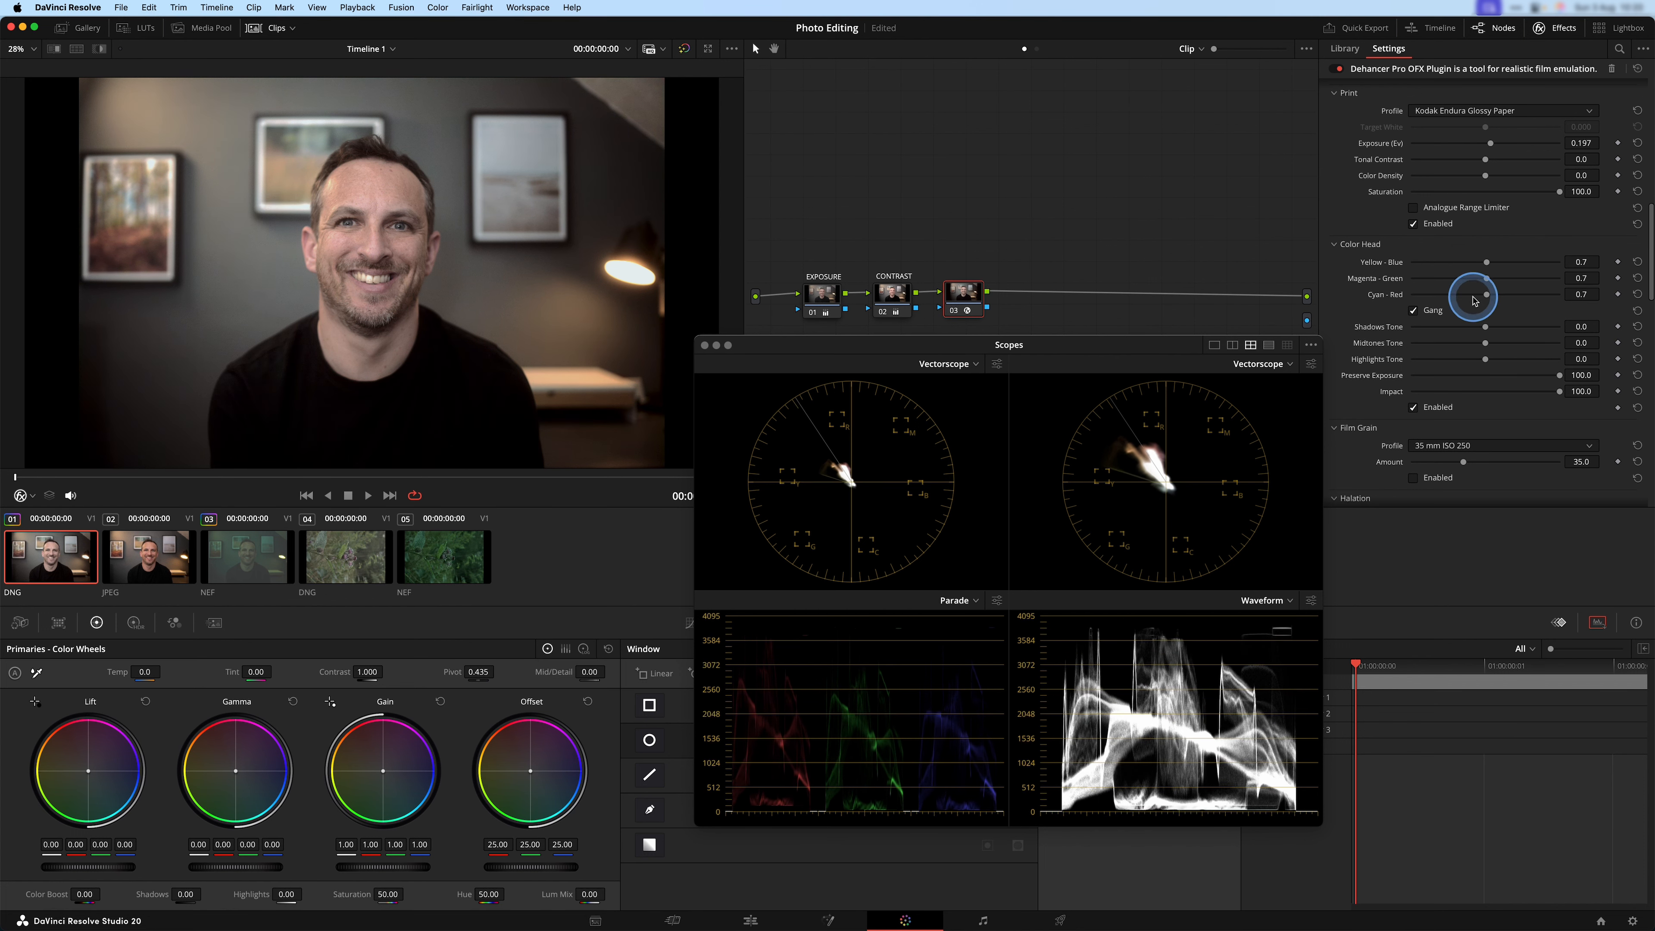
{"action": "left_click", "coordinate": [1637, 262]}
{"action": "left_click", "coordinate": [1412, 311]}
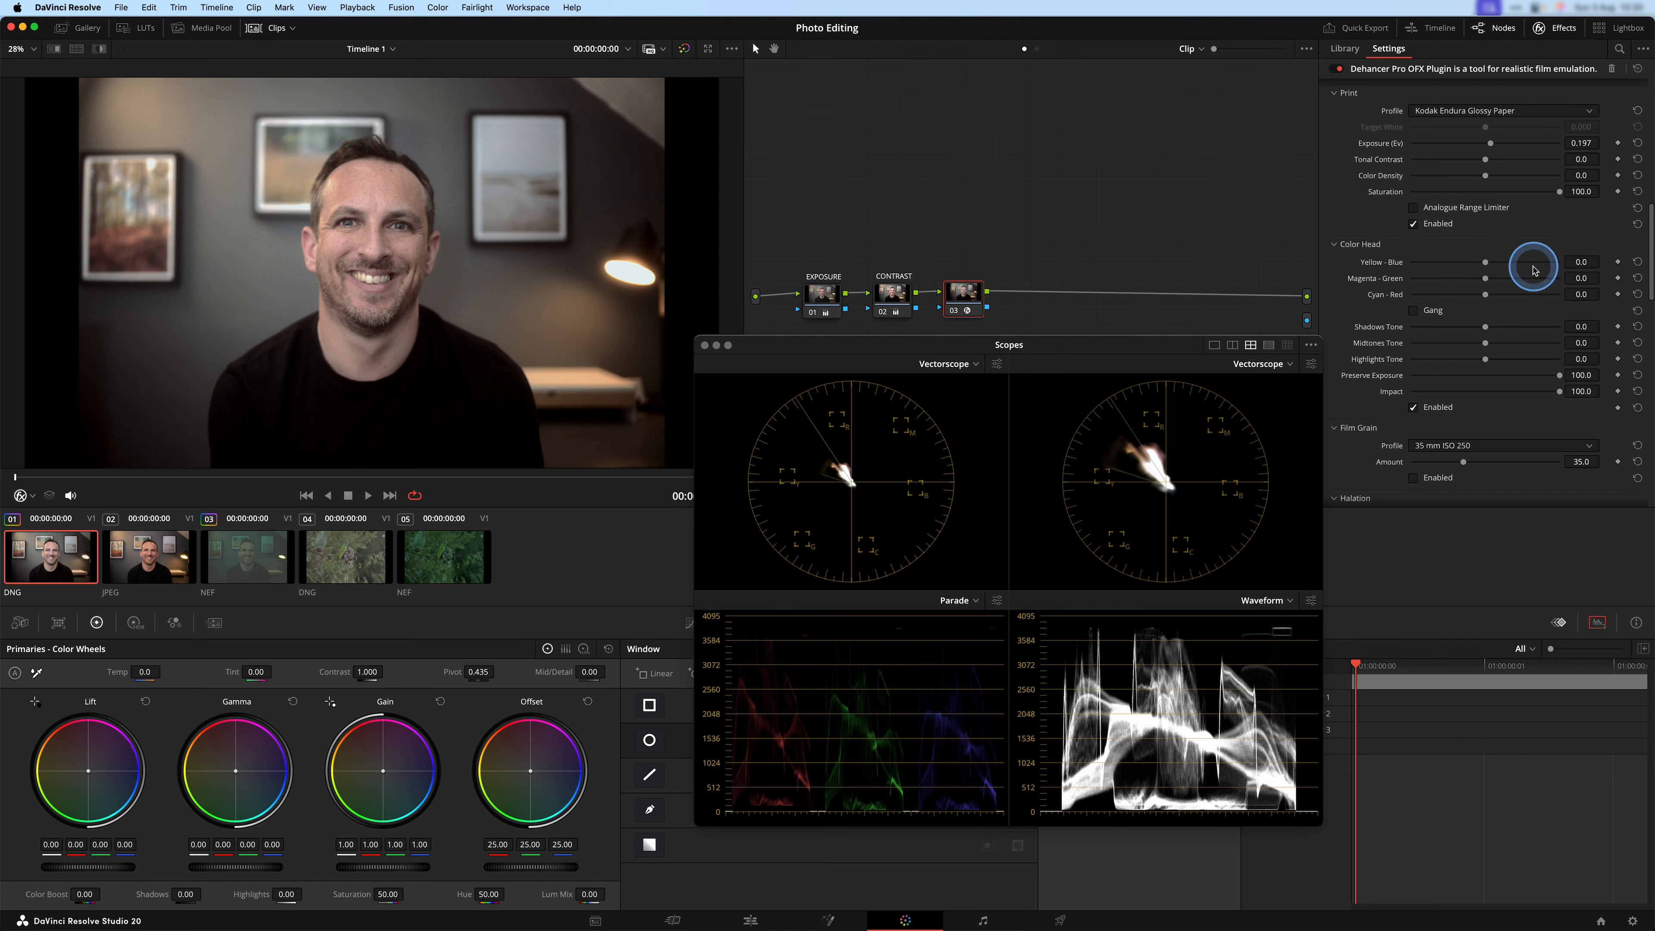
Try different Cyan - Red shifts in Color Head, including 24.7, checking the scopes, and reset the value.
{"action": "left_click_drag", "start_coordinate": [1489, 297], "coordinate": [1522, 298]}
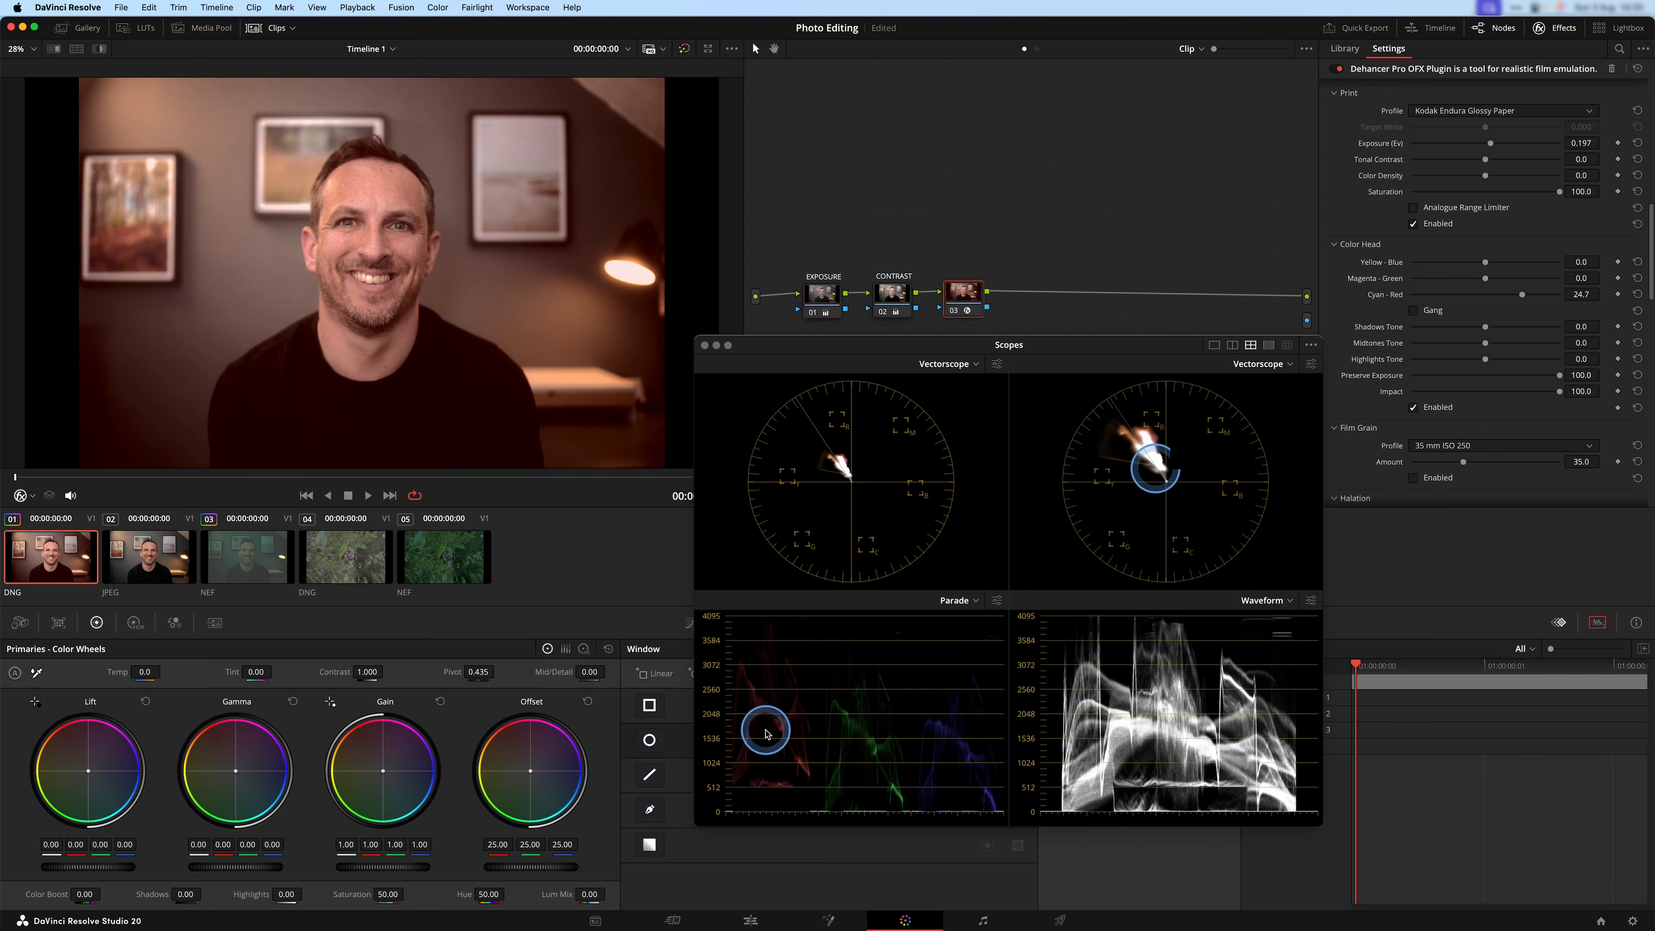
{"action": "key", "text": "ctrl"}
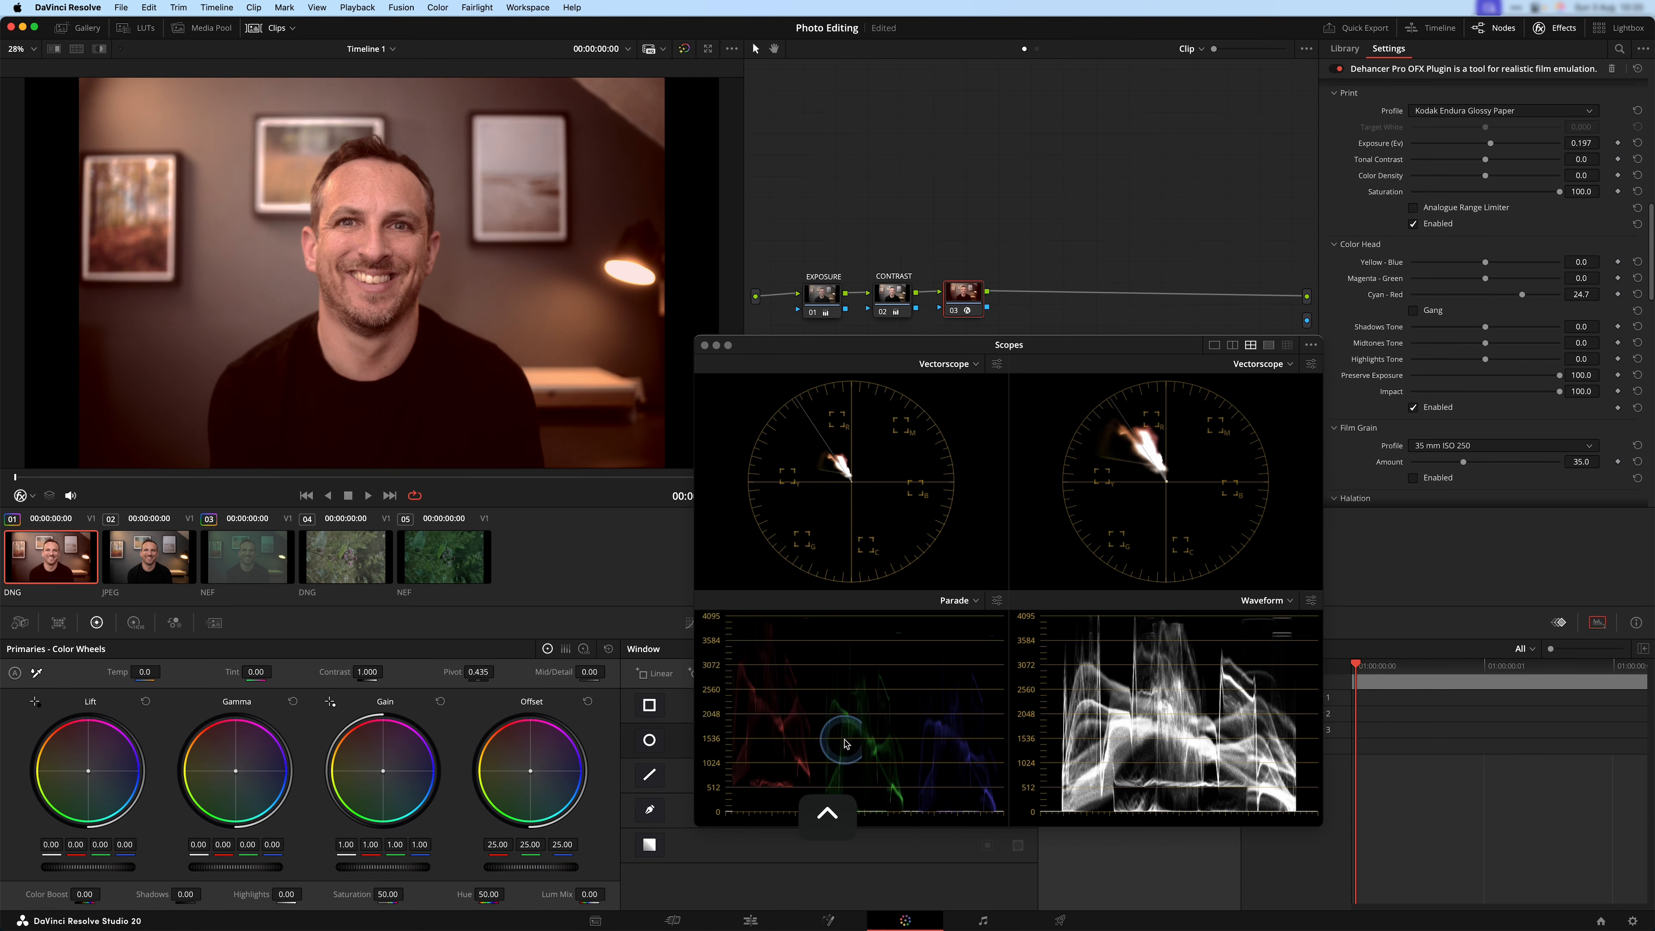
{"action": "key", "text": "ctrl"}
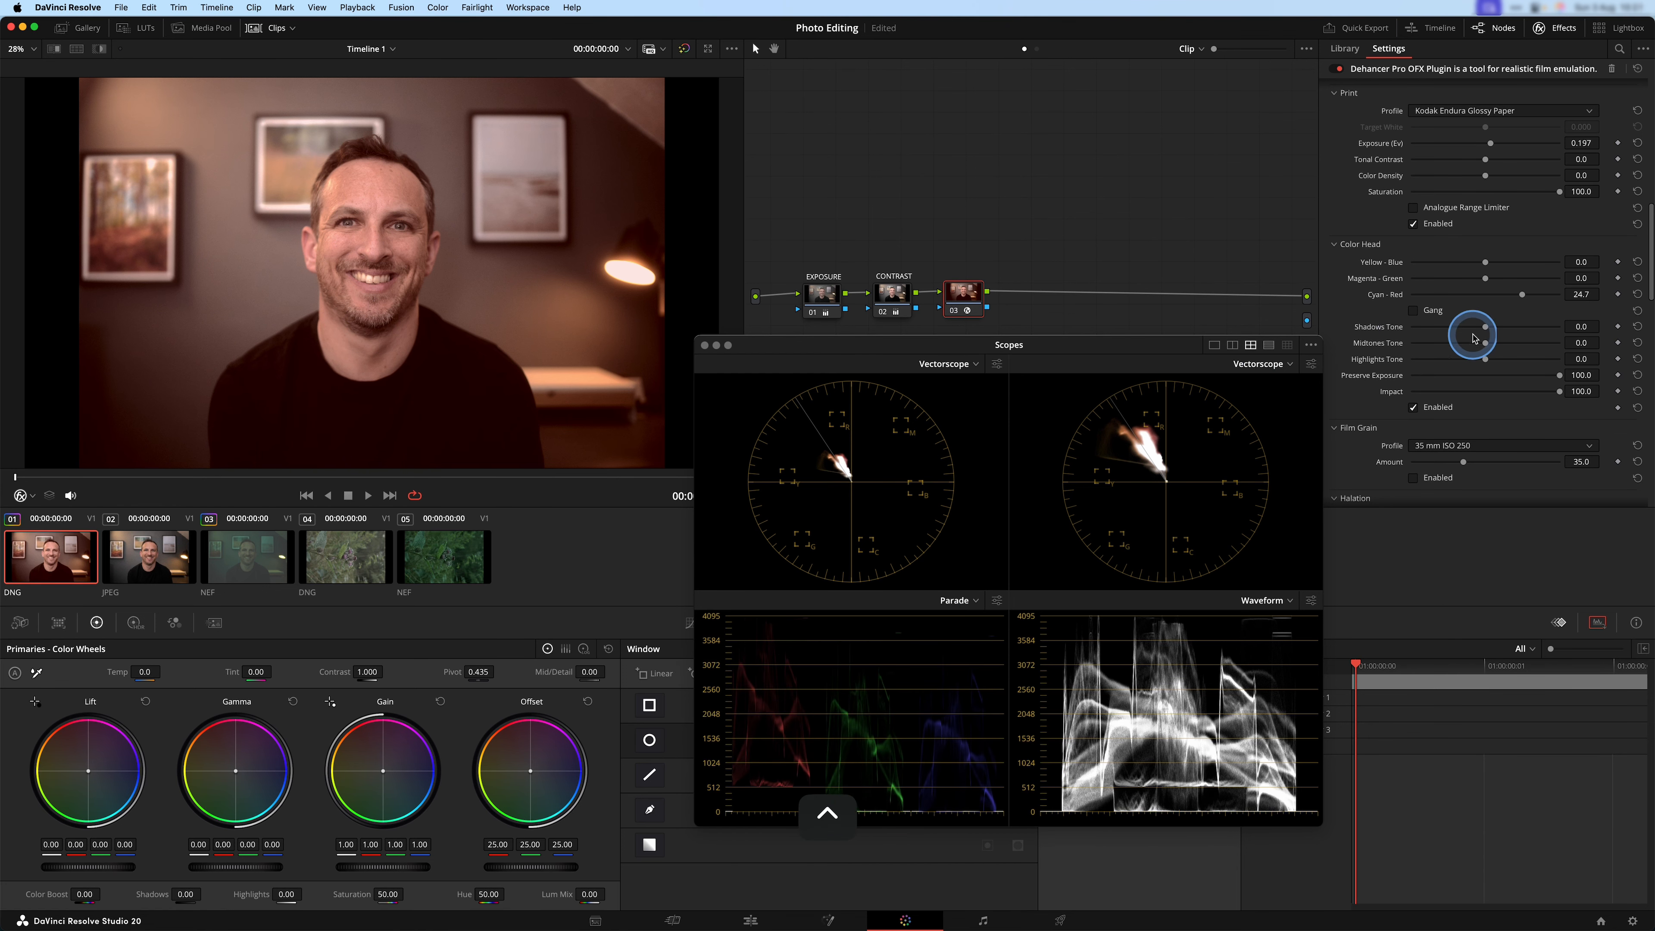
{"action": "left_click_drag", "start_coordinate": [1534, 297], "coordinate": [1364, 300]}
{"action": "left_click_drag", "start_coordinate": [1469, 293], "coordinate": [1497, 291]}
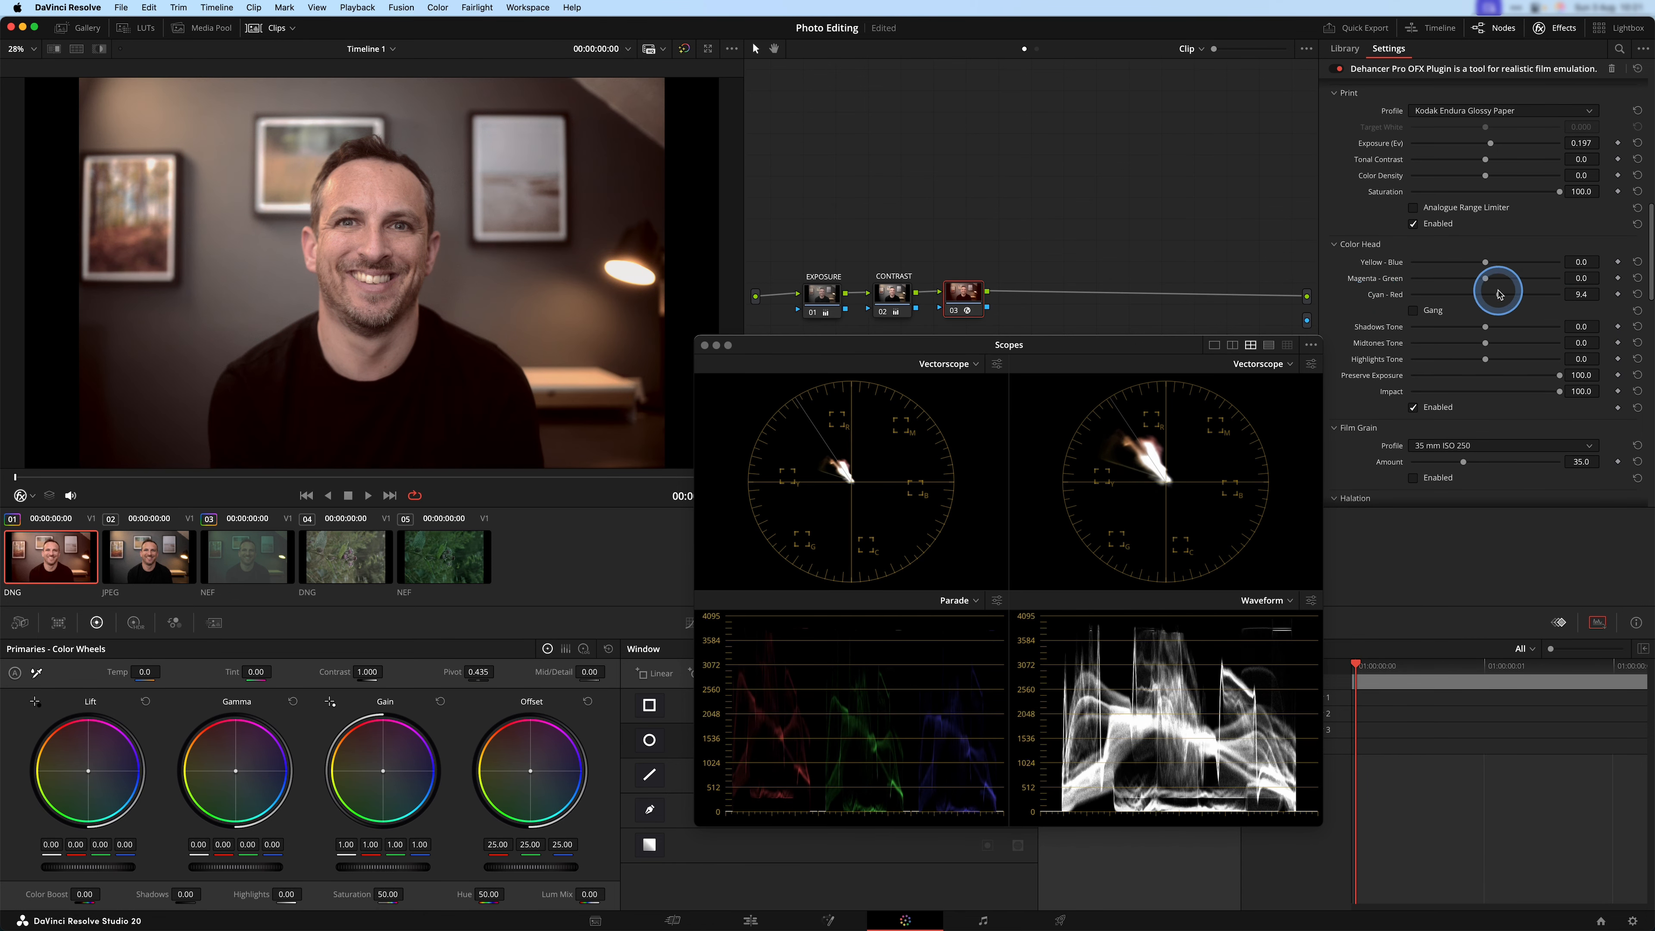
{"action": "double_click", "coordinate": [1382, 293]}
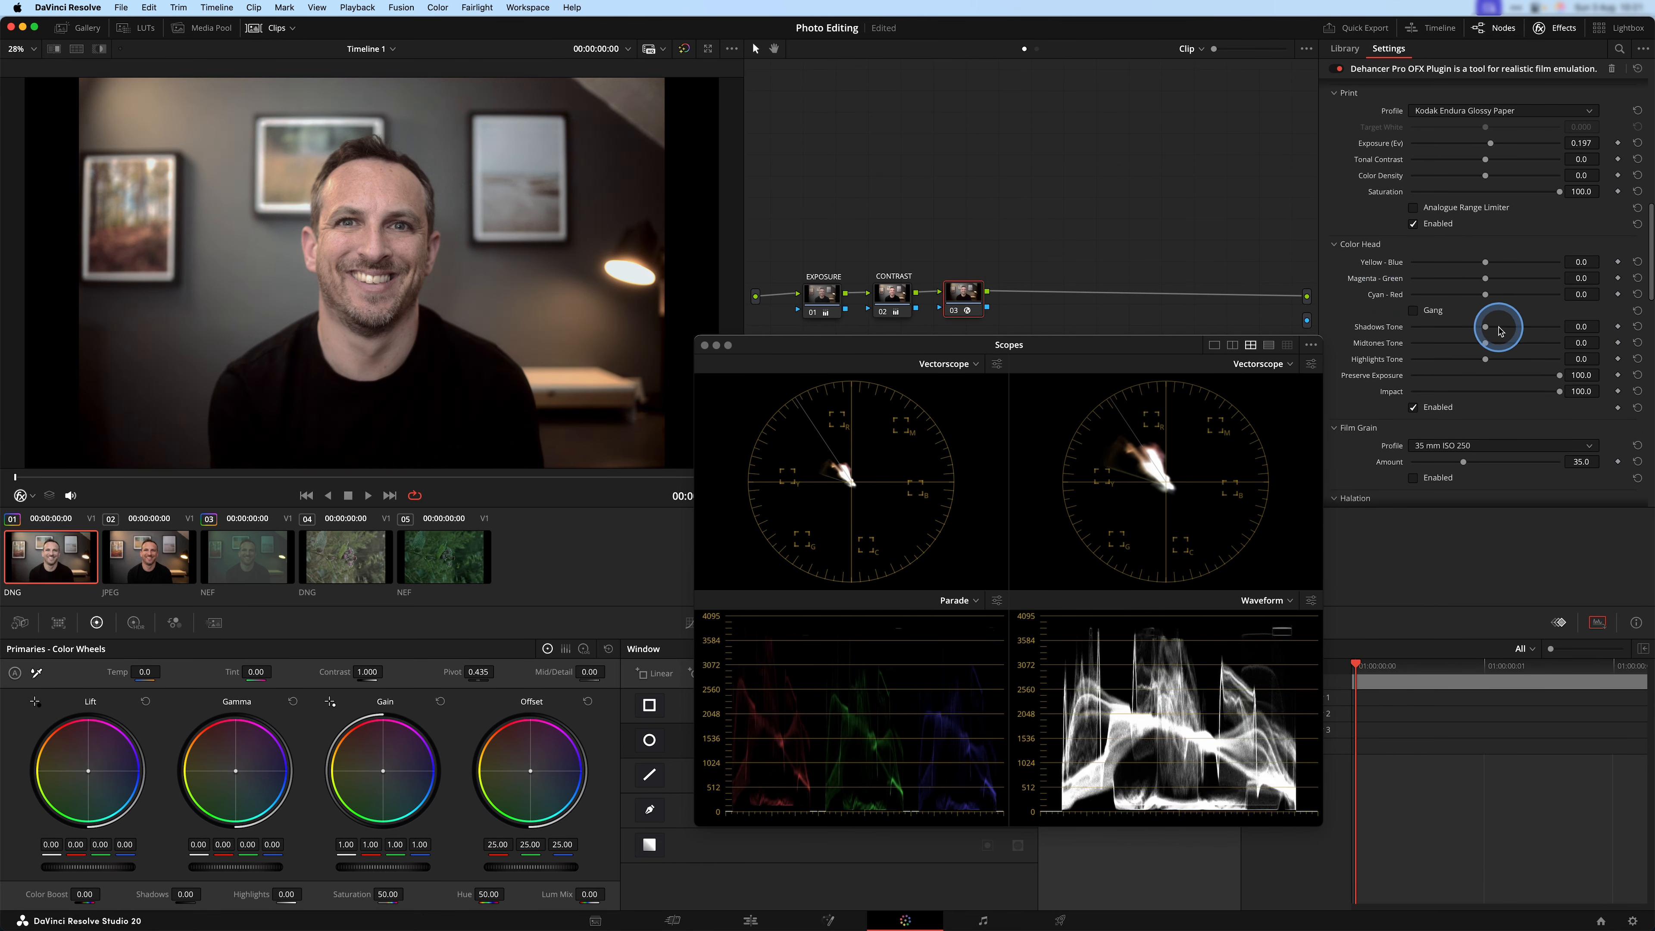
Set the Color Head Shadows Tone to -25.8 and Midtones Tone to 11.8.
{"action": "mouse_move", "coordinate": [1487, 329]}
{"action": "left_mouse_down"}
{"action": "mouse_move", "coordinate": [1455, 327]}
{"action": "mouse_move", "coordinate": [1502, 326]}
{"action": "mouse_move", "coordinate": [1467, 335]}
{"action": "left_mouse_up"}
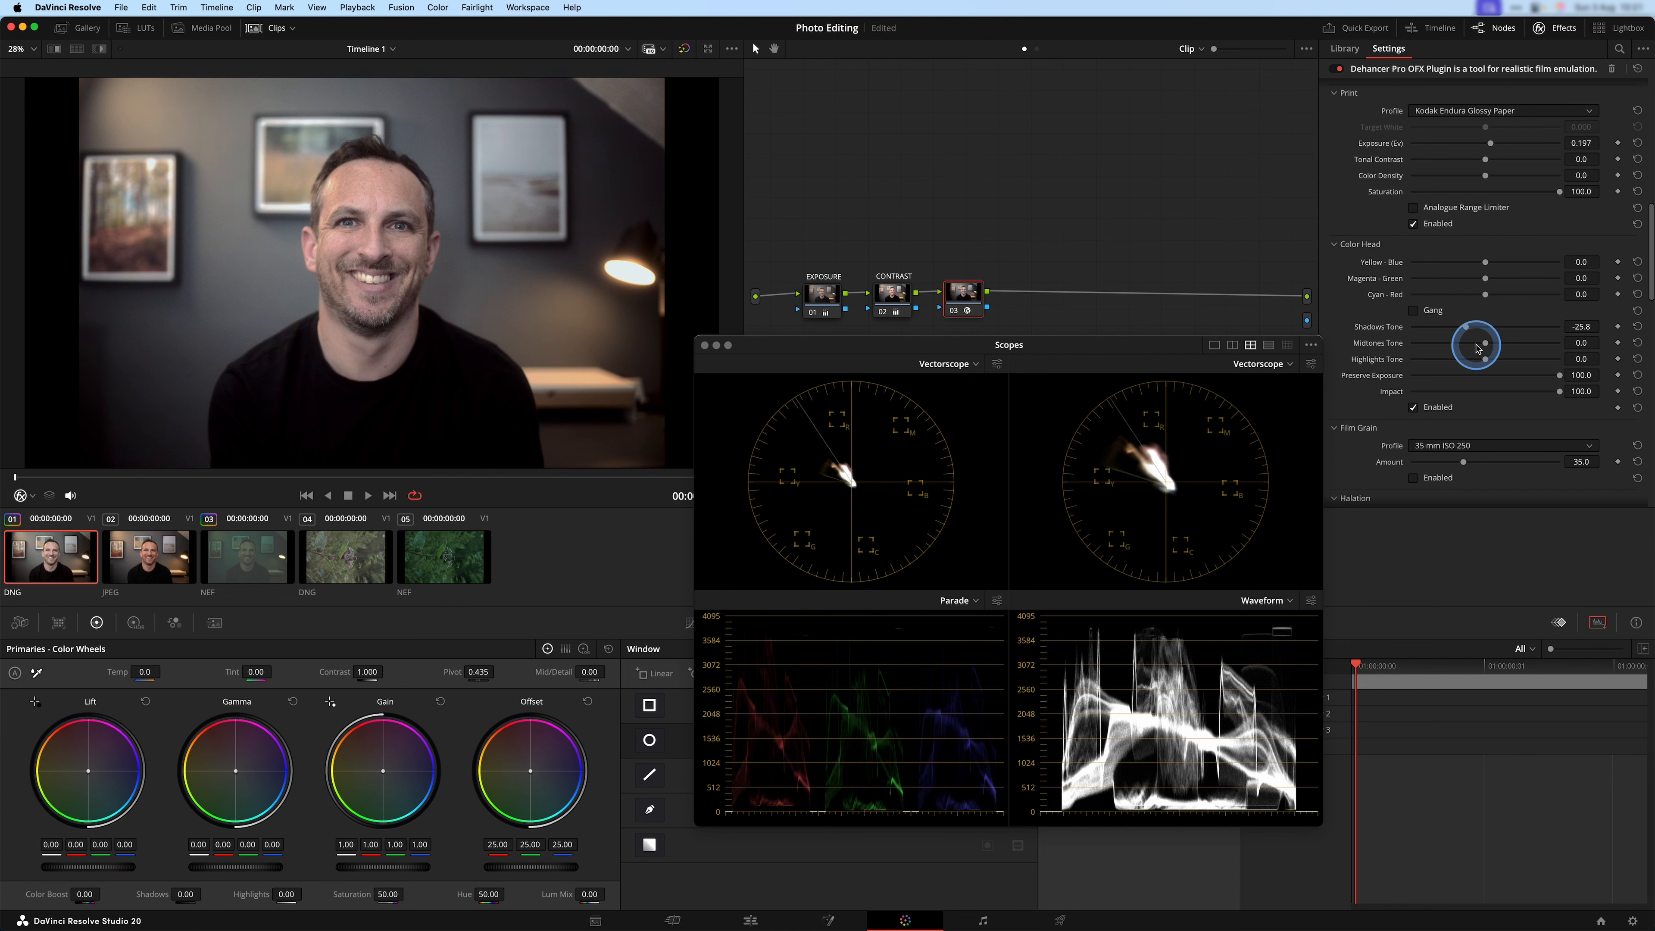
{"action": "left_click_drag", "start_coordinate": [1488, 346], "coordinate": [1495, 346]}
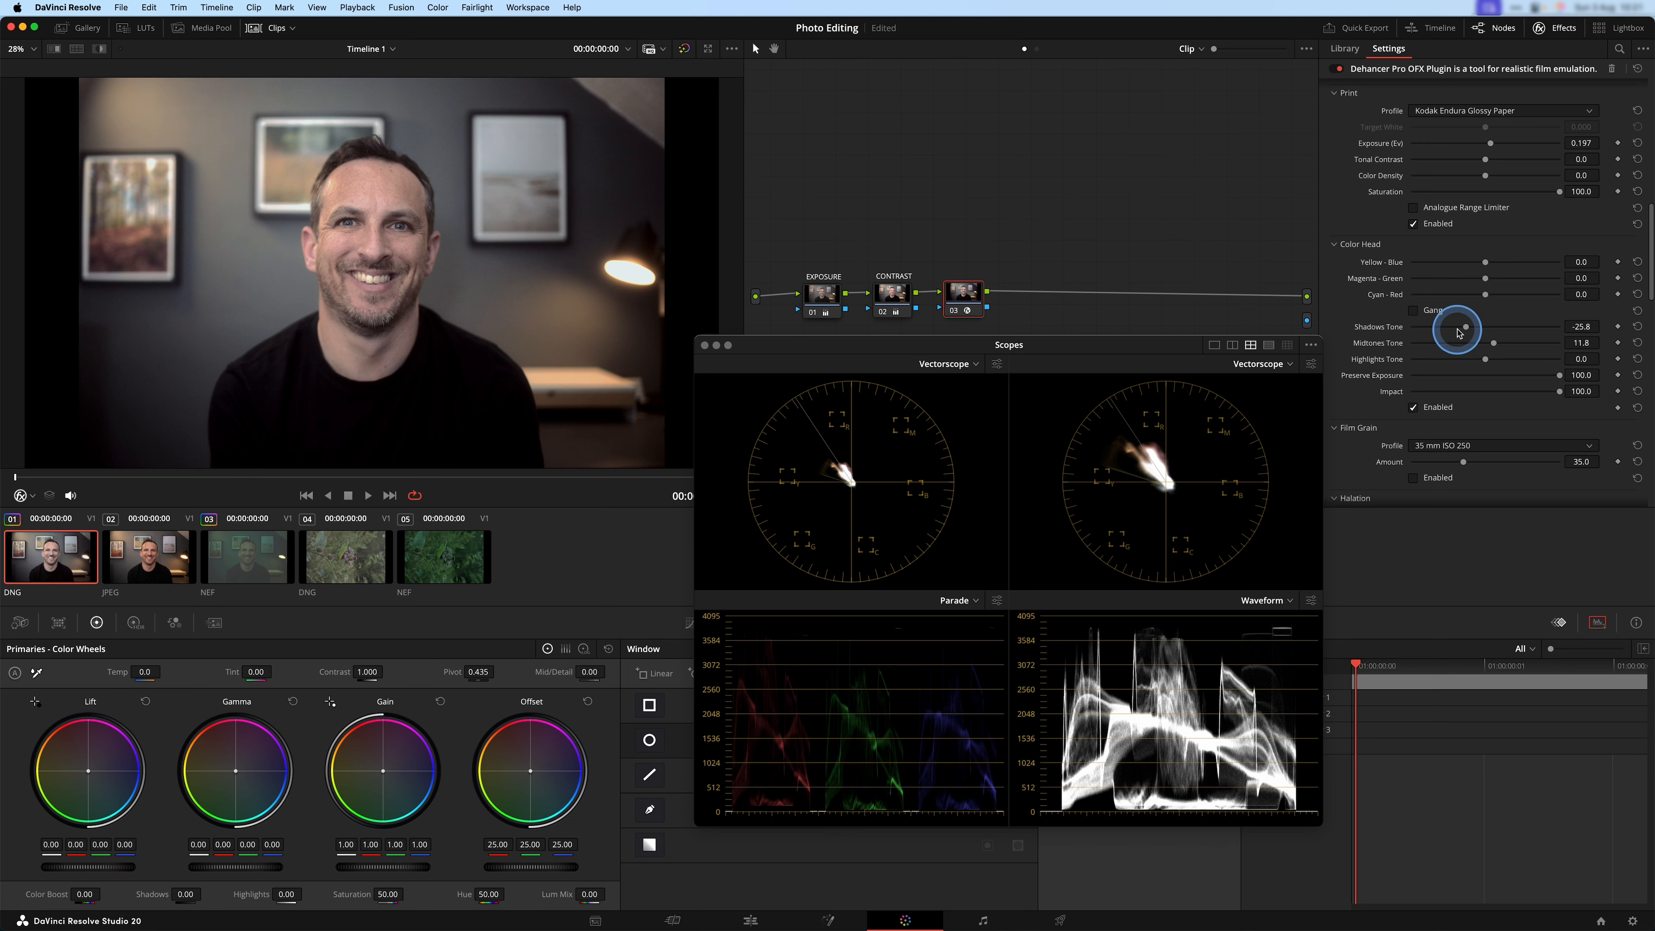
Enable Film Grain with its Amount at 5.2, and compare the portrait with the grain off and on.
{"action": "scroll", "coordinate": [1335, 329], "scroll_direction": "down", "scroll_amount": 3}
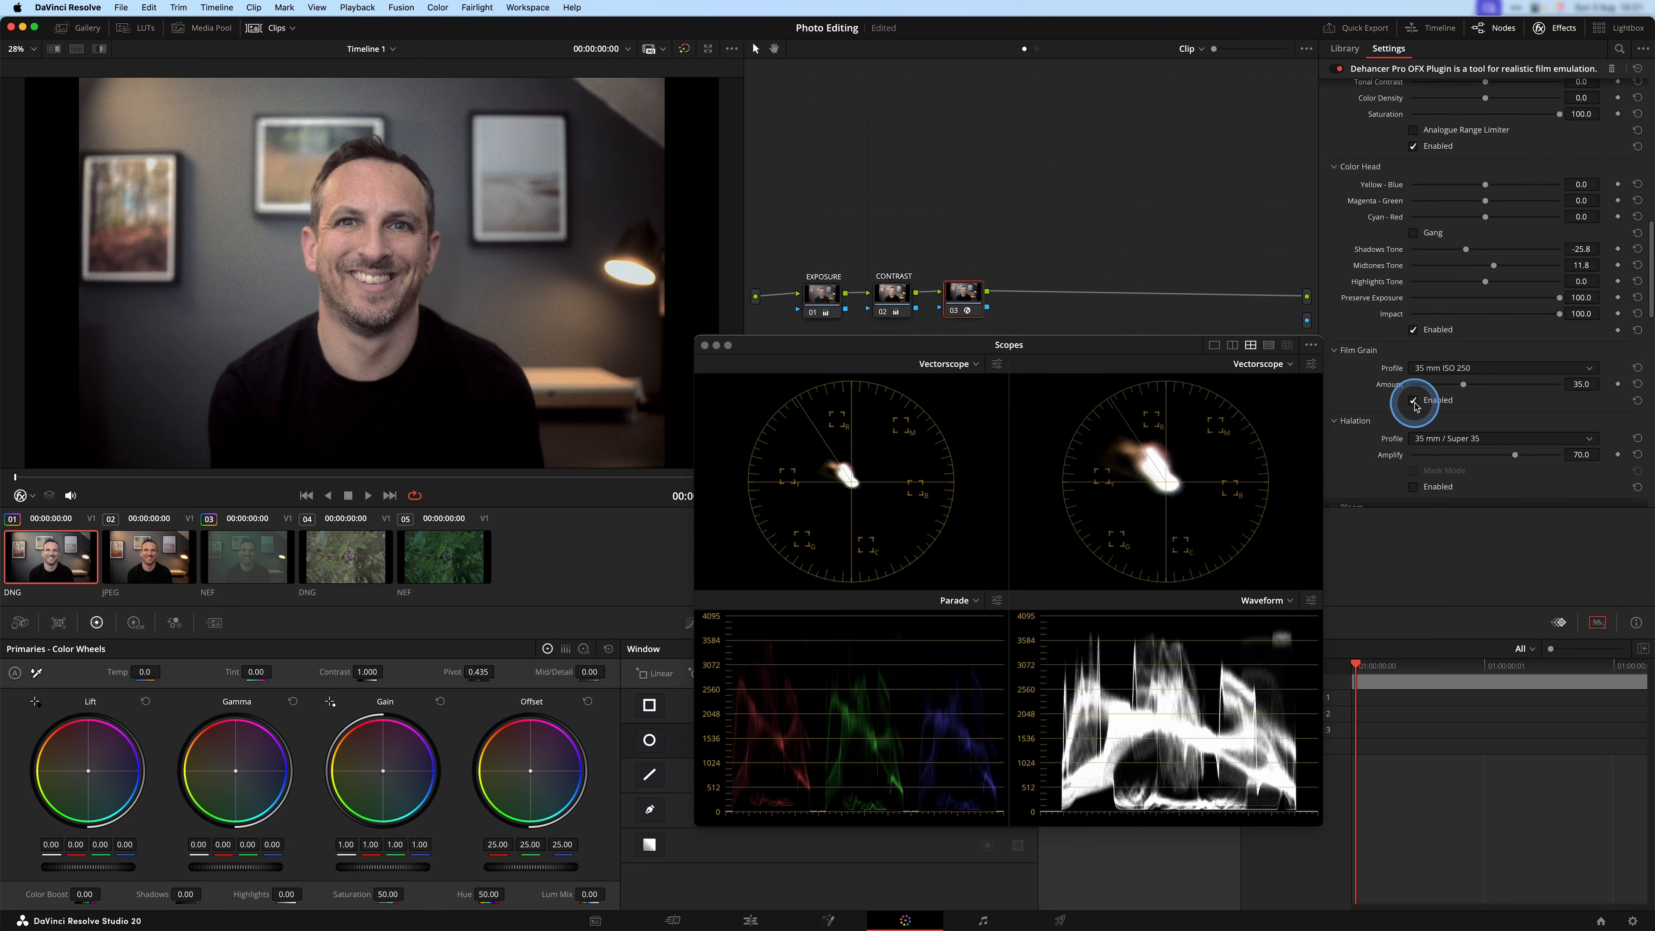
{"action": "left_click_drag", "start_coordinate": [1465, 388], "coordinate": [1421, 388]}
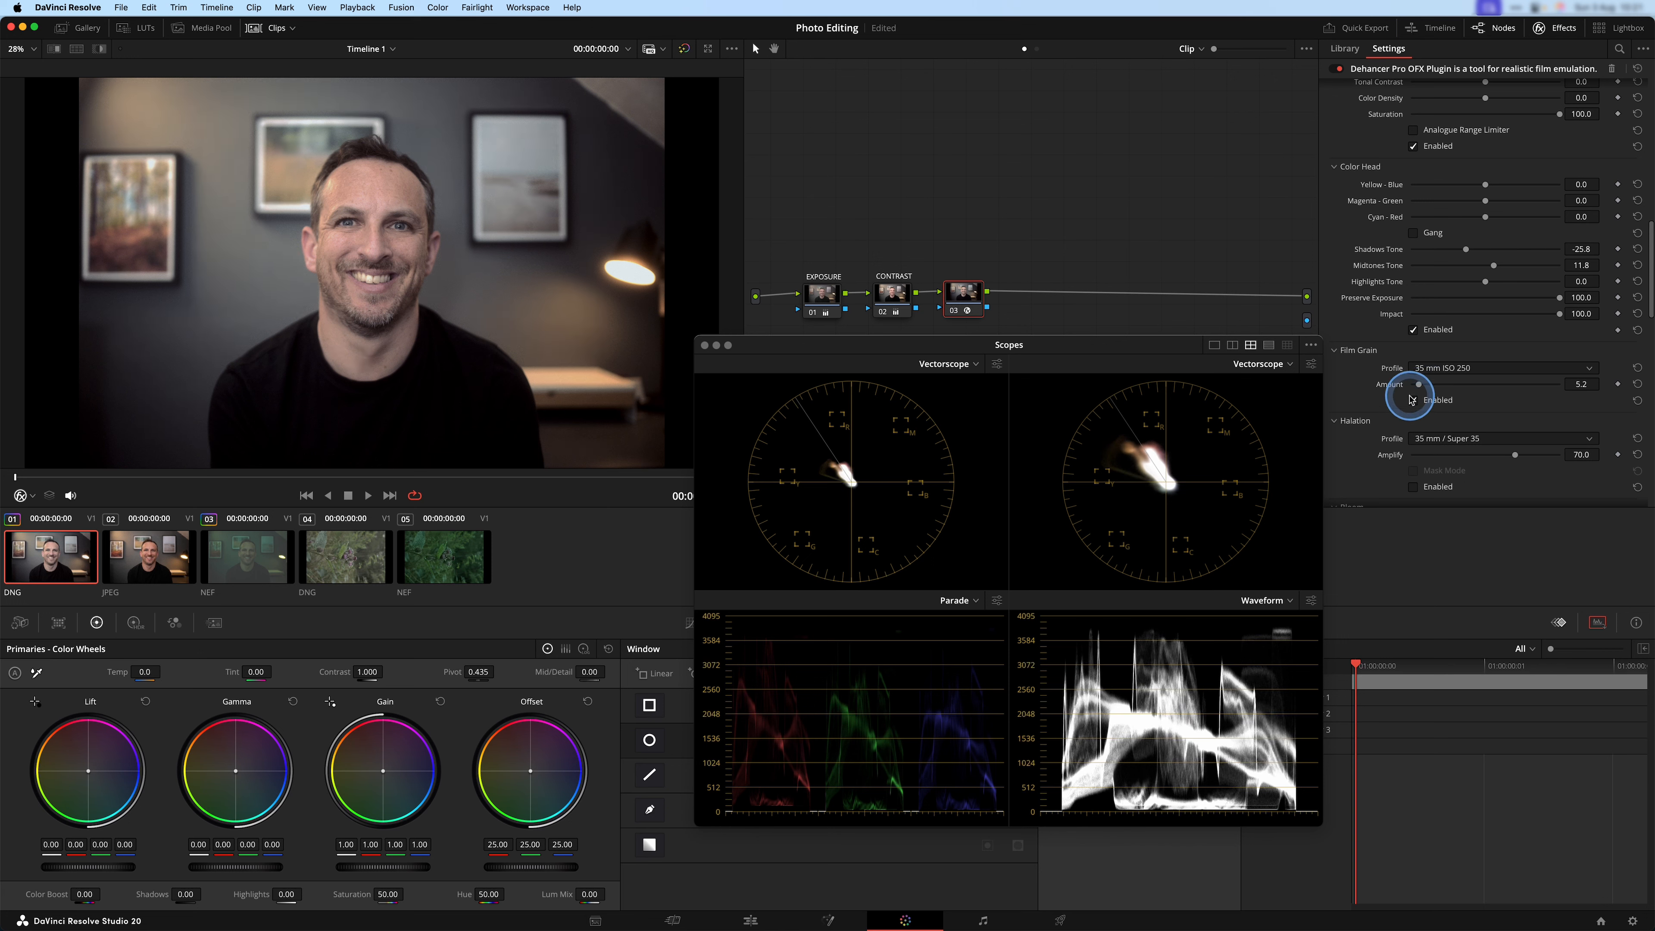
{"action": "left_click", "coordinate": [1413, 399]}
{"action": "left_click", "coordinate": [1412, 400]}
{"action": "left_click", "coordinate": [1413, 399]}
{"action": "left_click", "coordinate": [1412, 399]}
Enable Halation and Bloom with their 35 mm / Super 35 profiles.
{"action": "scroll", "coordinate": [1401, 391], "scroll_direction": "down", "scroll_amount": 2}
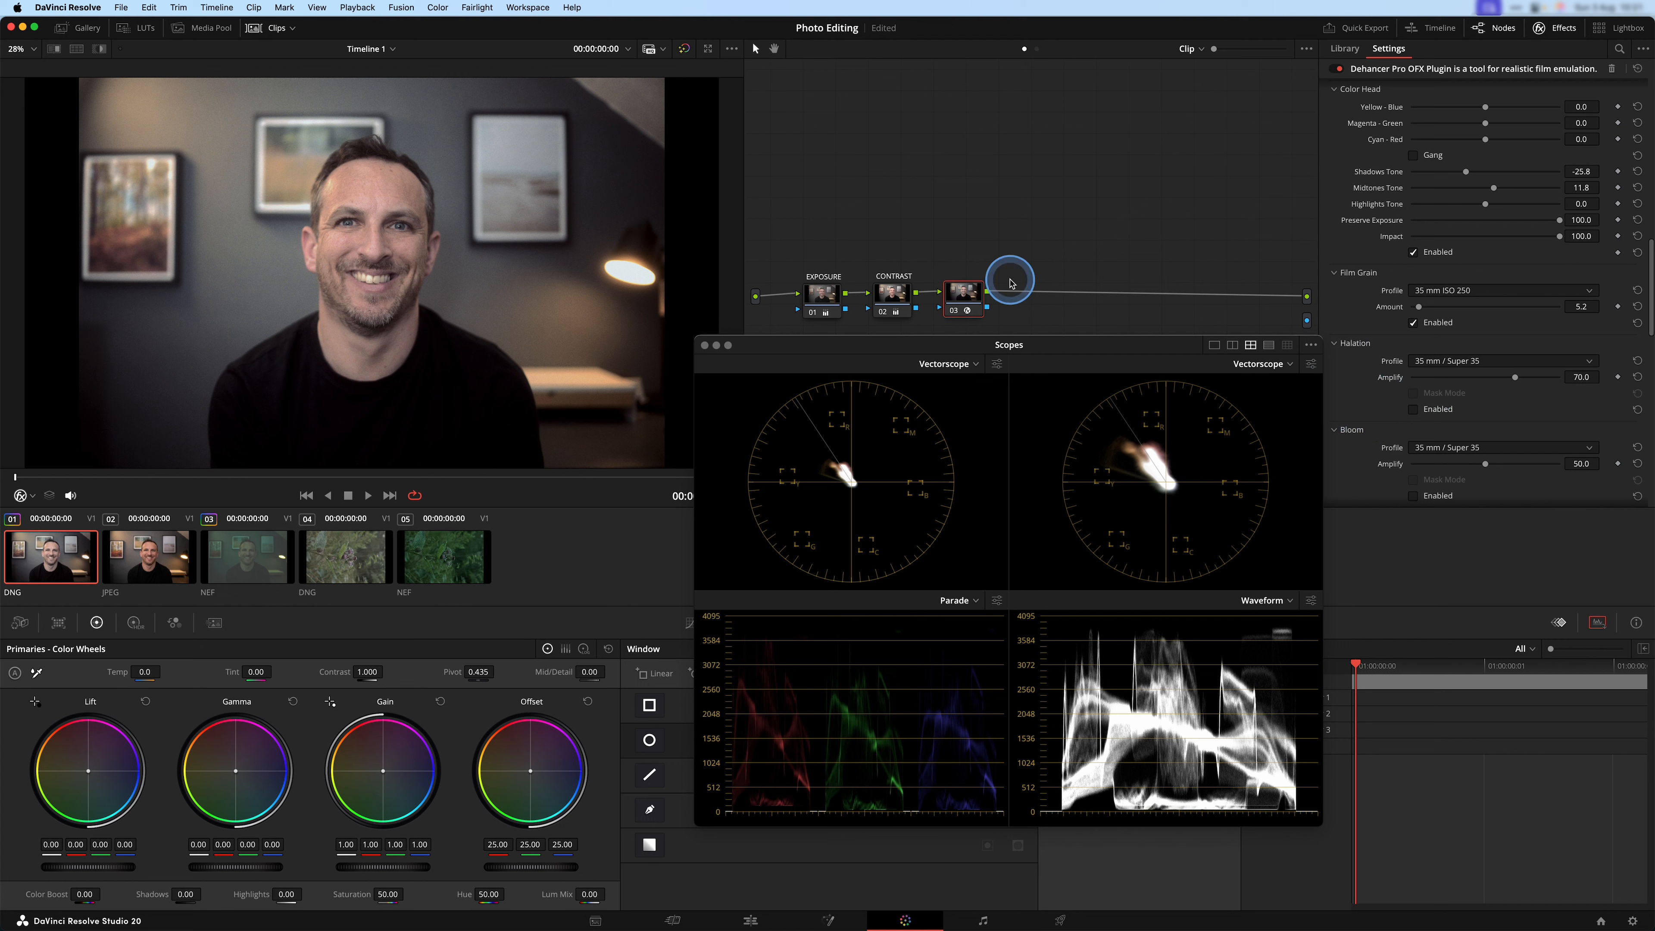
{"action": "key", "text": "ctrl"}
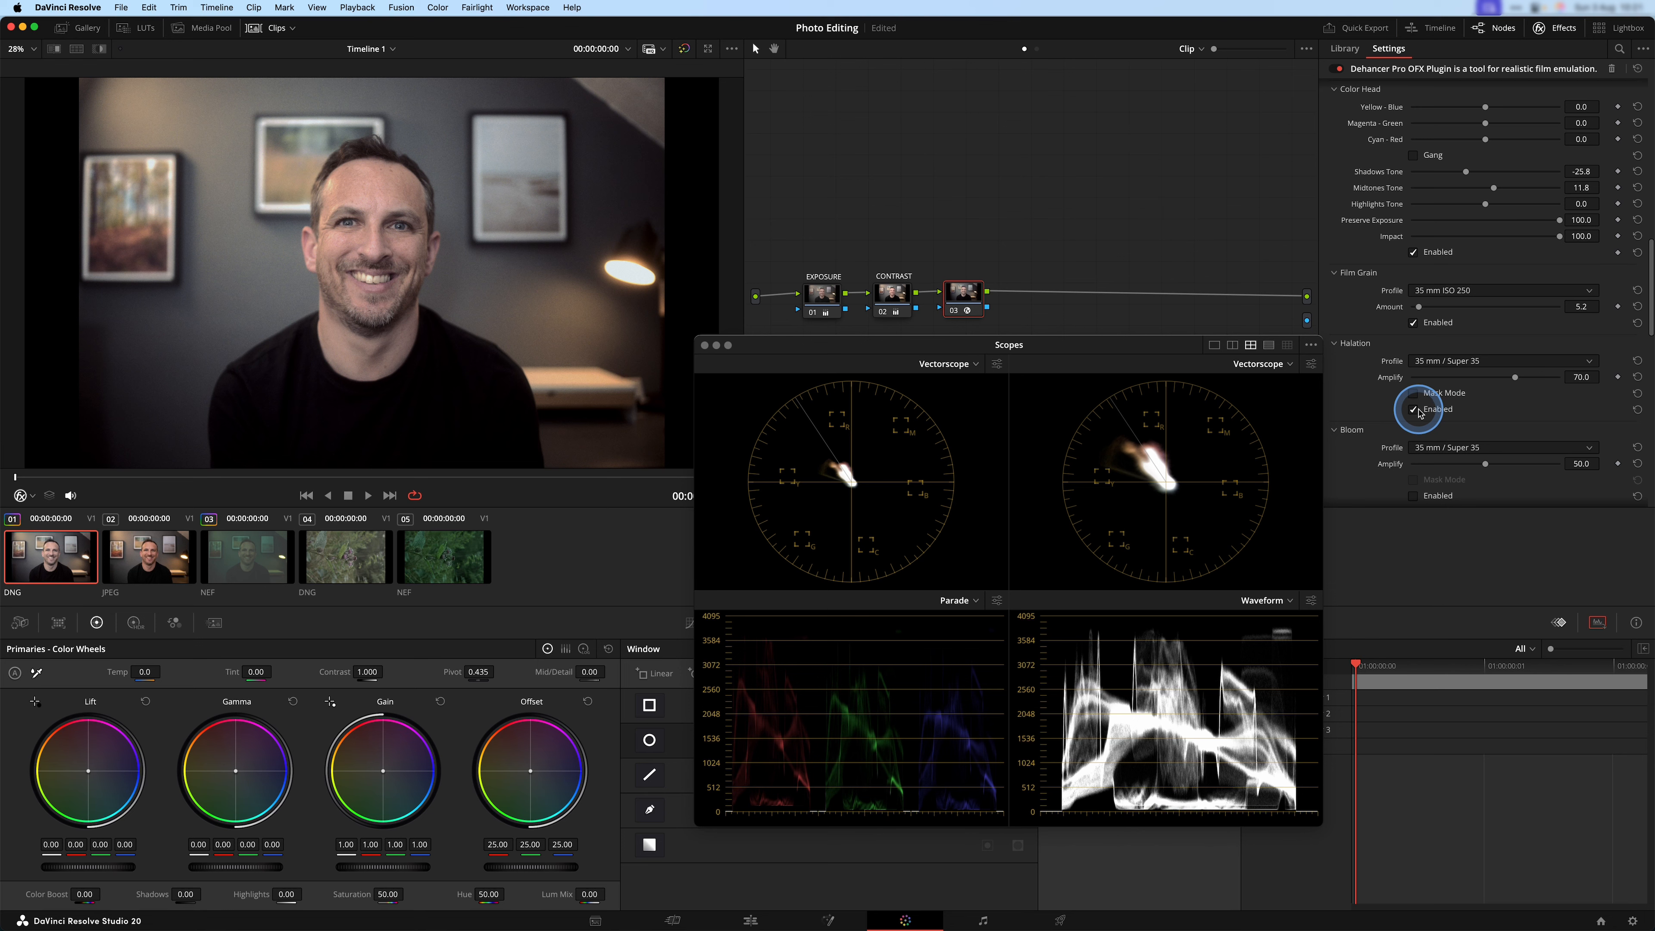
{"action": "left_click", "coordinate": [1419, 497]}
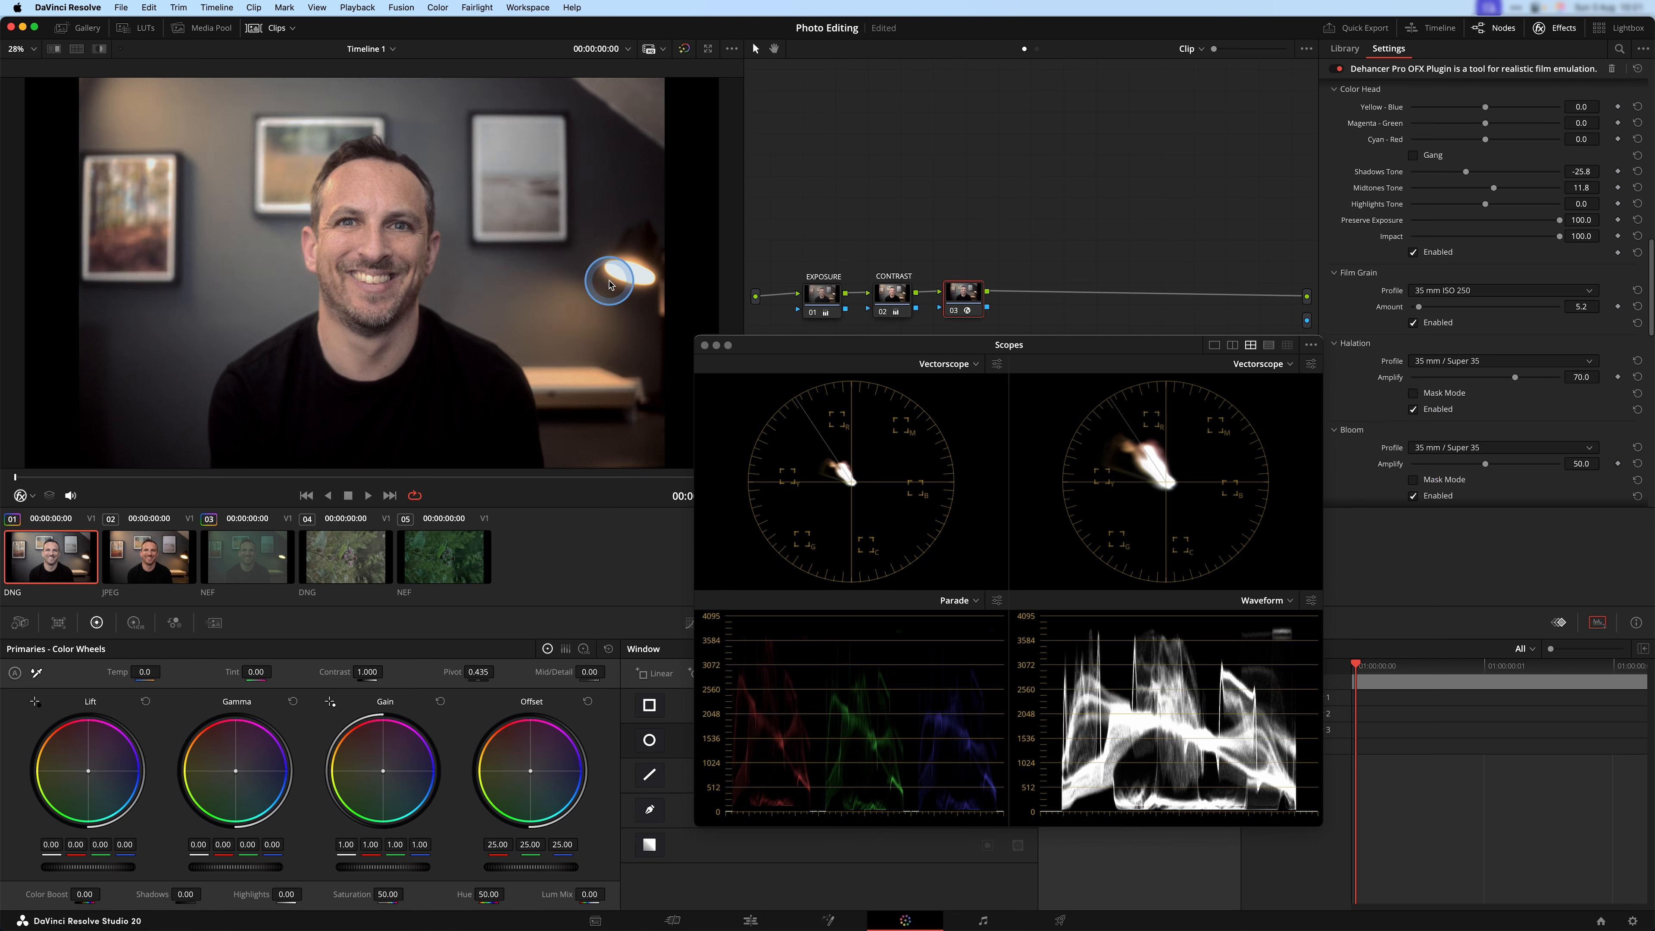
Compare Bloom and Halation off and on around the lamp, and set the Bloom Amplify to 20.5.
{"action": "key", "text": "ctrl"}
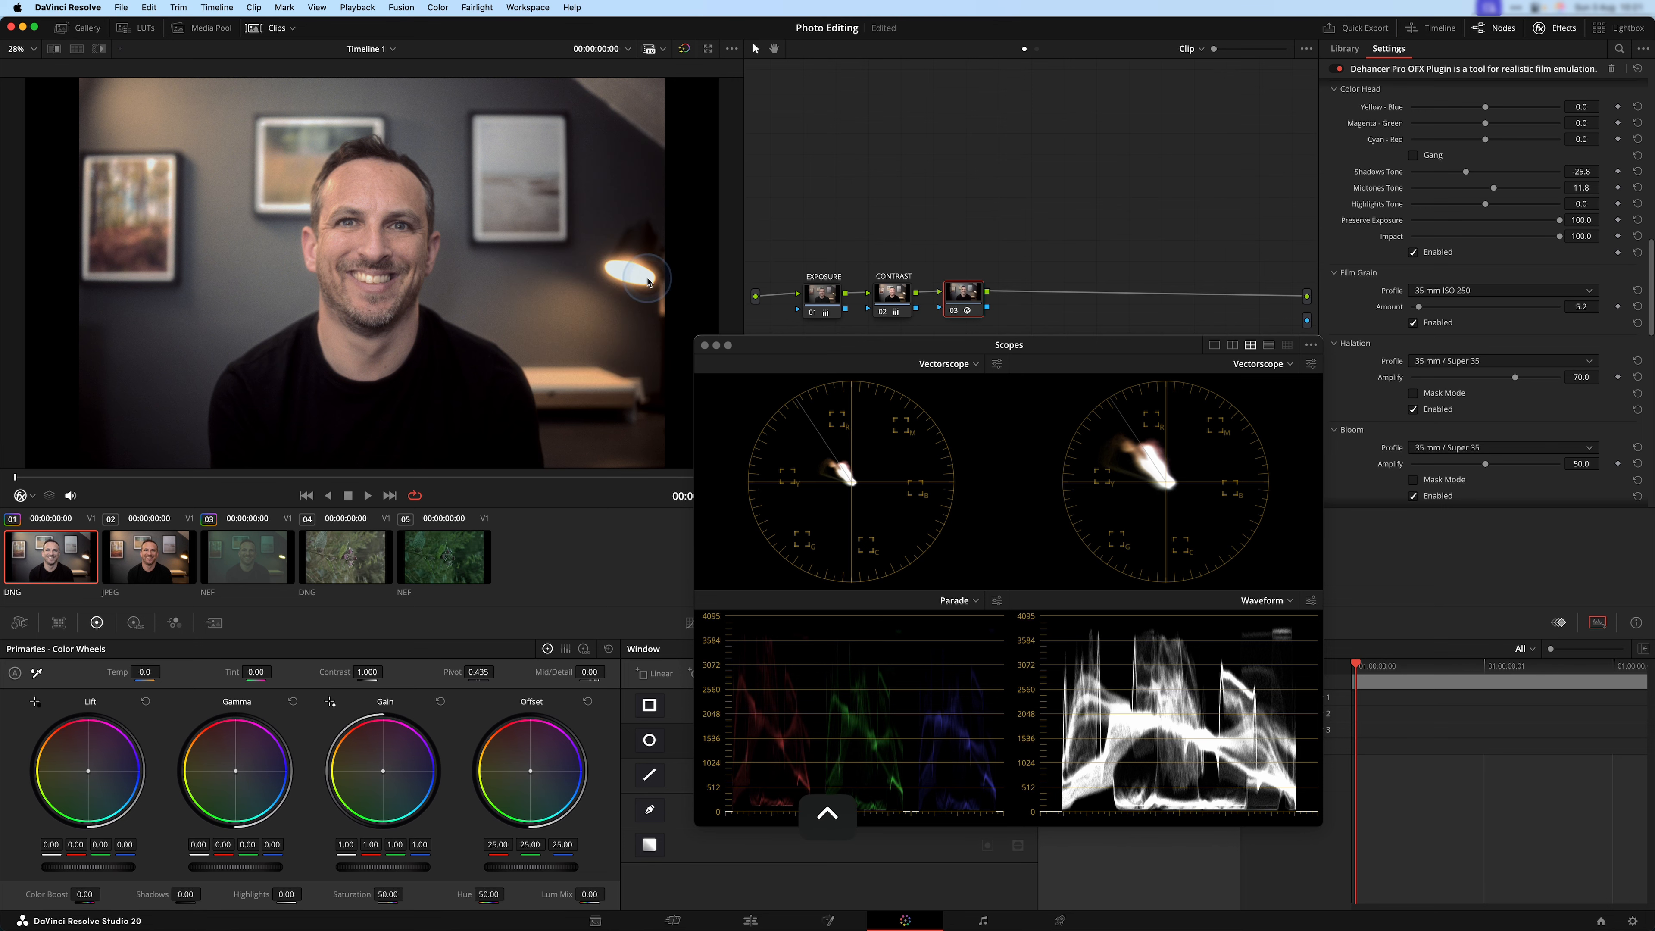
{"action": "left_click", "coordinate": [1412, 497]}
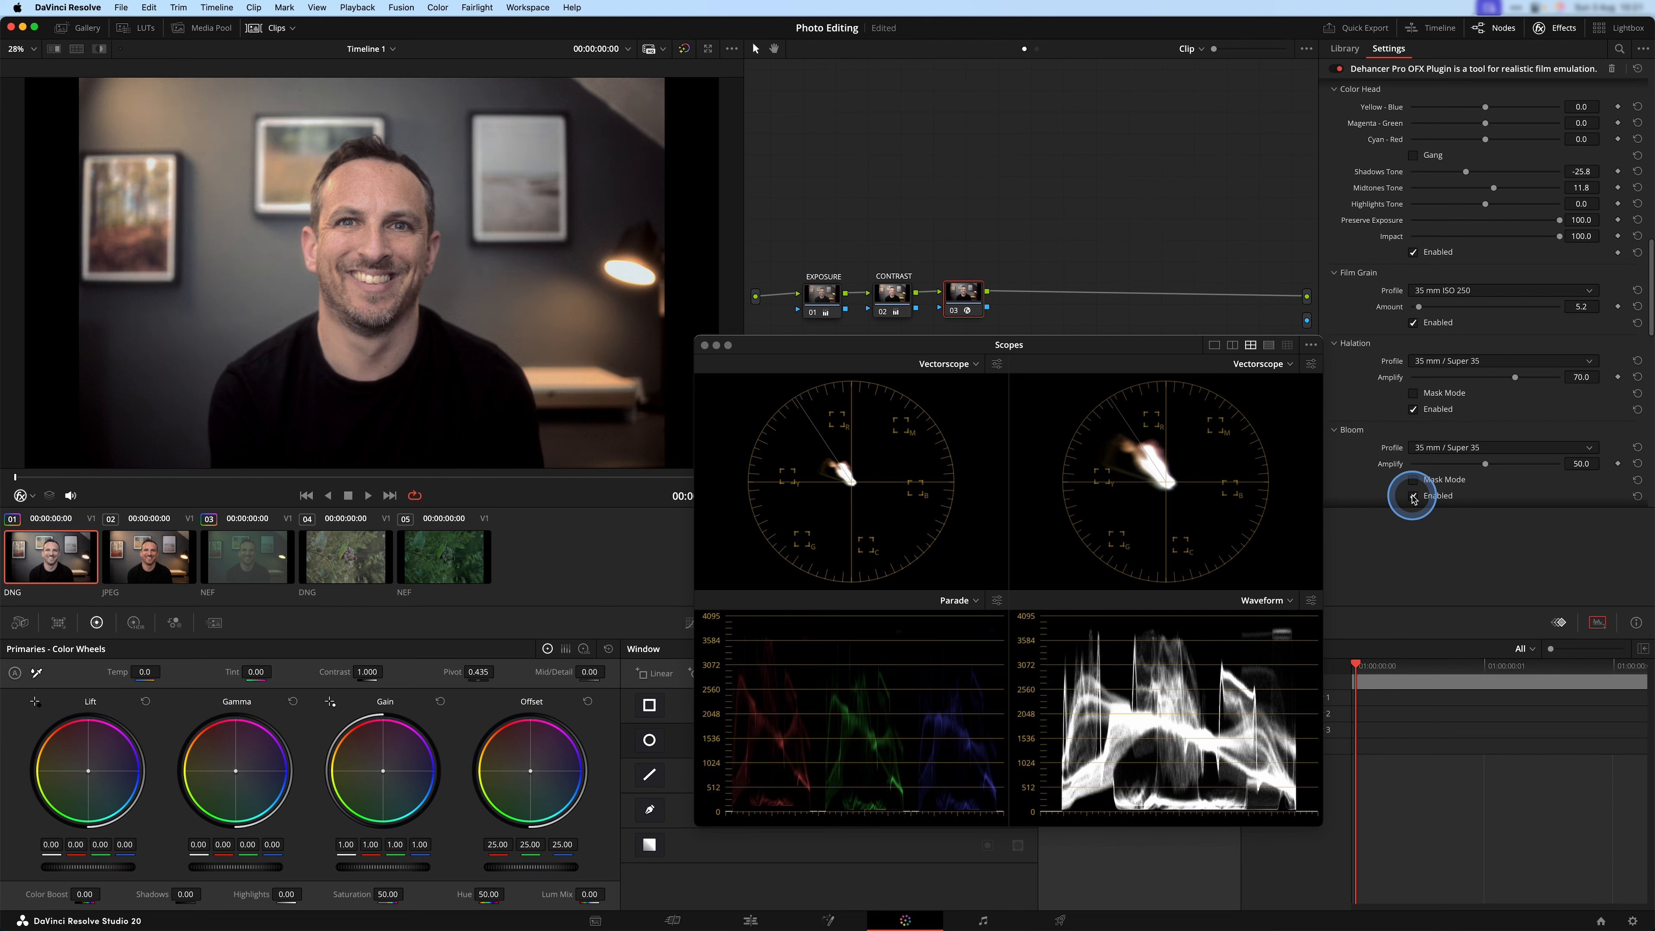
{"action": "left_click", "coordinate": [1413, 497]}
{"action": "left_click", "coordinate": [1413, 497]}
{"action": "left_click", "coordinate": [1485, 464]}
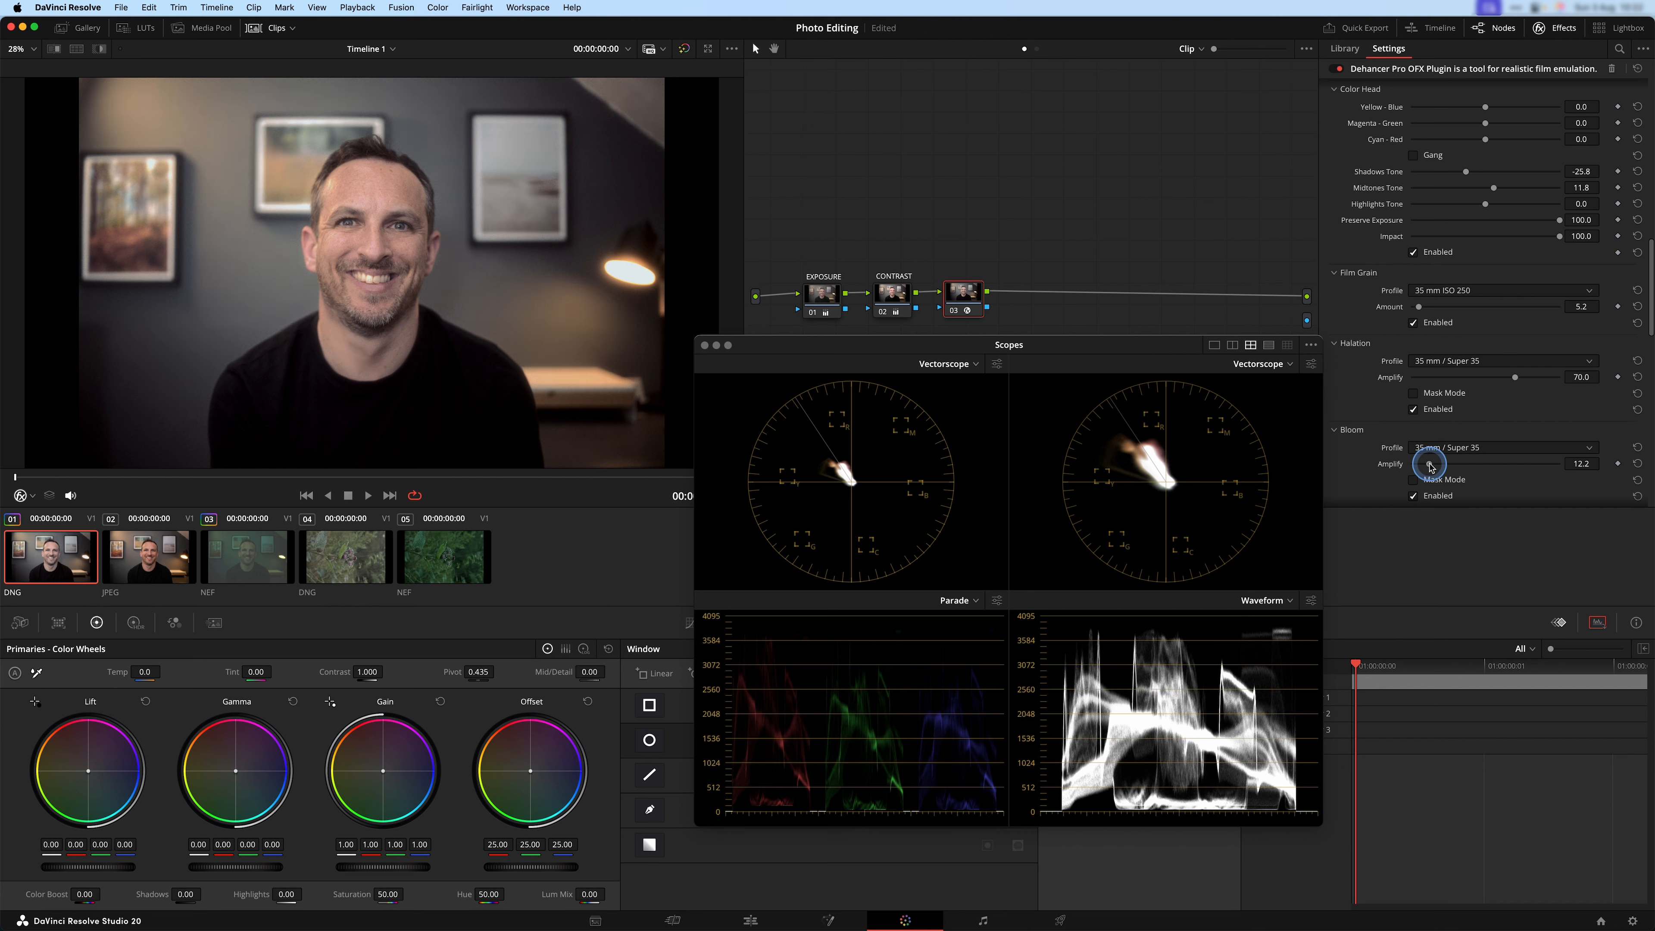
{"action": "left_click_drag", "start_coordinate": [1570, 465], "coordinate": [1392, 468]}
{"action": "left_click", "coordinate": [1413, 409]}
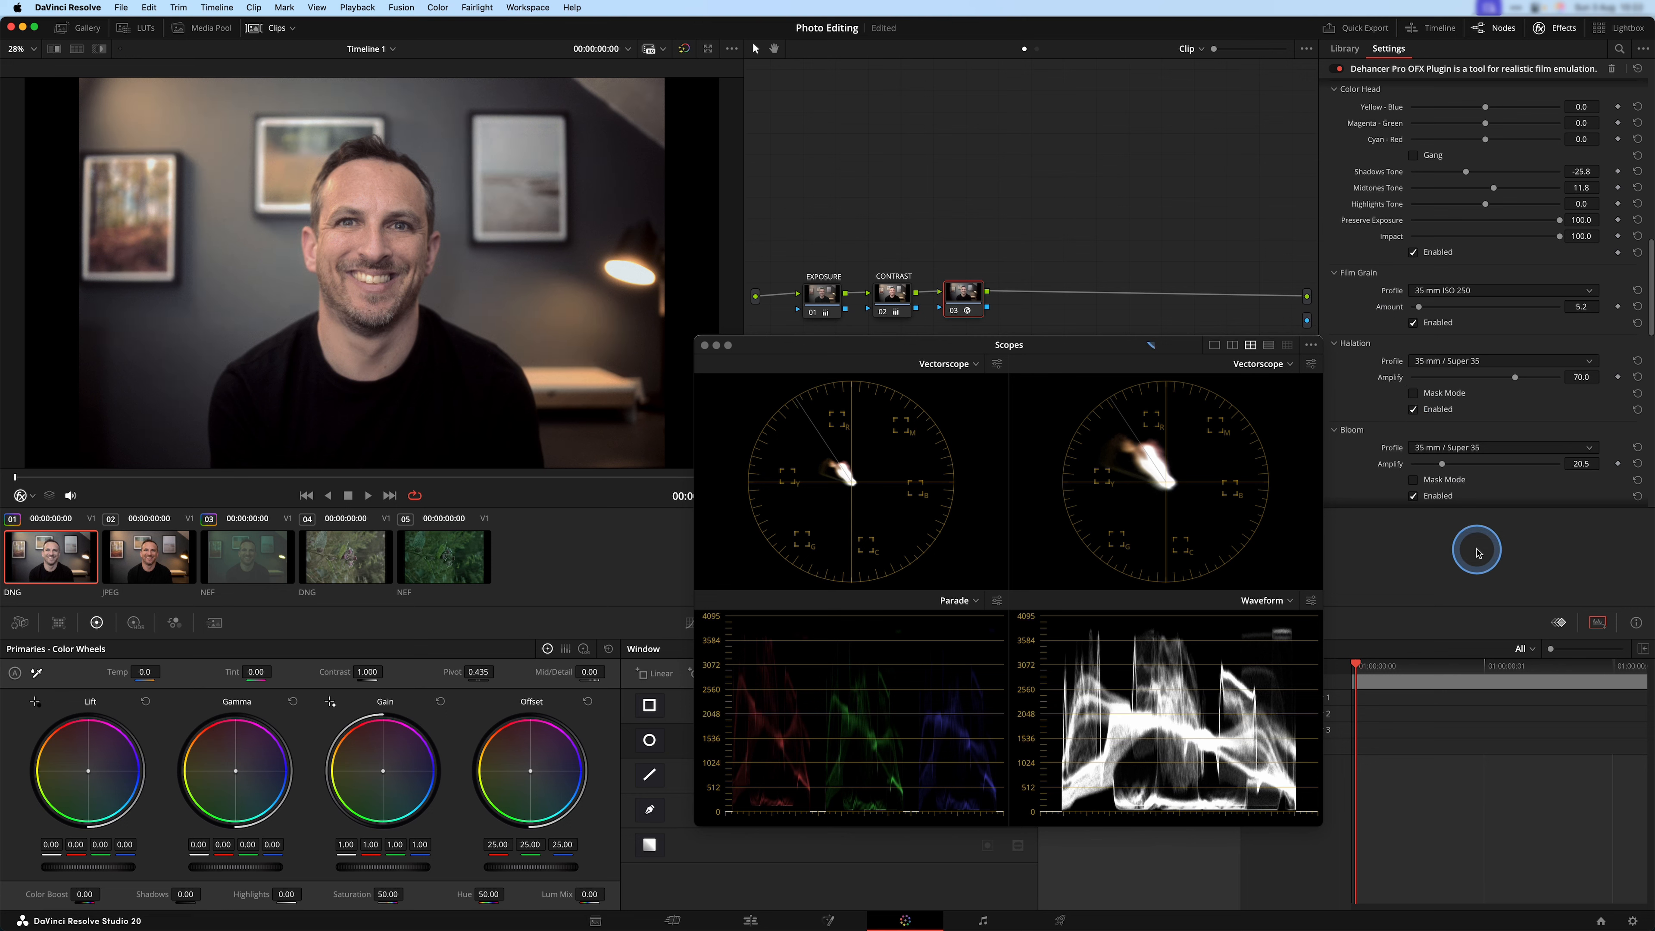
Try Film Damage with a Total Amount of 24.7 and the 16 mm / Super 16 profile, and disable it again.
{"action": "scroll", "coordinate": [1368, 406], "scroll_direction": "down", "scroll_amount": 3}
{"action": "scroll", "coordinate": [1366, 405], "scroll_direction": "down", "scroll_amount": 2}
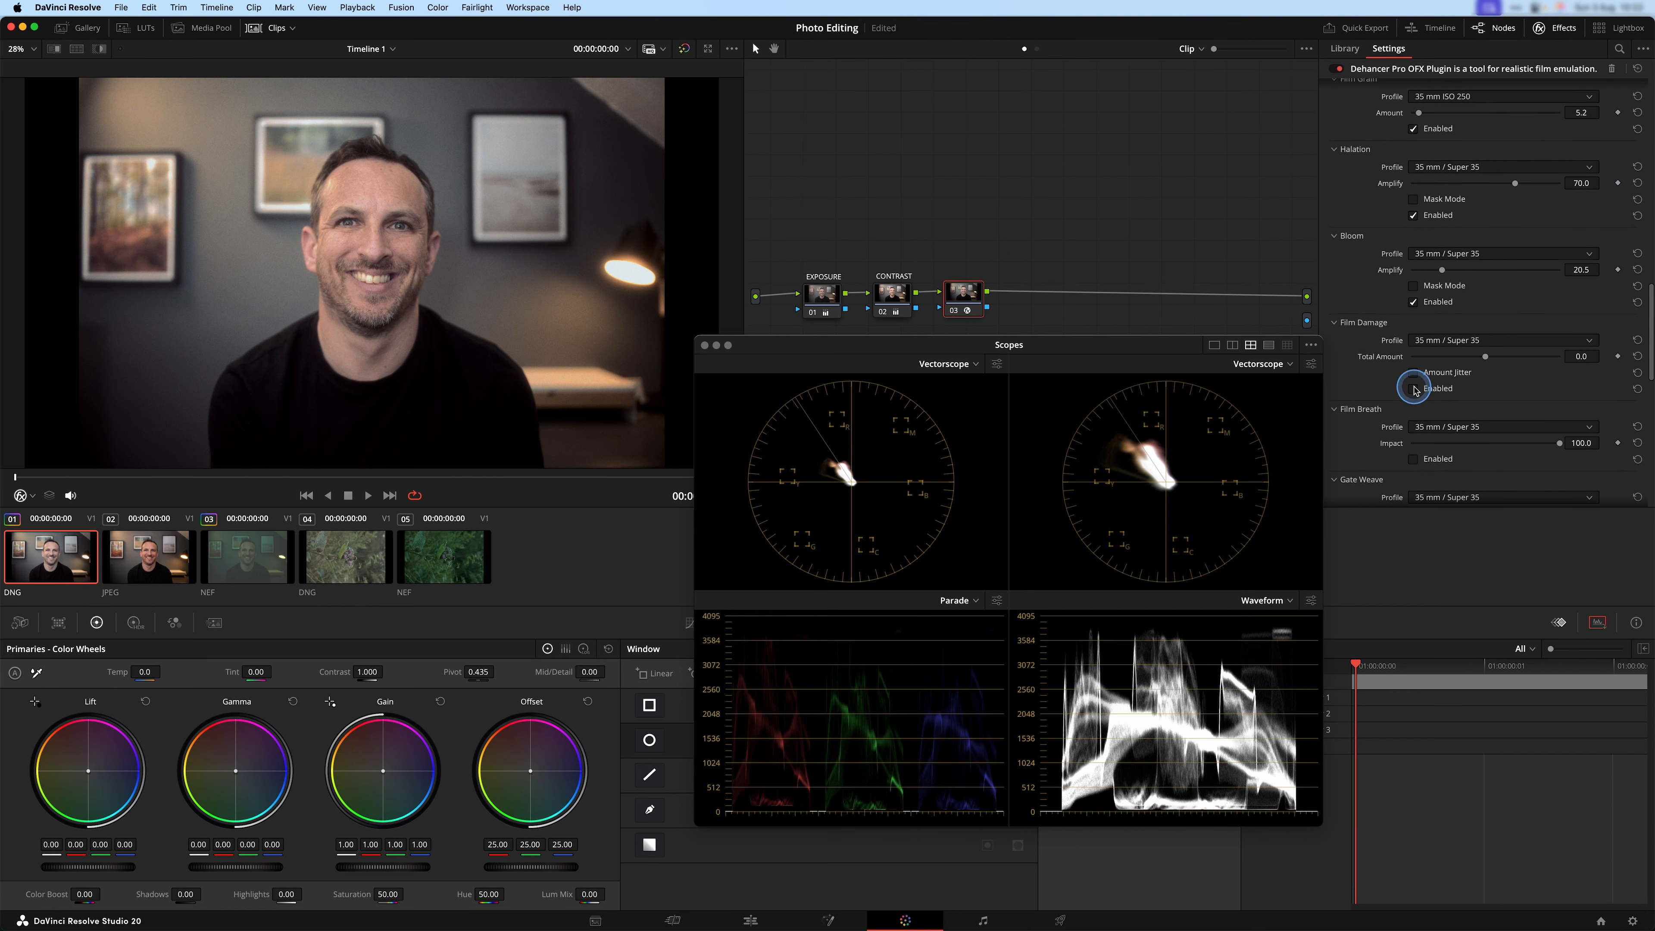
{"action": "left_click", "coordinate": [1487, 356]}
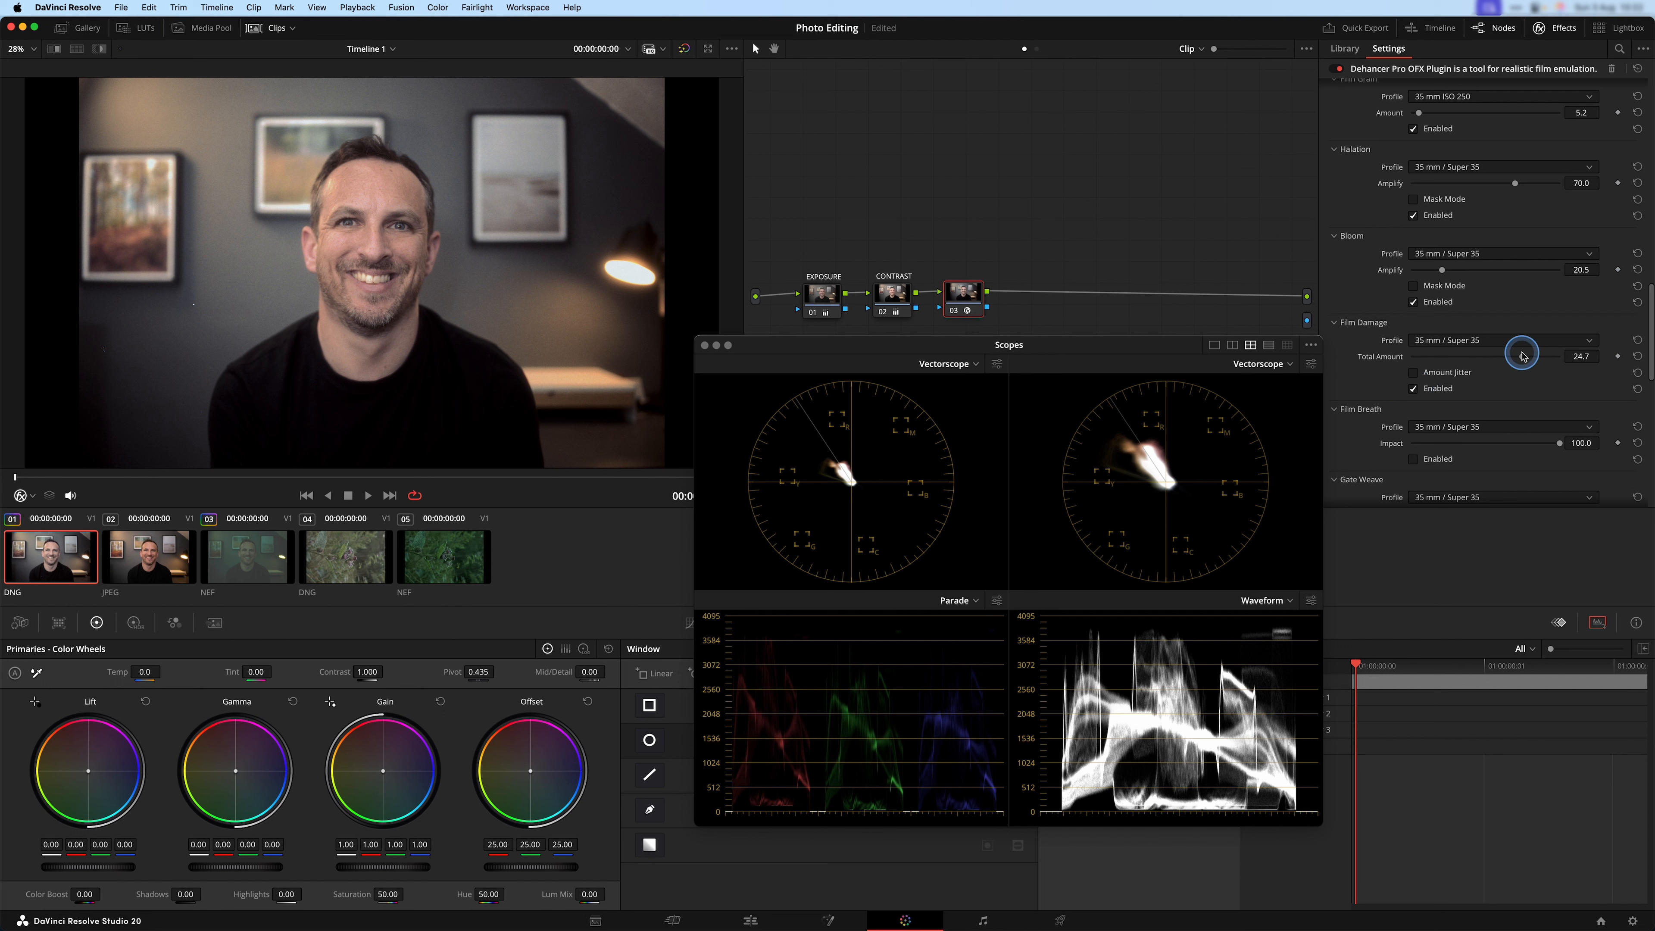
{"action": "left_click", "coordinate": [1535, 338]}
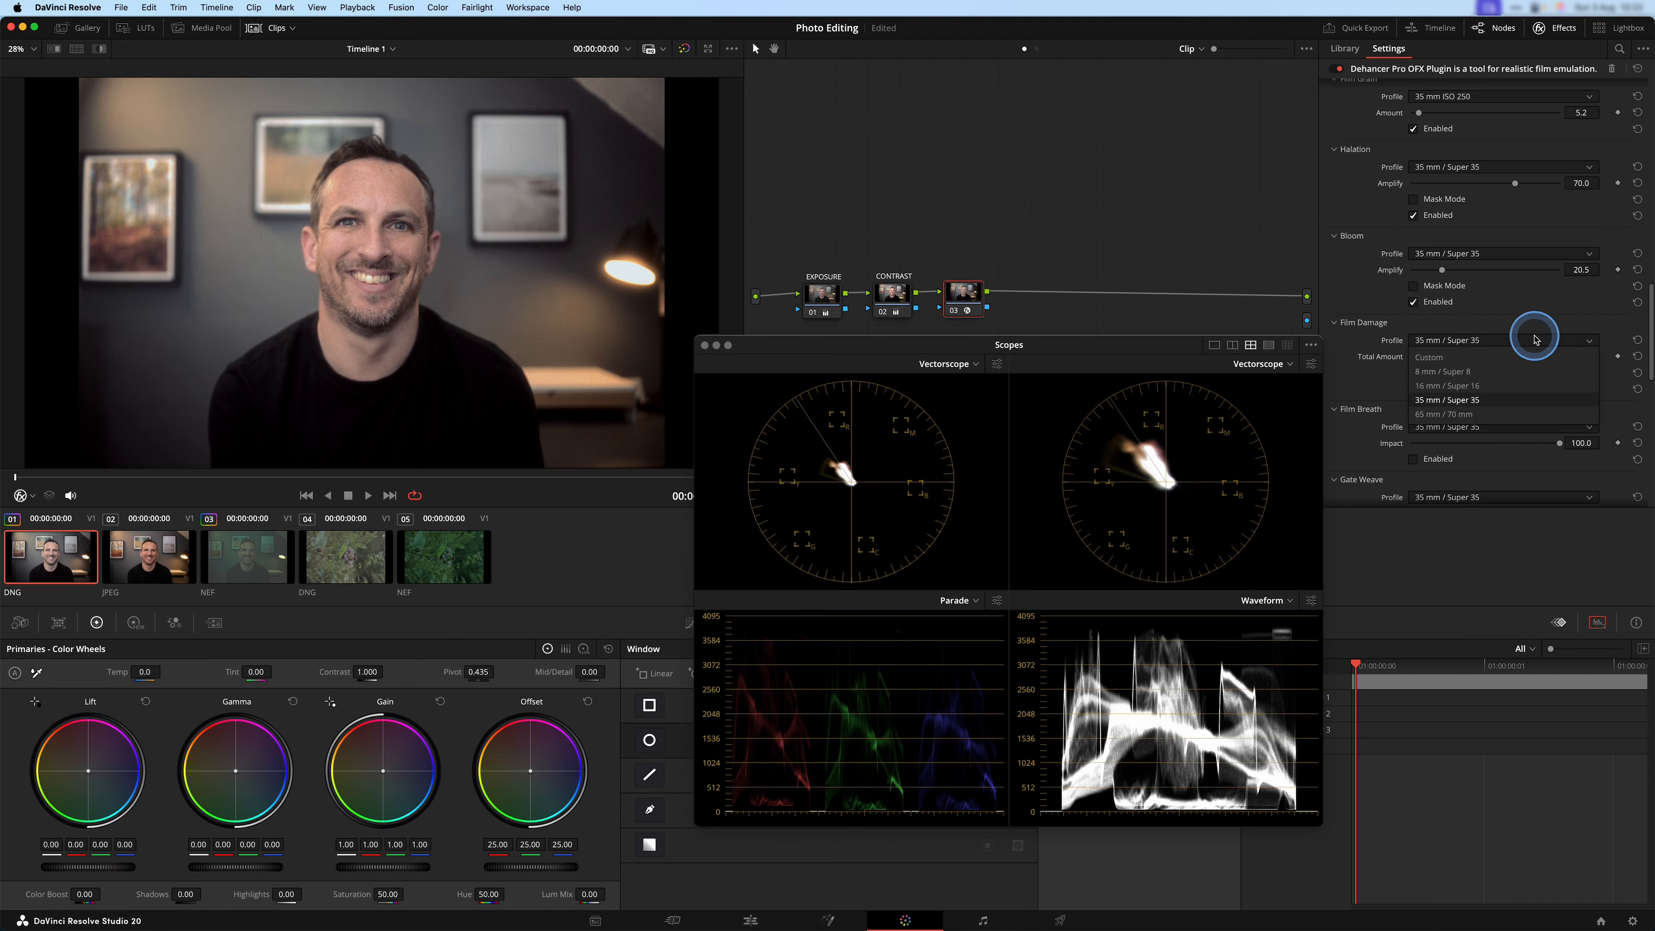
{"action": "left_click", "coordinate": [1524, 384]}
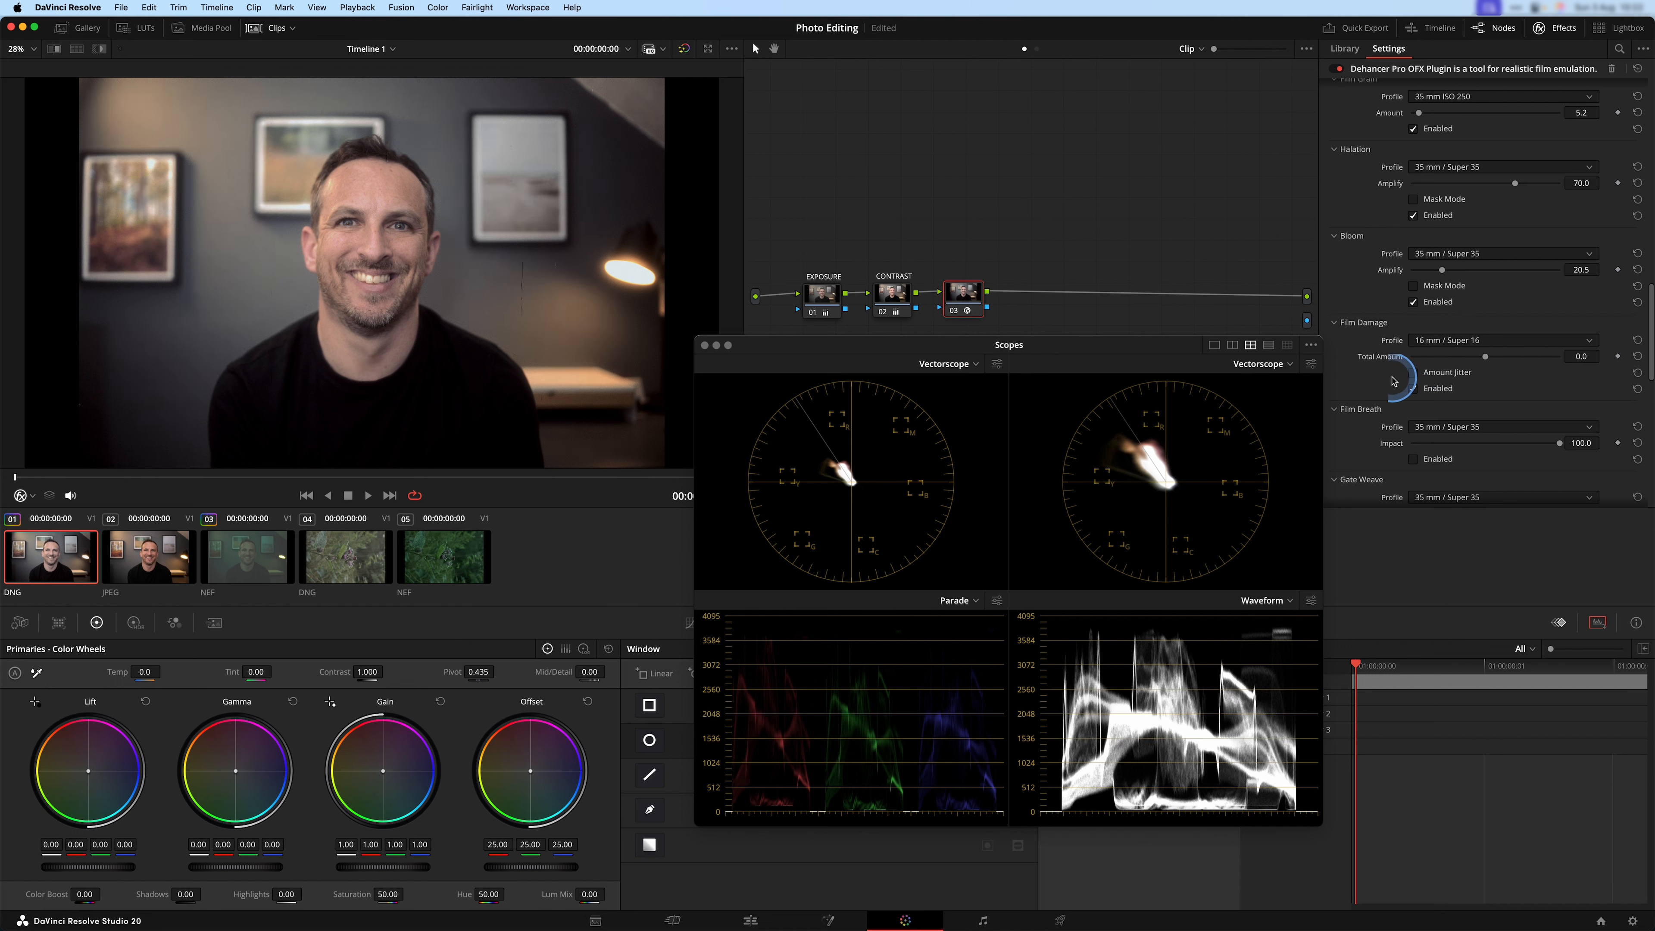
{"action": "key", "text": "ctrl"}
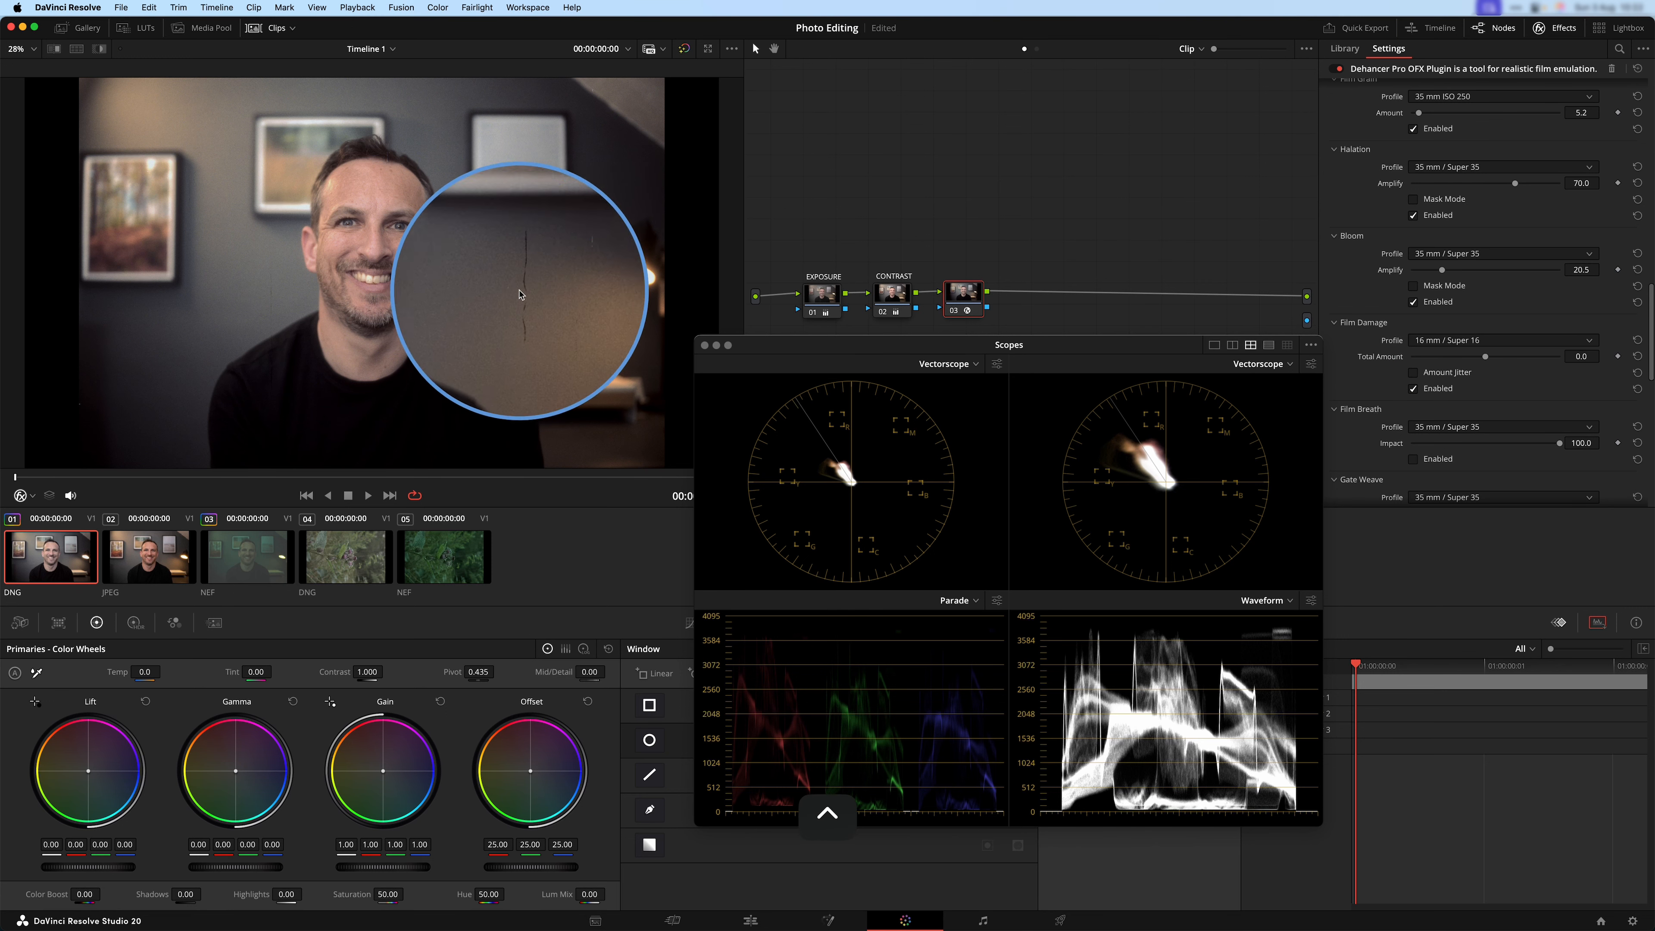
{"action": "left_click", "coordinate": [1413, 388]}
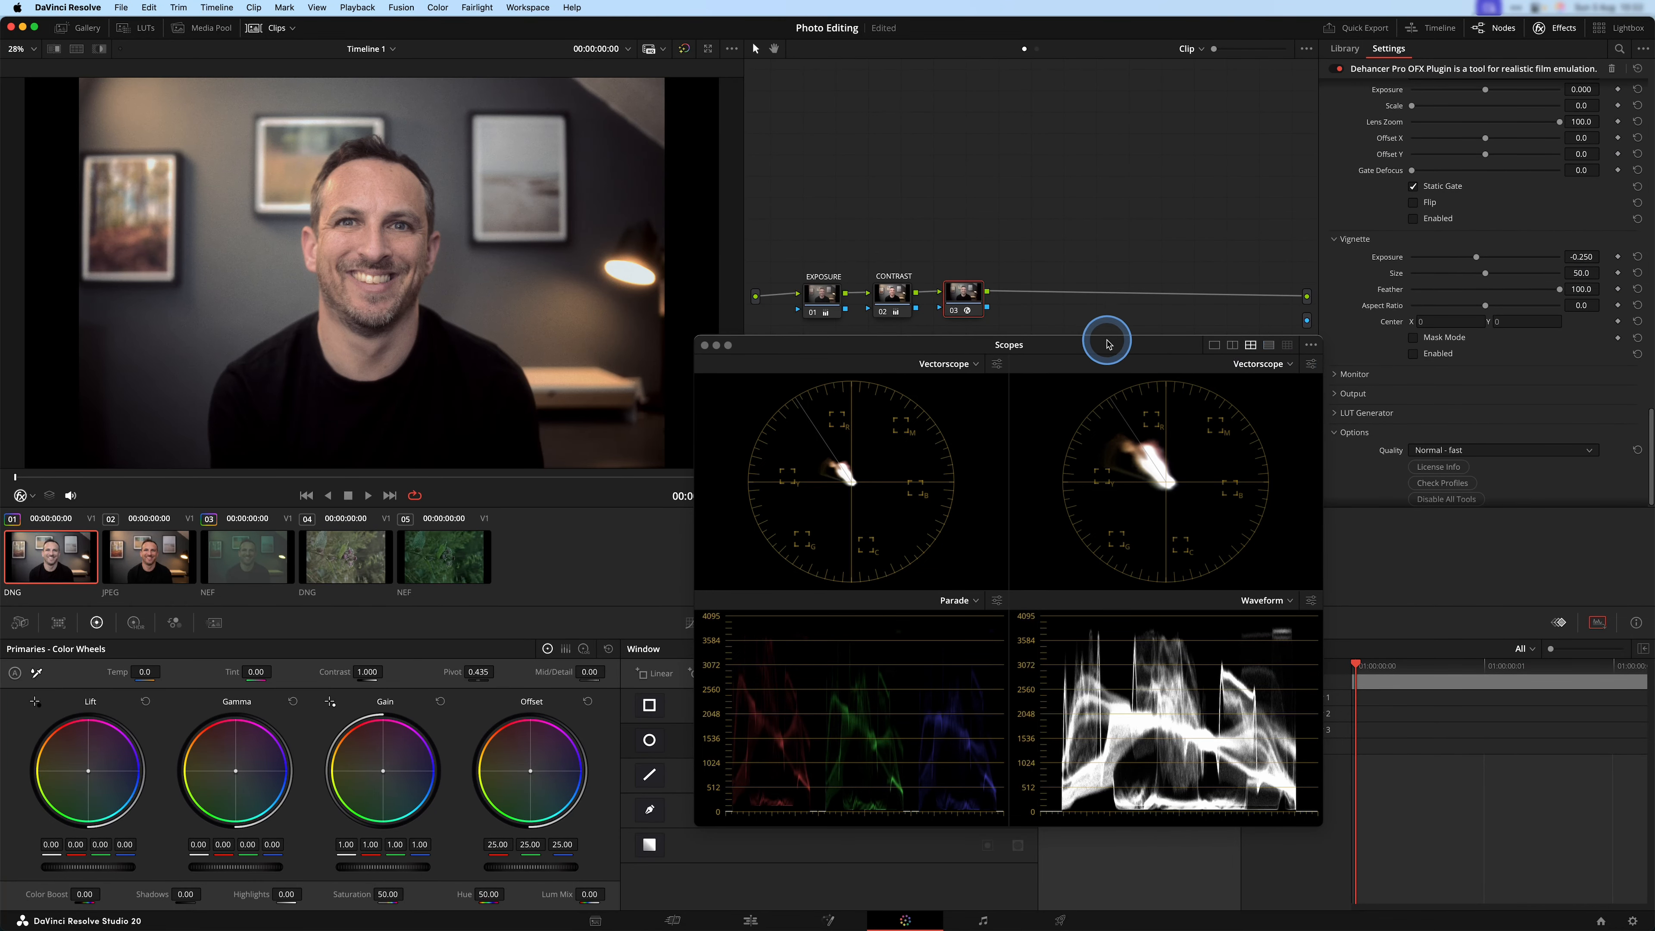
Move the Scopes window clear of the viewer, select the fourth clip, the thistle DNG, and switch to the Edit page.
{"action": "left_click_drag", "start_coordinate": [1099, 349], "coordinate": [1289, 366]}
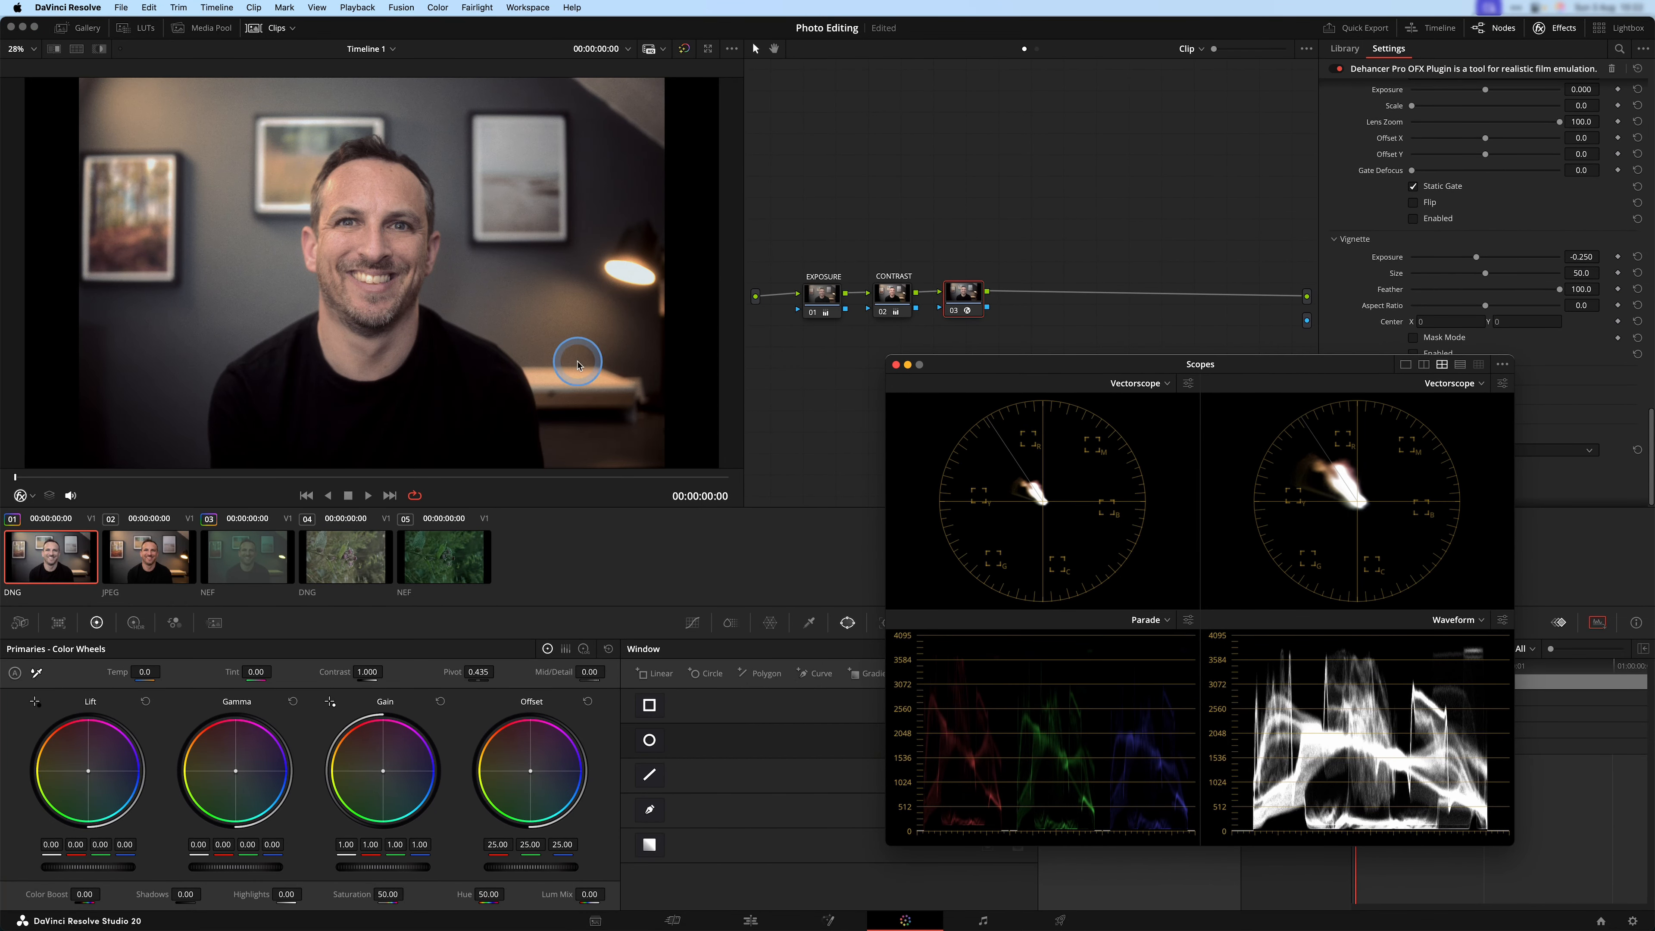
{"action": "left_click", "coordinate": [333, 584]}
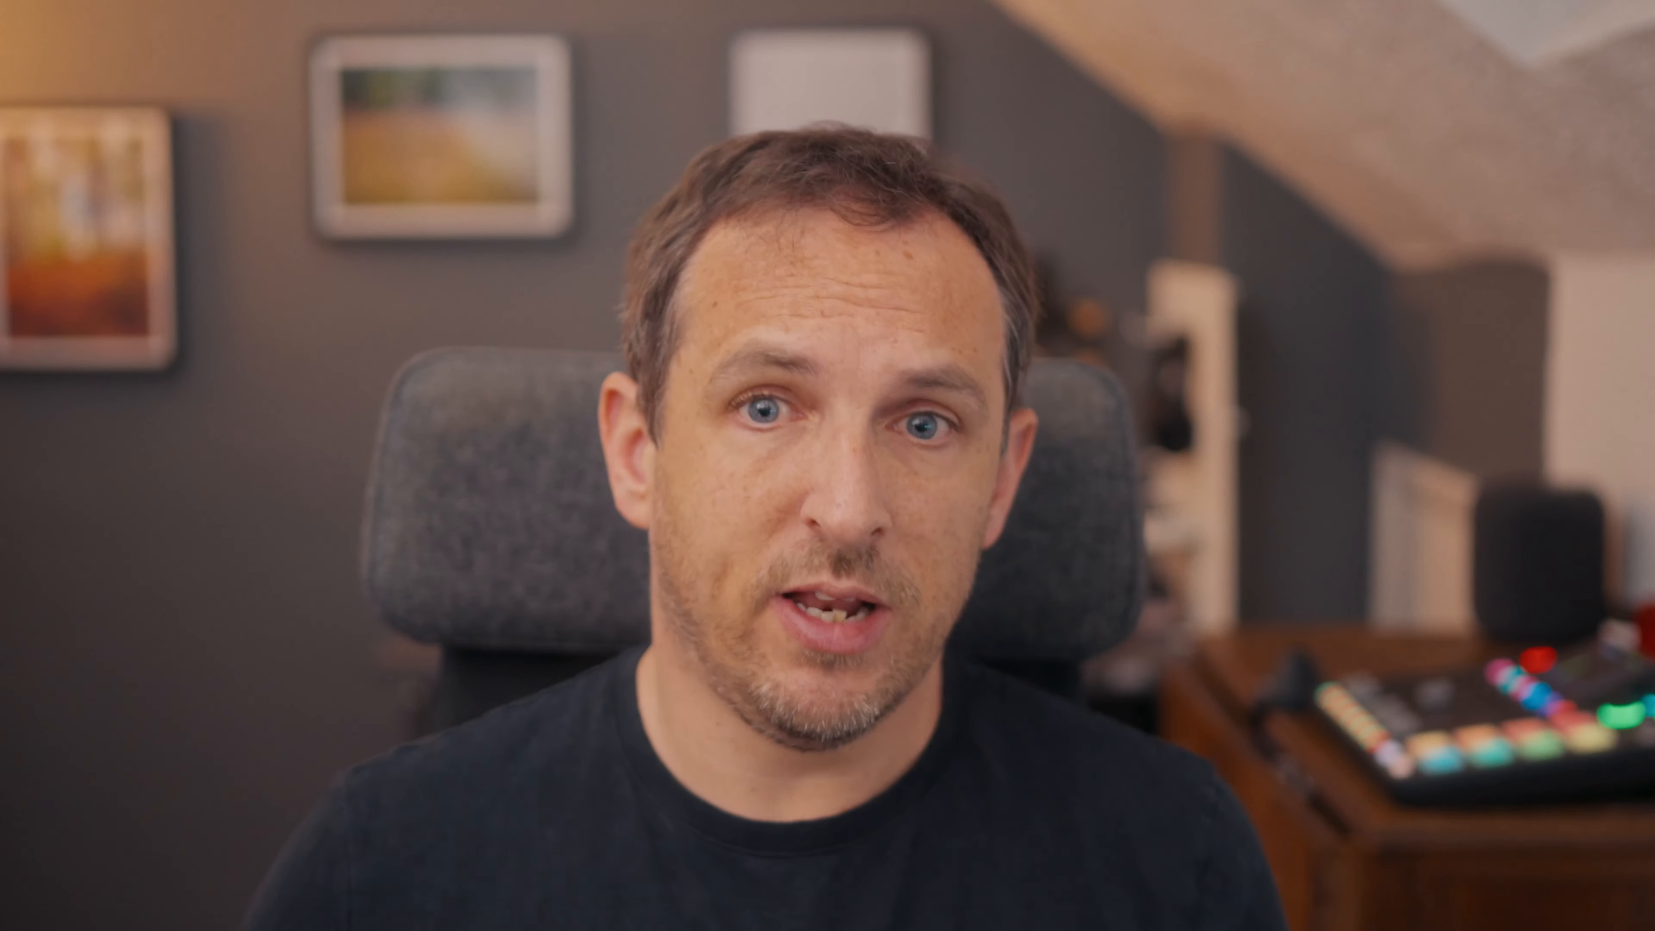
{"action": "left_click", "coordinate": [476, 582]}
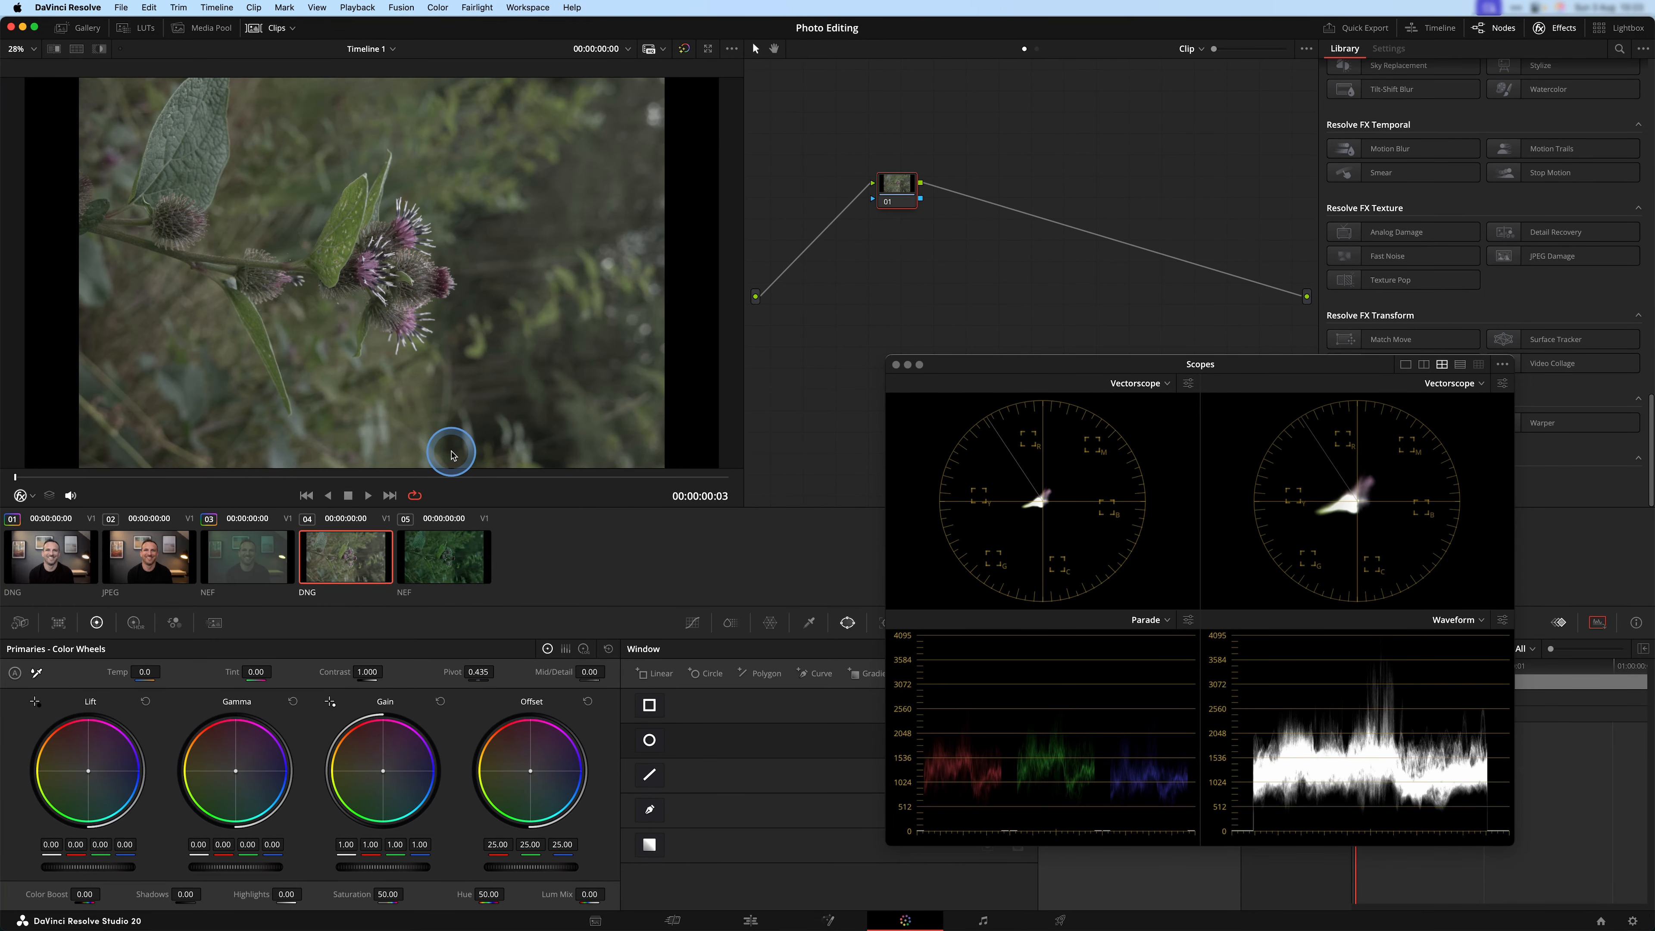
{"action": "left_click", "coordinate": [750, 920]}
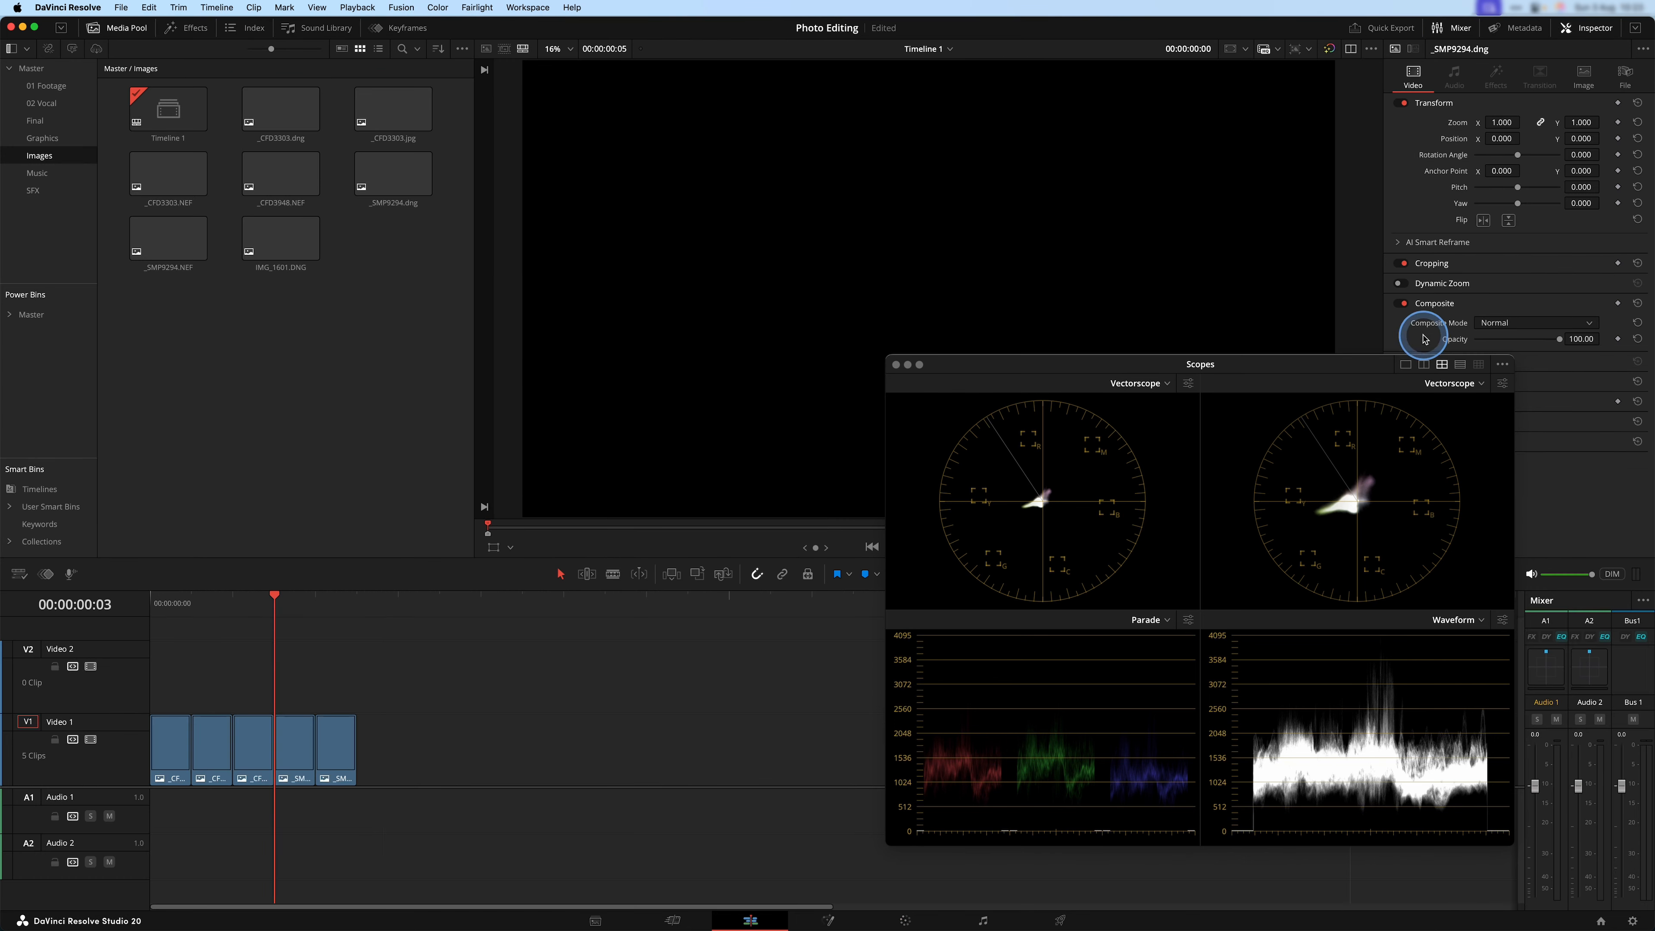
Rotate the thistle clip upright with a Rotation Angle of 90 and reduce its Zoom to 0.660 so the whole photo fits the frame.
{"action": "left_click_drag", "start_coordinate": [1311, 364], "coordinate": [1133, 633]}
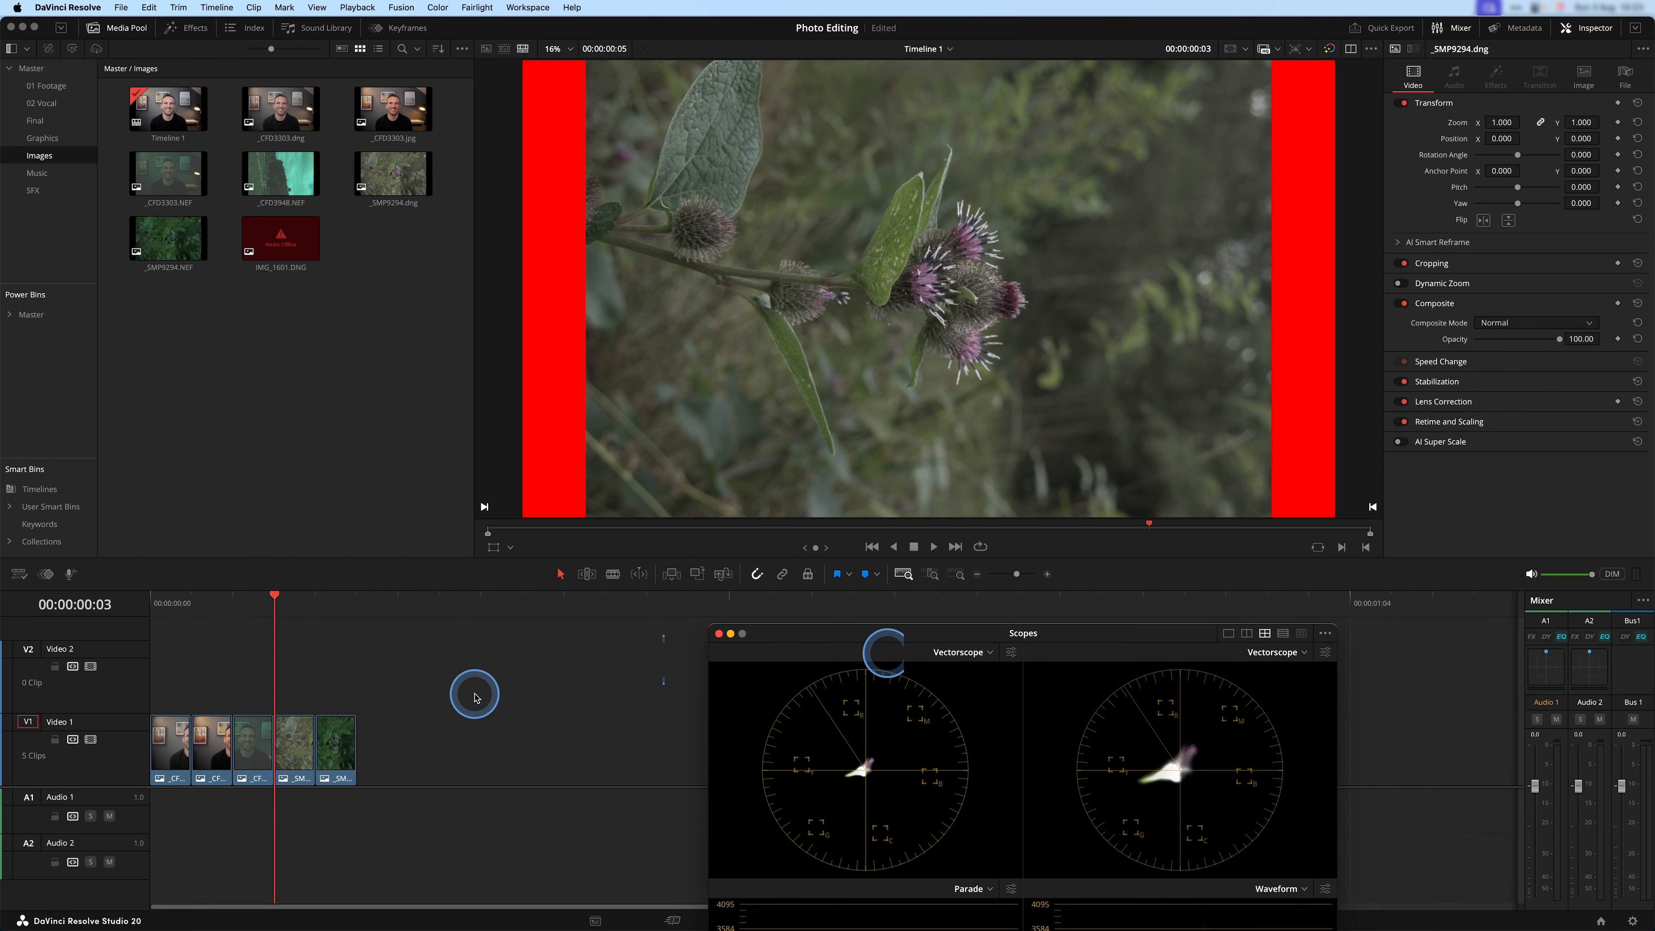
{"action": "left_click", "coordinate": [296, 743]}
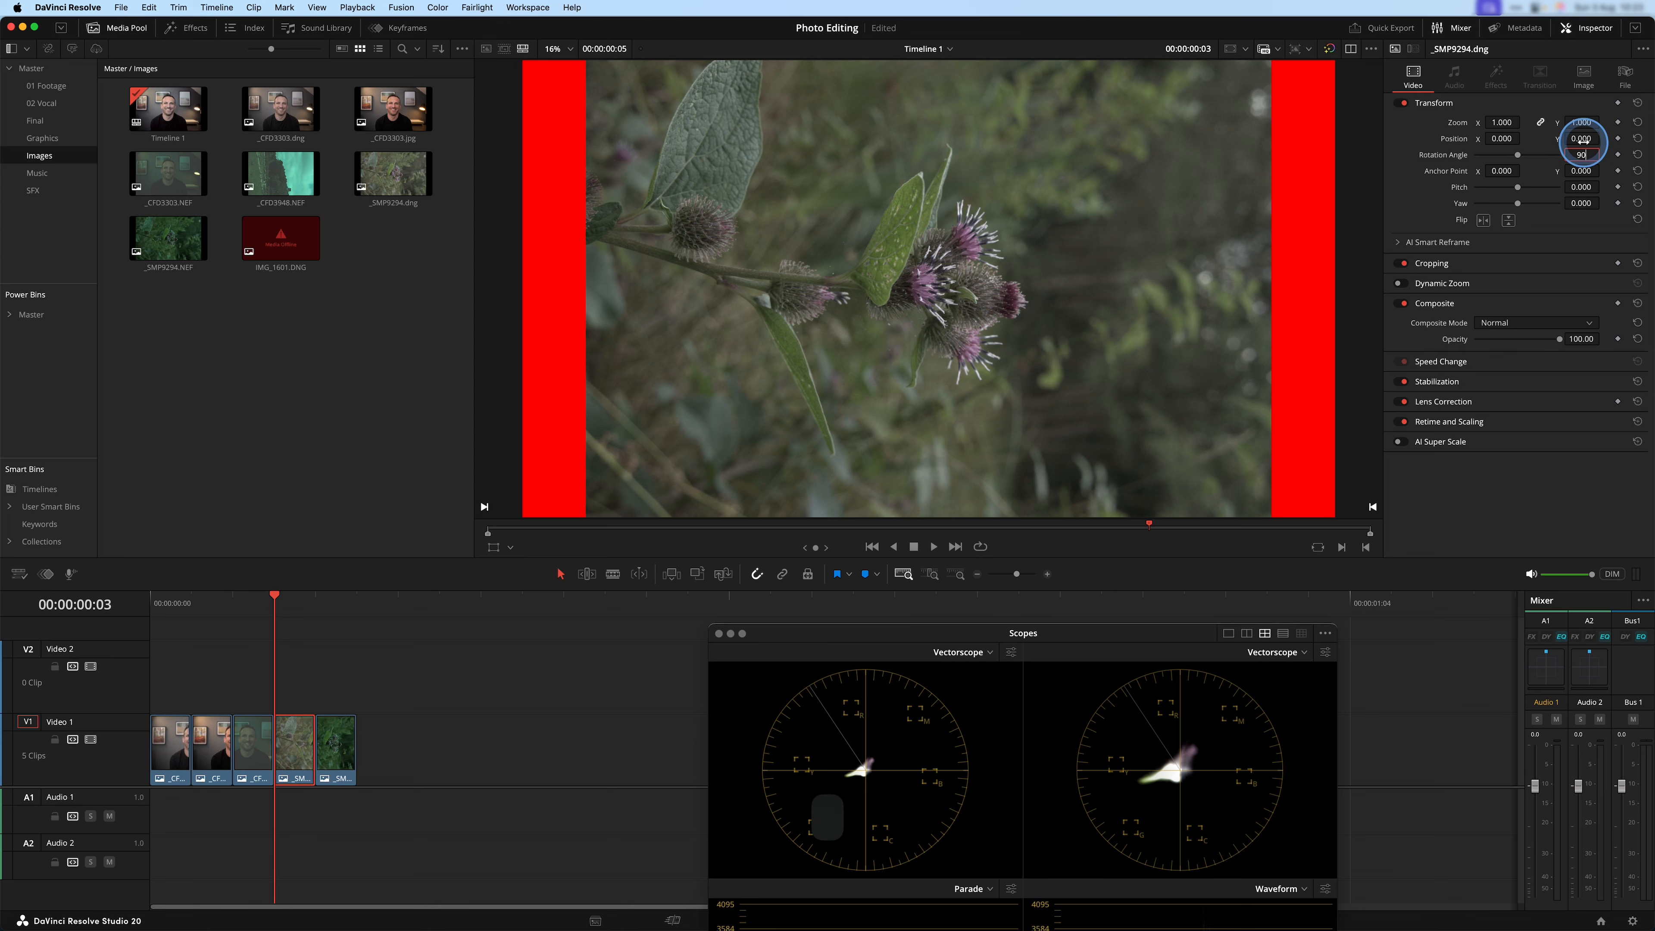
{"action": "left_click", "coordinate": [1581, 149]}
{"action": "type", "text": "90"}
{"action": "key", "text": "Return"}
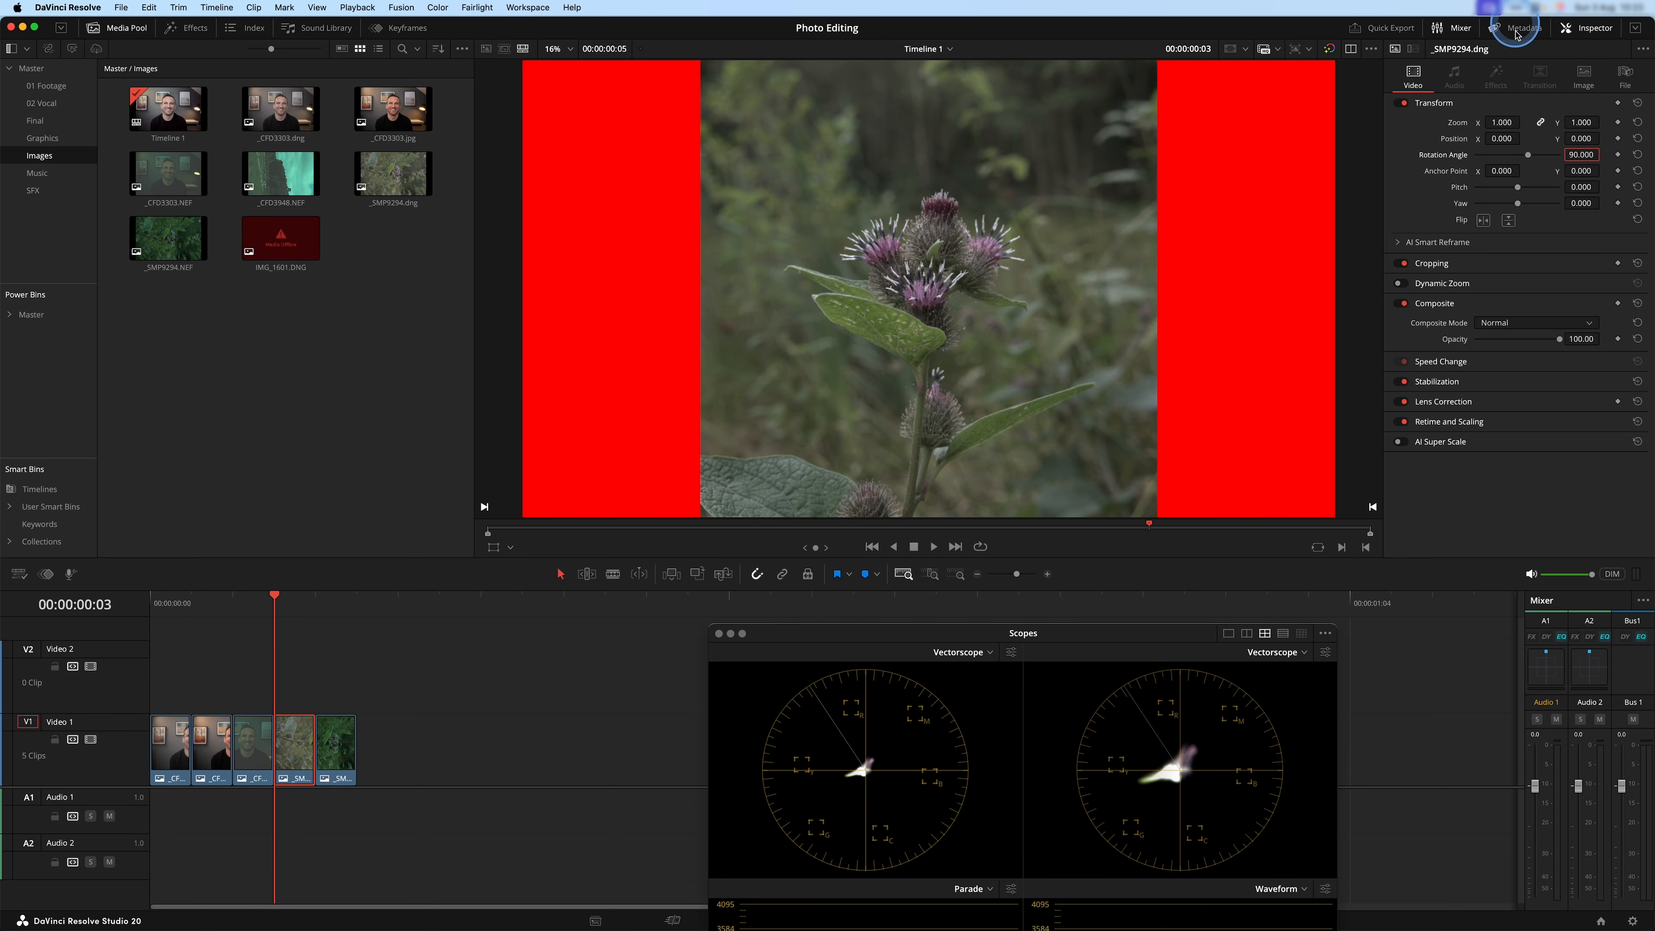
{"action": "left_click_drag", "start_coordinate": [1502, 122], "coordinate": [1479, 122]}
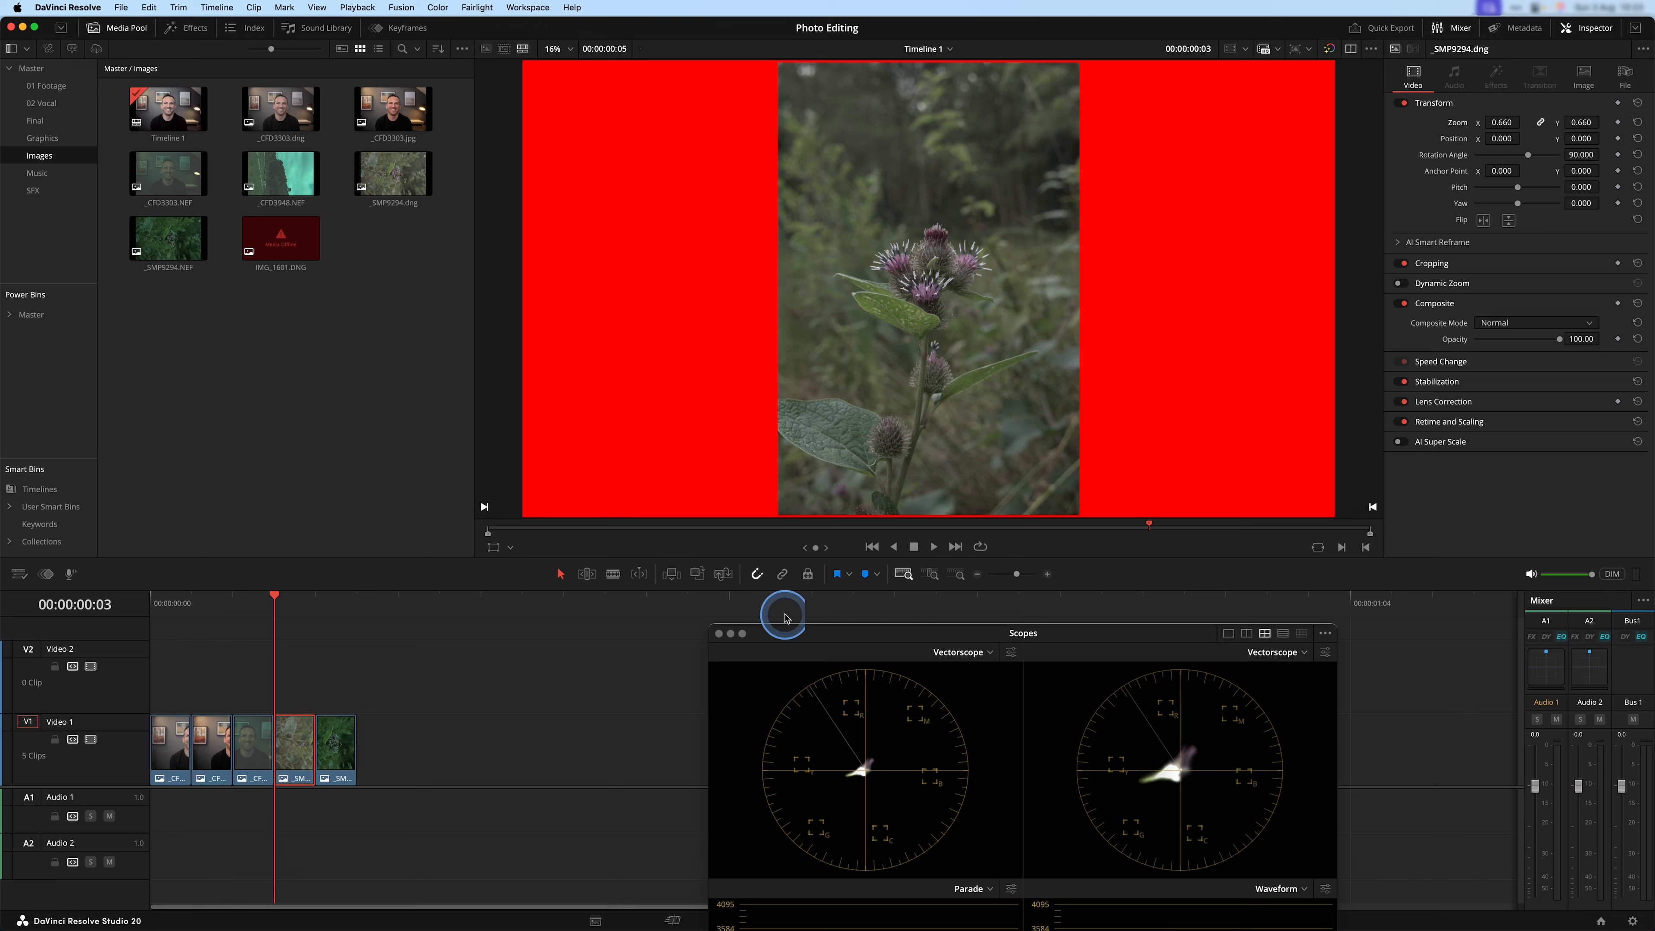
Switch to the Color page, hide the clip thumbnails and the effects library, and place node 01 near the graph's source.
{"action": "left_click_drag", "start_coordinate": [1130, 632], "coordinate": [1343, 326]}
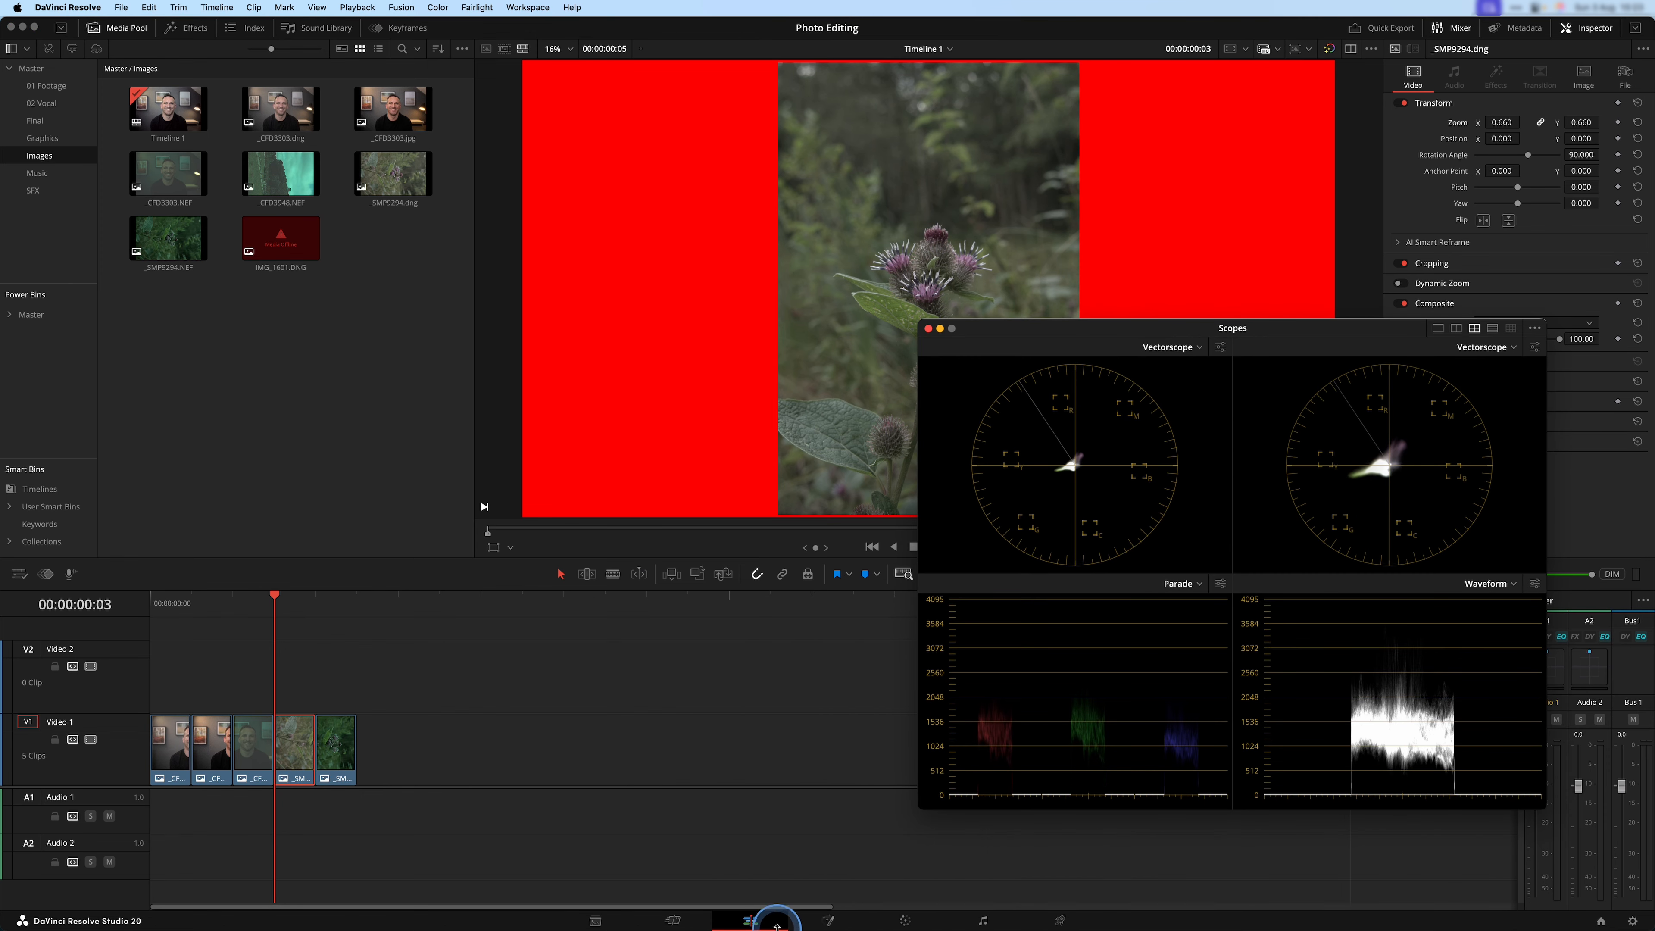
{"action": "left_click", "coordinate": [905, 921]}
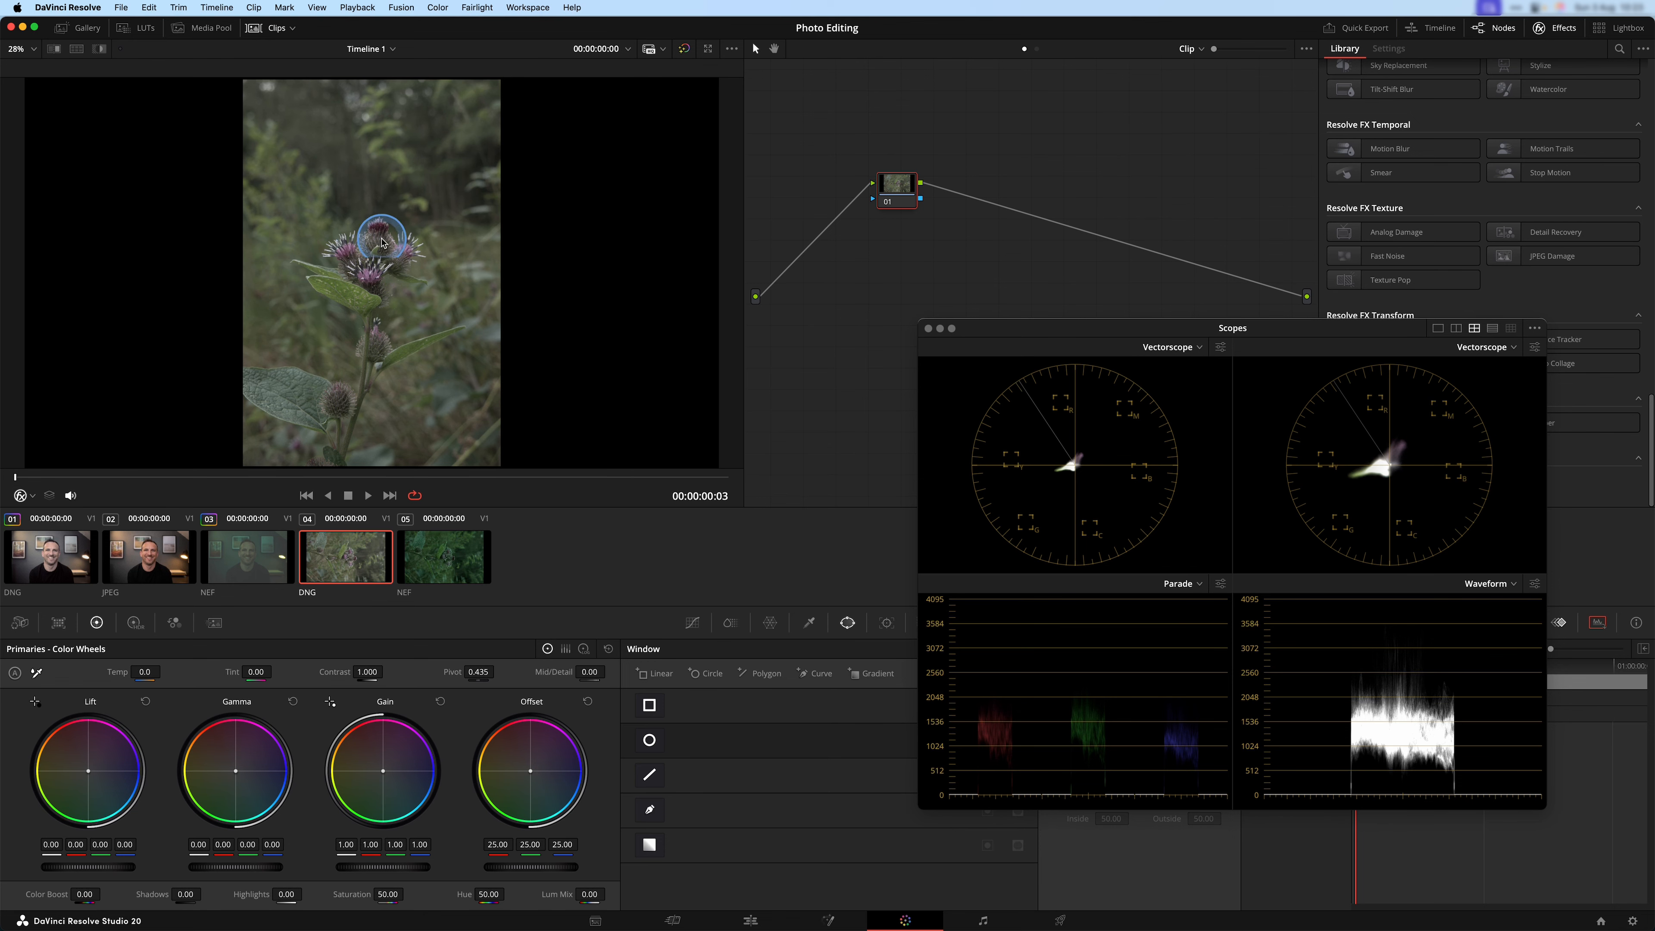
{"action": "left_click_drag", "start_coordinate": [1269, 335], "coordinate": [1118, 432]}
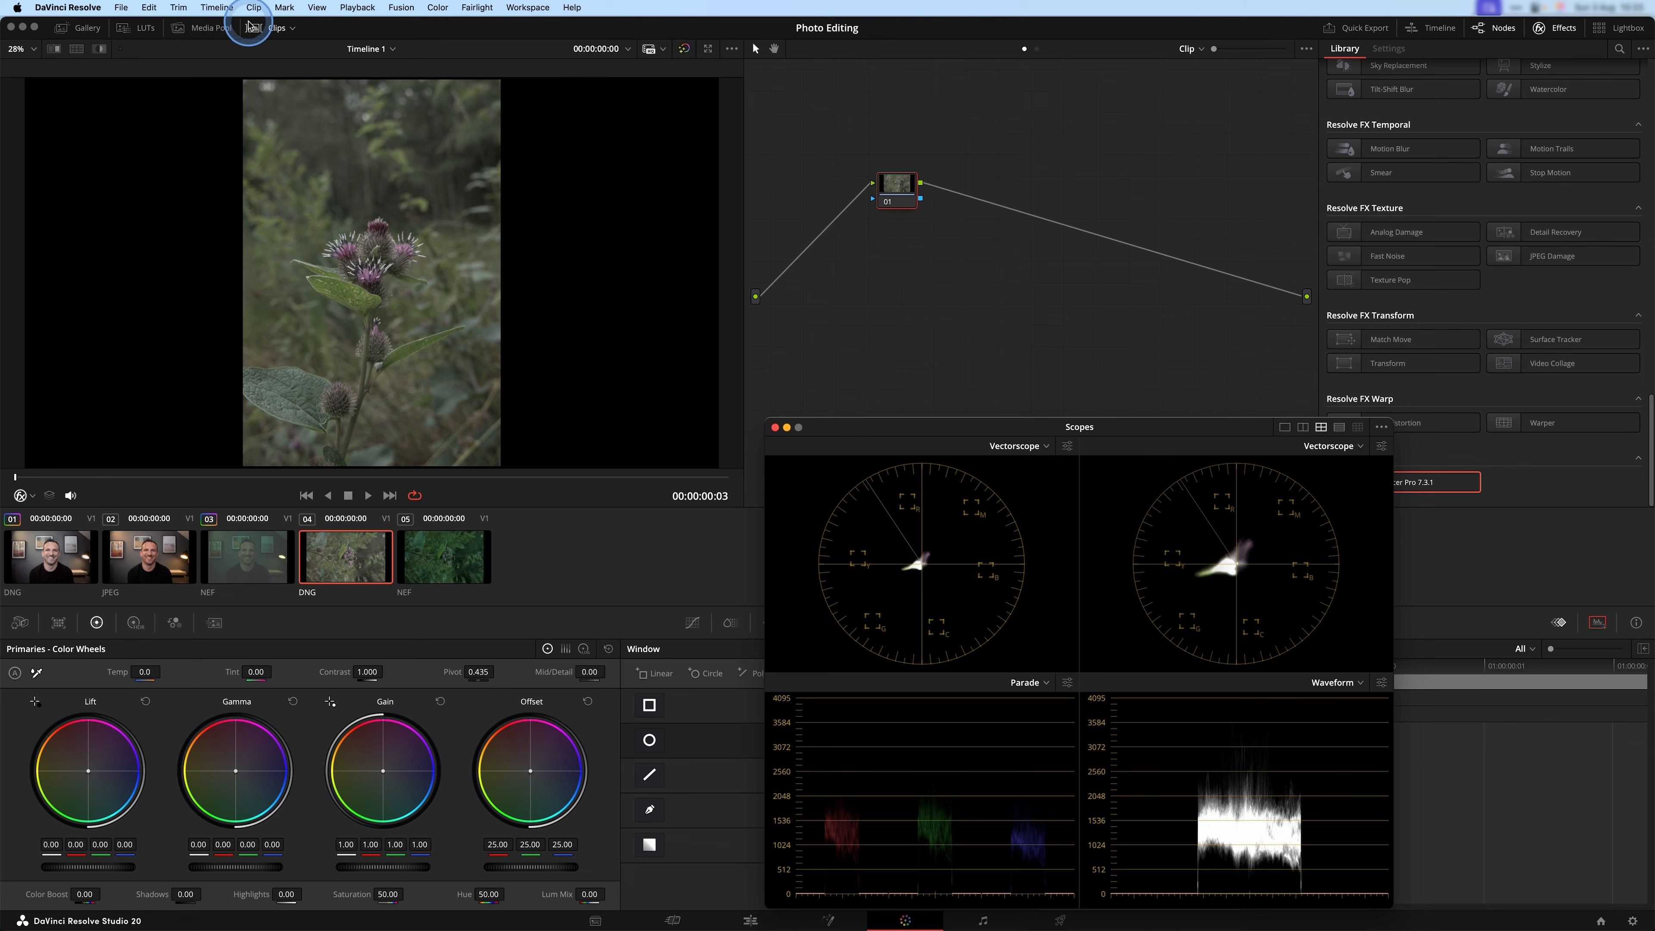
{"action": "left_click", "coordinate": [276, 27]}
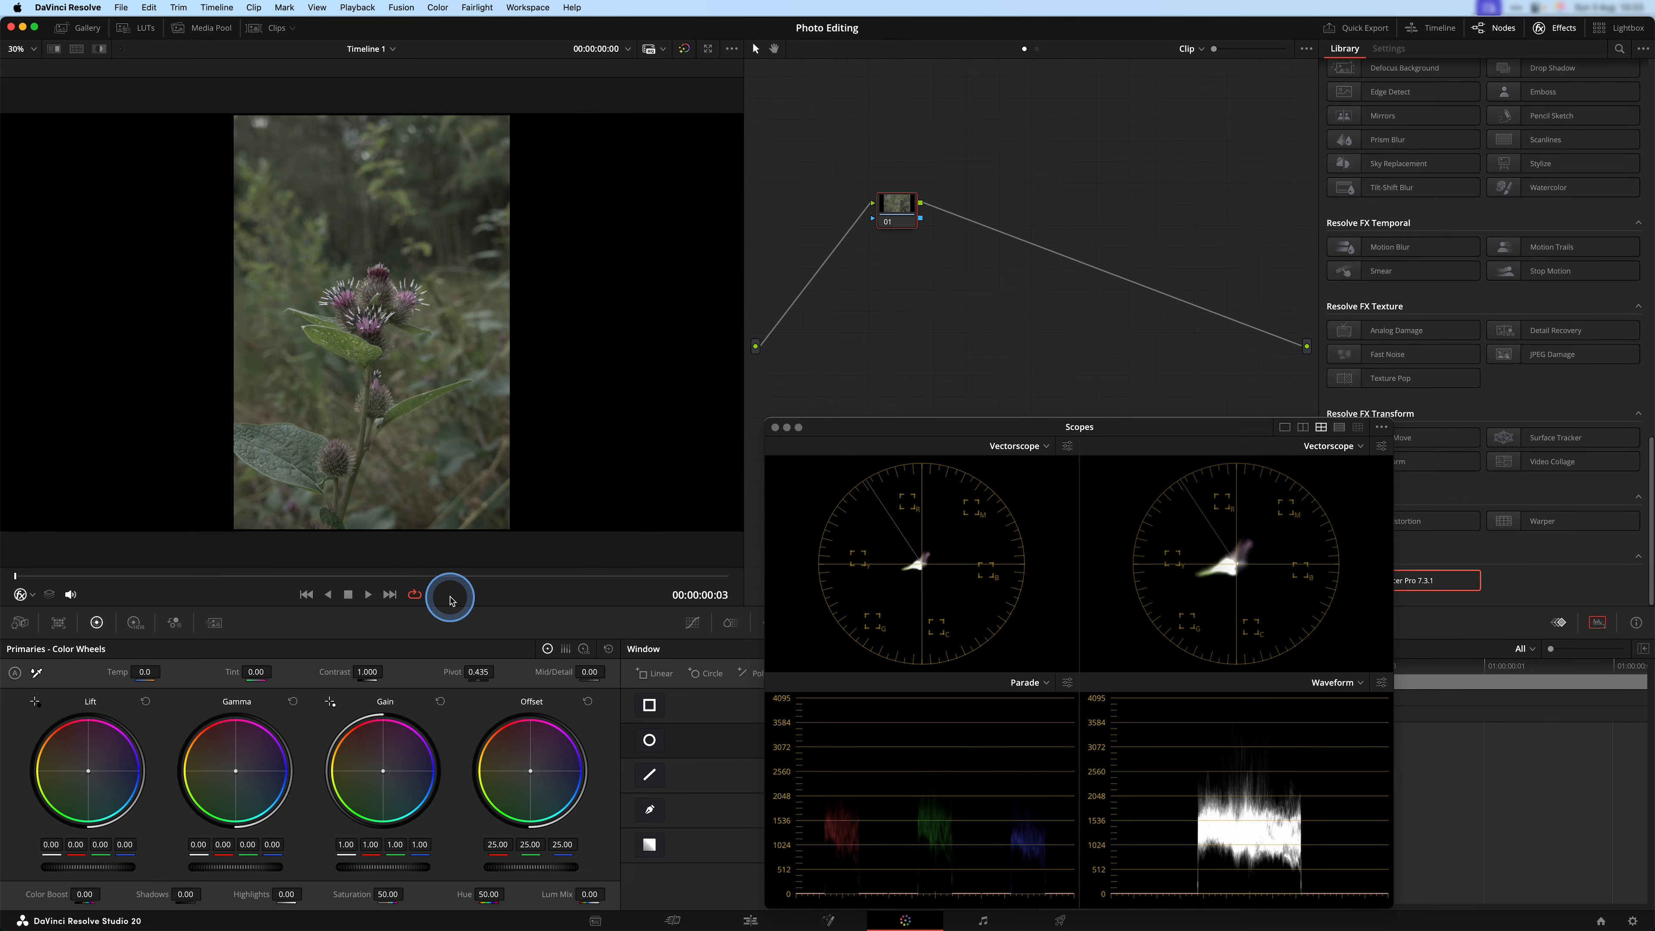
{"action": "left_click_drag", "start_coordinate": [895, 200], "coordinate": [835, 294]}
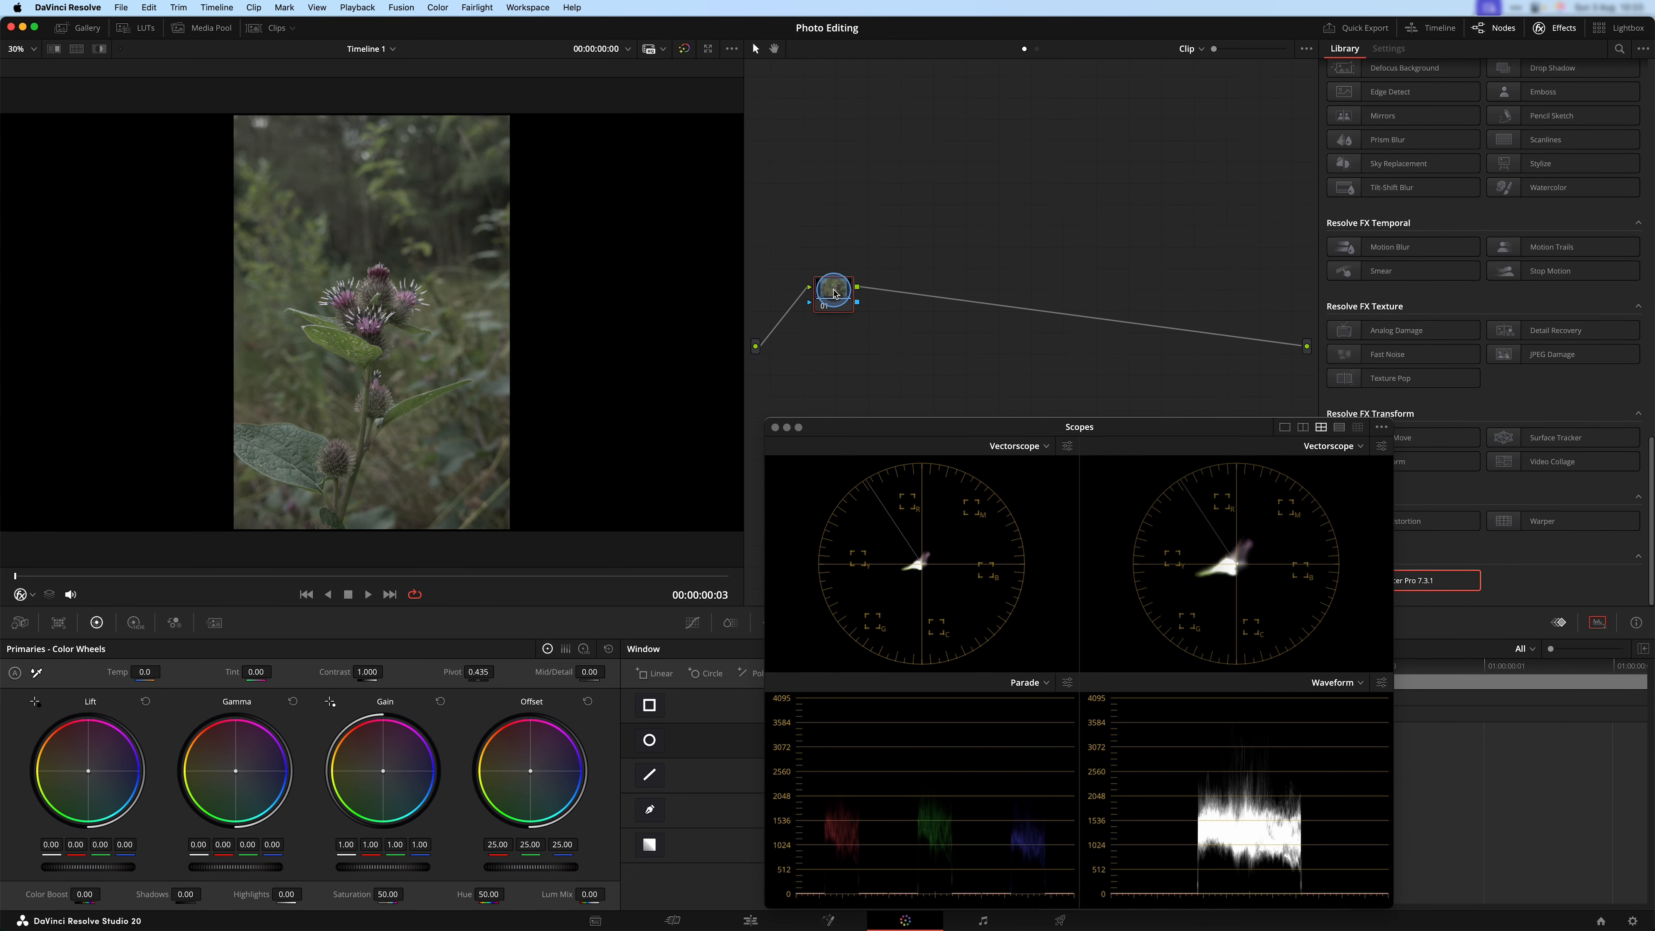
{"action": "left_click", "coordinate": [1555, 27]}
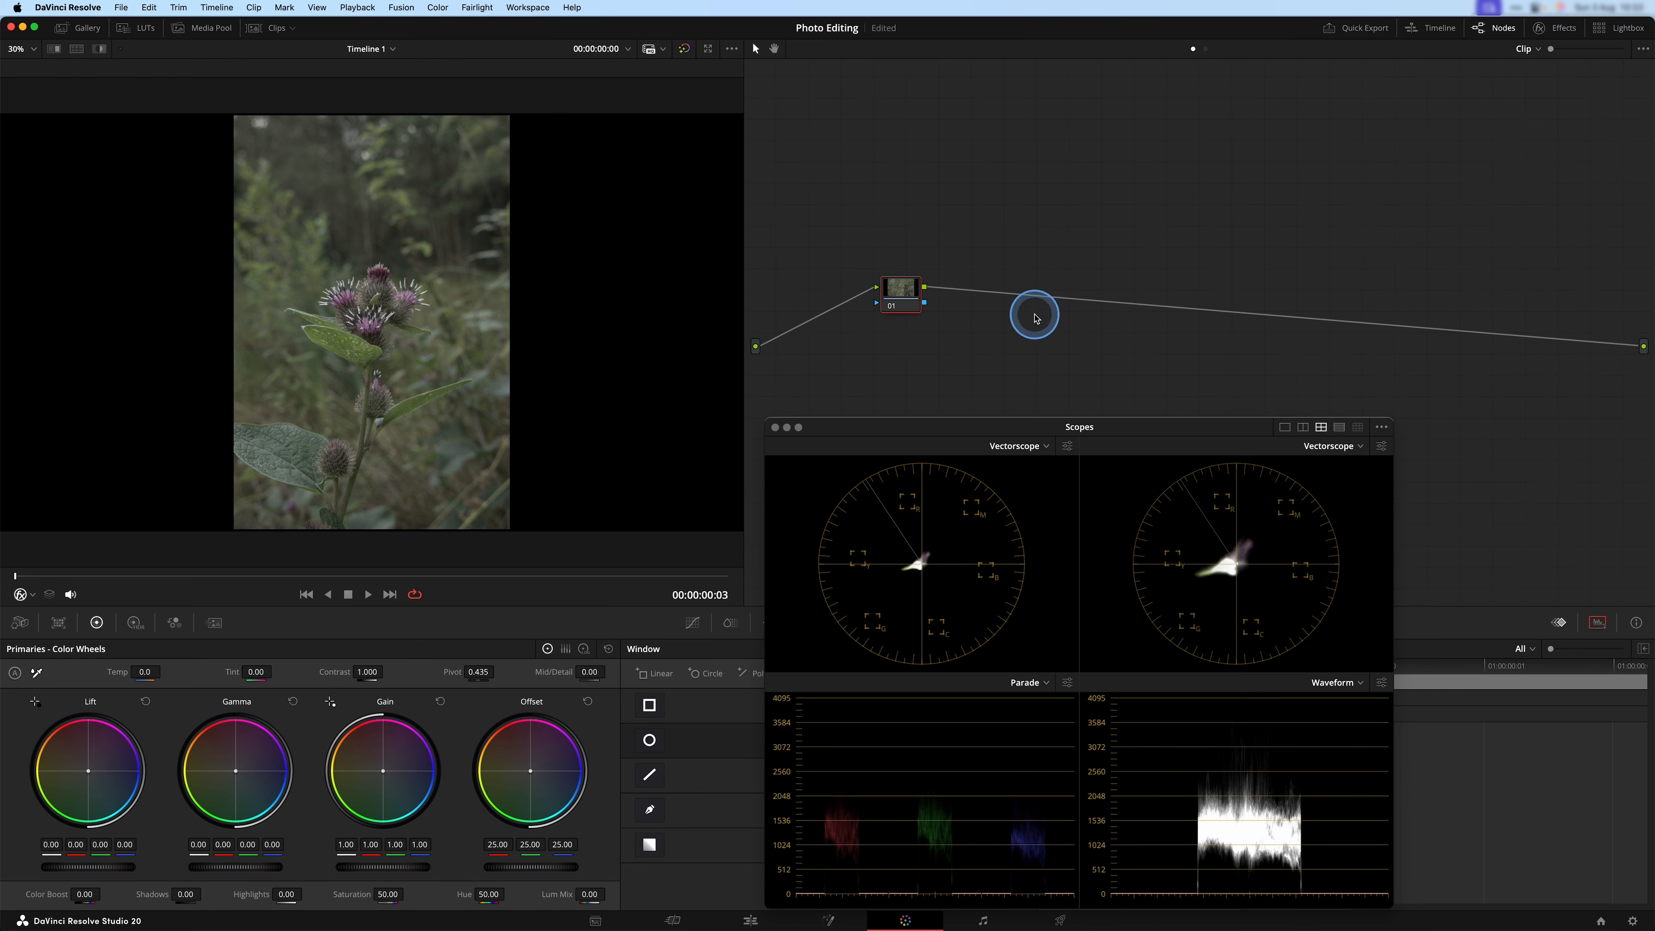
{"action": "left_click_drag", "start_coordinate": [903, 297], "coordinate": [863, 323]}
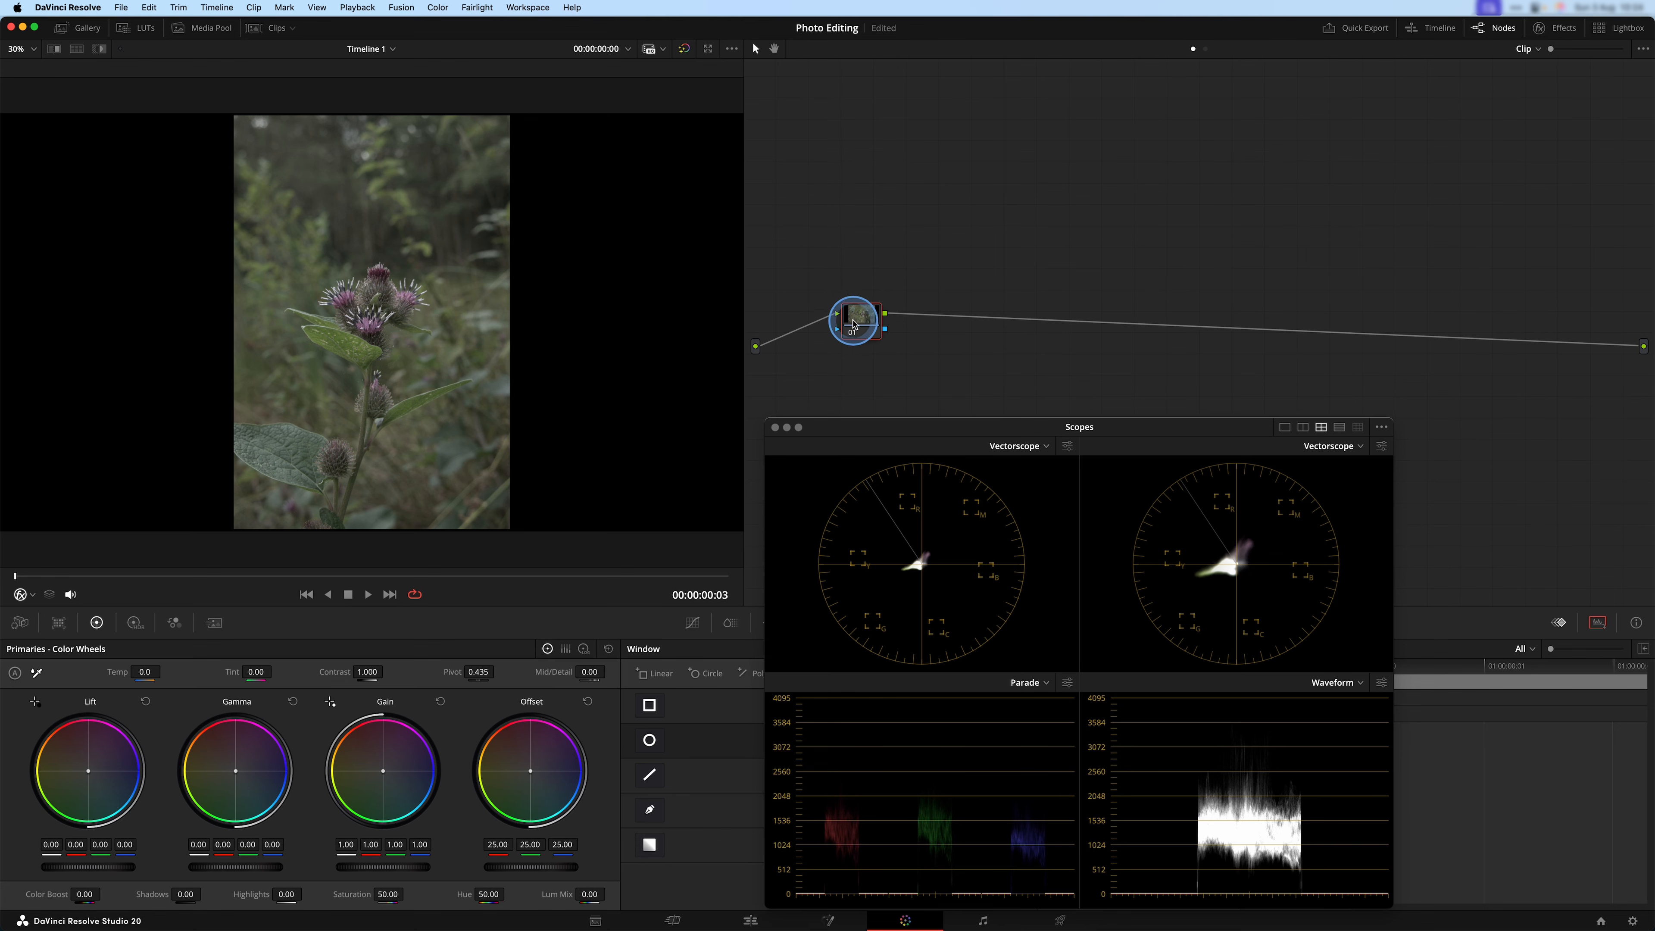
Move the Scopes window over the node graph and raise node 01's Offset to 32.85 to brighten the exposure.
{"action": "left_click_drag", "start_coordinate": [1090, 432], "coordinate": [1297, 81]}
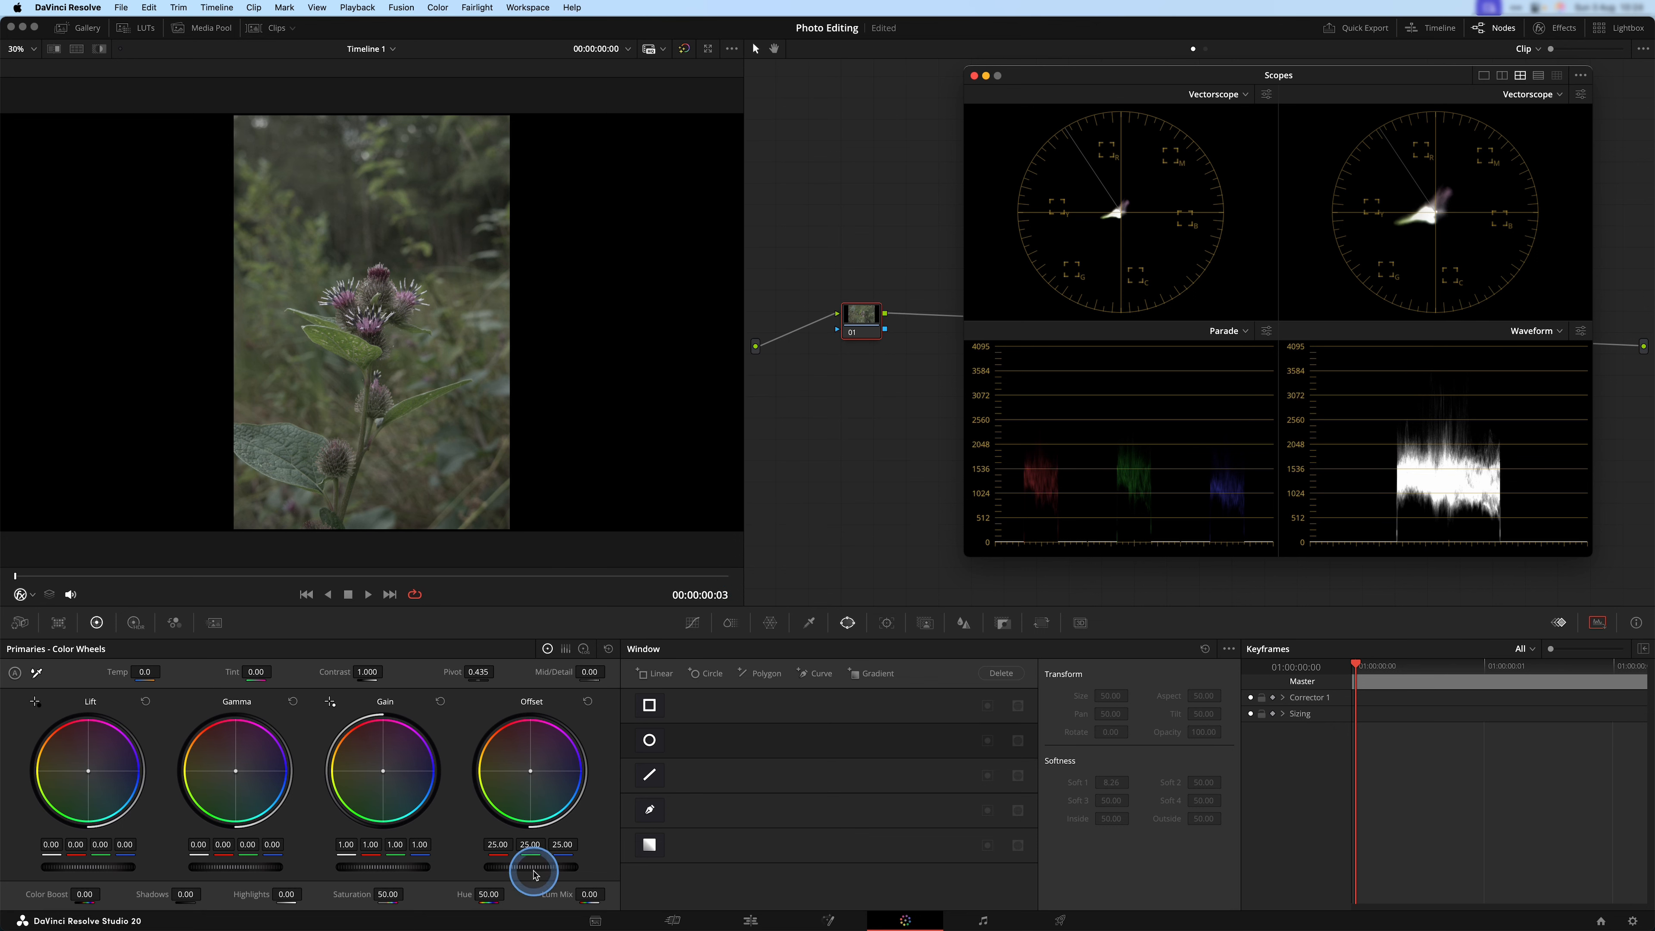
{"action": "left_click_drag", "start_coordinate": [557, 866], "coordinate": [727, 861]}
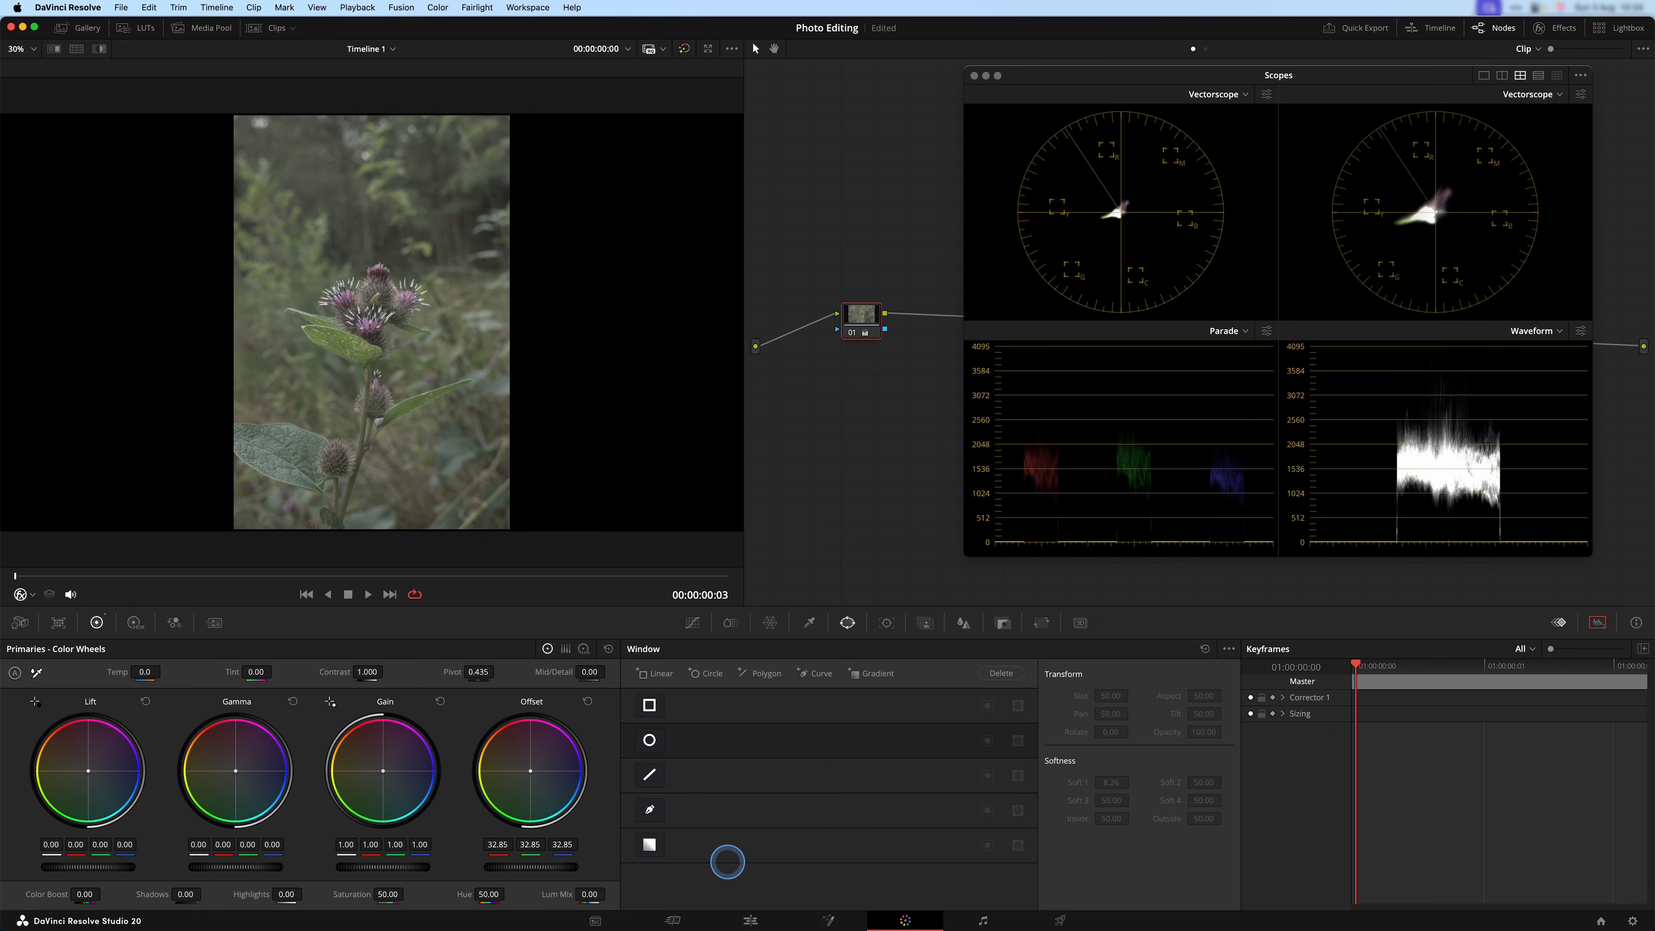
Add a second serial node and warm the white balance with an Offset of 25.45 red, 22.59 green and 19.63 blue.
{"action": "key", "text": "alt+s"}
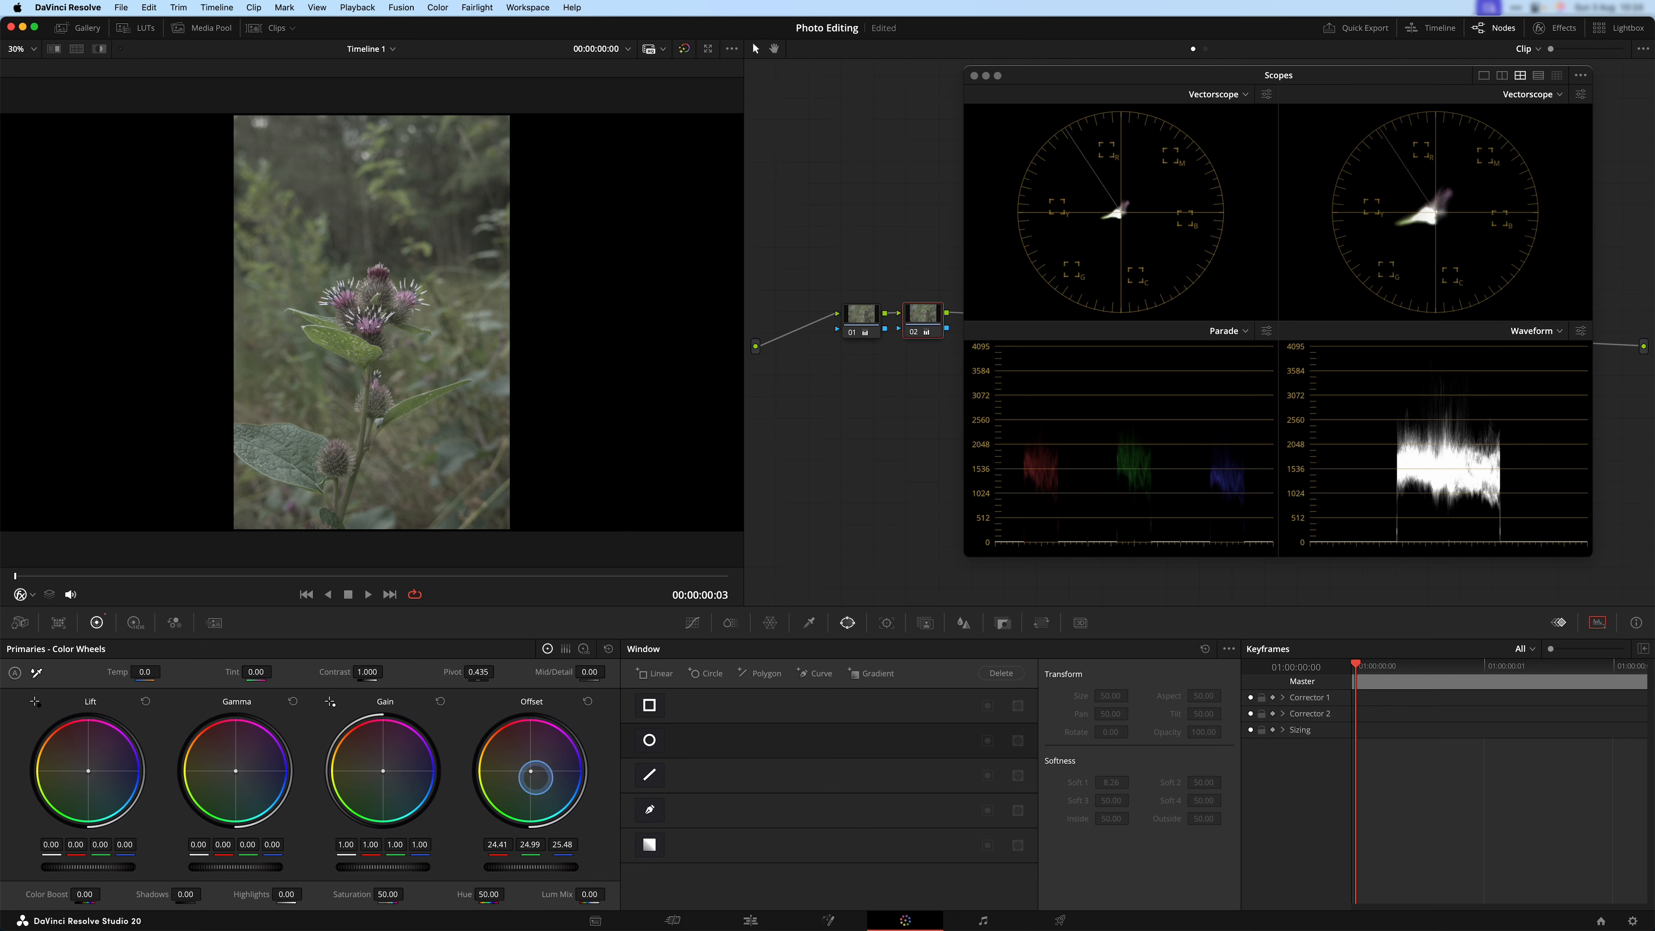
{"action": "left_click_drag", "start_coordinate": [539, 774], "coordinate": [532, 774]}
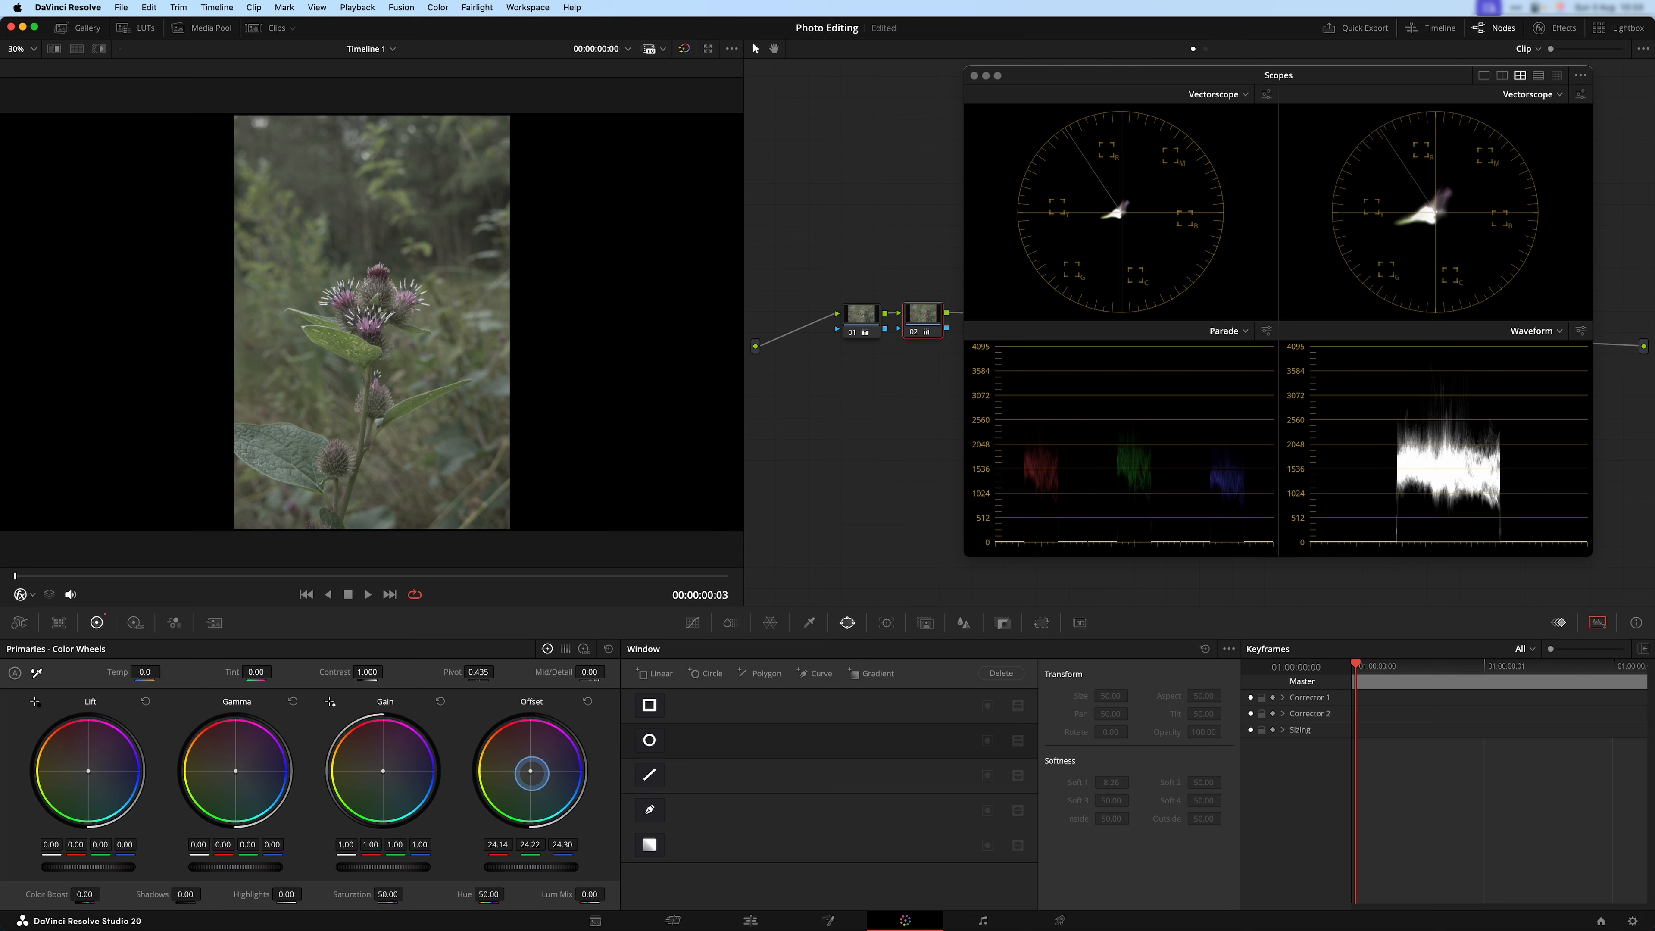
{"action": "left_click_drag", "start_coordinate": [522, 768], "coordinate": [478, 732]}
{"action": "mouse_move", "coordinate": [477, 732]}
{"action": "left_mouse_down"}
{"action": "mouse_move", "coordinate": [495, 810]}
{"action": "mouse_move", "coordinate": [547, 815]}
{"action": "mouse_move", "coordinate": [592, 770]}
{"action": "mouse_move", "coordinate": [519, 740]}
{"action": "mouse_move", "coordinate": [527, 769]}
{"action": "mouse_move", "coordinate": [500, 755]}
{"action": "left_mouse_up"}
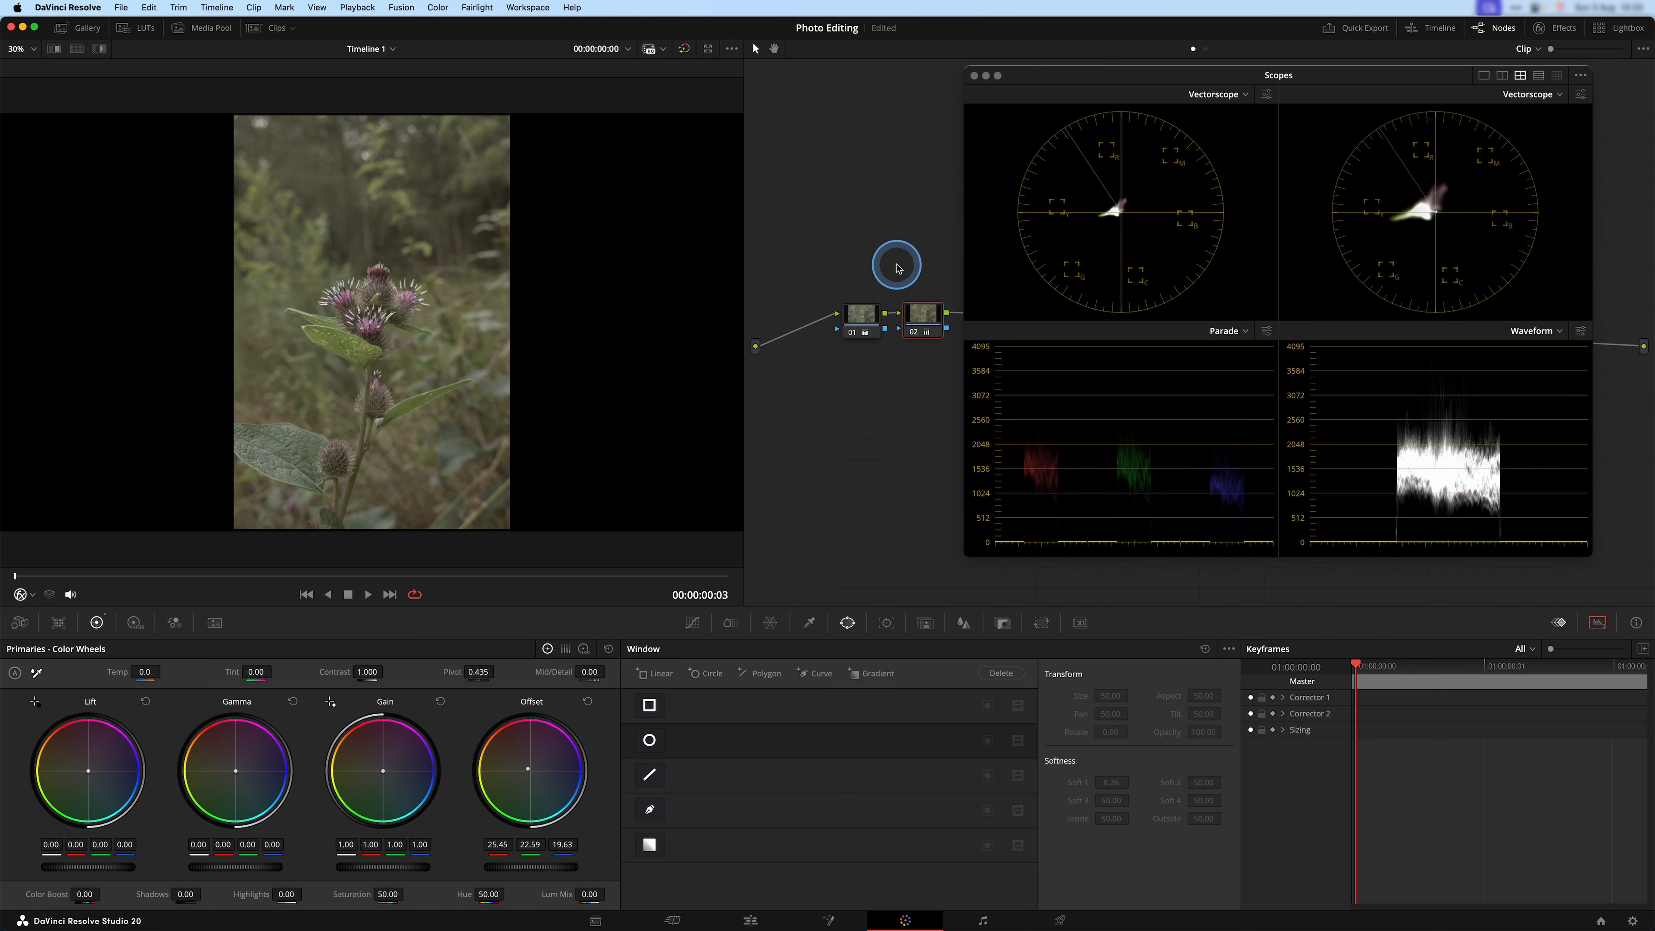
Add a third serial node and build contrast with a Gain of 1.89 and an Offset of -5.35, keeping the Scopes below the nodes.
{"action": "left_click_drag", "start_coordinate": [1196, 73], "coordinate": [1116, 430]}
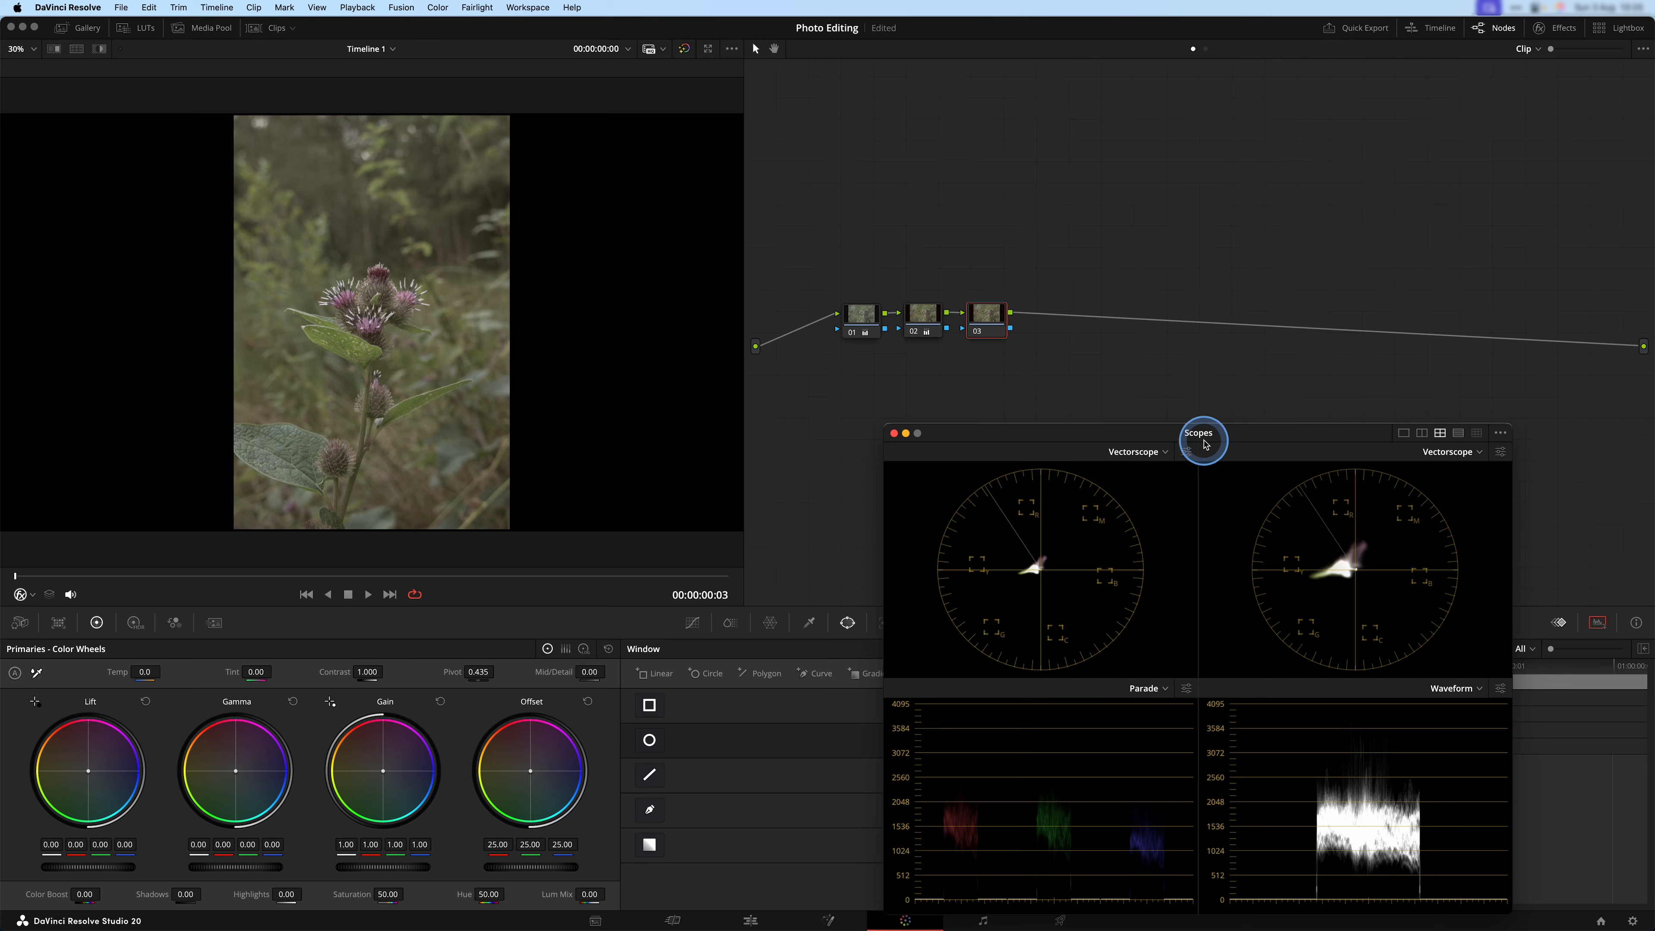
{"action": "left_click_drag", "start_coordinate": [1206, 441], "coordinate": [1125, 404]}
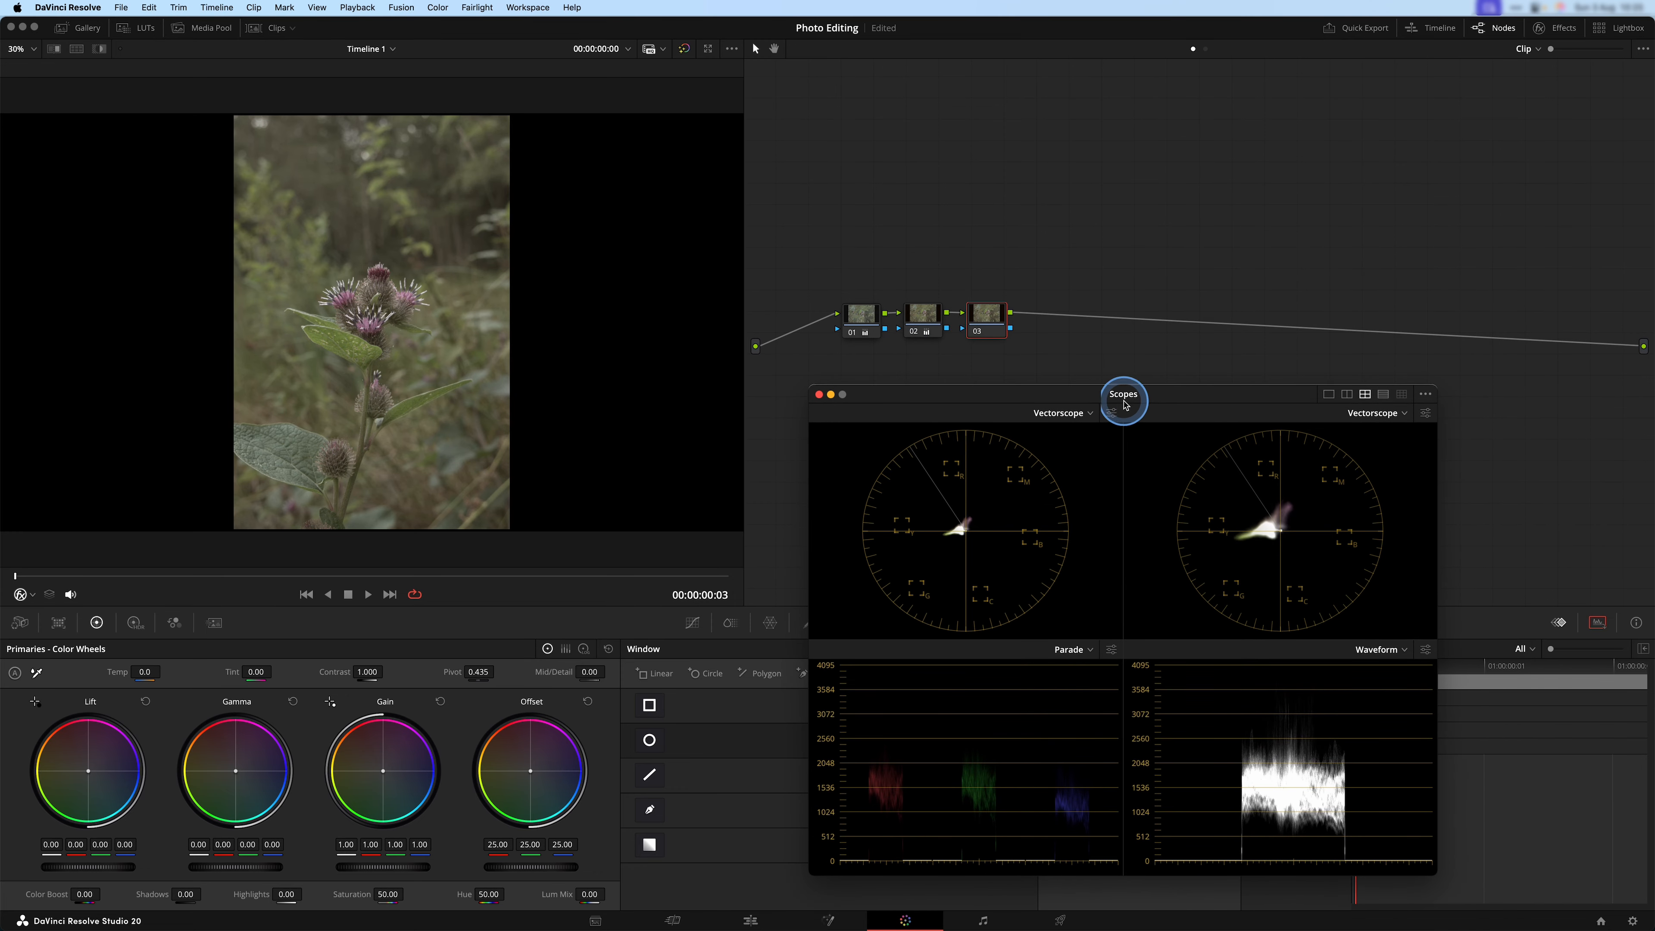
{"action": "left_click", "coordinate": [385, 865]}
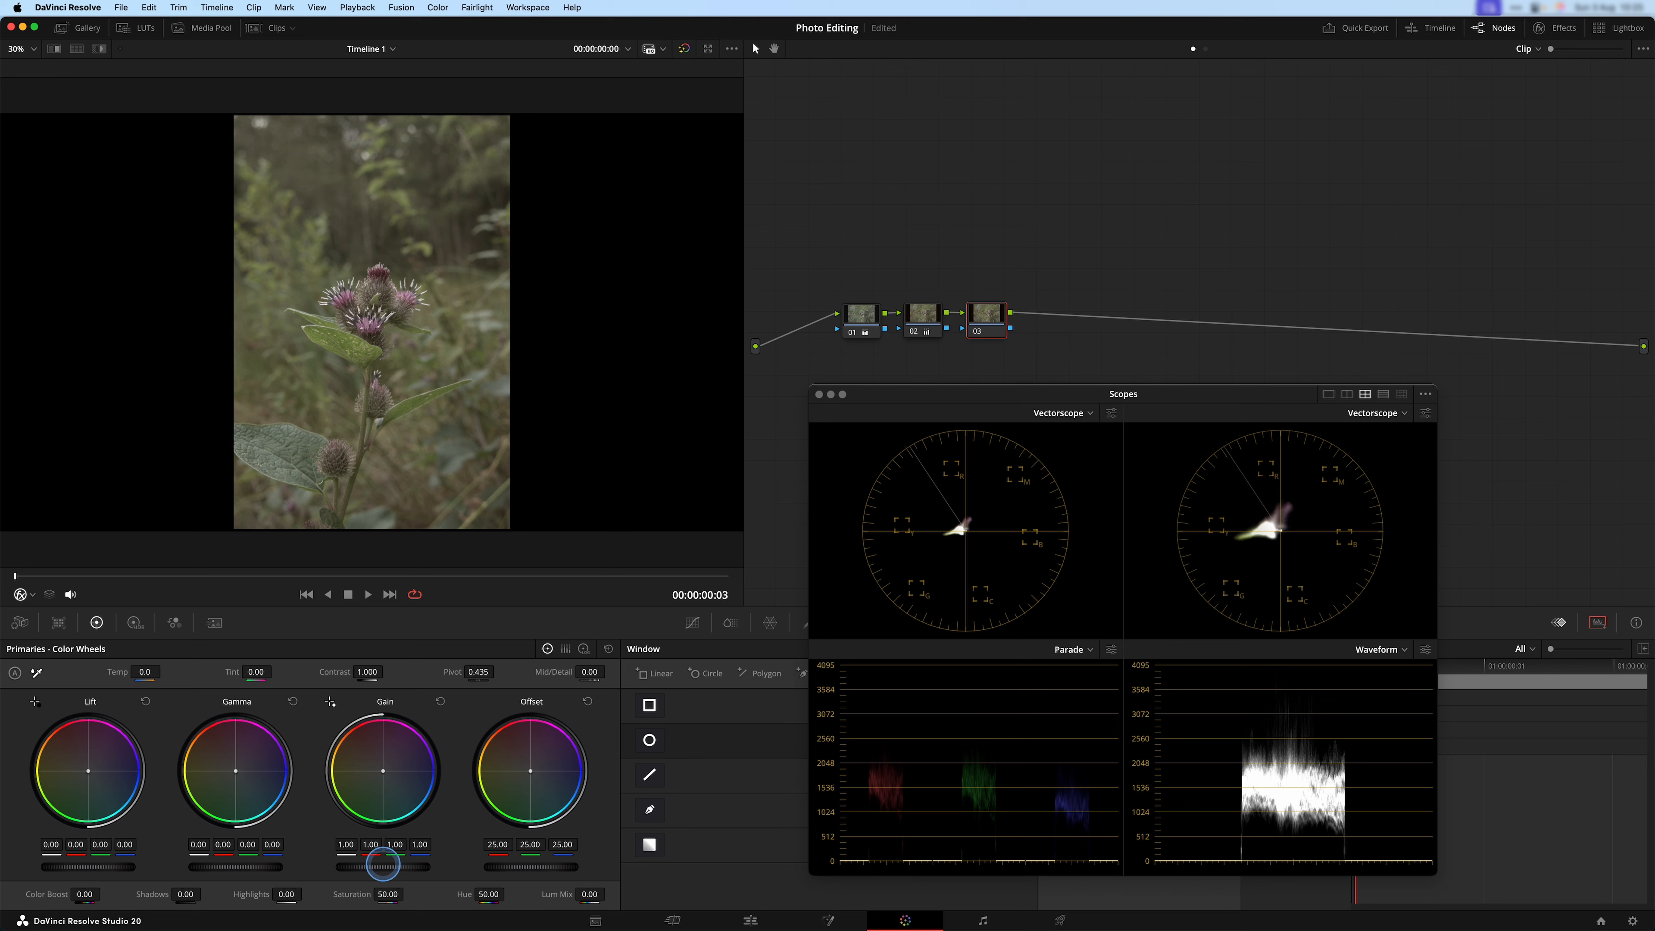
{"action": "left_click_drag", "start_coordinate": [383, 866], "coordinate": [728, 842]}
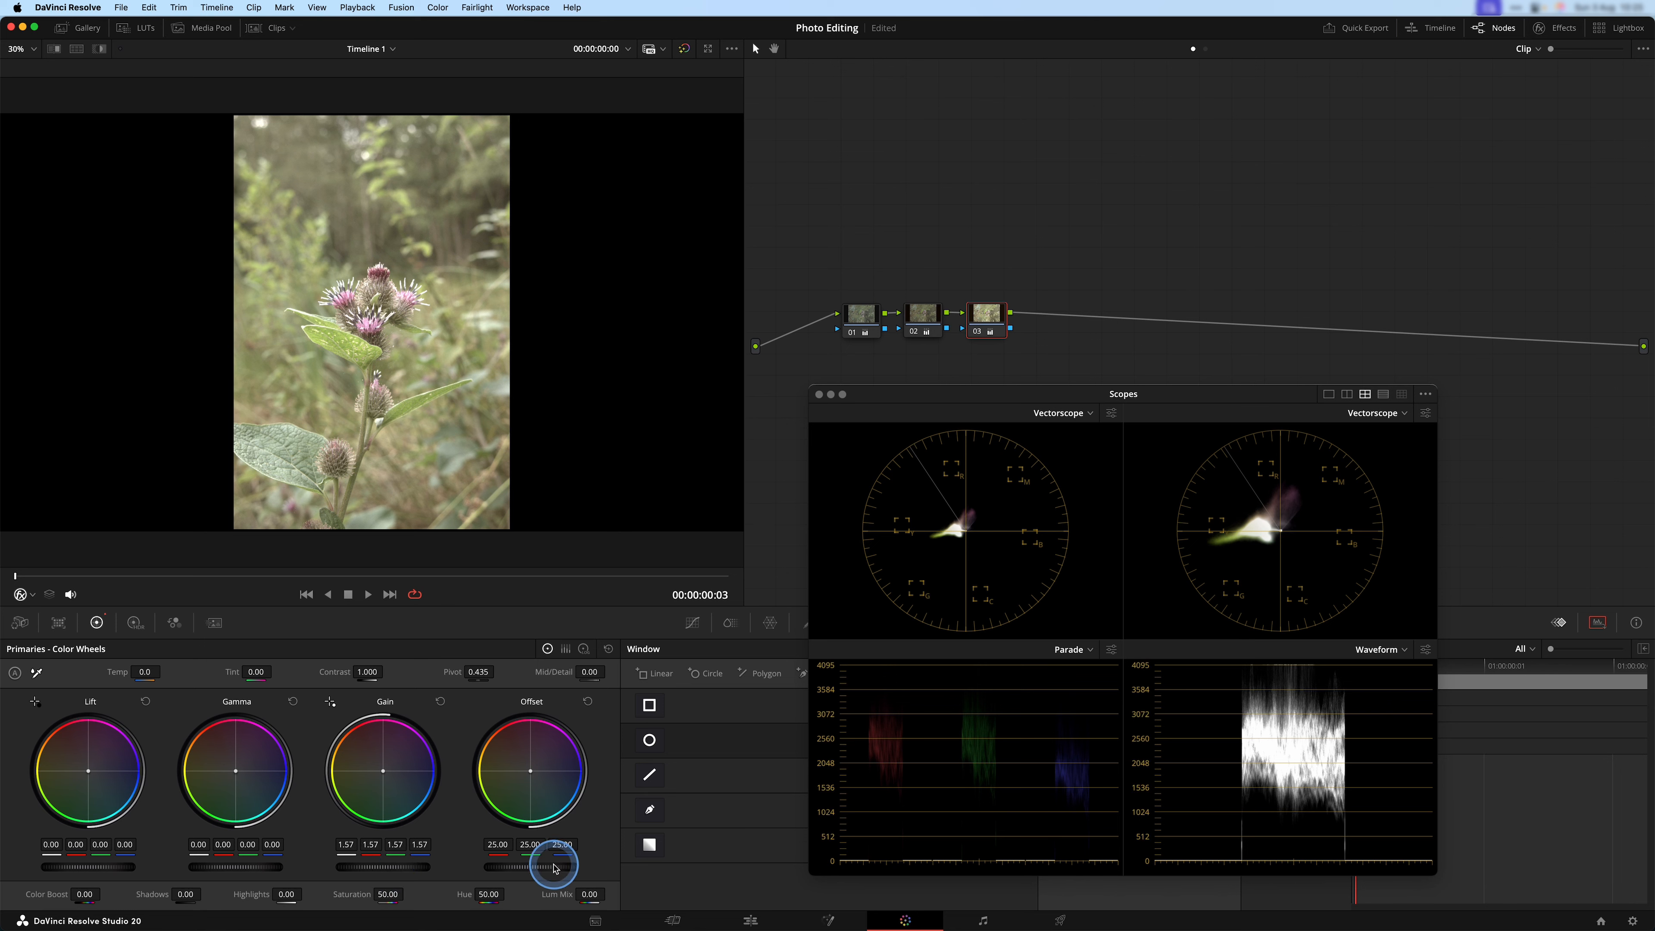
{"action": "left_click_drag", "start_coordinate": [529, 865], "coordinate": [225, 865]}
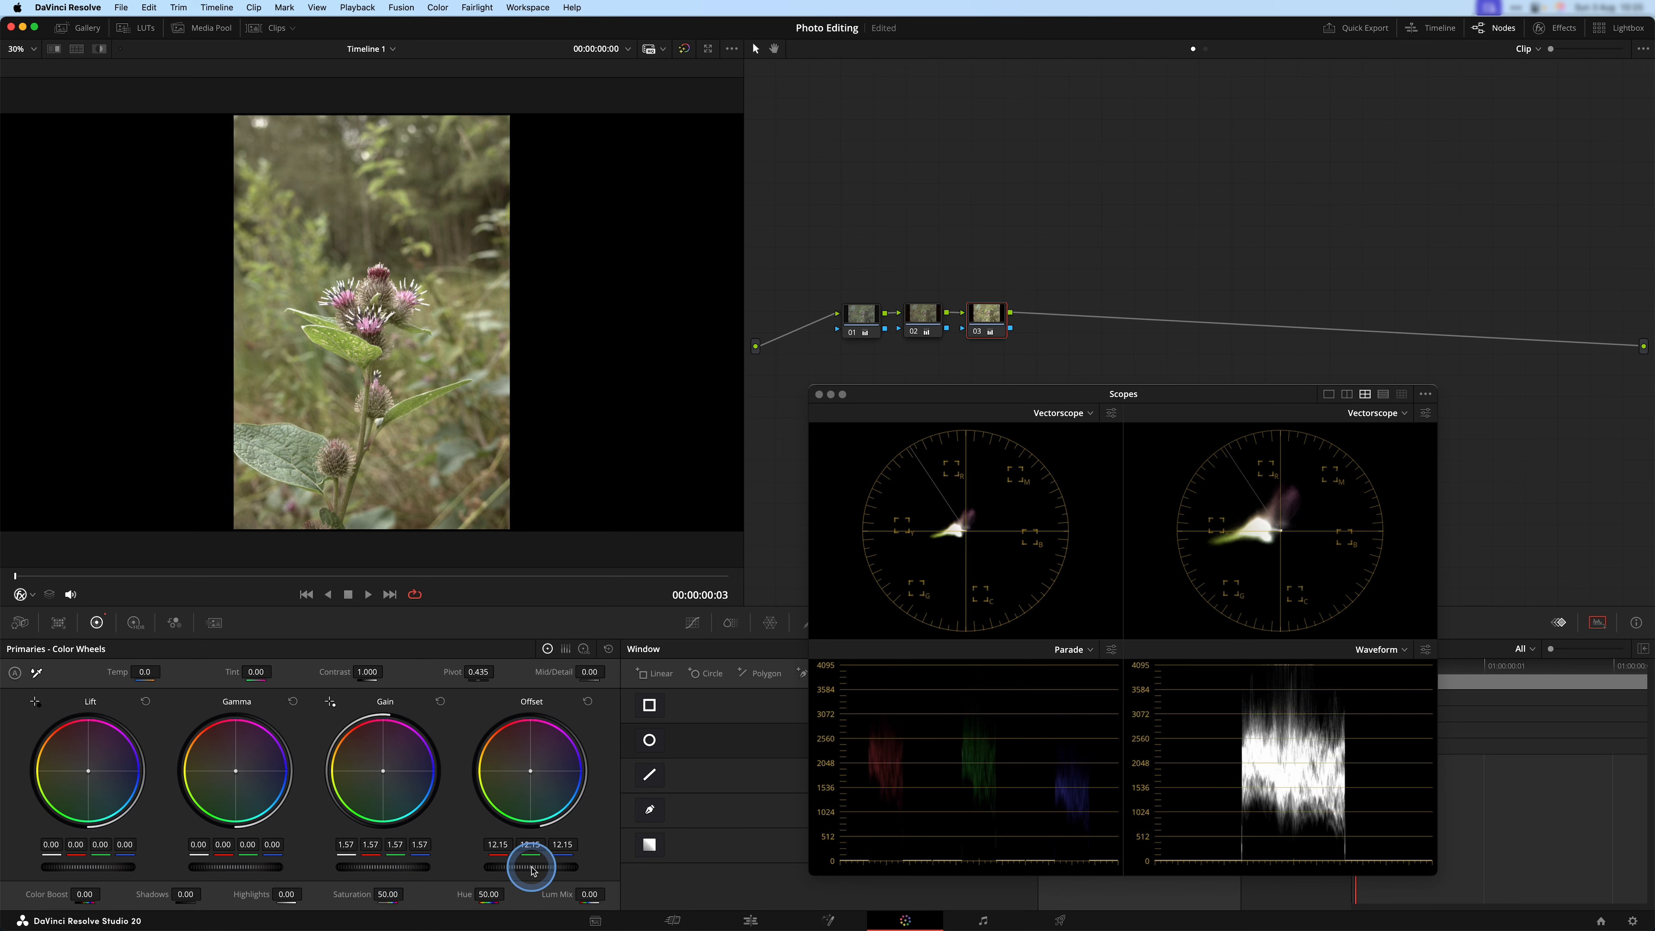
{"action": "left_click_drag", "start_coordinate": [369, 862], "coordinate": [264, 839]}
{"action": "key", "text": "ctrl"}
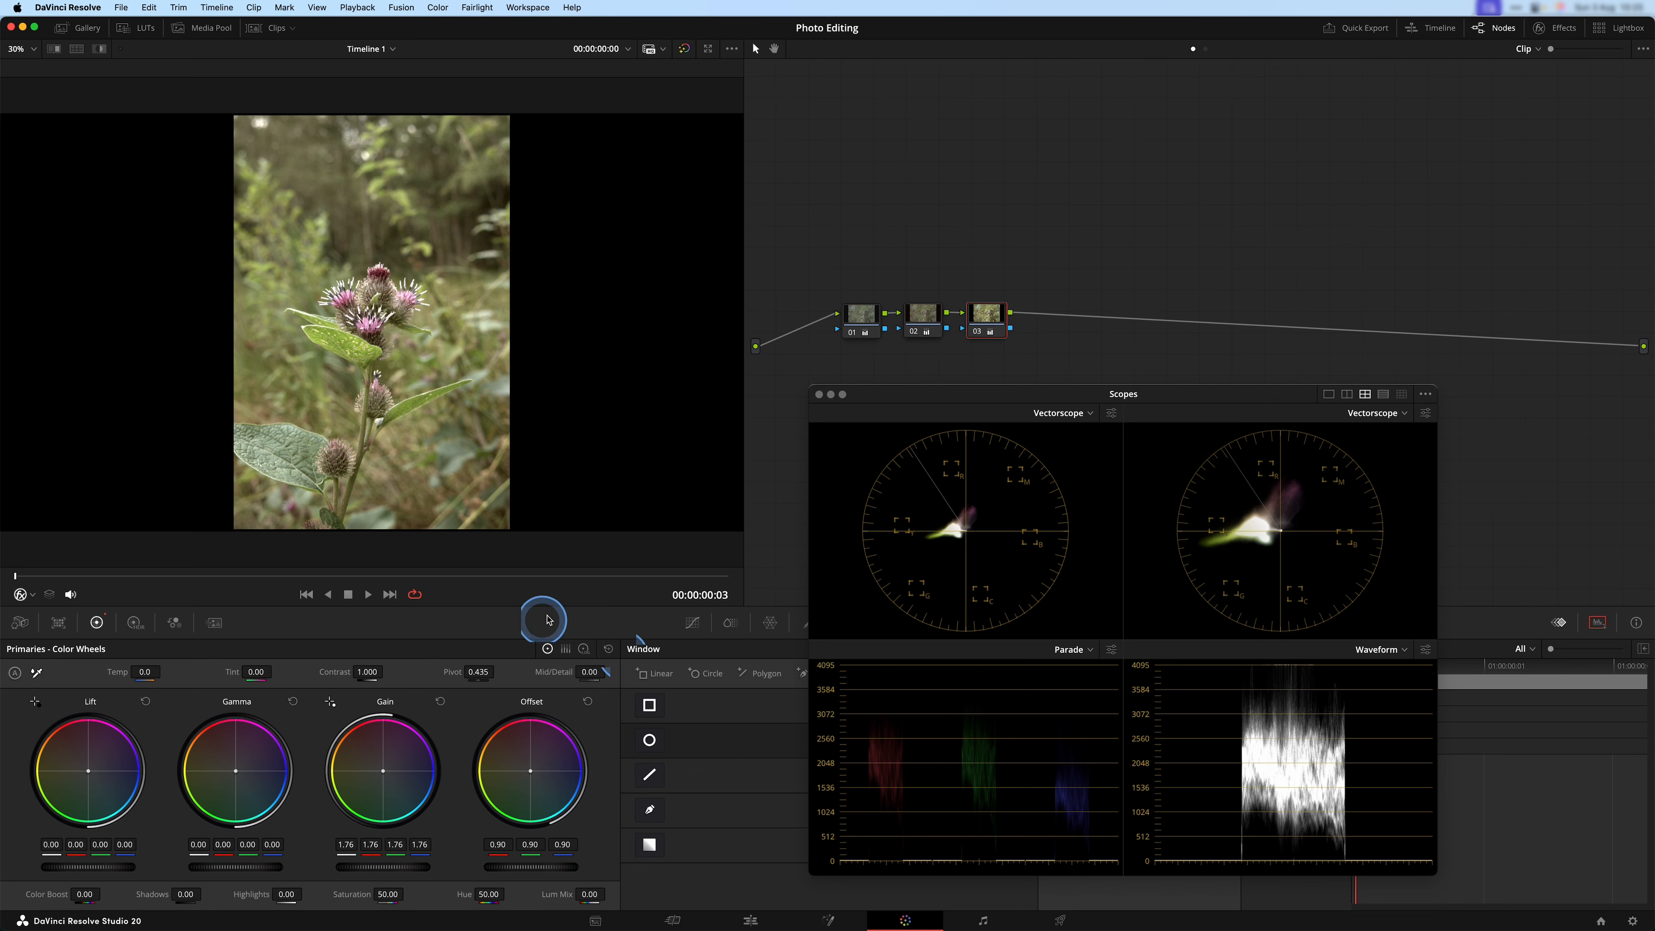
{"action": "mouse_move", "coordinate": [376, 864]}
{"action": "left_mouse_down"}
{"action": "mouse_move", "coordinate": [495, 872]}
{"action": "mouse_move", "coordinate": [344, 858]}
{"action": "mouse_move", "coordinate": [456, 859]}
{"action": "mouse_move", "coordinate": [387, 858]}
{"action": "left_mouse_up"}
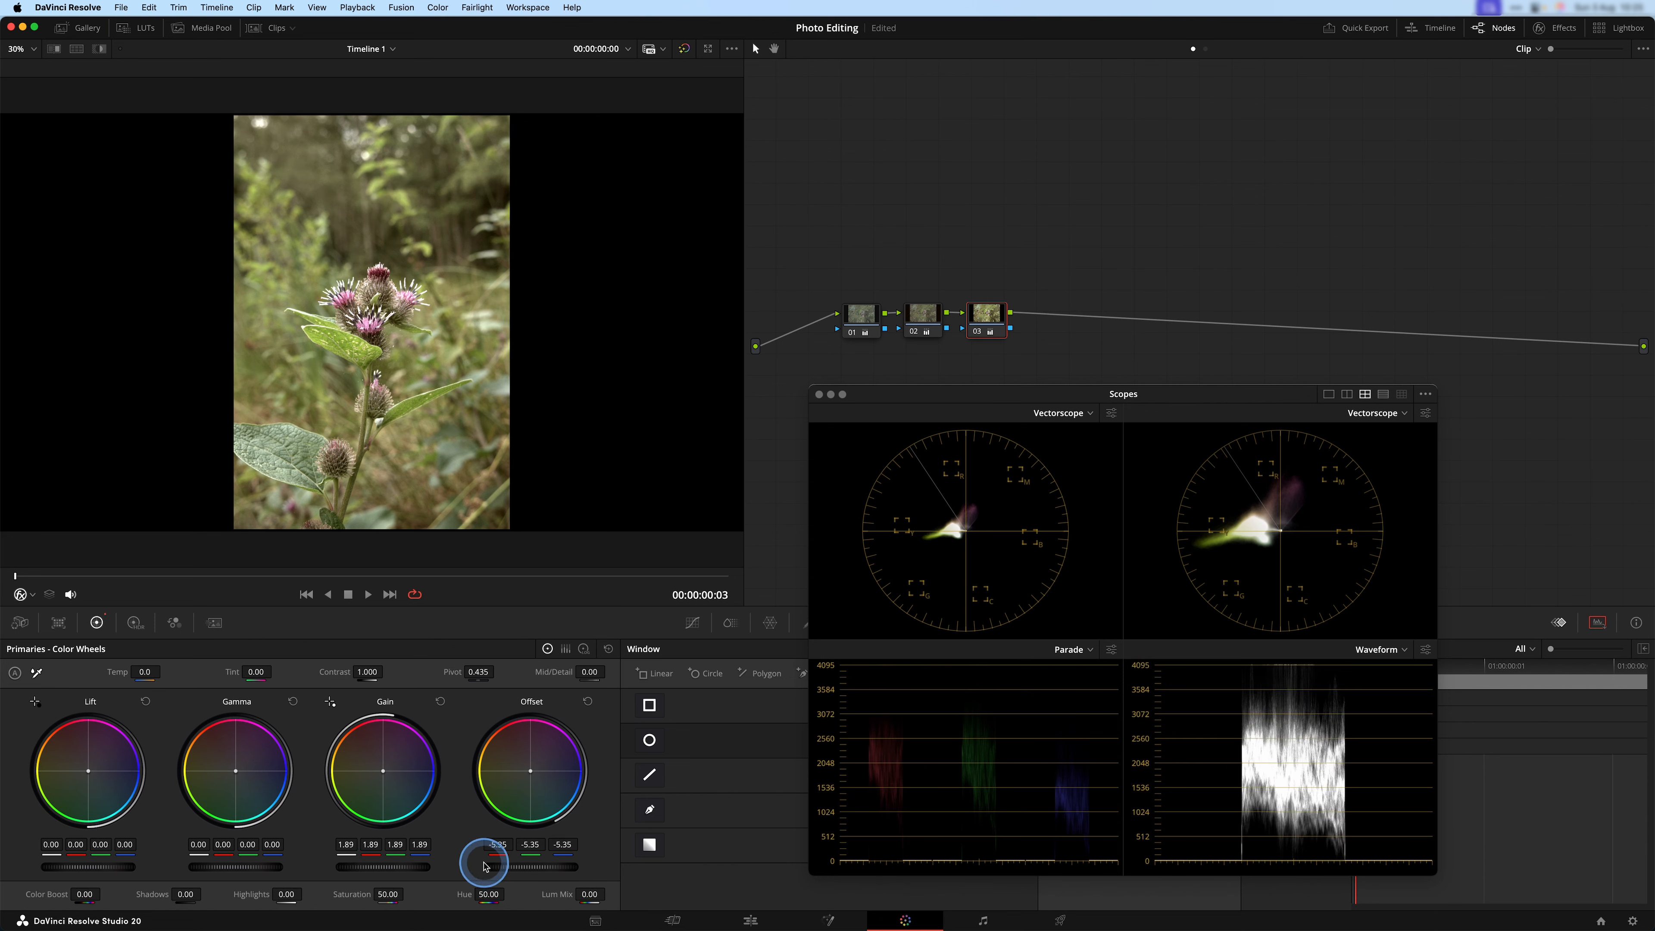
Add a fourth serial node and set its HDR Global saturation to 1.17.
{"action": "key", "text": "alt+s"}
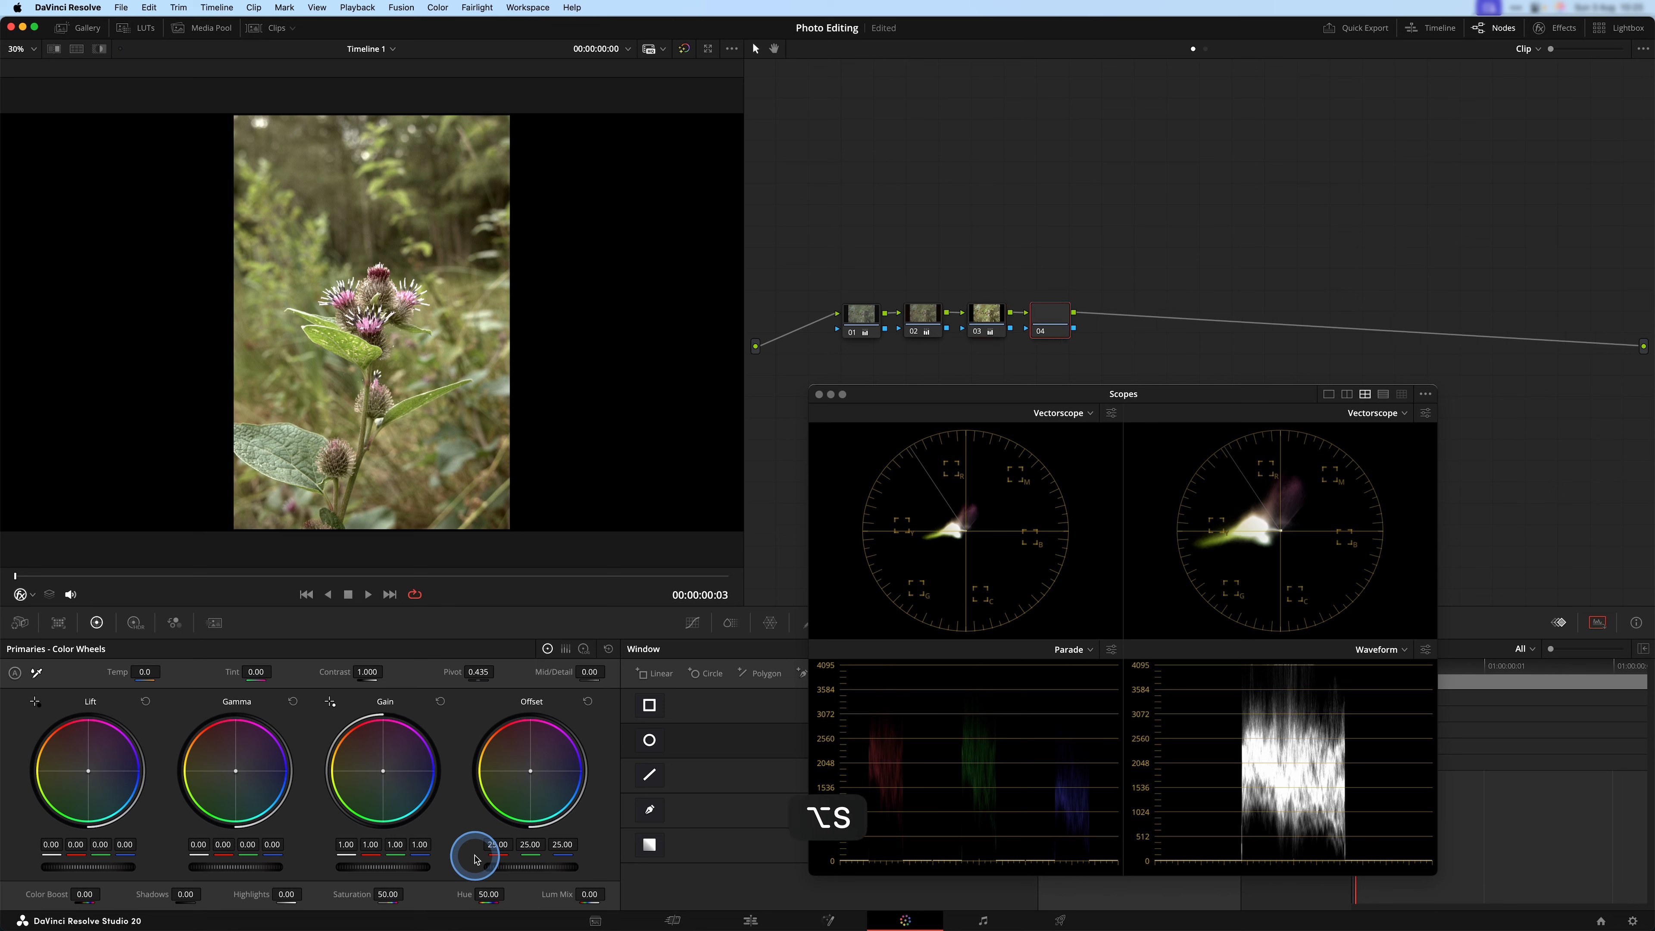
{"action": "left_click", "coordinate": [133, 624]}
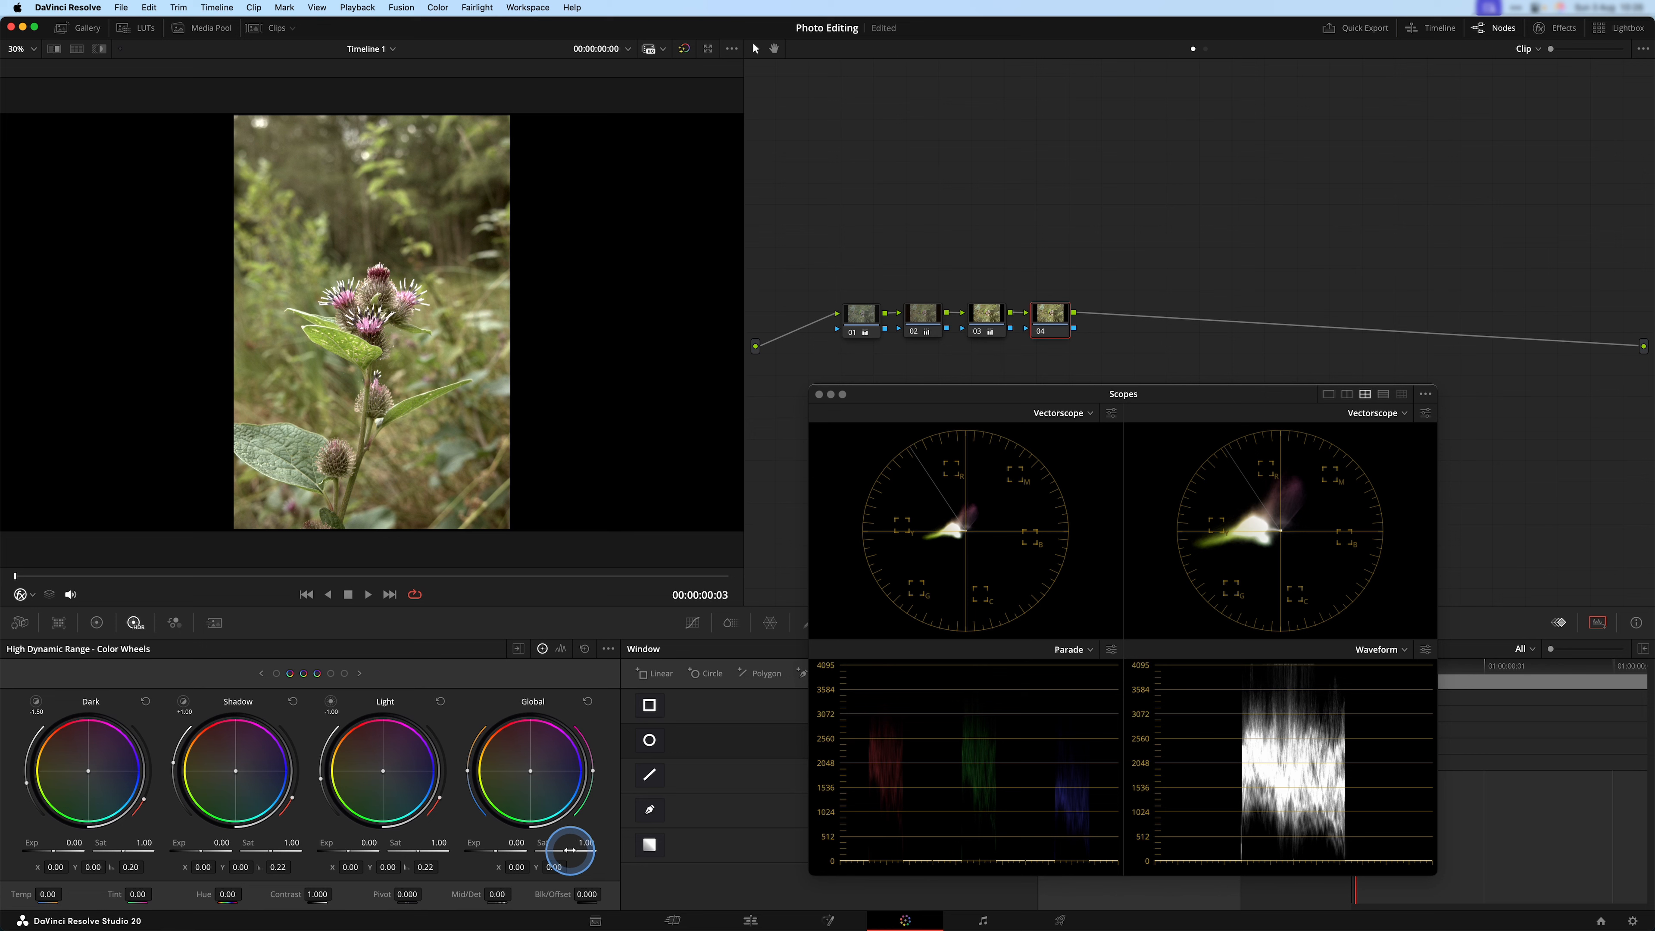
{"action": "left_click_drag", "start_coordinate": [596, 852], "coordinate": [840, 846]}
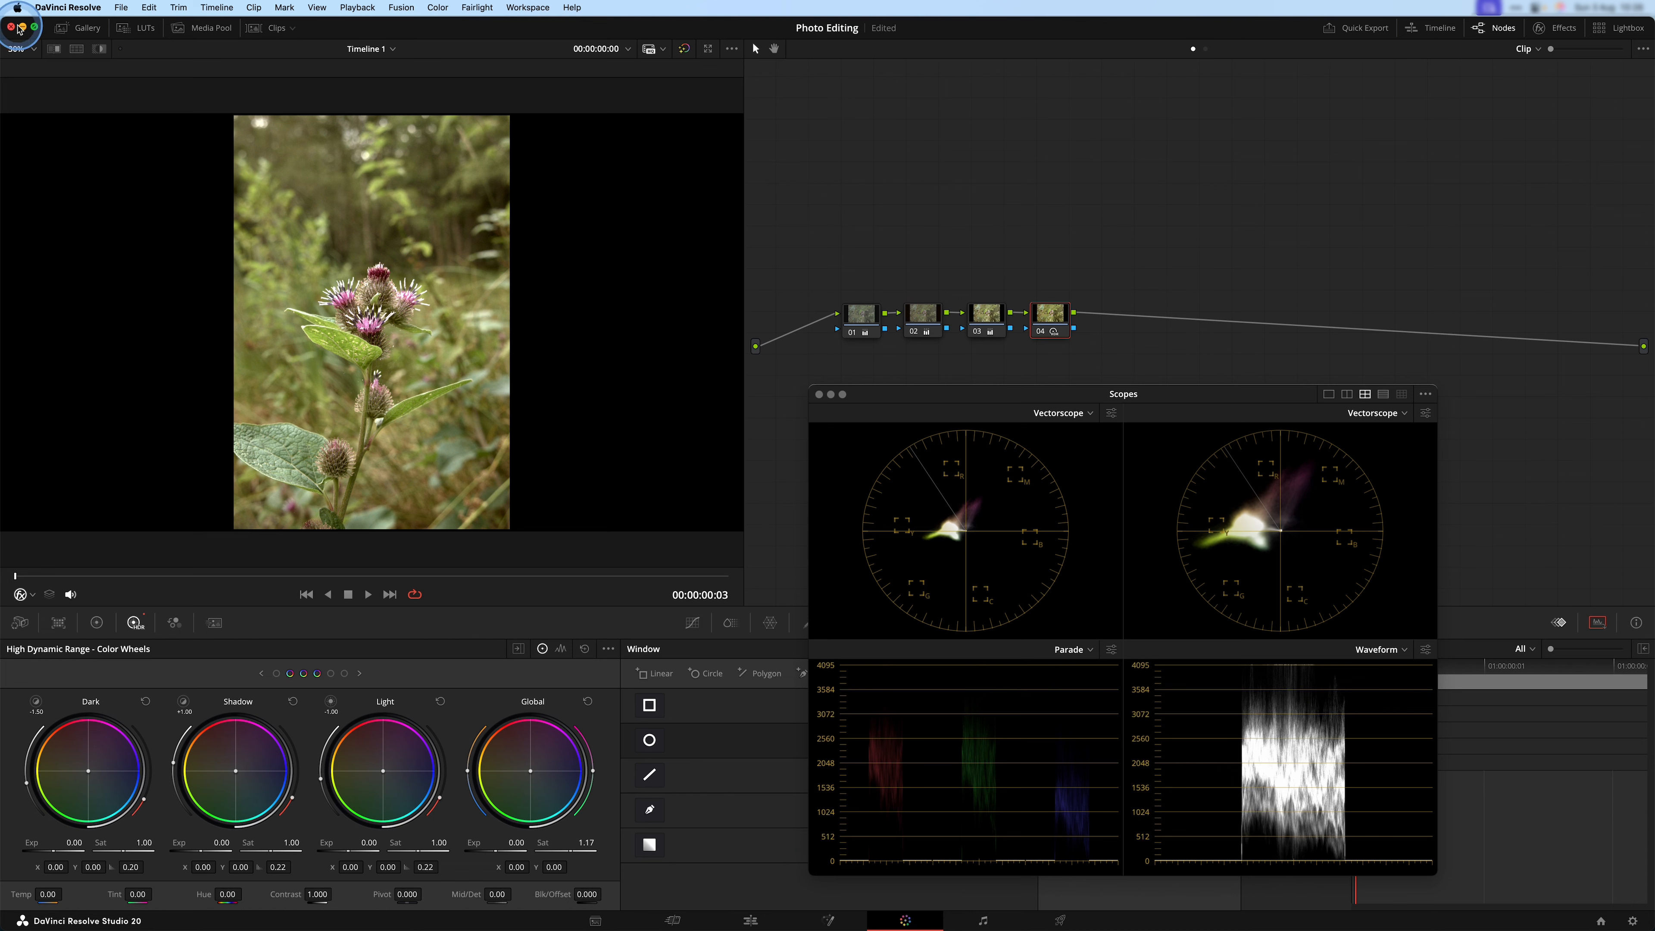
Inspect the thistle blossoms at 100% actual size and fit the photo back to the viewer.
{"action": "left_click", "coordinate": [29, 49]}
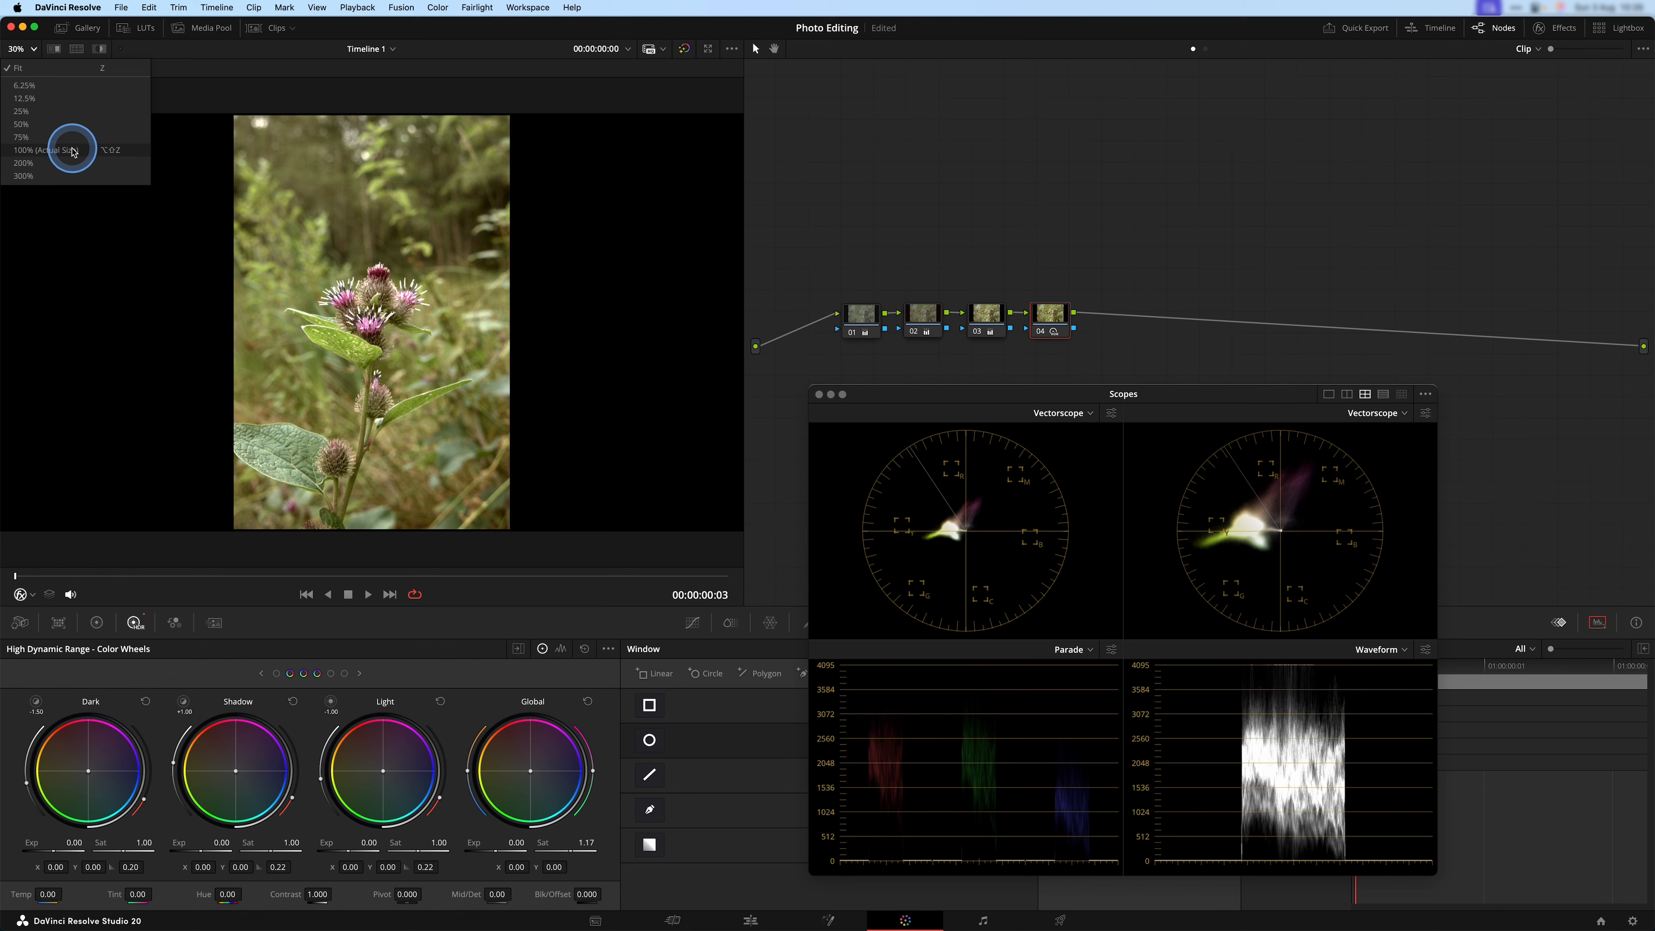
{"action": "left_click", "coordinate": [65, 149]}
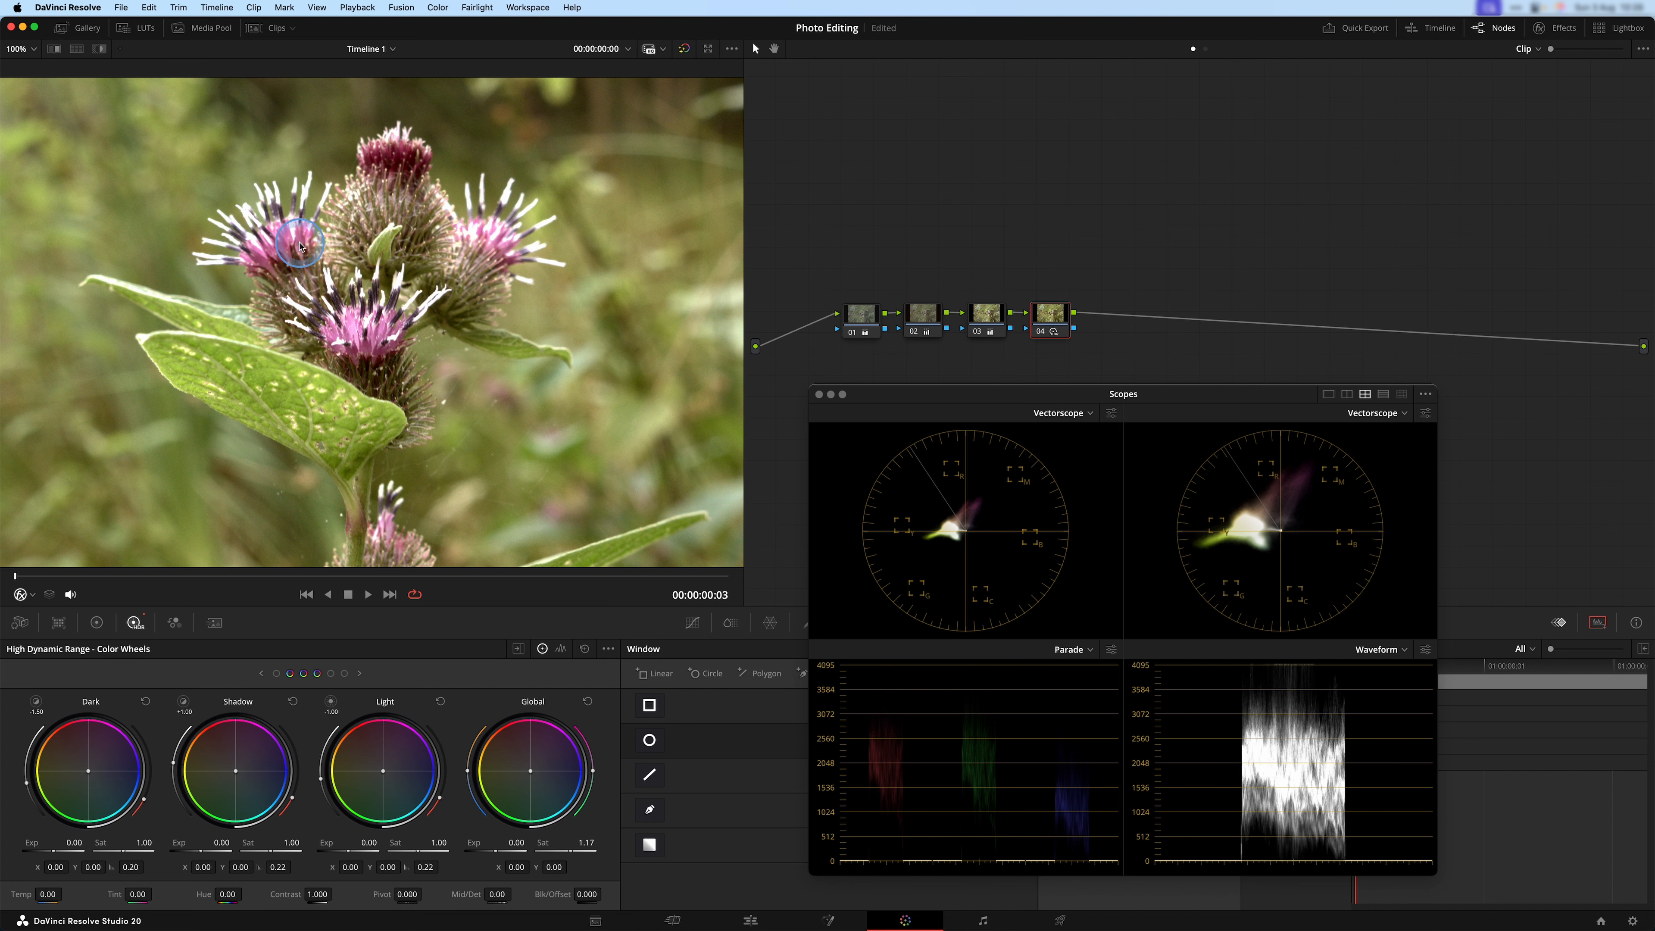
{"action": "key", "text": "shift+z"}
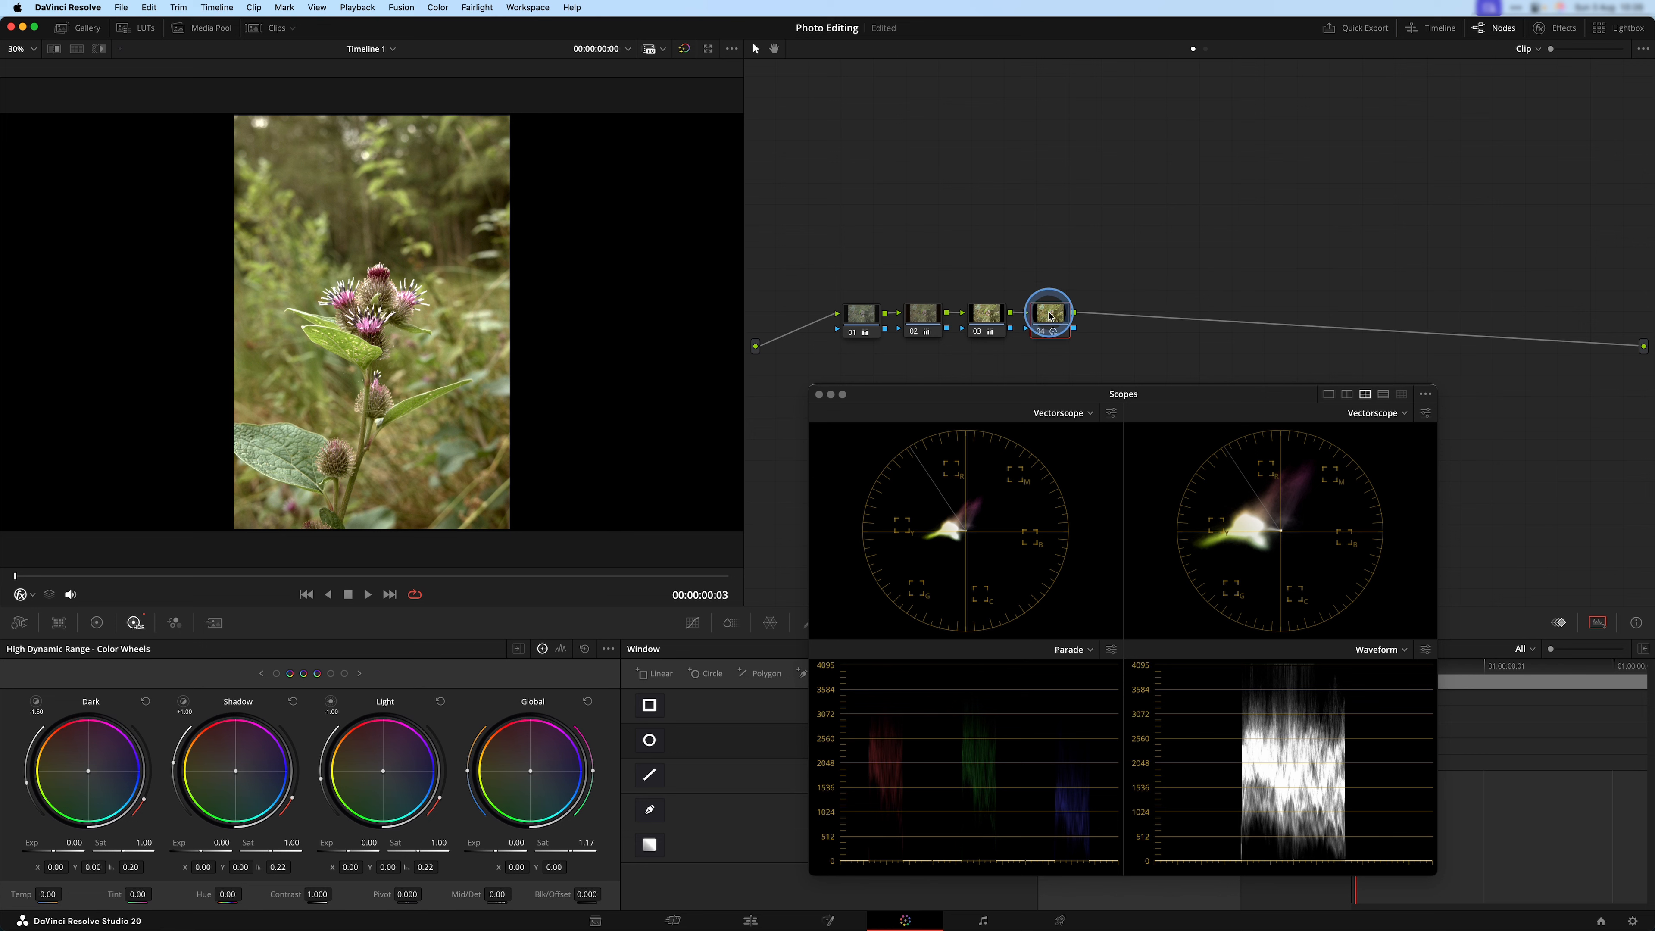
Add a fifth serial node and bring up the Color Warper in Hue - Saturation mode, with the Scopes moved clear of it.
{"action": "key", "text": "alt+s"}
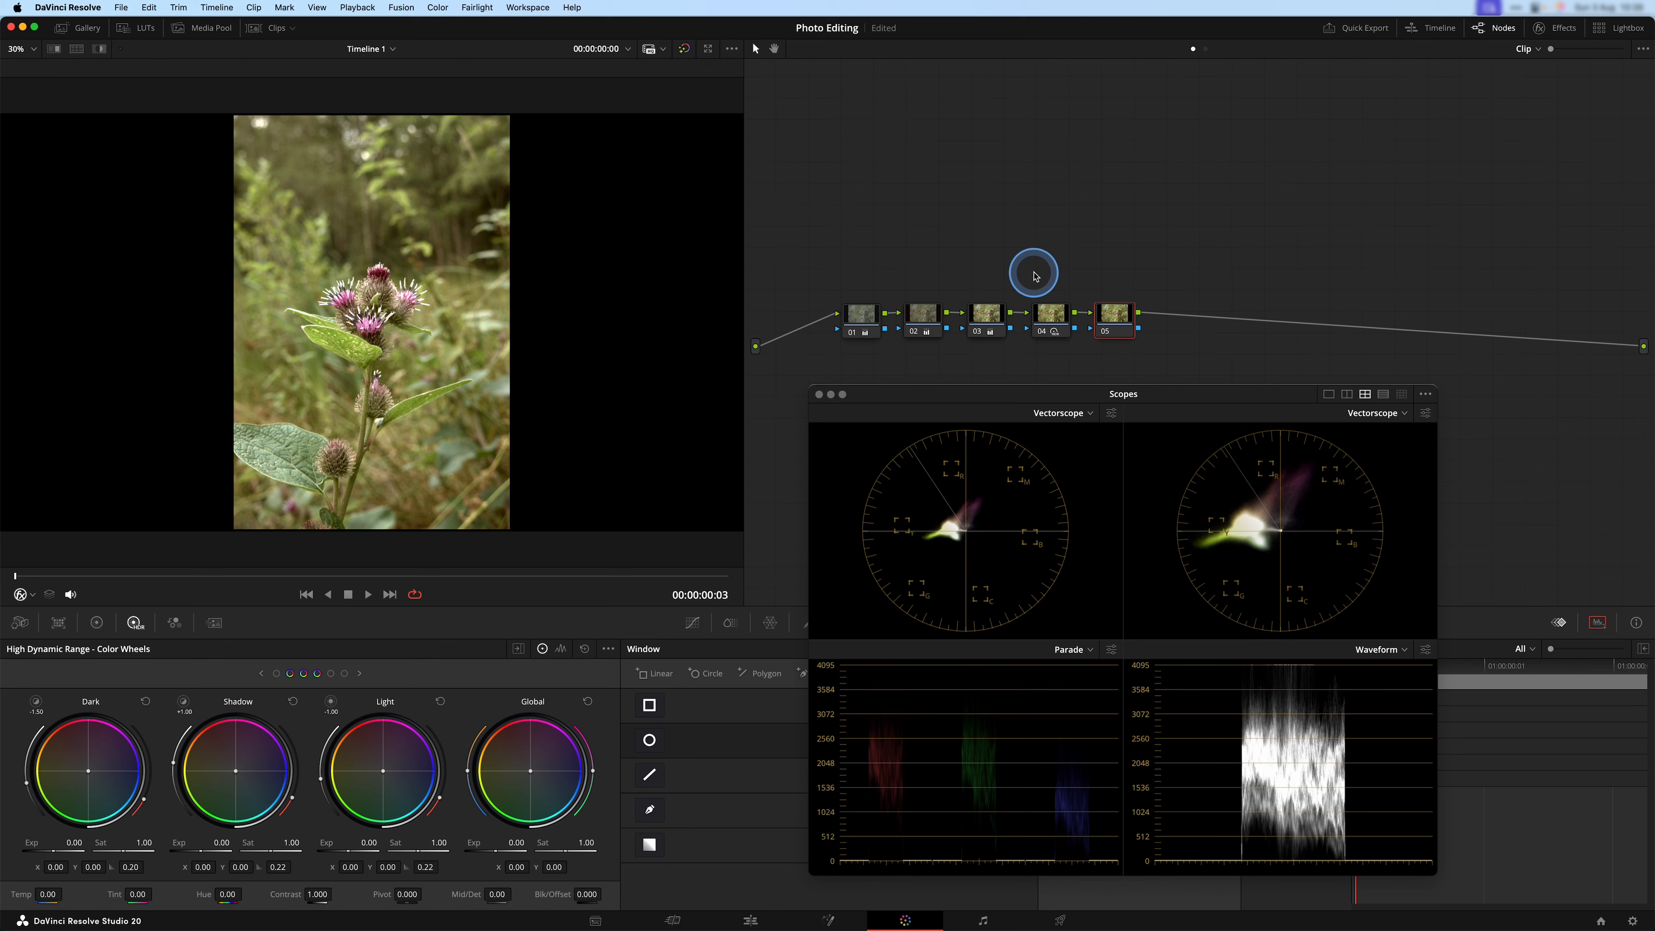
{"action": "left_click_drag", "start_coordinate": [1120, 397], "coordinate": [1293, 384]}
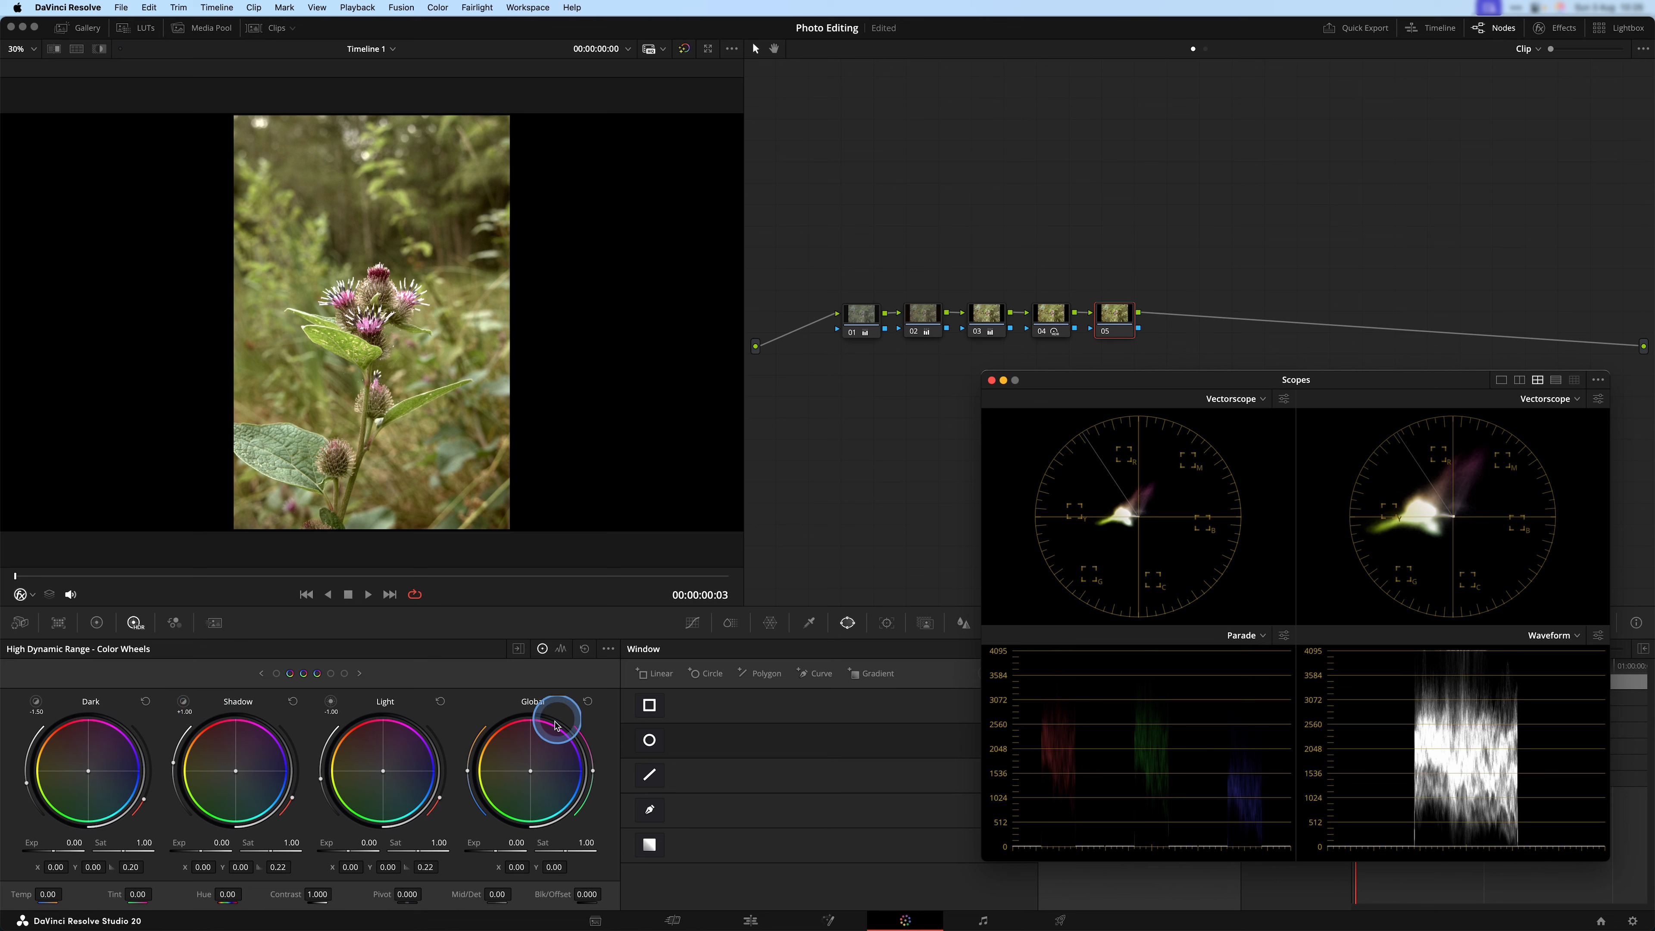
{"action": "left_click", "coordinate": [770, 622]}
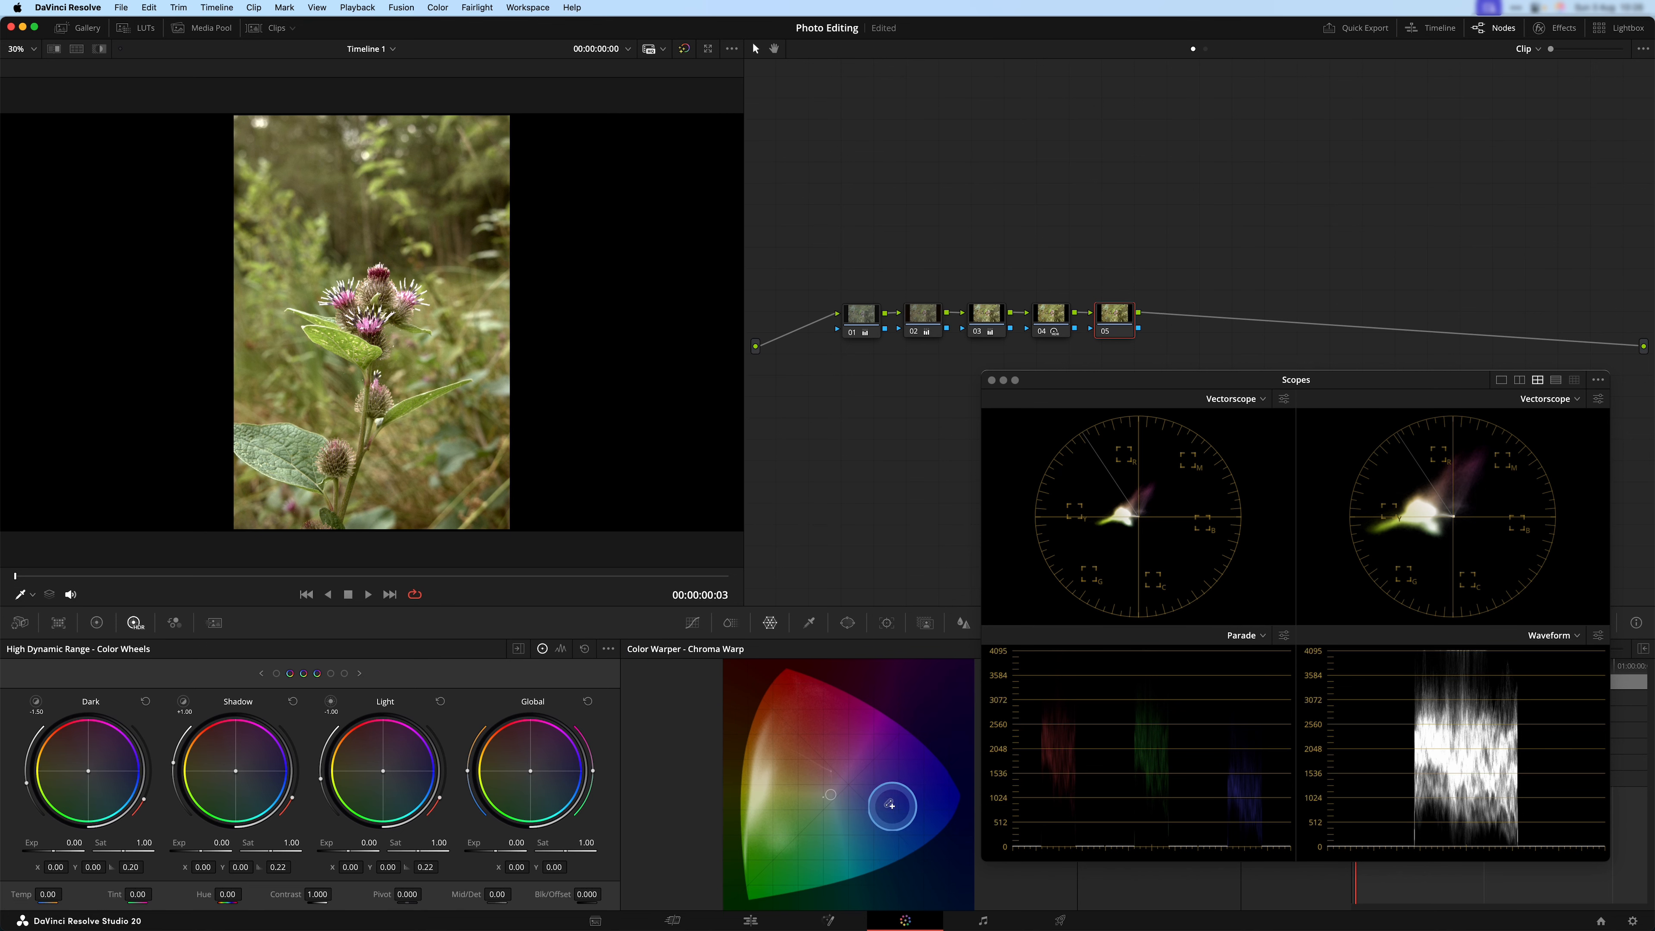
{"action": "left_click_drag", "start_coordinate": [1227, 377], "coordinate": [1234, 80]}
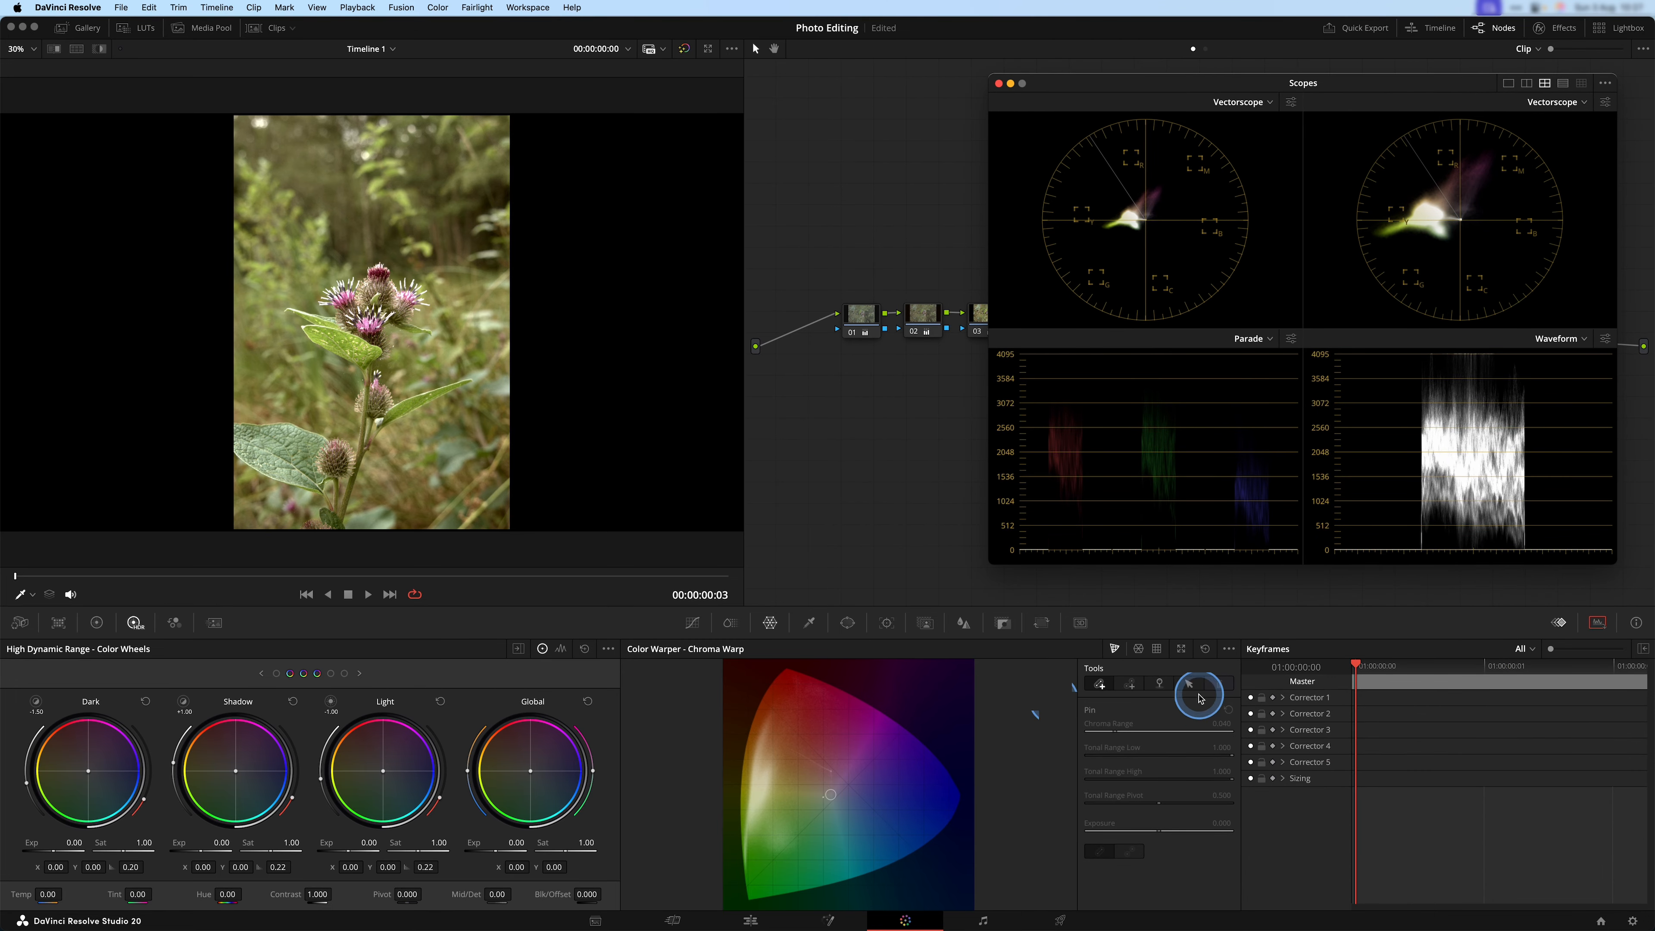
{"action": "left_click", "coordinate": [1137, 648]}
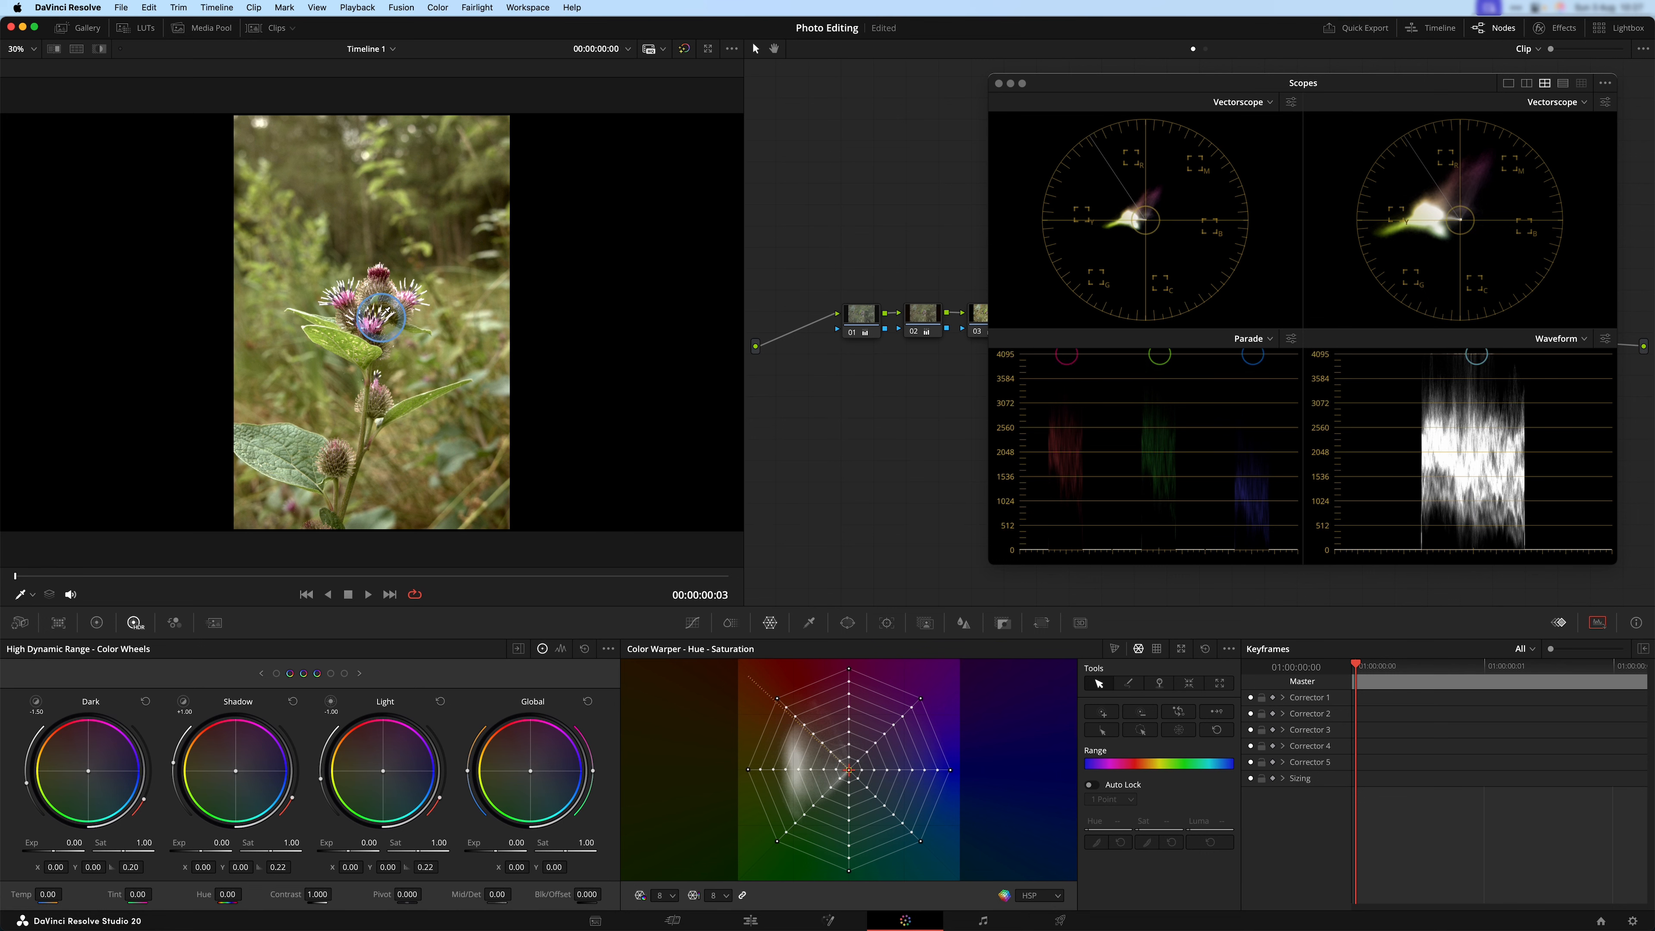
Try shifting the warper web's centre point toward green at Hue 0.66 and Sat 0.11, and reset the Color Warper.
{"action": "key", "text": "ctrl"}
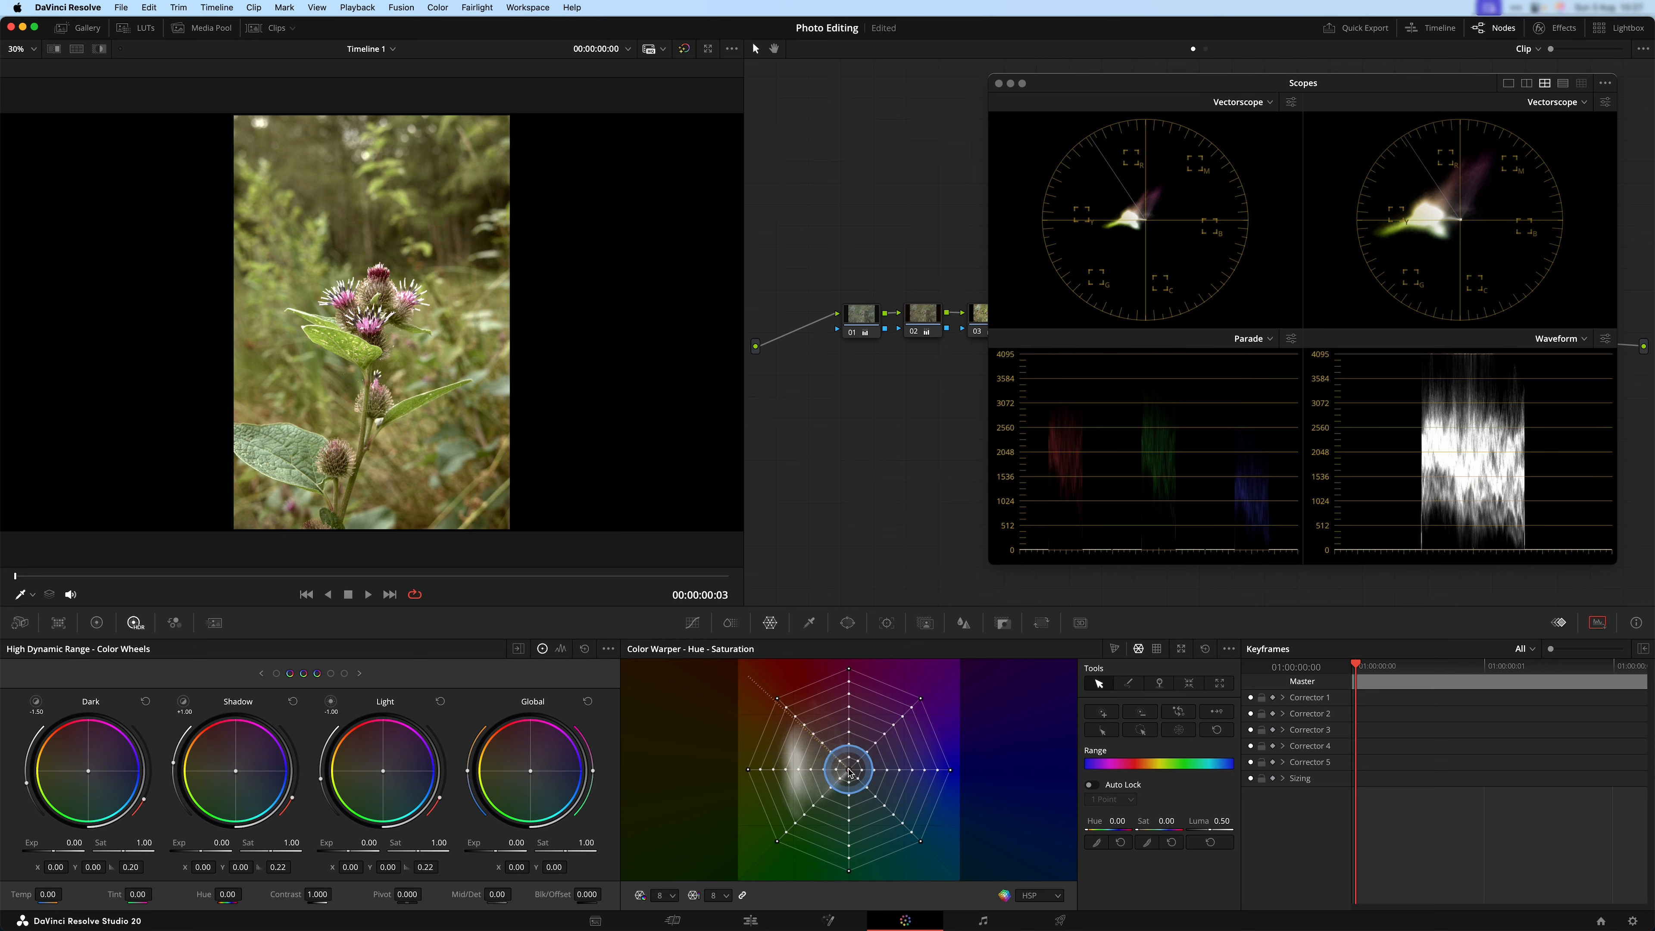
{"action": "mouse_move", "coordinate": [849, 769]}
{"action": "left_mouse_down"}
{"action": "mouse_move", "coordinate": [829, 783]}
{"action": "mouse_move", "coordinate": [844, 759]}
{"action": "mouse_move", "coordinate": [864, 794]}
{"action": "mouse_move", "coordinate": [844, 778]}
{"action": "left_mouse_up"}
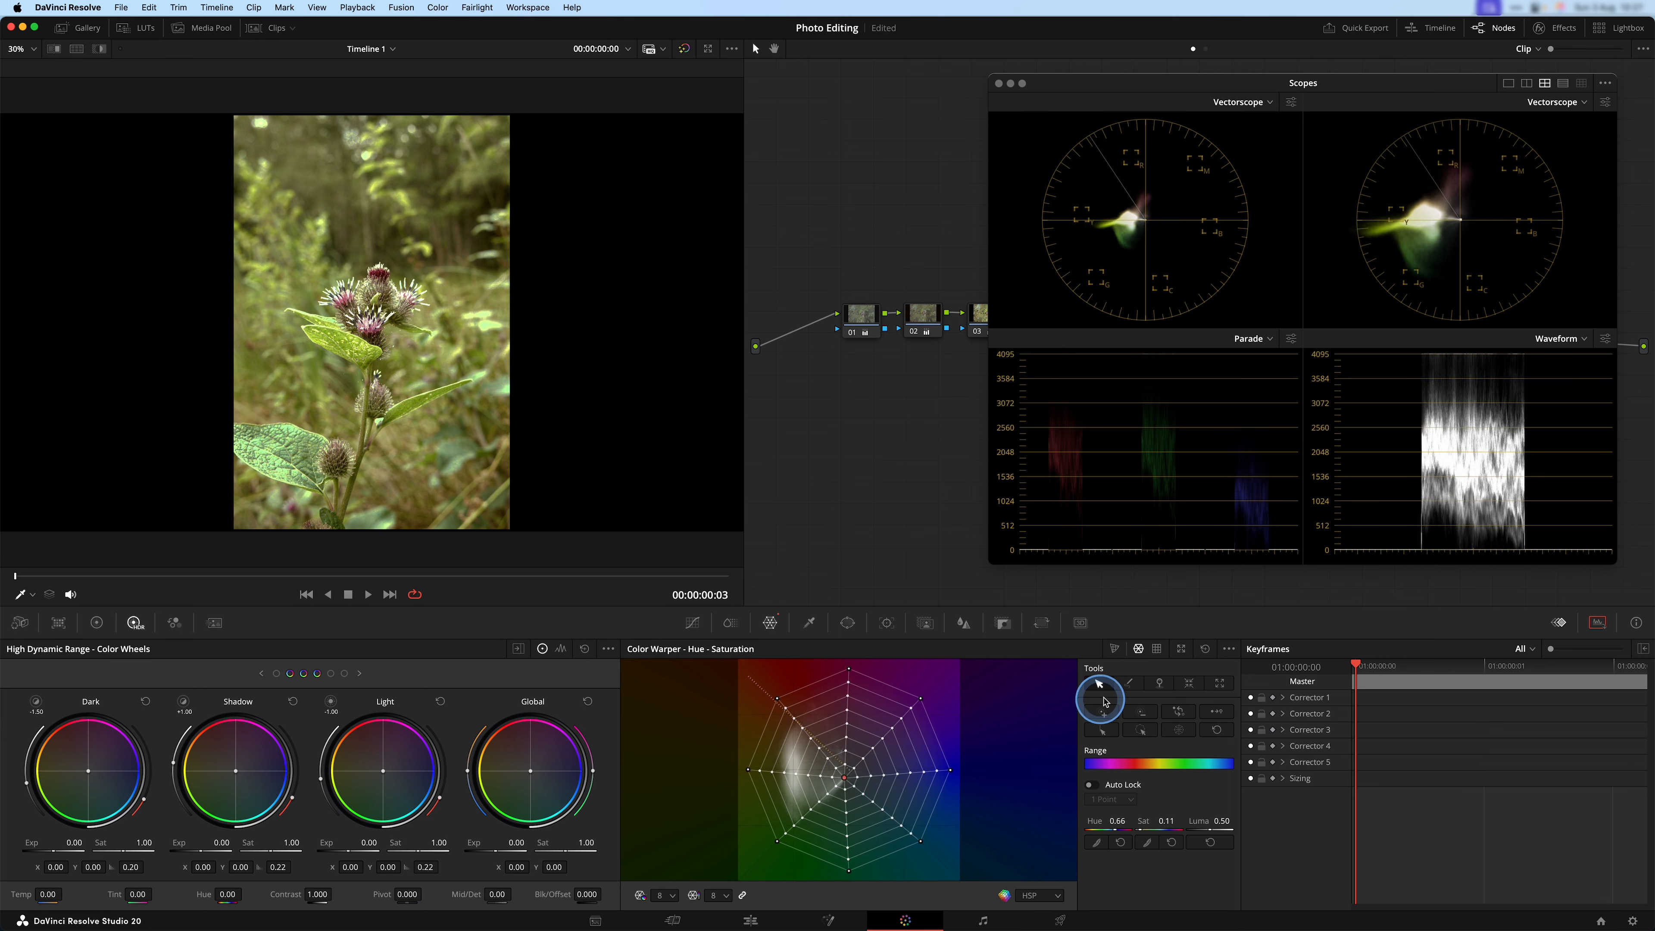
{"action": "left_click", "coordinate": [1204, 655]}
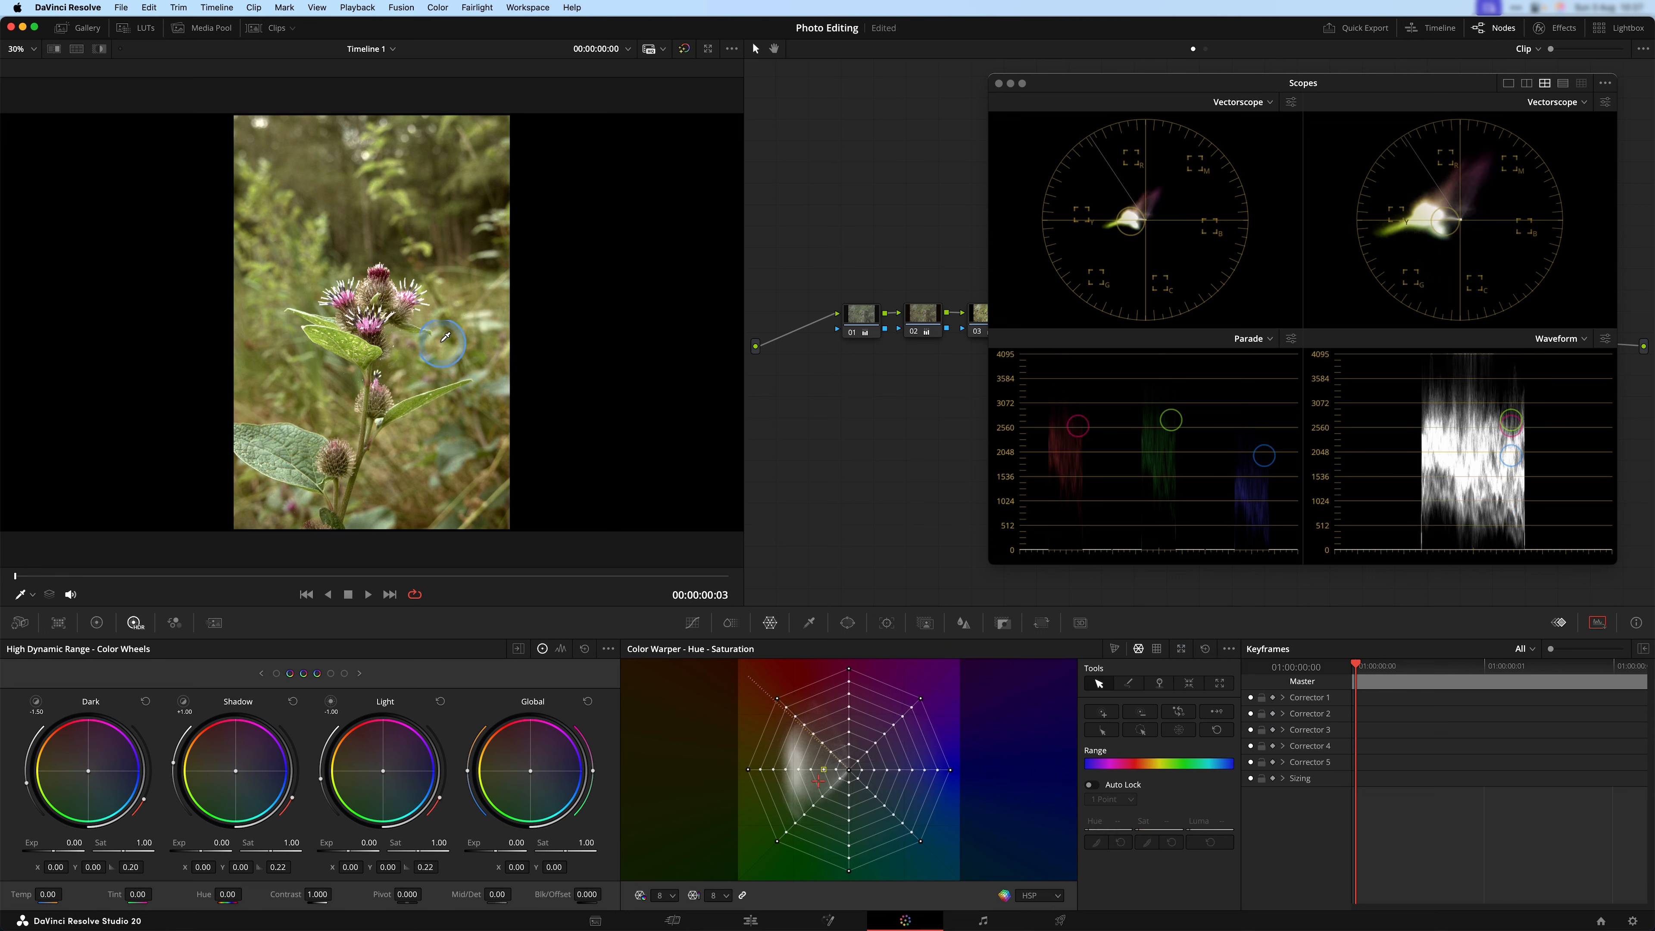
Enable Auto Lock with 3 Points and pull the leaves' yellow-green web point outward to Hue 0.71 and Sat 0.85.
{"action": "key", "text": "ctrl"}
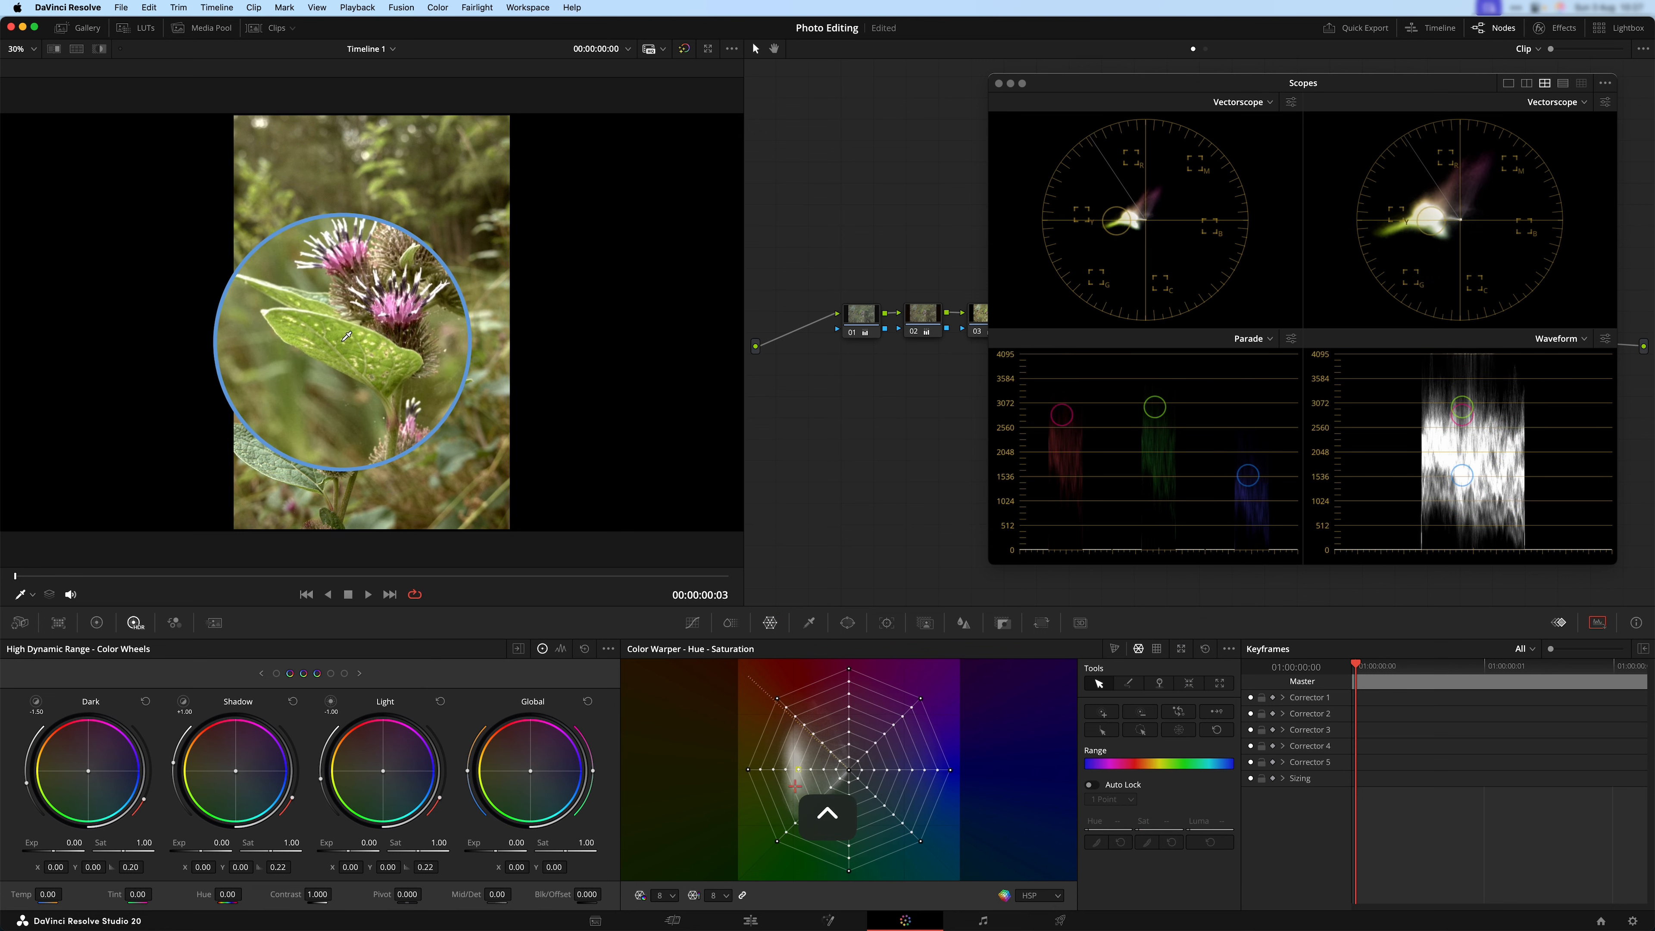
{"action": "key", "text": "ctrl"}
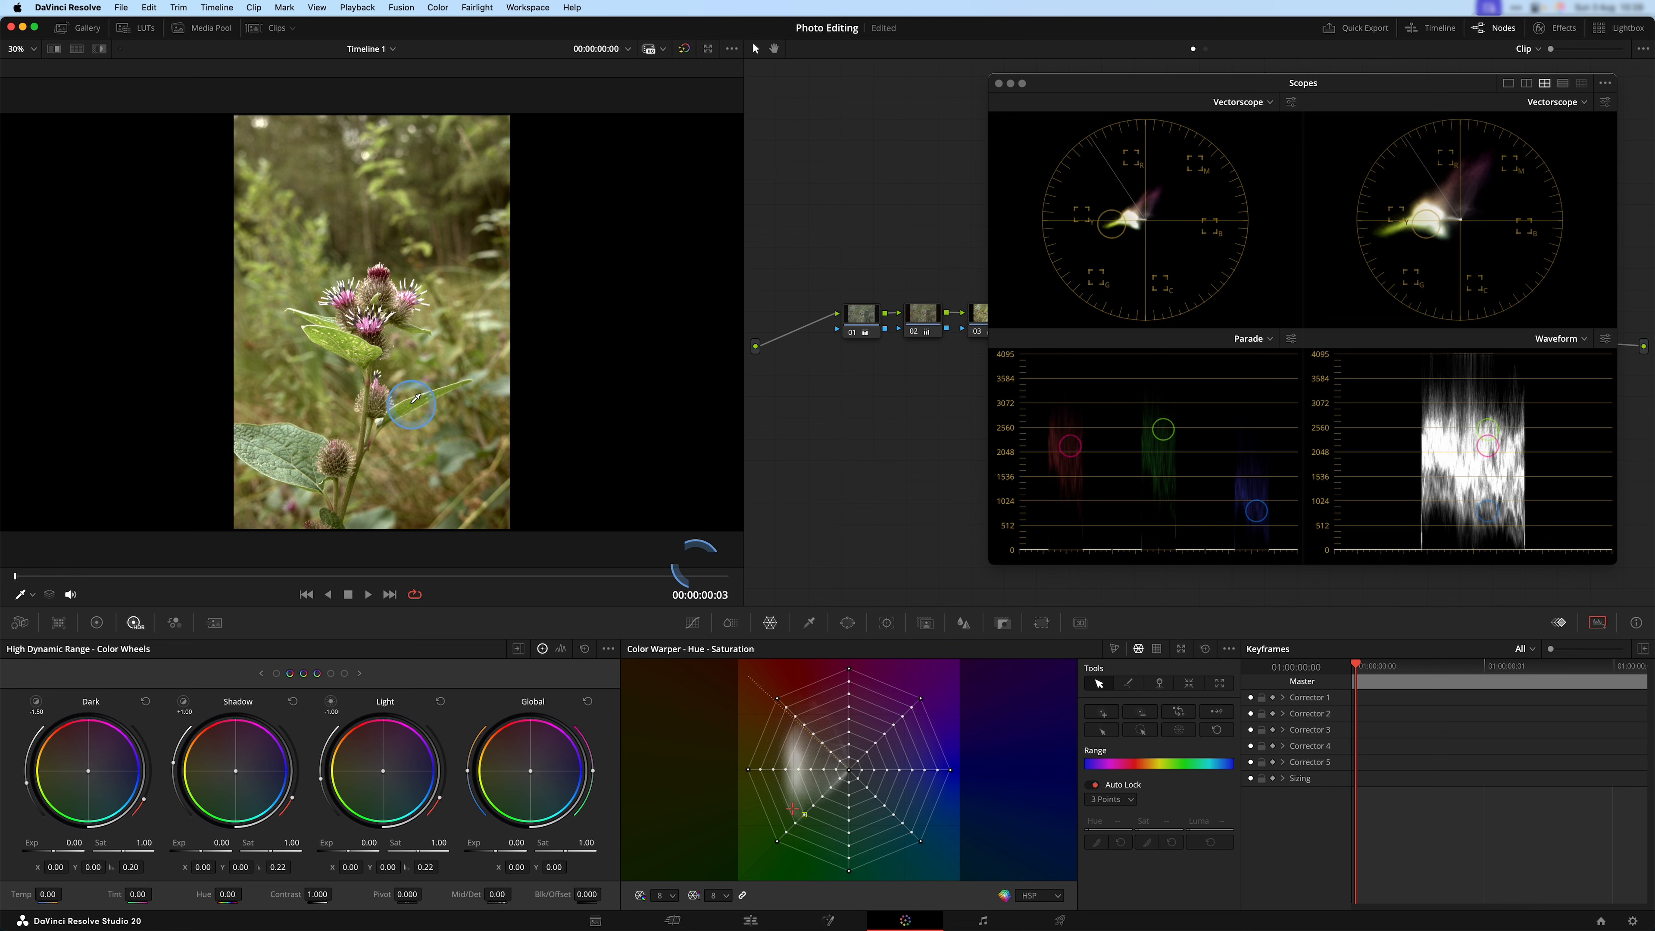
{"action": "key", "text": "ctrl"}
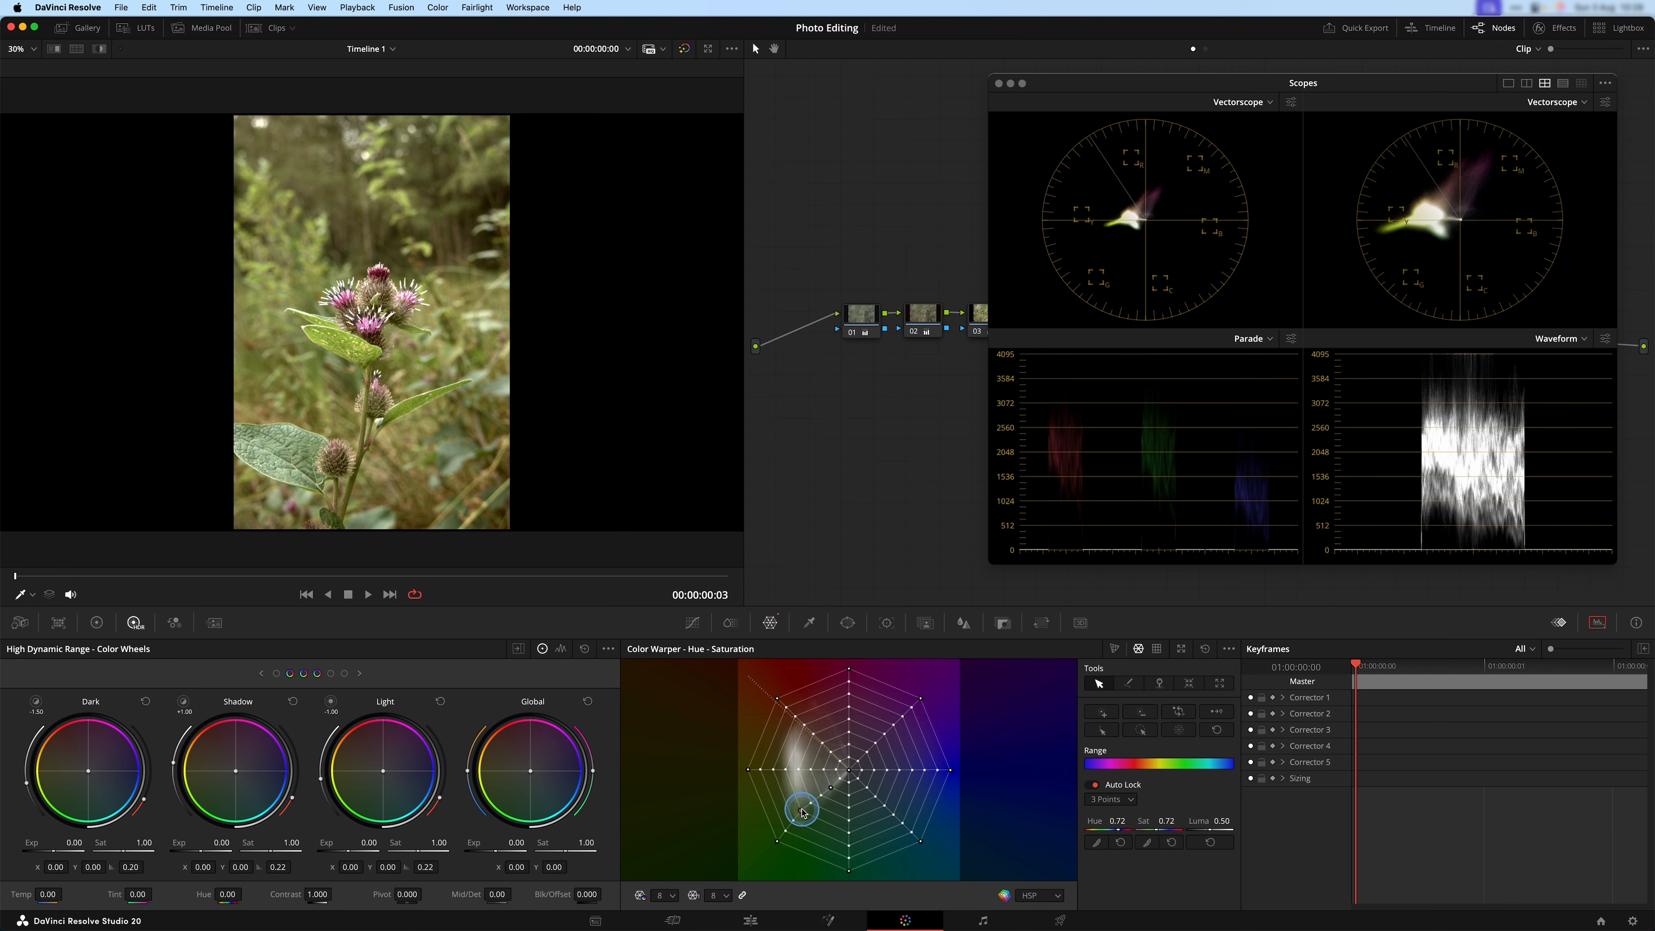
{"action": "mouse_move", "coordinate": [813, 820]}
{"action": "left_mouse_down"}
{"action": "mouse_move", "coordinate": [838, 810]}
{"action": "mouse_move", "coordinate": [806, 823]}
{"action": "left_mouse_up"}
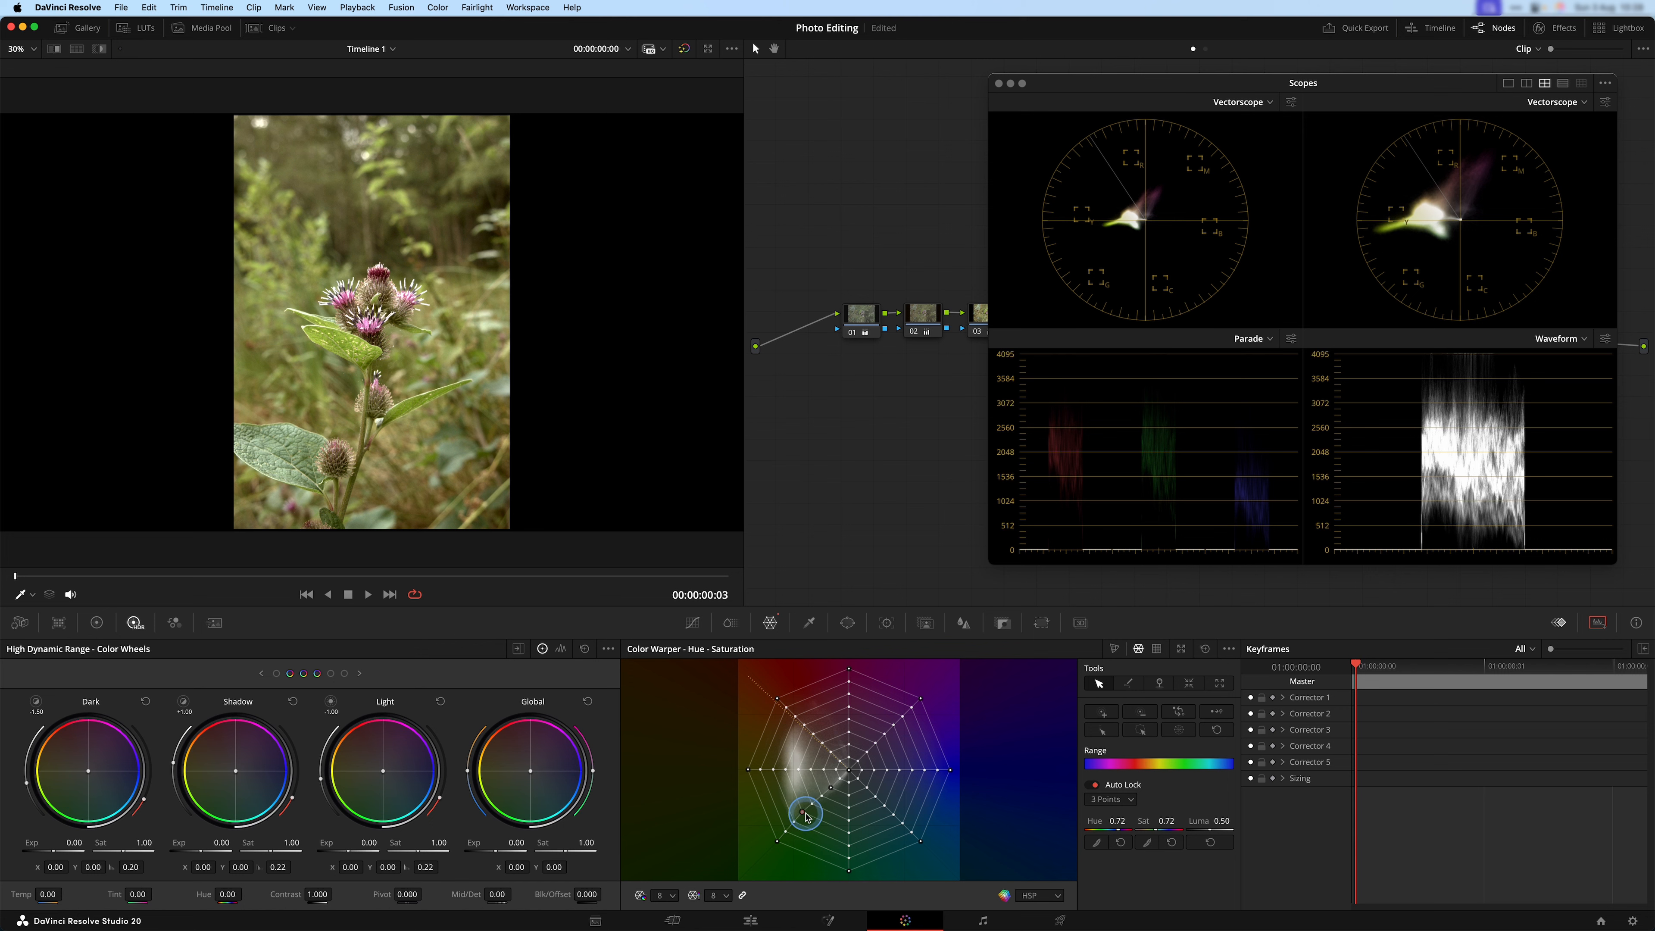
{"action": "left_click_drag", "start_coordinate": [828, 823], "coordinate": [801, 826]}
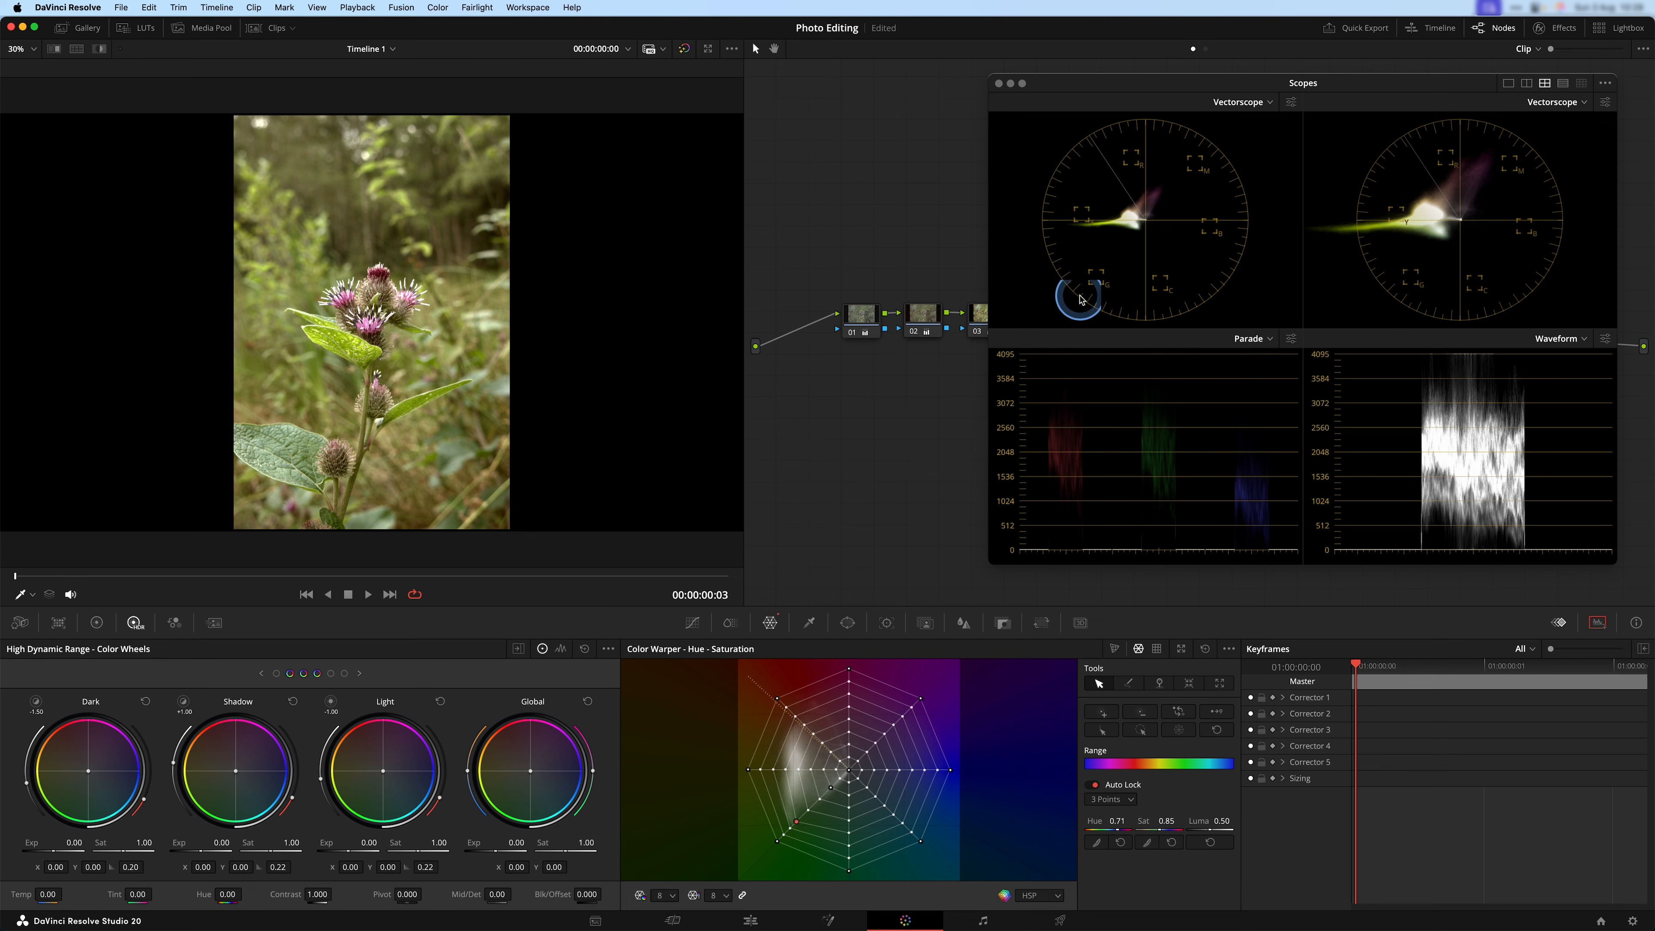
Uncover the node tree and toggle node 05 off and on to compare the leaf greens before and after.
{"action": "left_click_drag", "start_coordinate": [1289, 77], "coordinate": [1229, 478]}
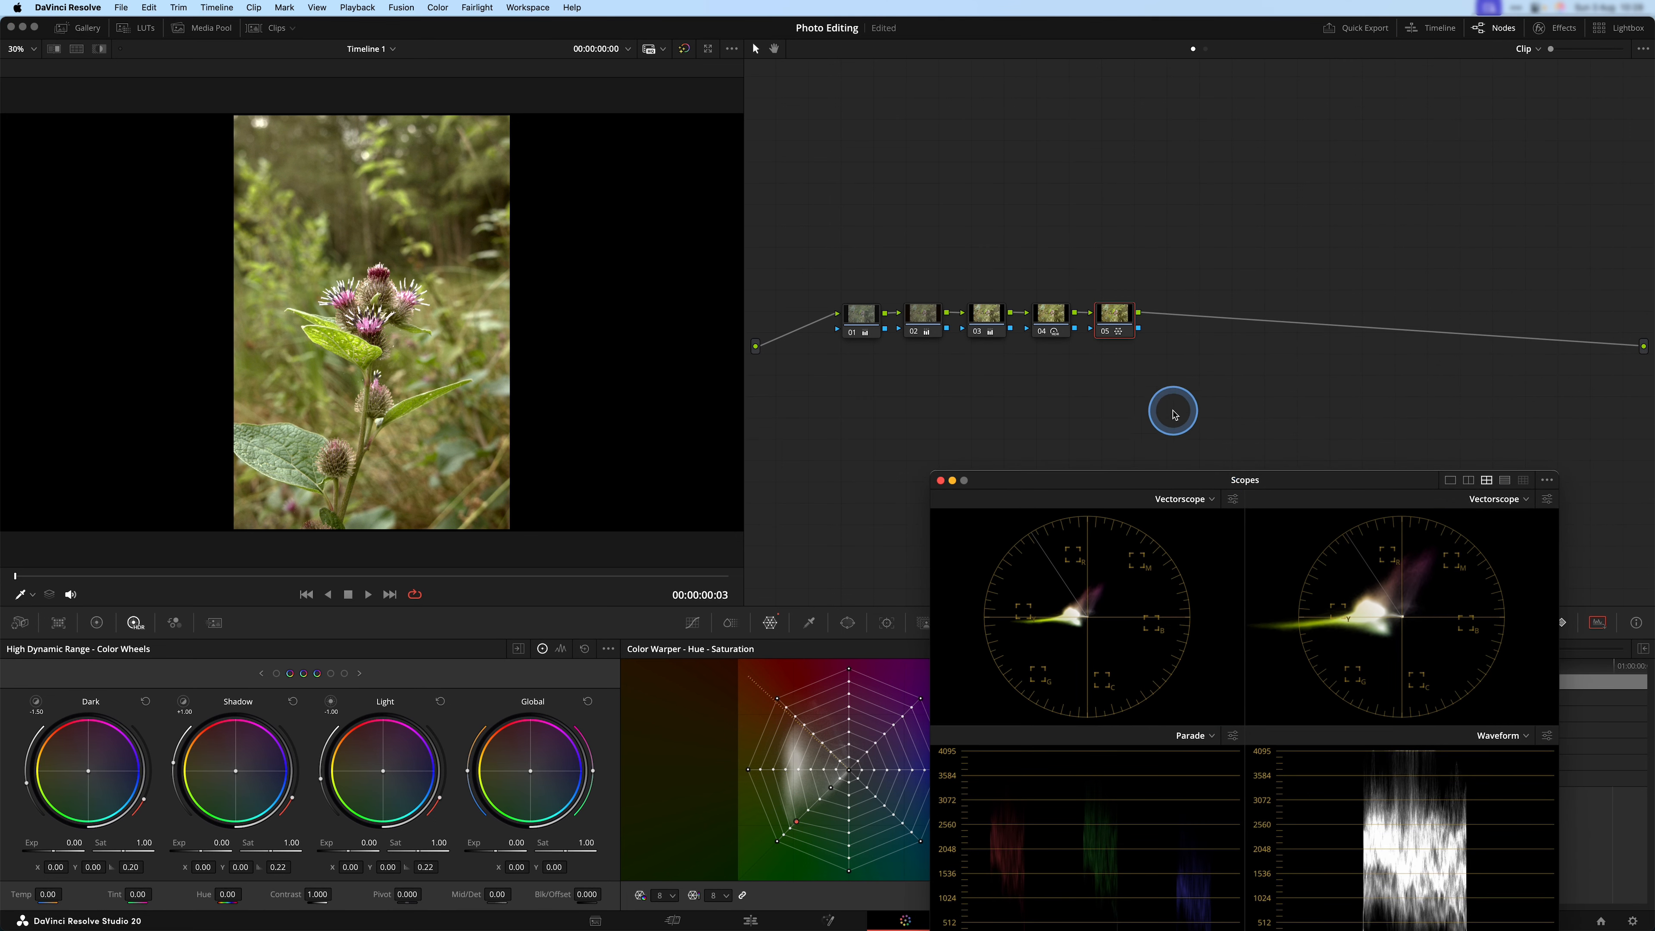
{"action": "left_click", "coordinate": [1106, 333]}
{"action": "left_click", "coordinate": [1105, 333]}
{"action": "left_click", "coordinate": [1105, 333]}
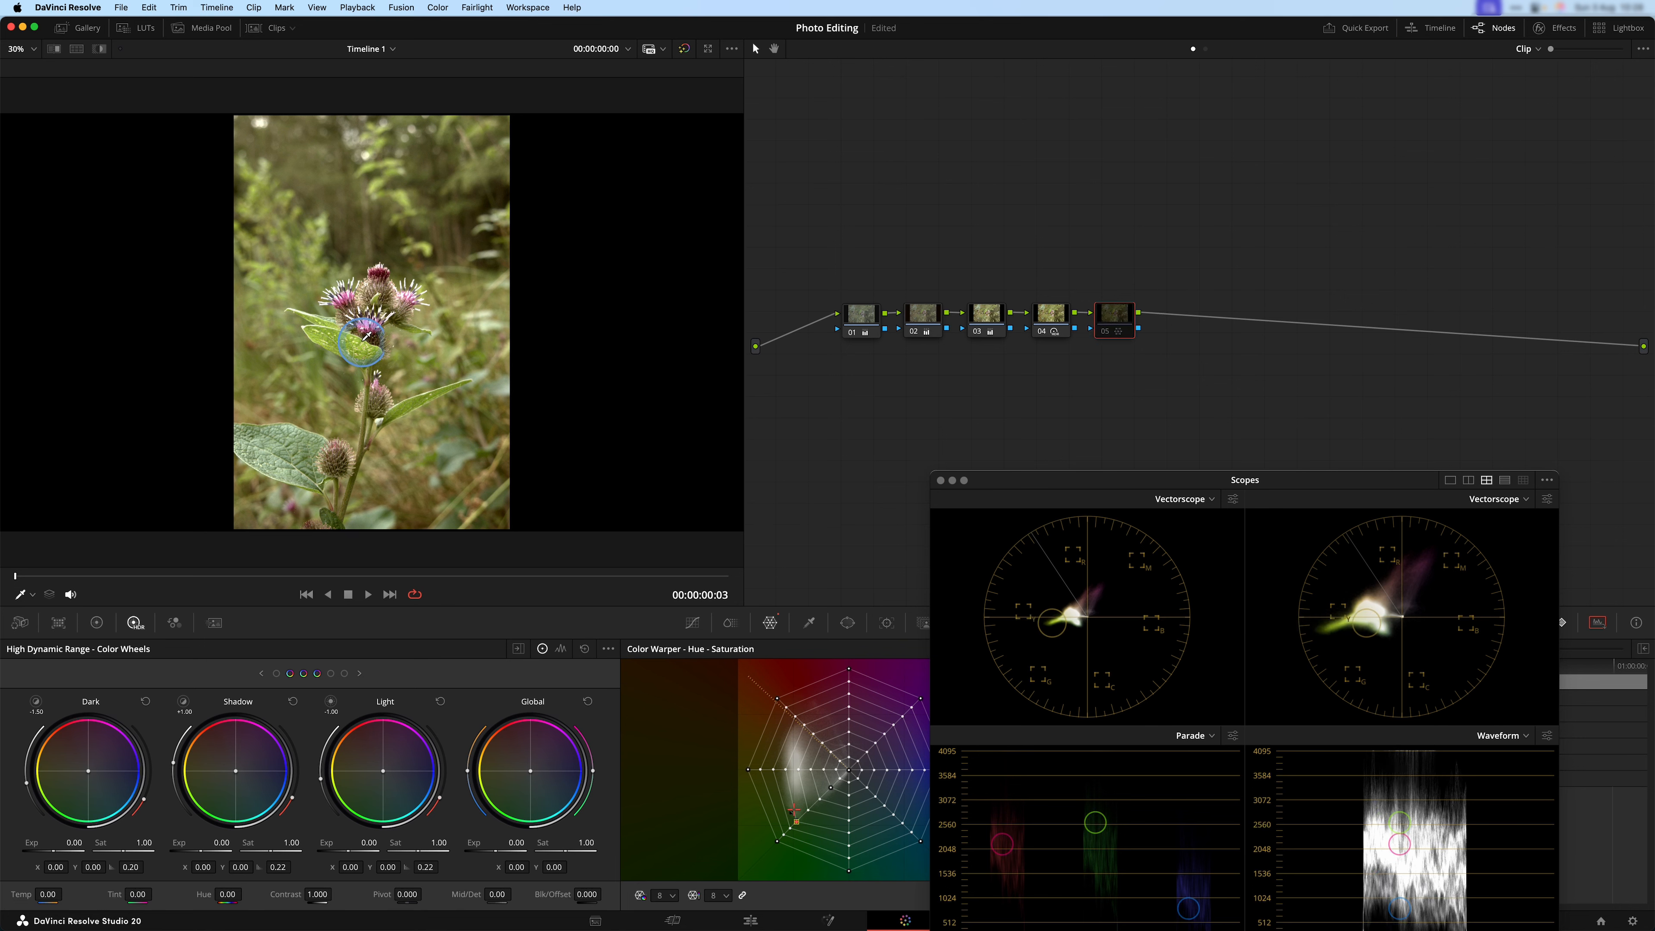
{"action": "left_click", "coordinate": [1106, 333]}
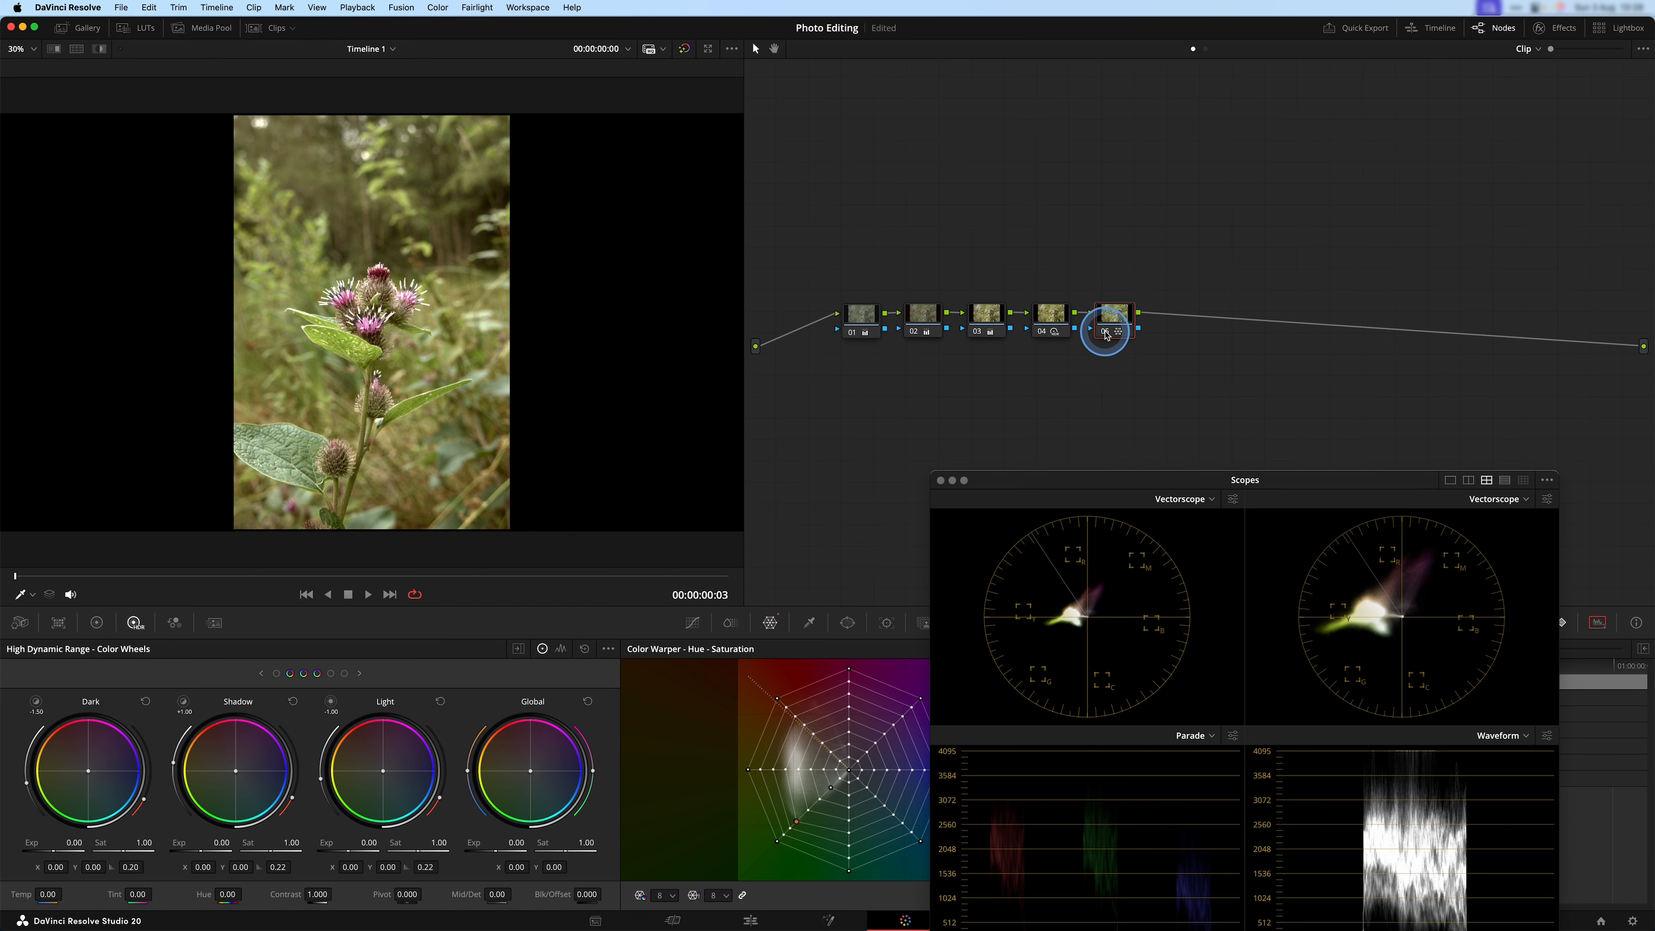
{"action": "left_click", "coordinate": [1106, 335]}
{"action": "left_click", "coordinate": [1106, 334]}
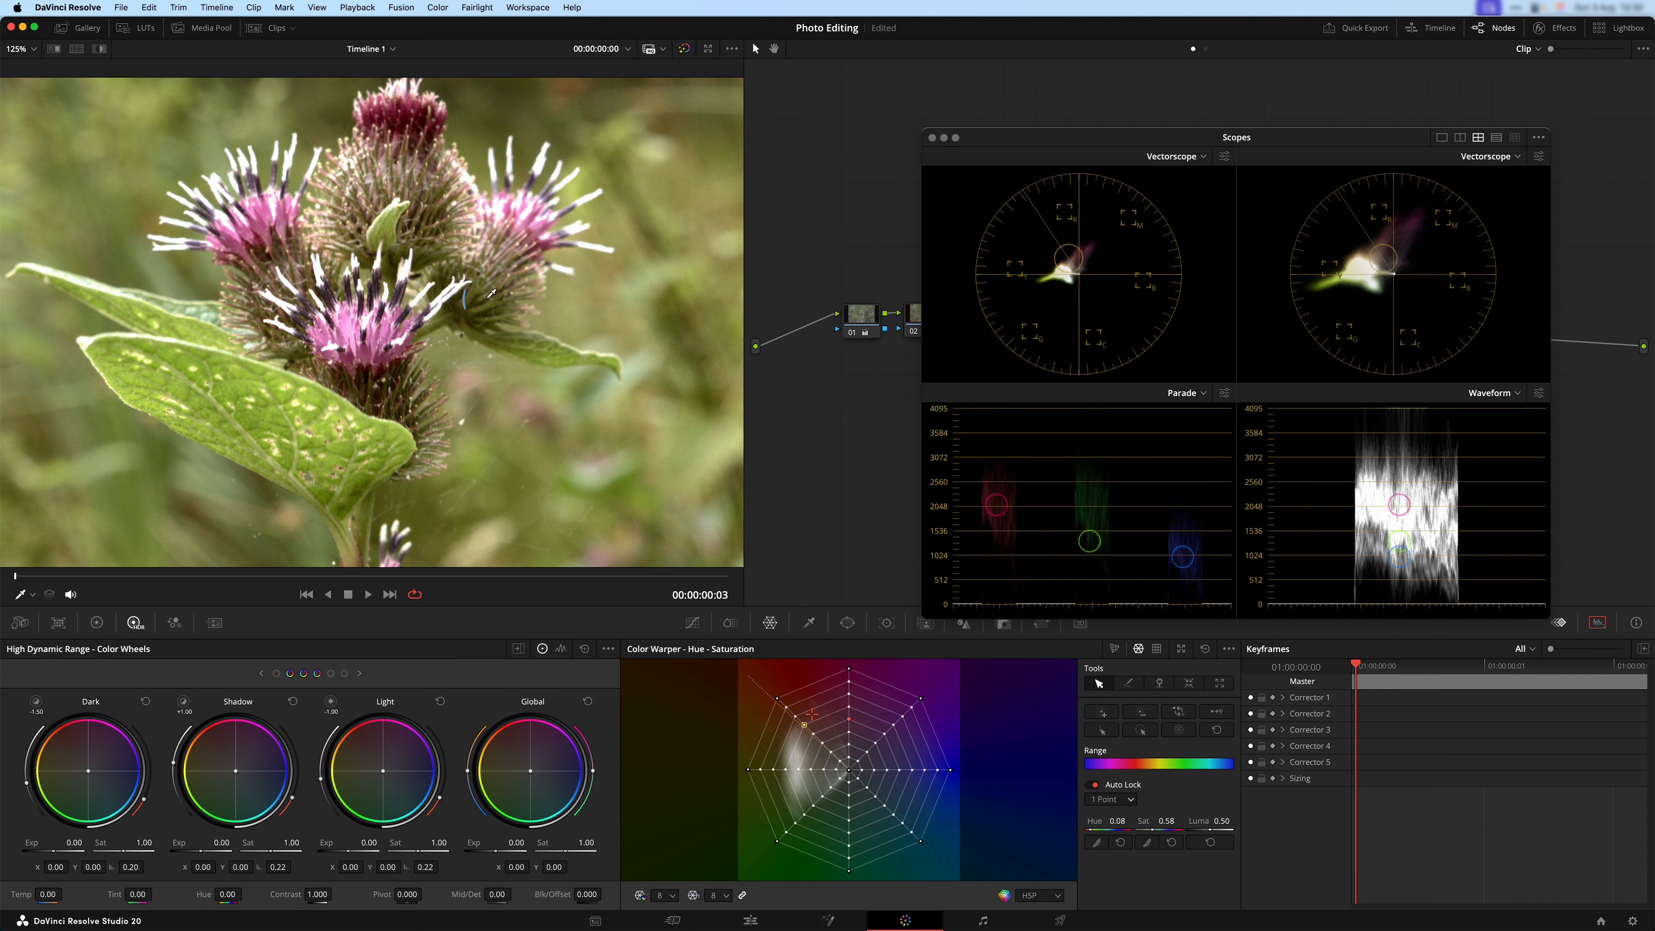
Set Auto Lock to 3 Points, push the blossoms' pink web point to Hue 0.10 and Sat 0.73, and fit the photo in view.
{"action": "left_click", "coordinate": [1137, 802]}
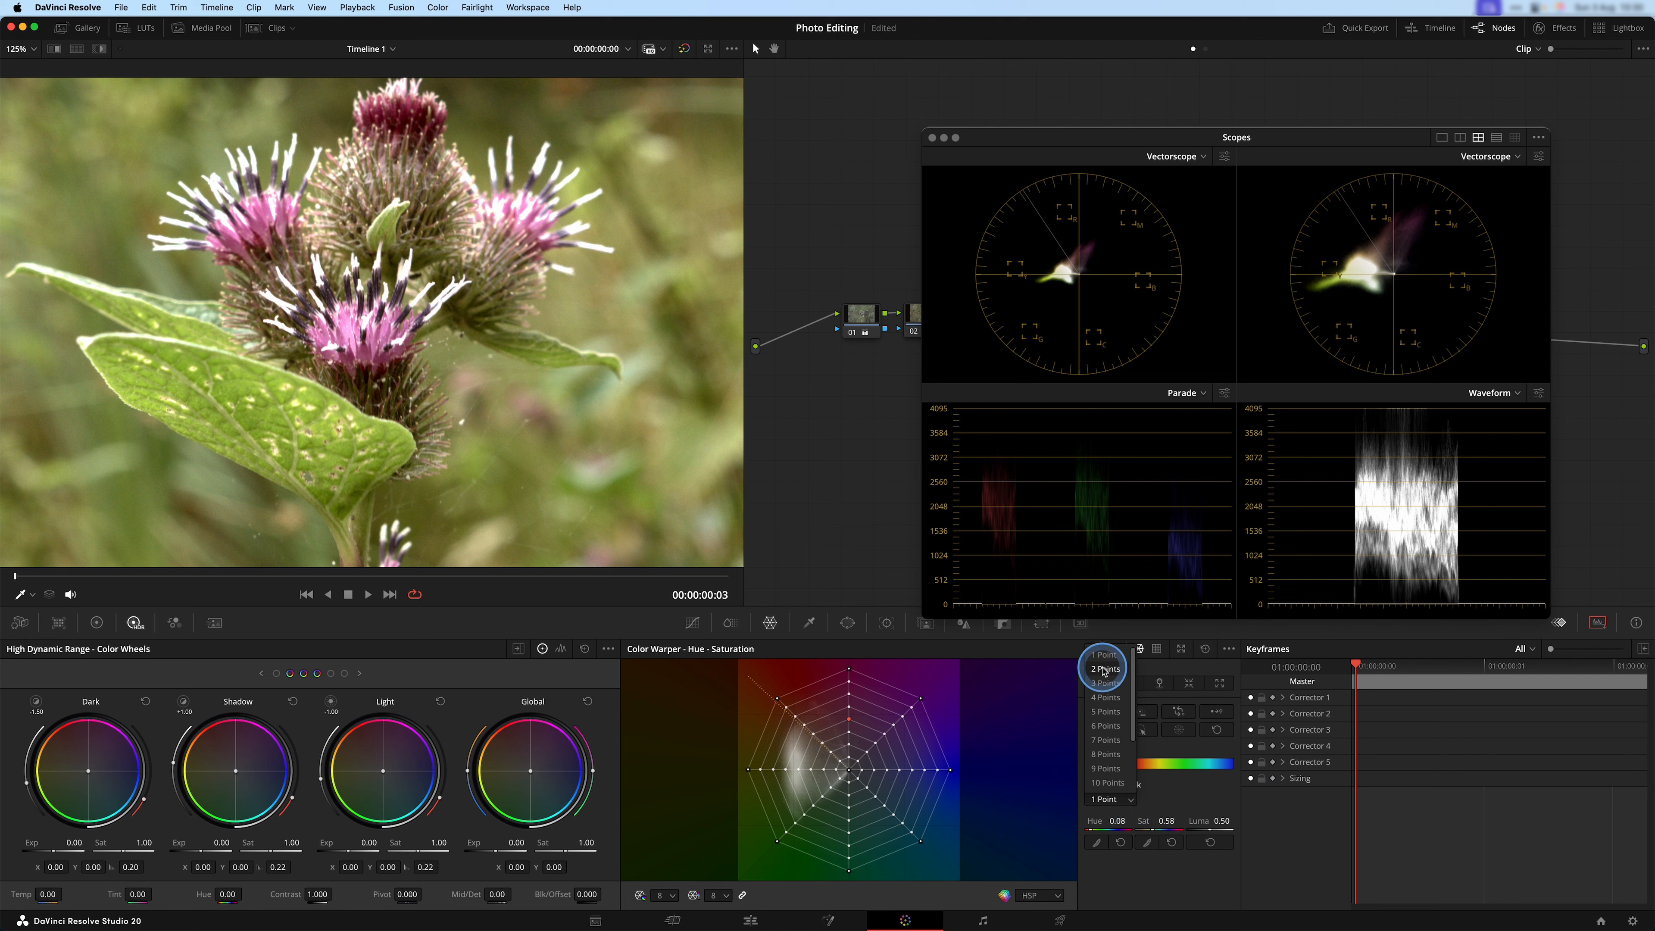
{"action": "left_click", "coordinate": [1100, 684]}
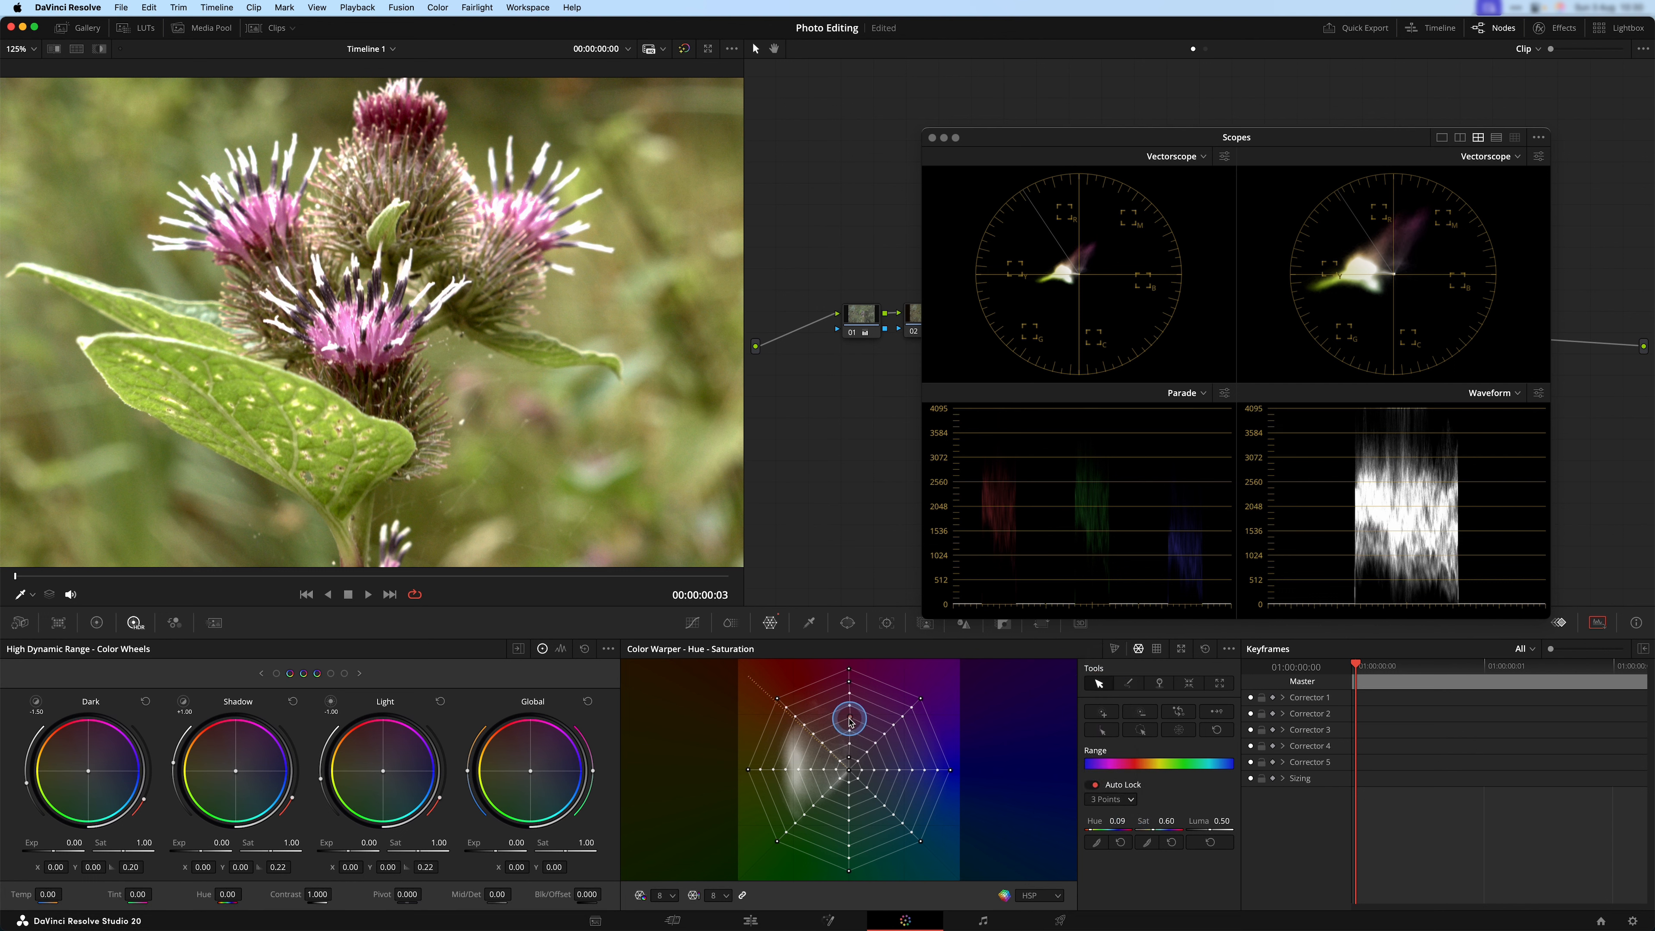
{"action": "mouse_move", "coordinate": [849, 721]}
{"action": "left_mouse_down"}
{"action": "mouse_move", "coordinate": [795, 733]}
{"action": "mouse_move", "coordinate": [834, 756]}
{"action": "mouse_move", "coordinate": [877, 746]}
{"action": "mouse_move", "coordinate": [931, 687]}
{"action": "mouse_move", "coordinate": [798, 687]}
{"action": "mouse_move", "coordinate": [851, 725]}
{"action": "left_mouse_up"}
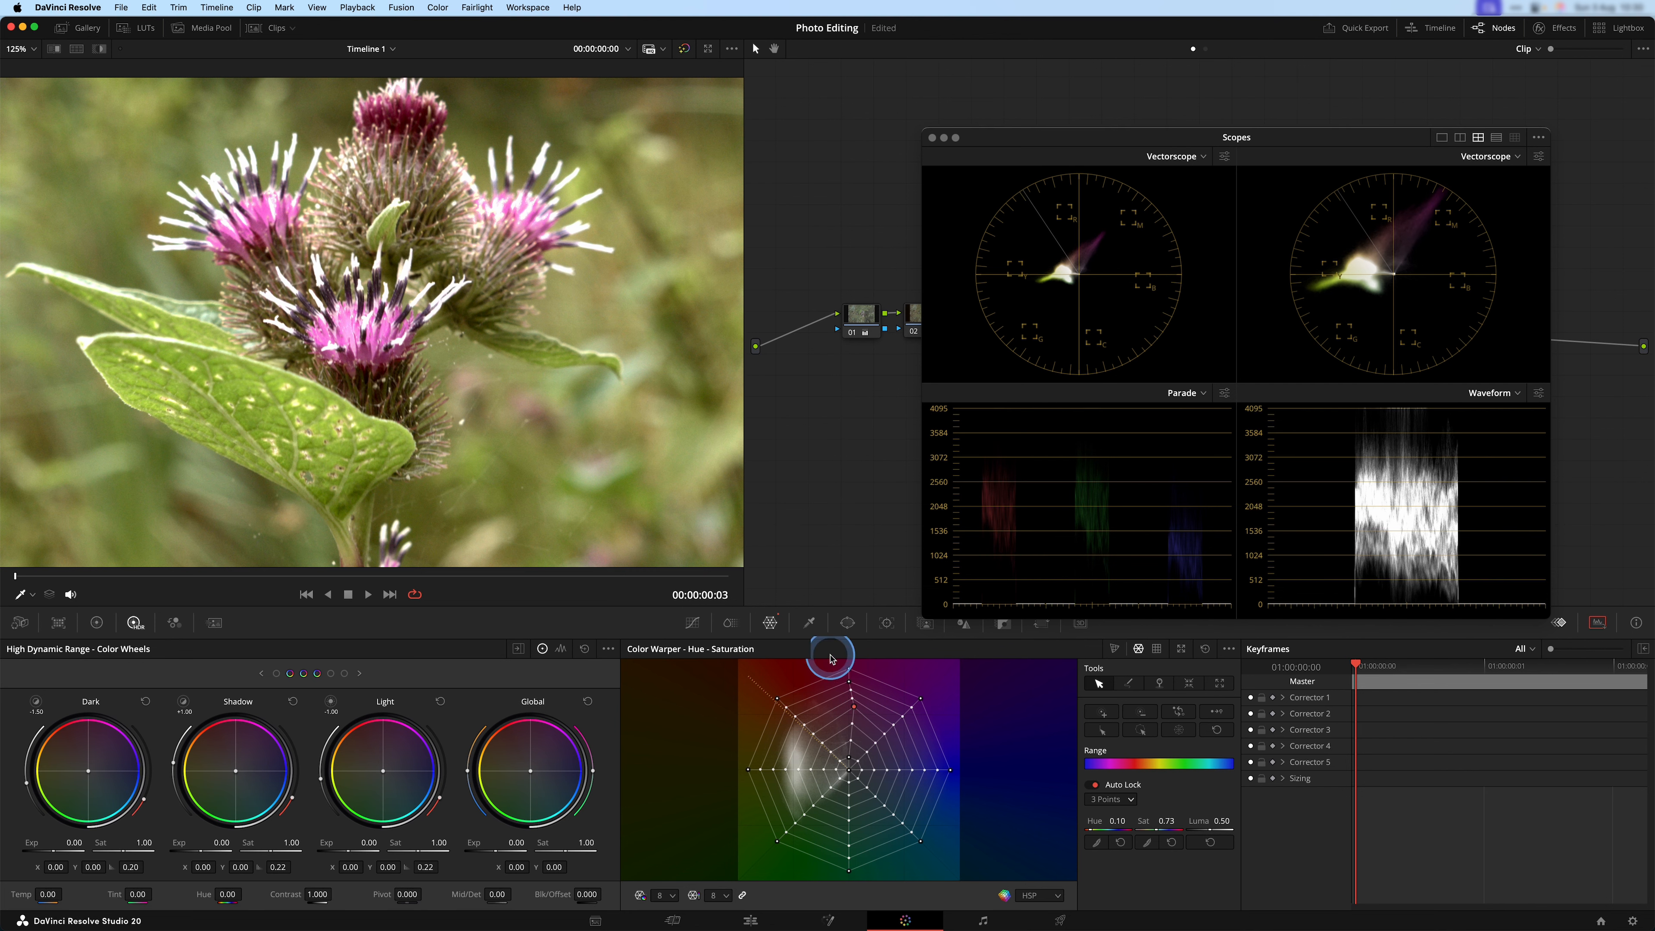
{"action": "key", "text": "shift+z"}
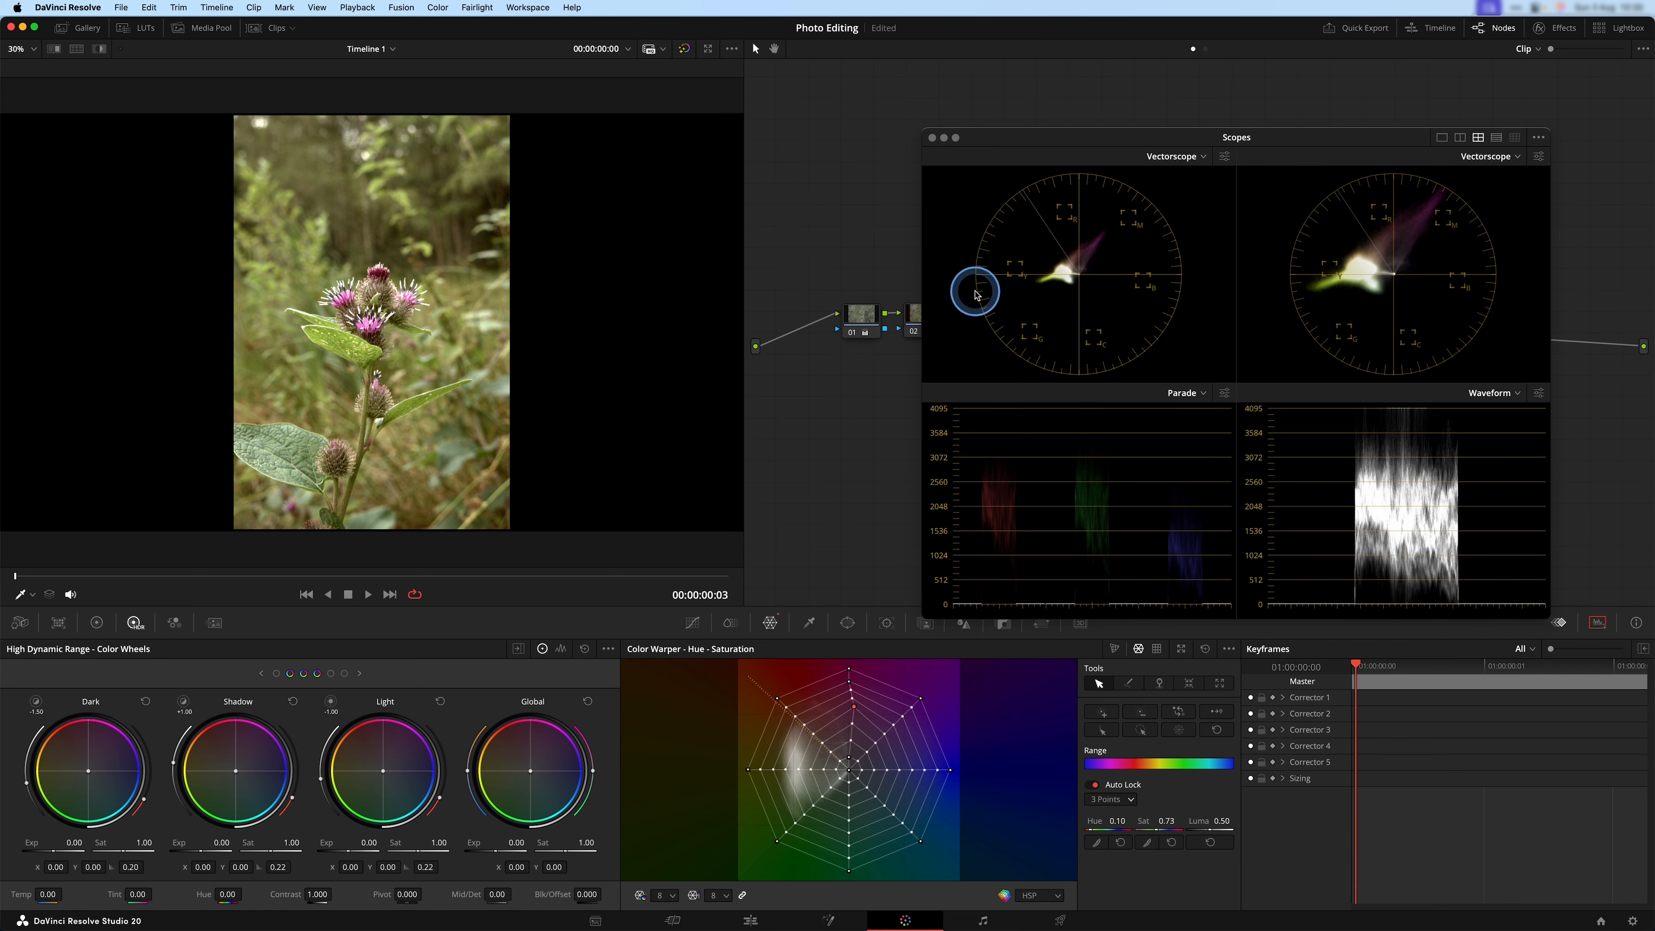
Compare the whole thistle photo with and without node 05 to judge the blossom saturation.
{"action": "left_click_drag", "start_coordinate": [1311, 137], "coordinate": [1266, 477]}
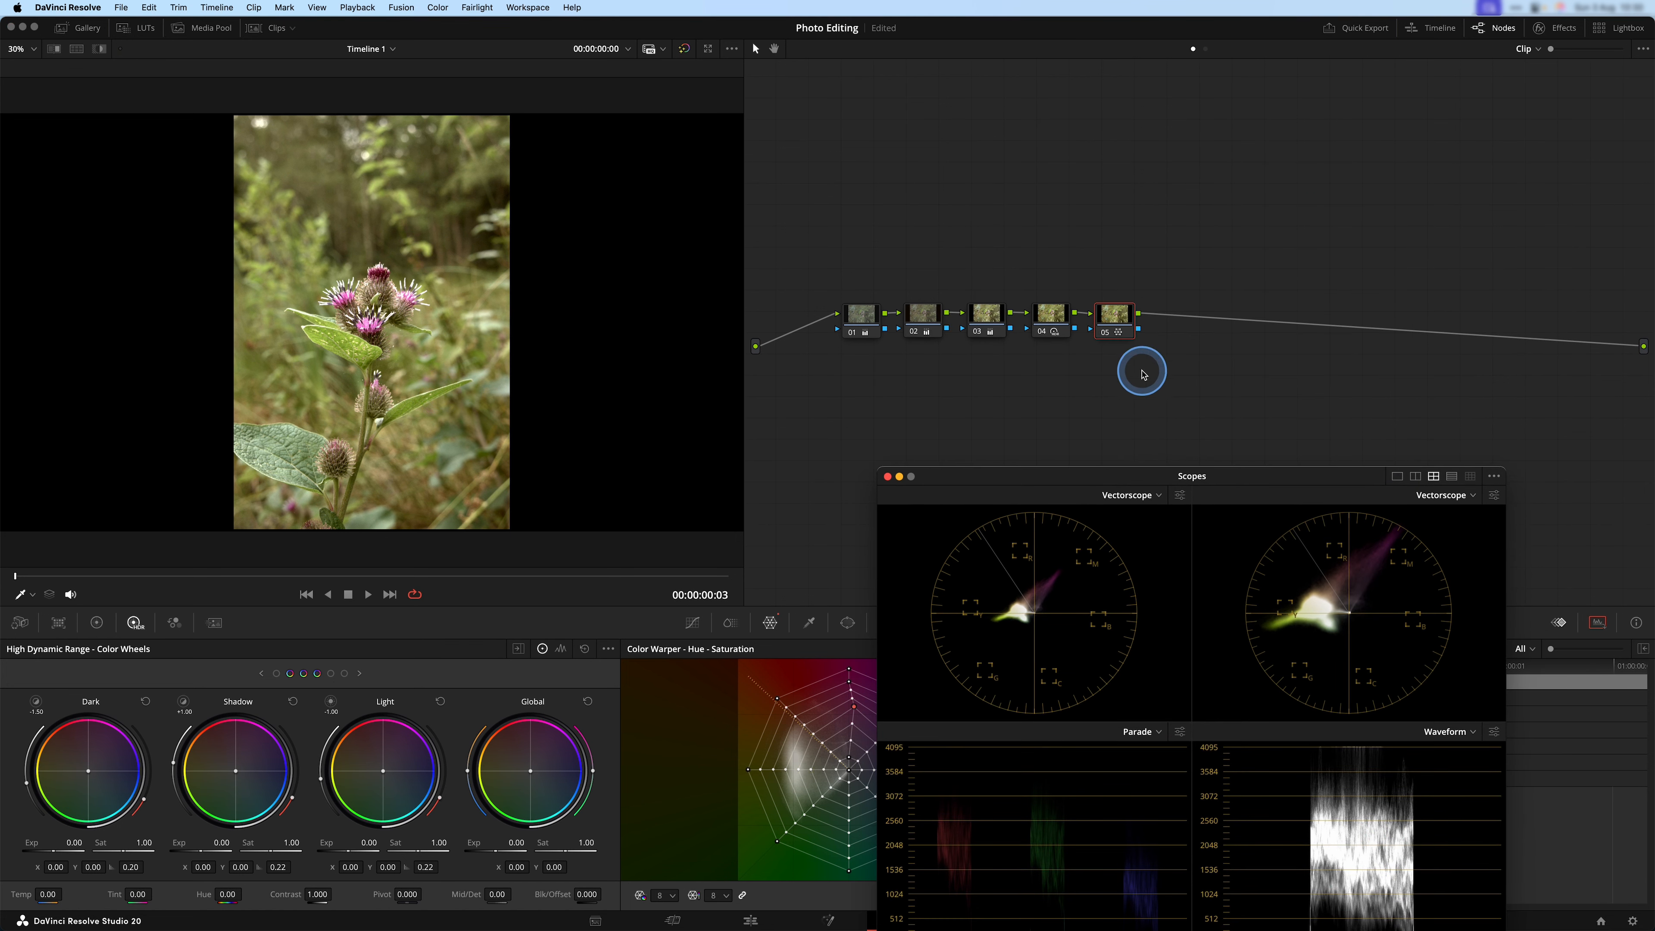
{"action": "left_click", "coordinate": [1105, 333]}
{"action": "left_click", "coordinate": [1106, 334]}
{"action": "key", "text": "ctrl"}
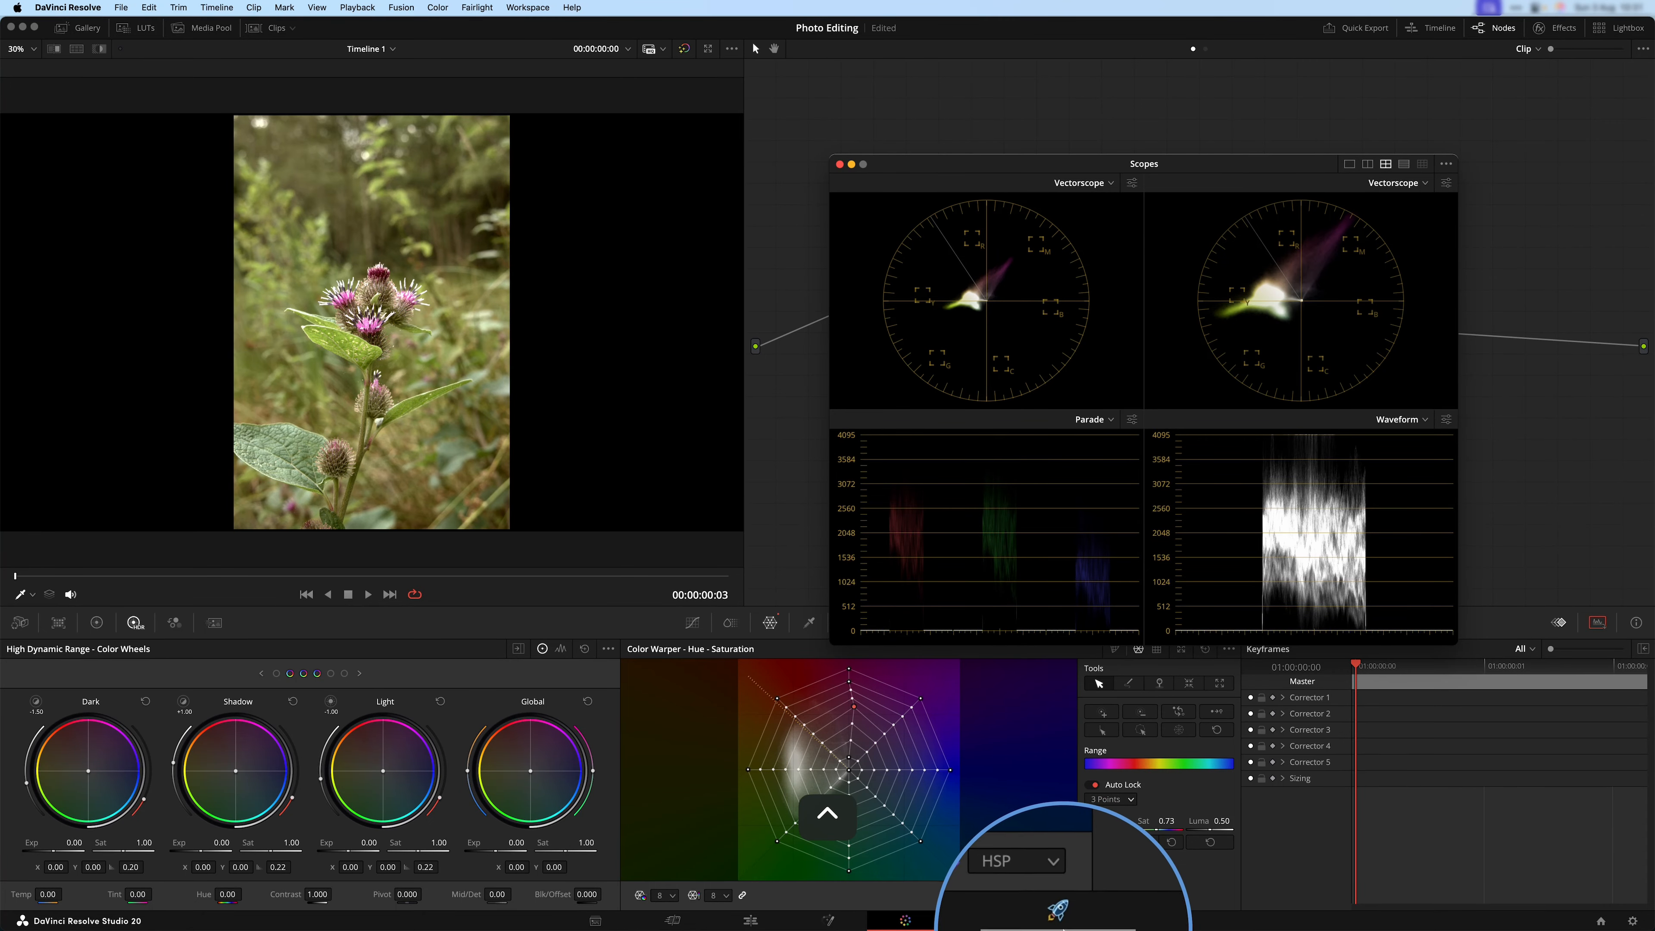
Switch to the Deliver page and set the export format to JPEG with the YUV 444 8 bits codec.
{"action": "left_click", "coordinate": [1062, 920]}
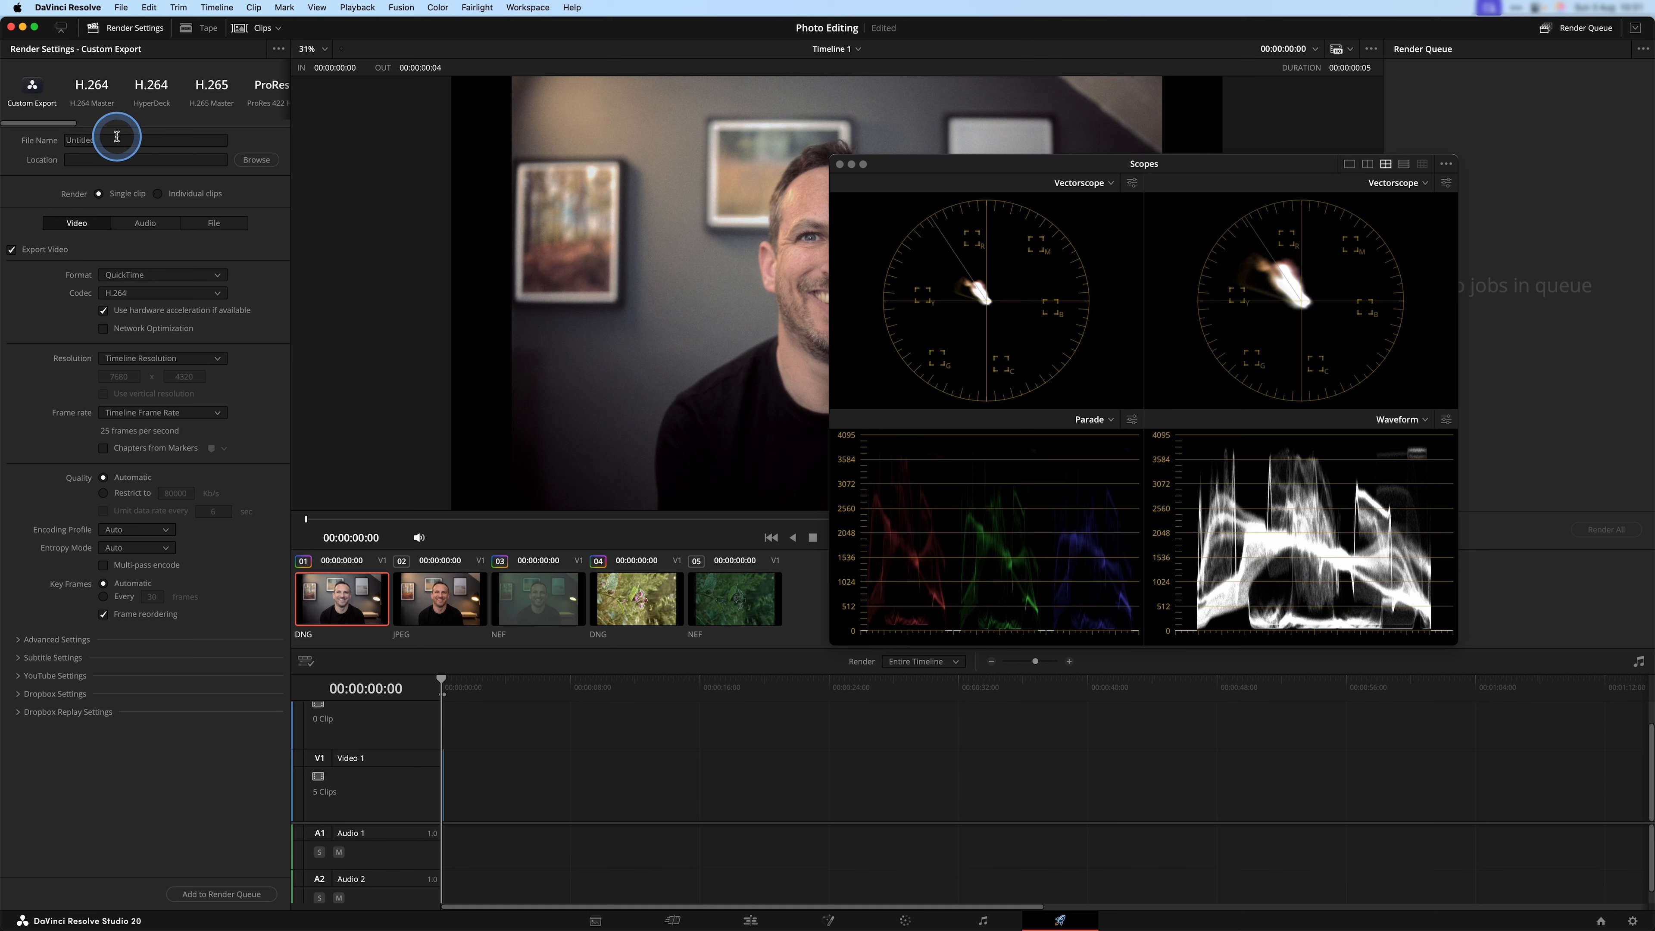
{"action": "left_click", "coordinate": [202, 274]}
{"action": "scroll", "coordinate": [156, 307], "scroll_direction": "up", "scroll_amount": 3}
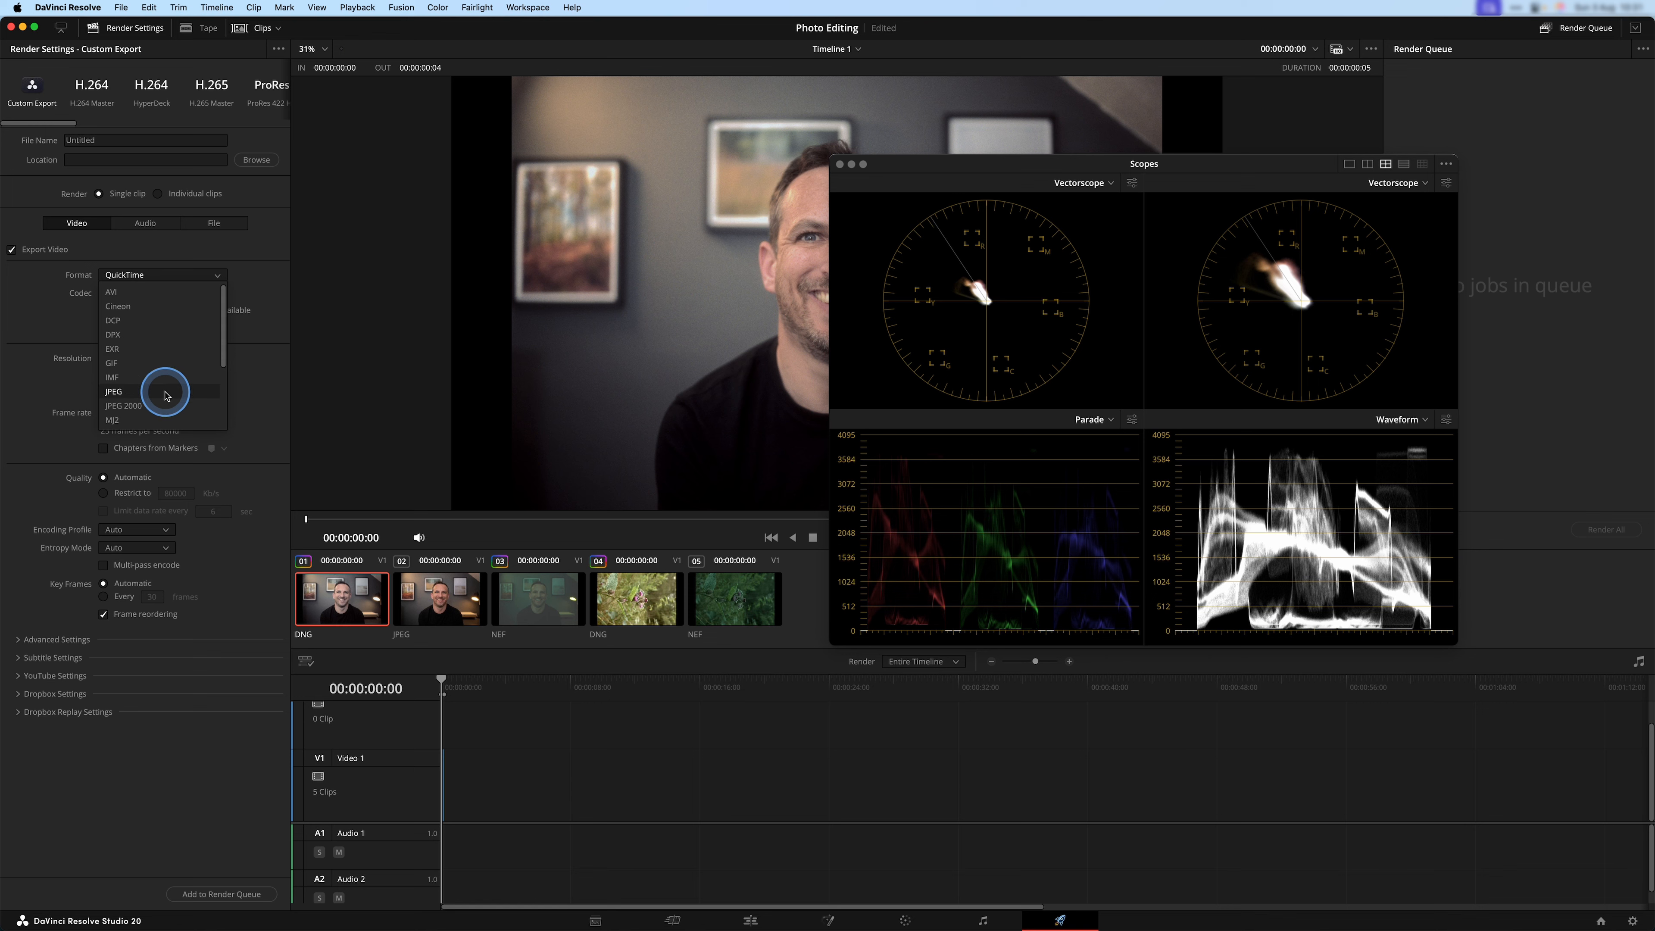
{"action": "left_click", "coordinate": [167, 392]}
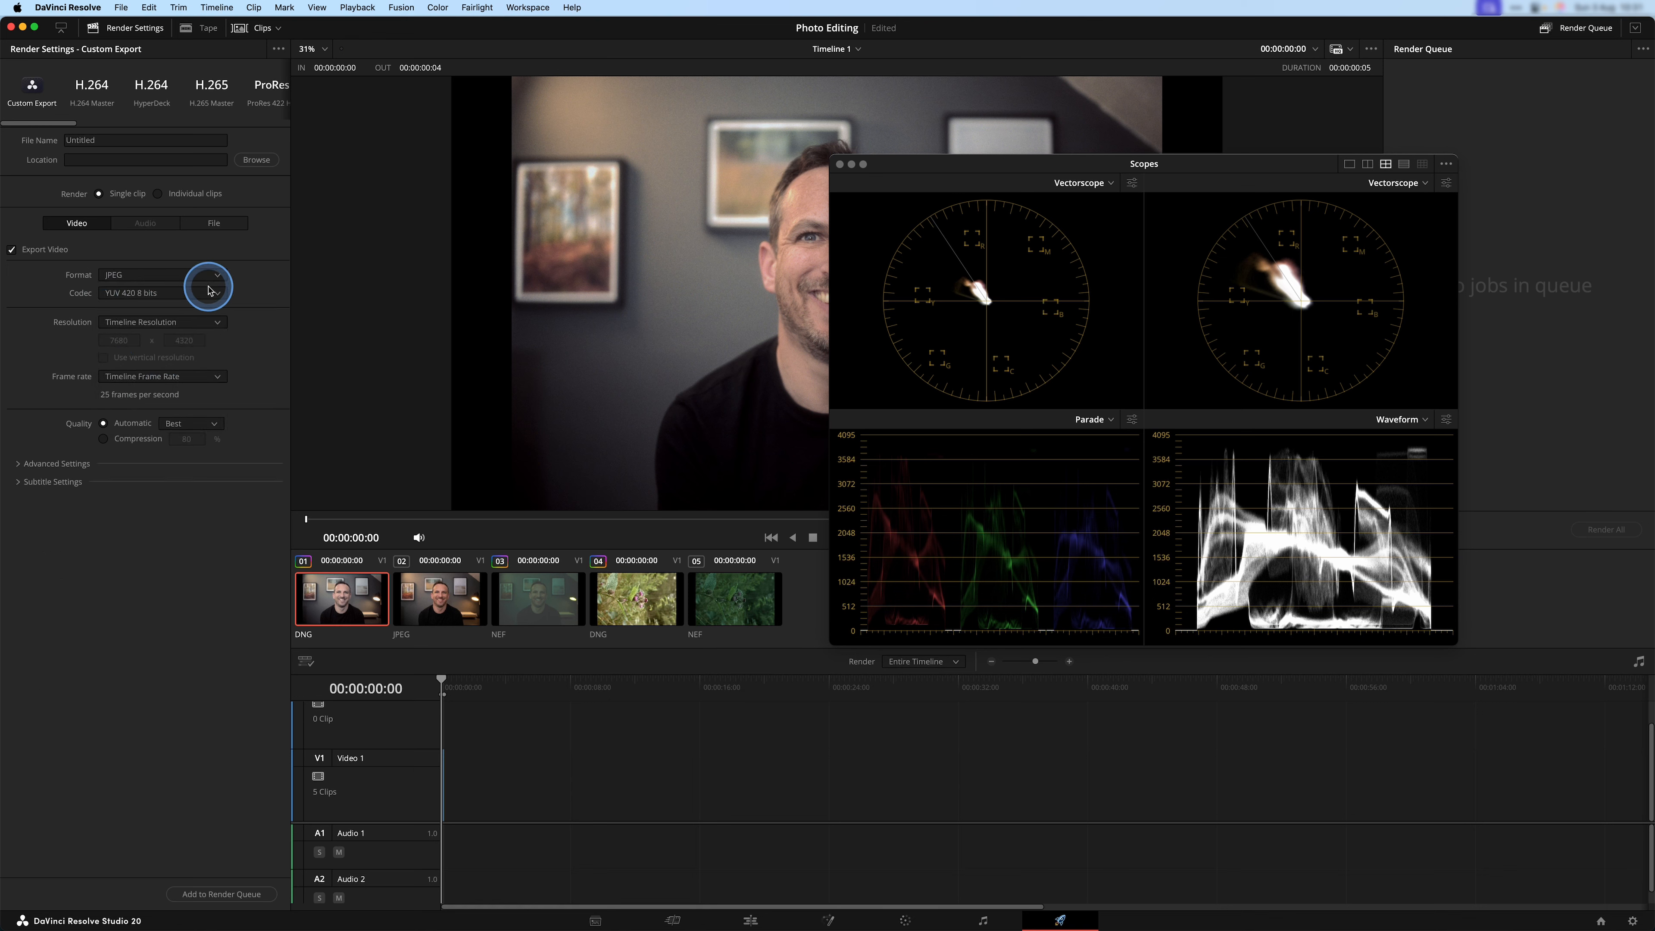
{"action": "left_click", "coordinate": [193, 295]}
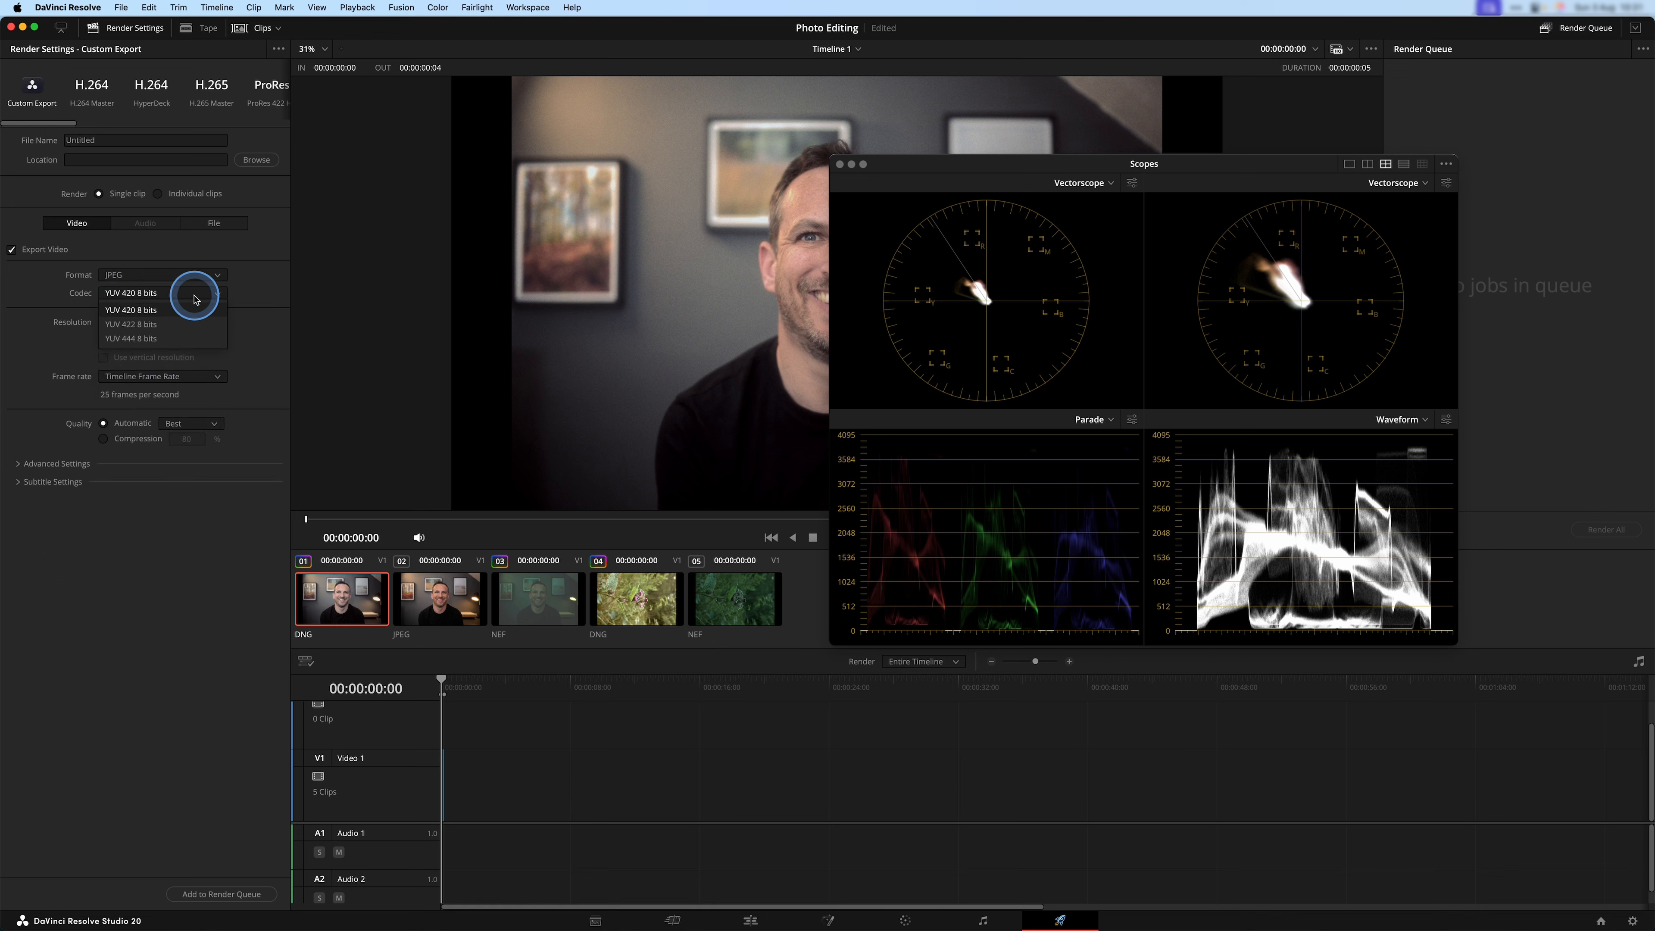
{"action": "left_click", "coordinate": [193, 337]}
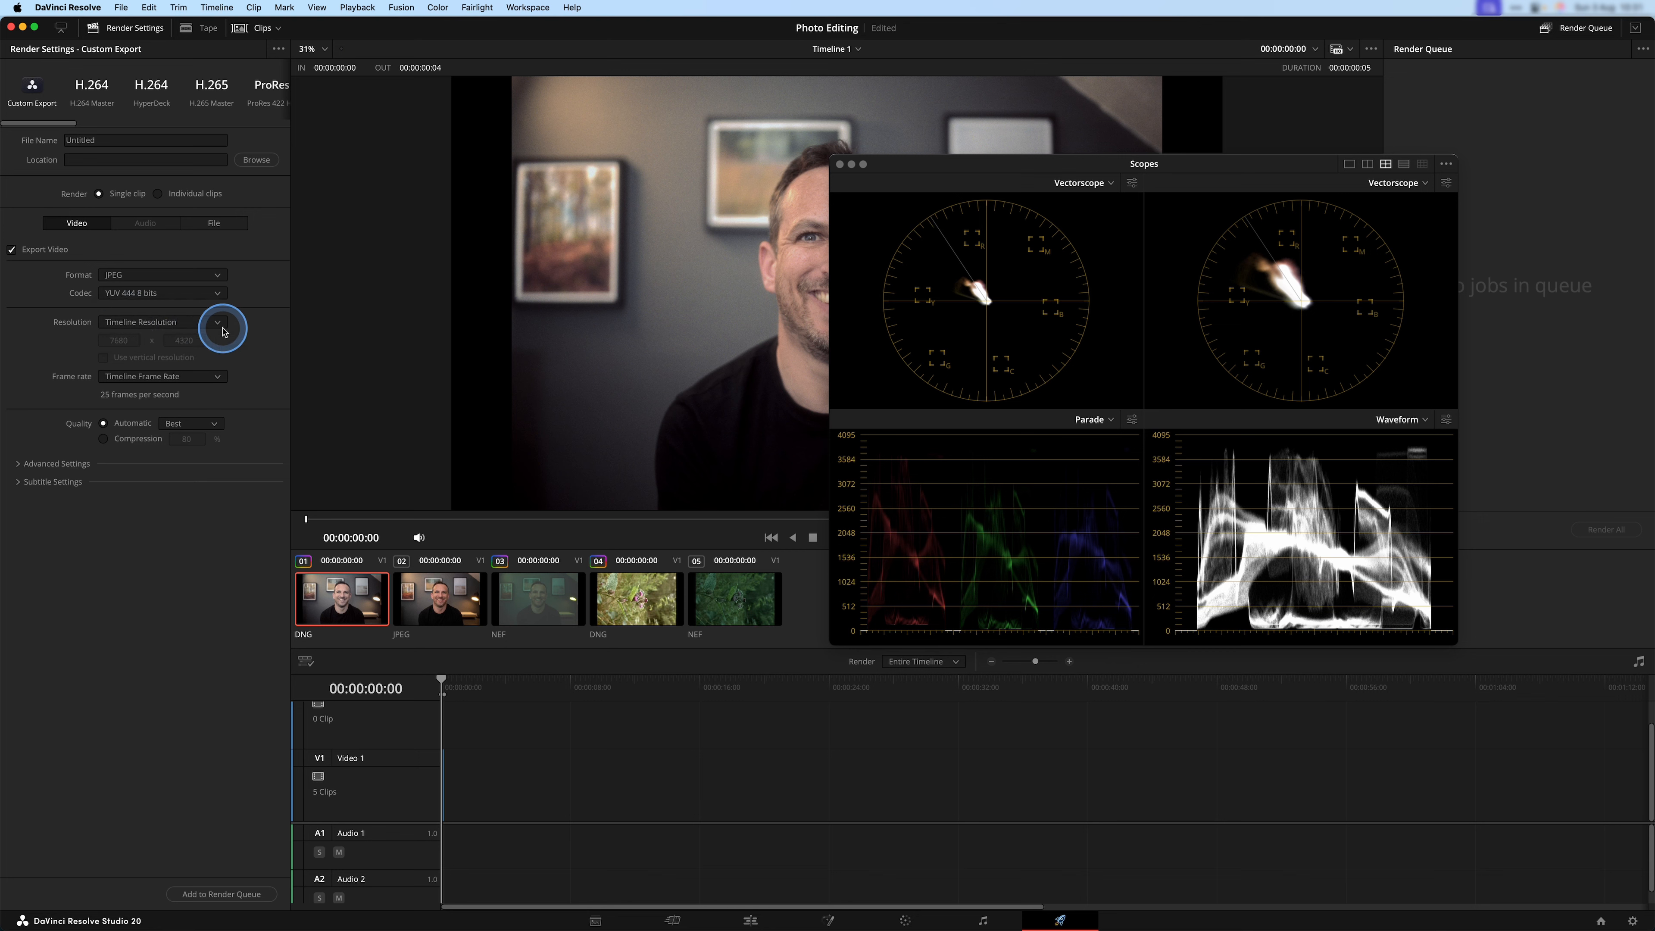
Review the resolution and frame rate options without changing them and expand the Advanced Settings of the export.
{"action": "left_click", "coordinate": [159, 323]}
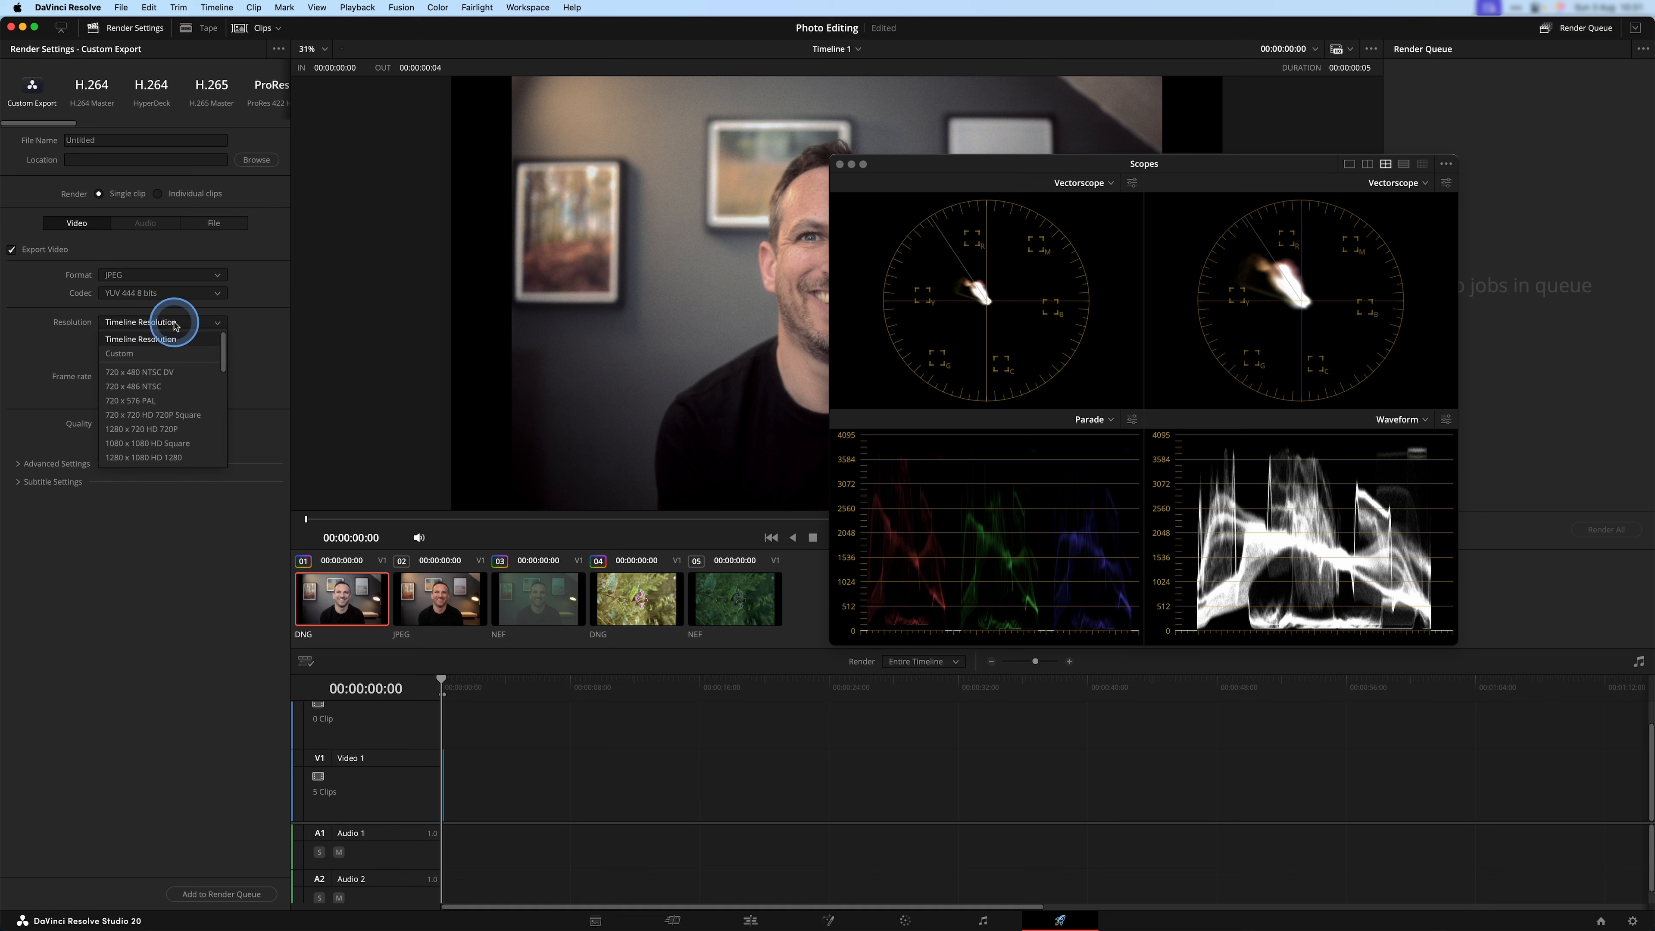
{"action": "left_click", "coordinate": [177, 322]}
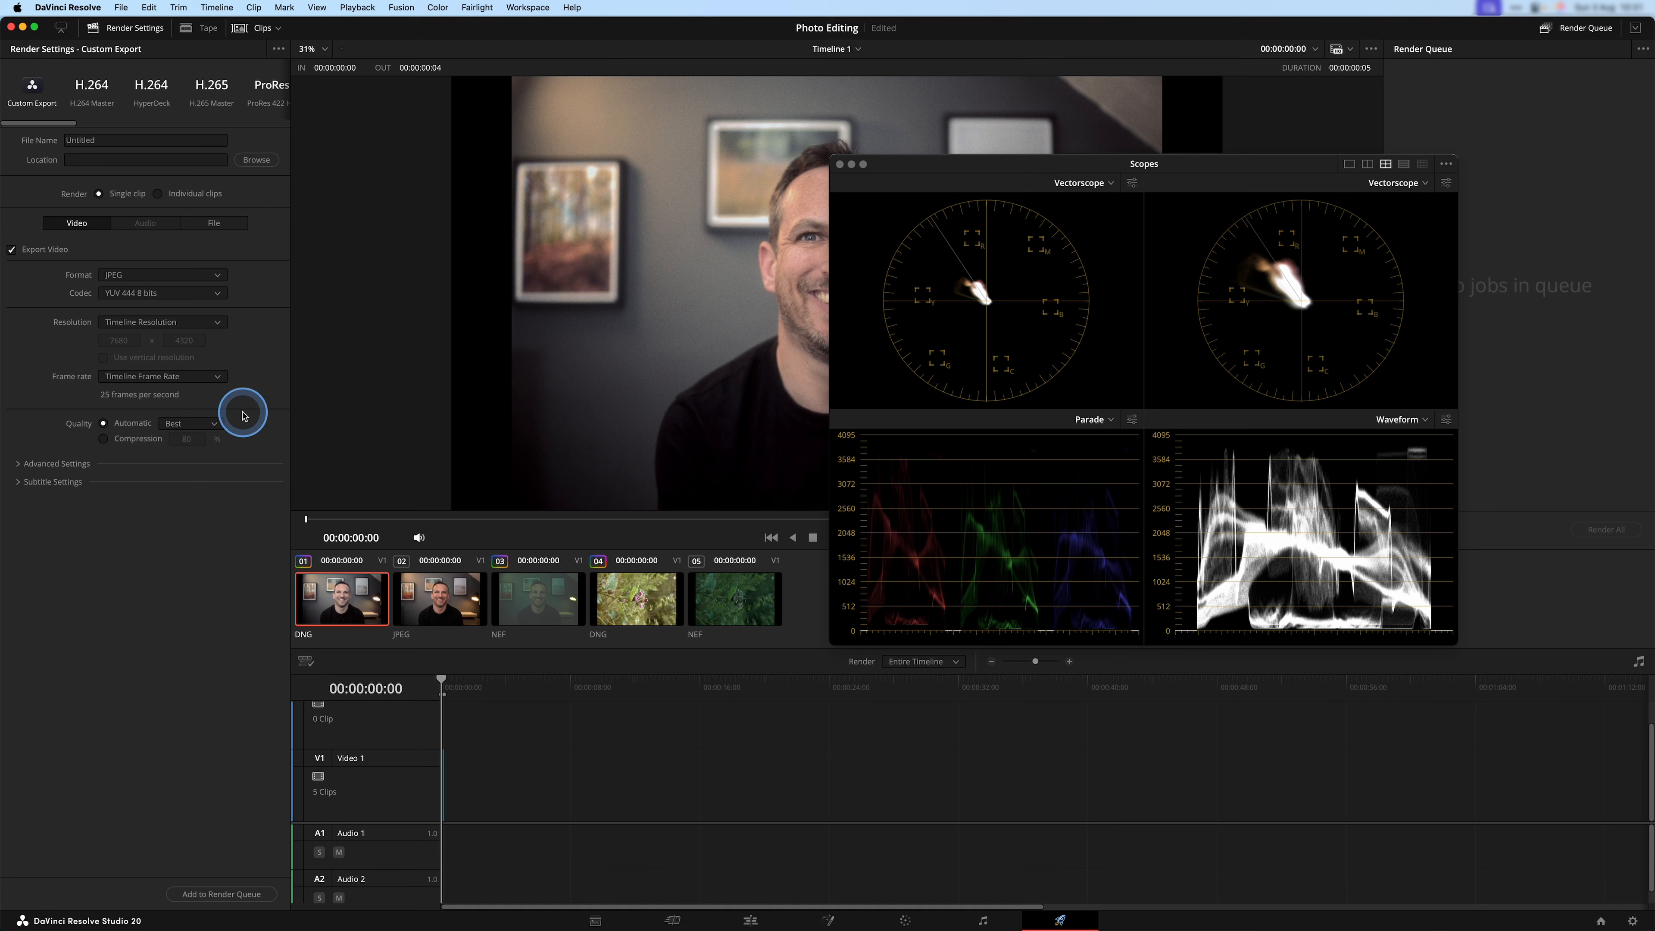
{"action": "left_click", "coordinate": [170, 378]}
{"action": "left_click", "coordinate": [170, 378]}
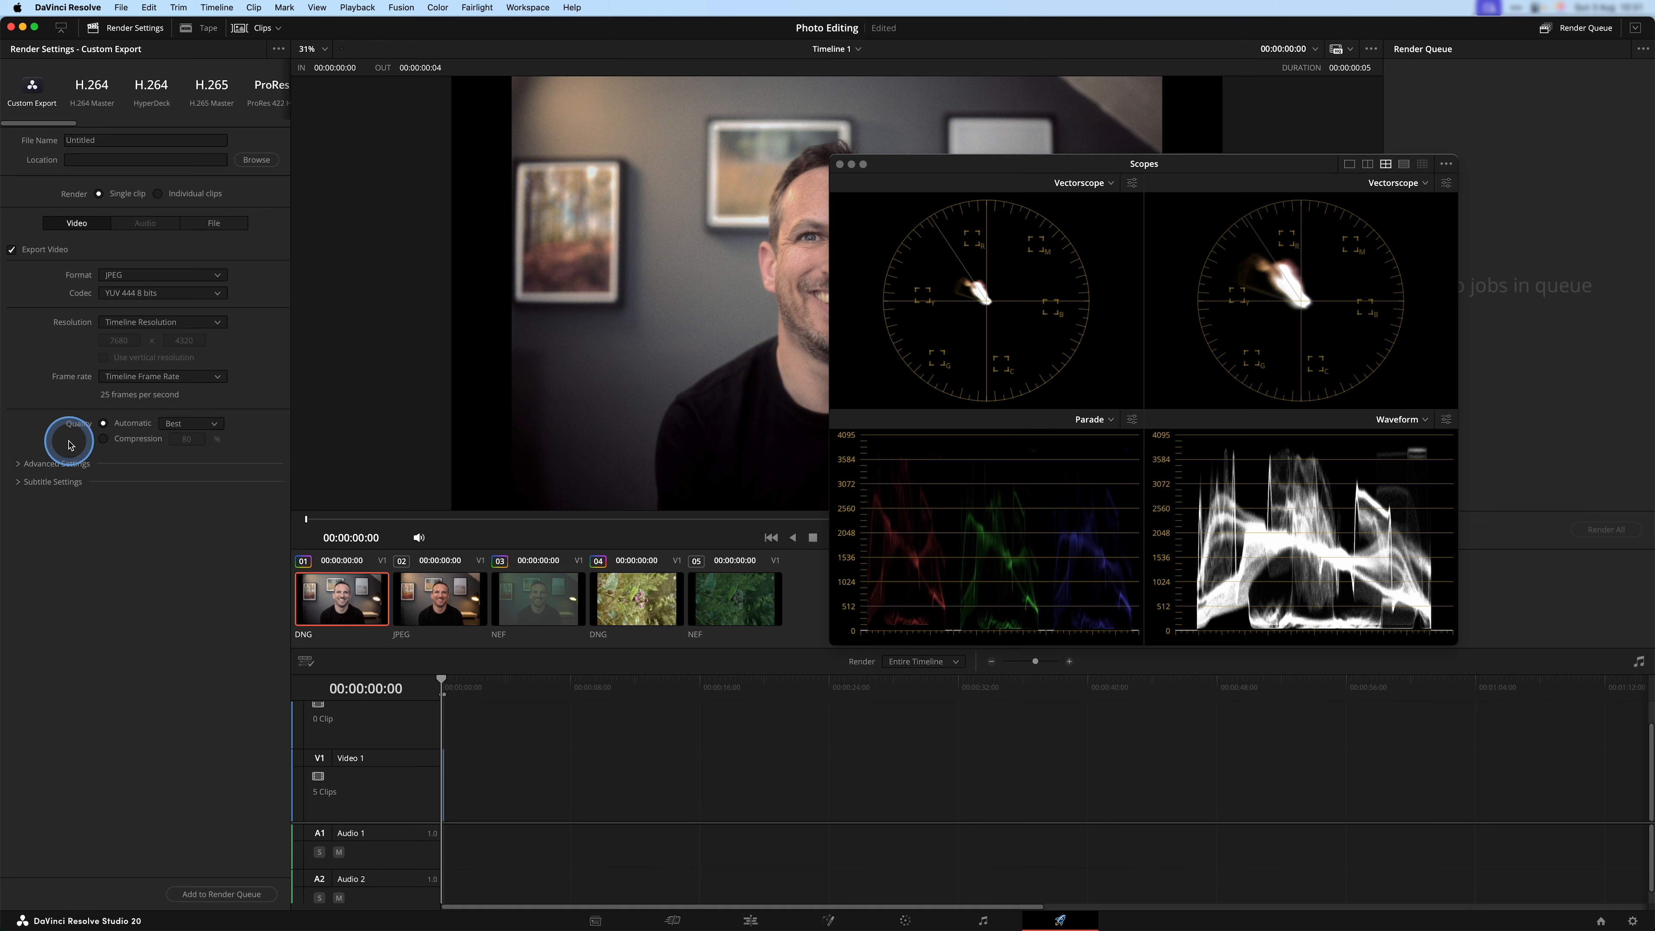
{"action": "left_click", "coordinate": [58, 463]}
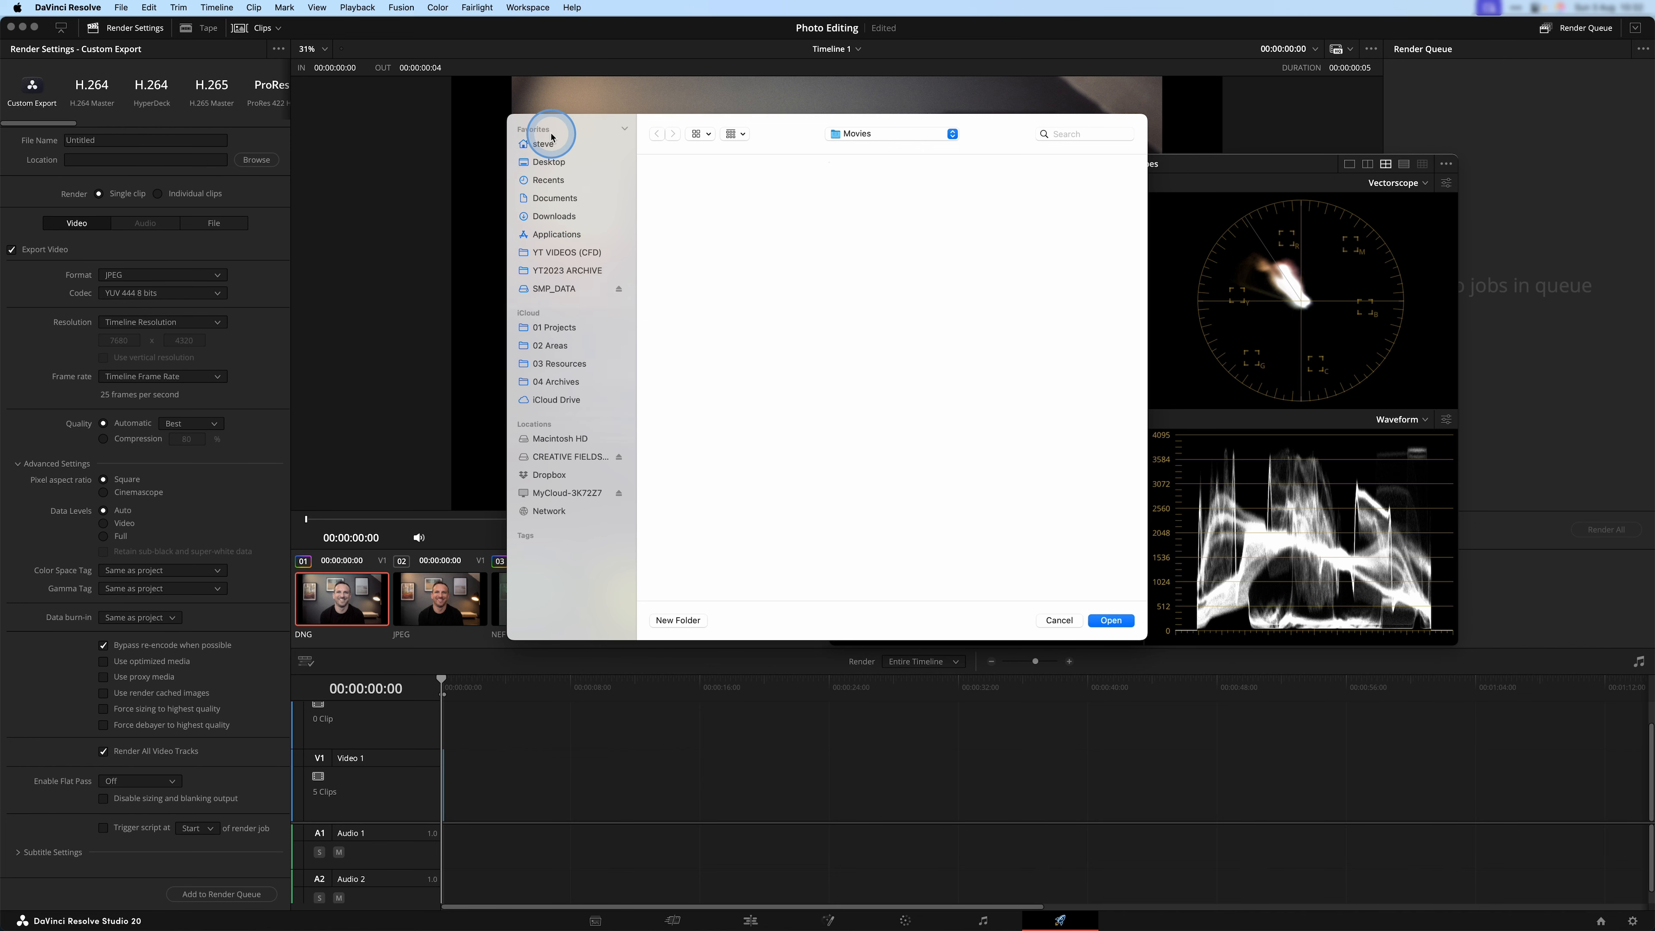
Choose the Desktop as the export location for the render job and move the Scopes clear of the Render Queue.
{"action": "left_click", "coordinate": [546, 164]}
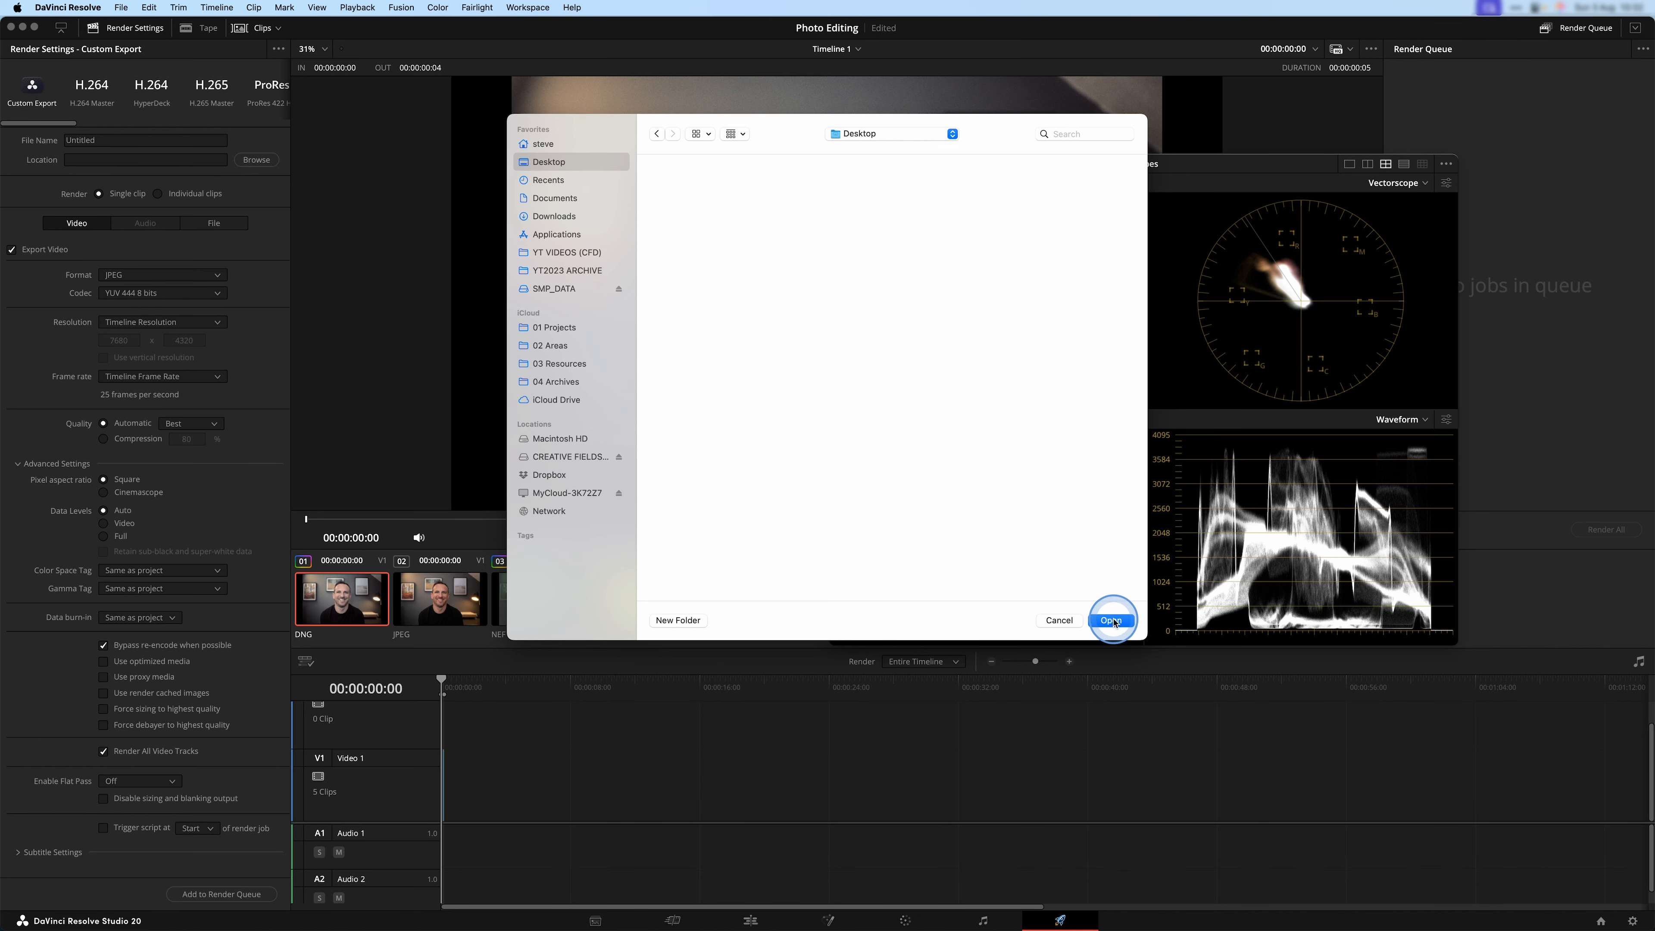
{"action": "left_click", "coordinate": [1111, 620]}
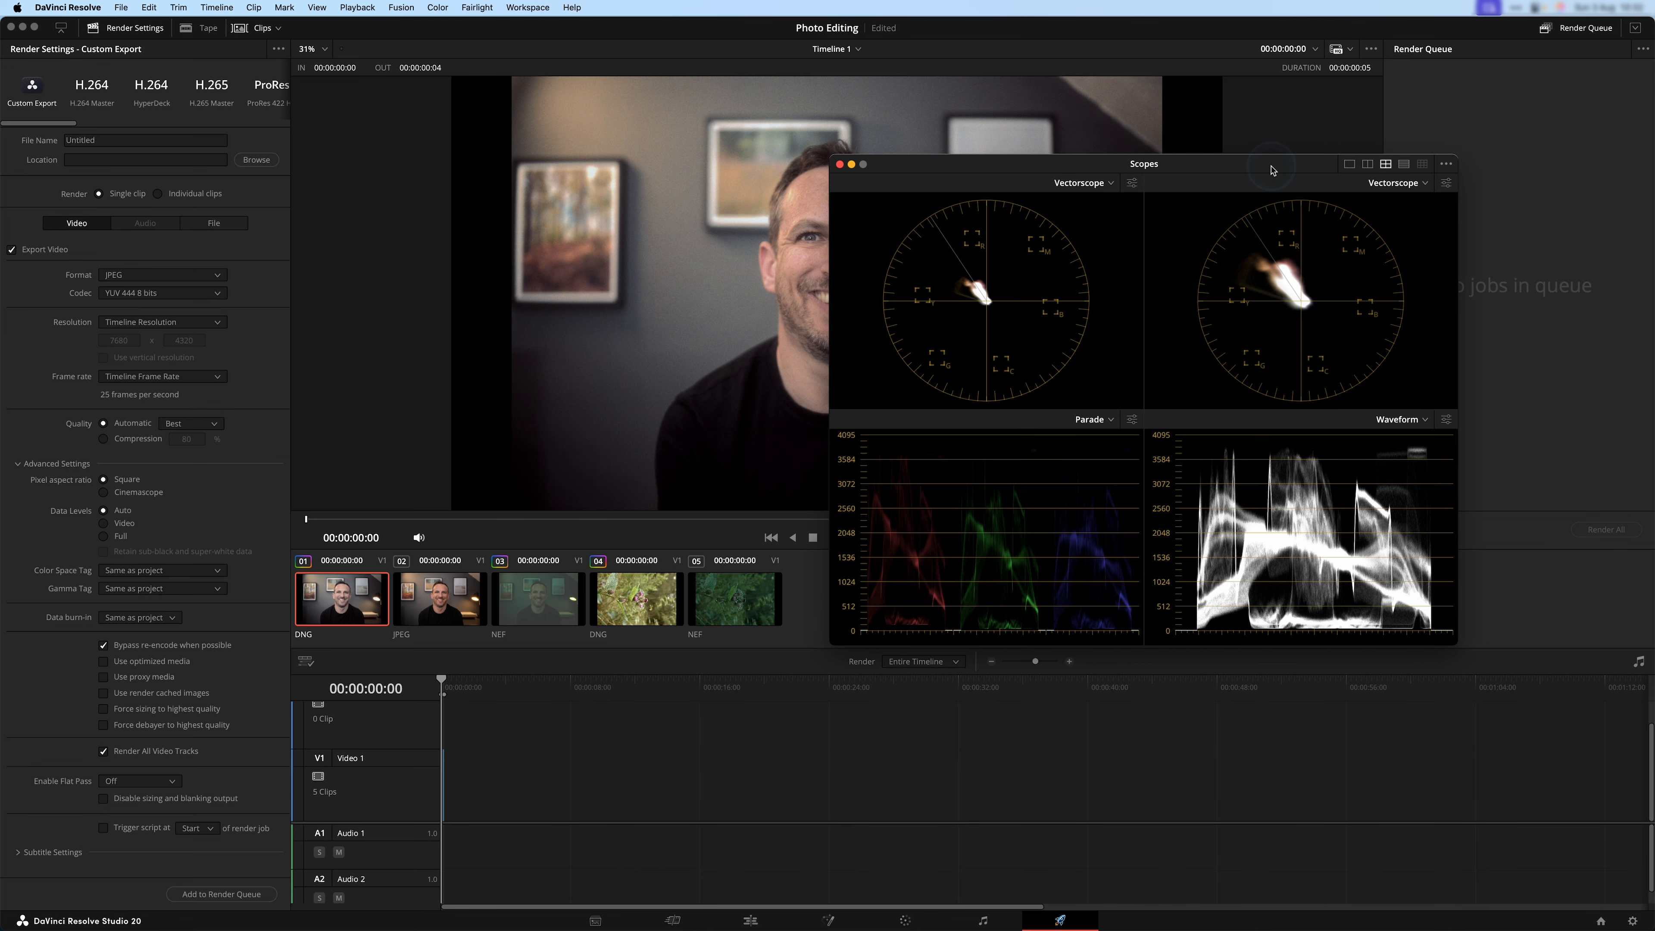
{"action": "left_click_drag", "start_coordinate": [1179, 157], "coordinate": [843, 146]}
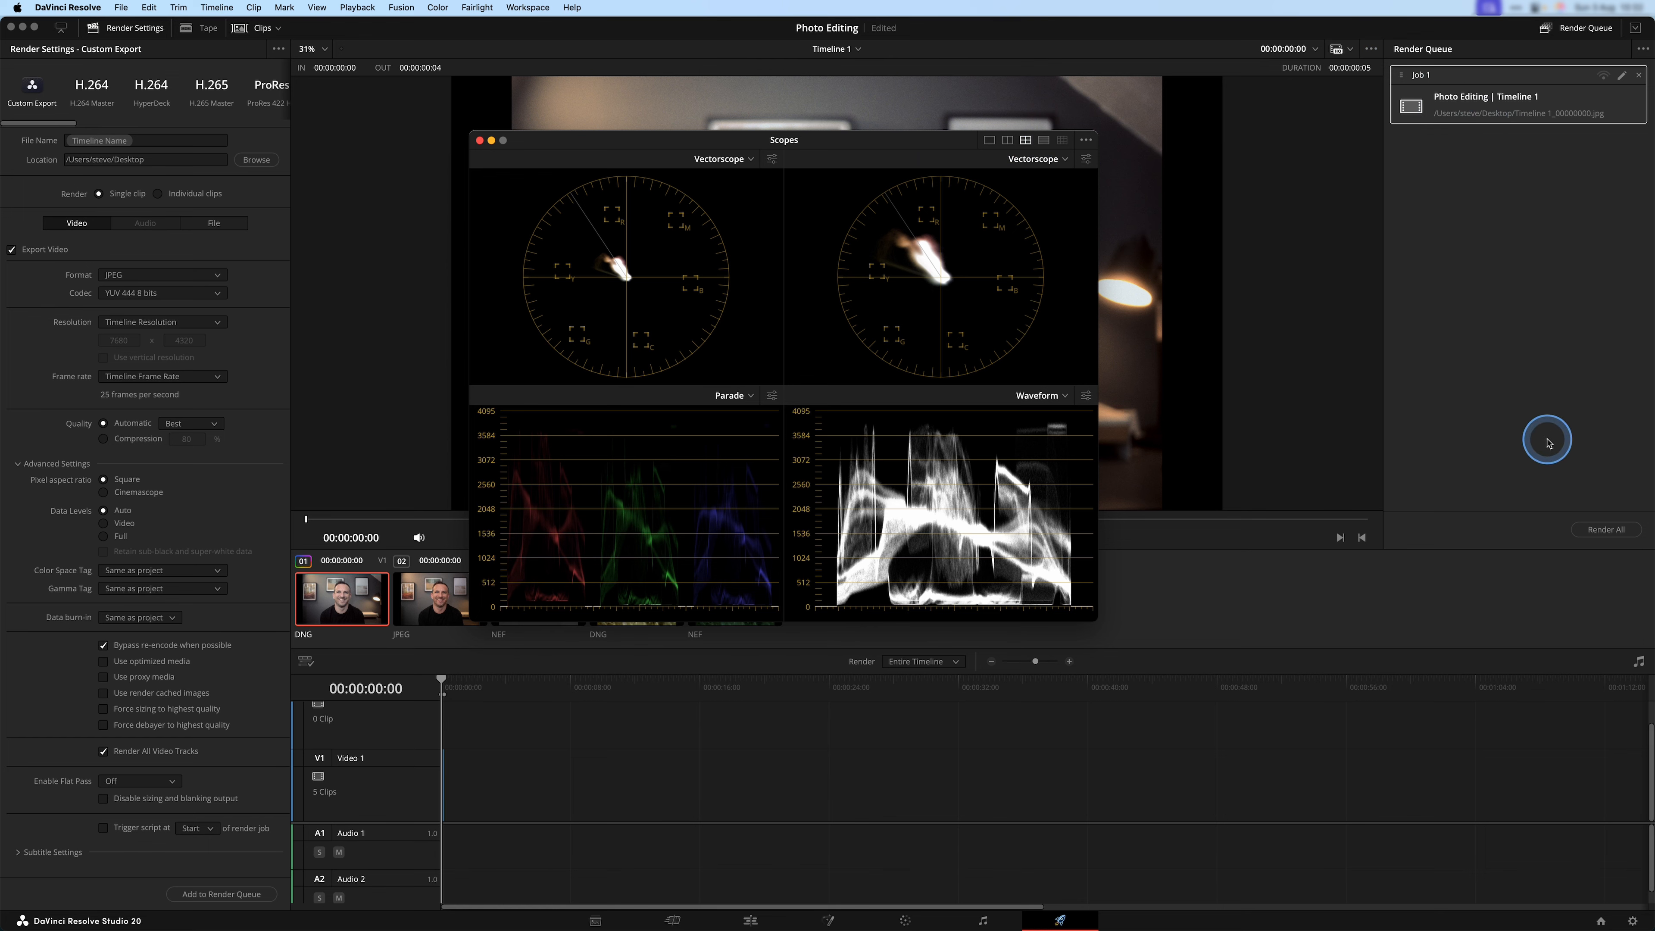
Render the queued JPEG job and reveal its exported files in Finder.
{"action": "left_click", "coordinate": [1614, 533]}
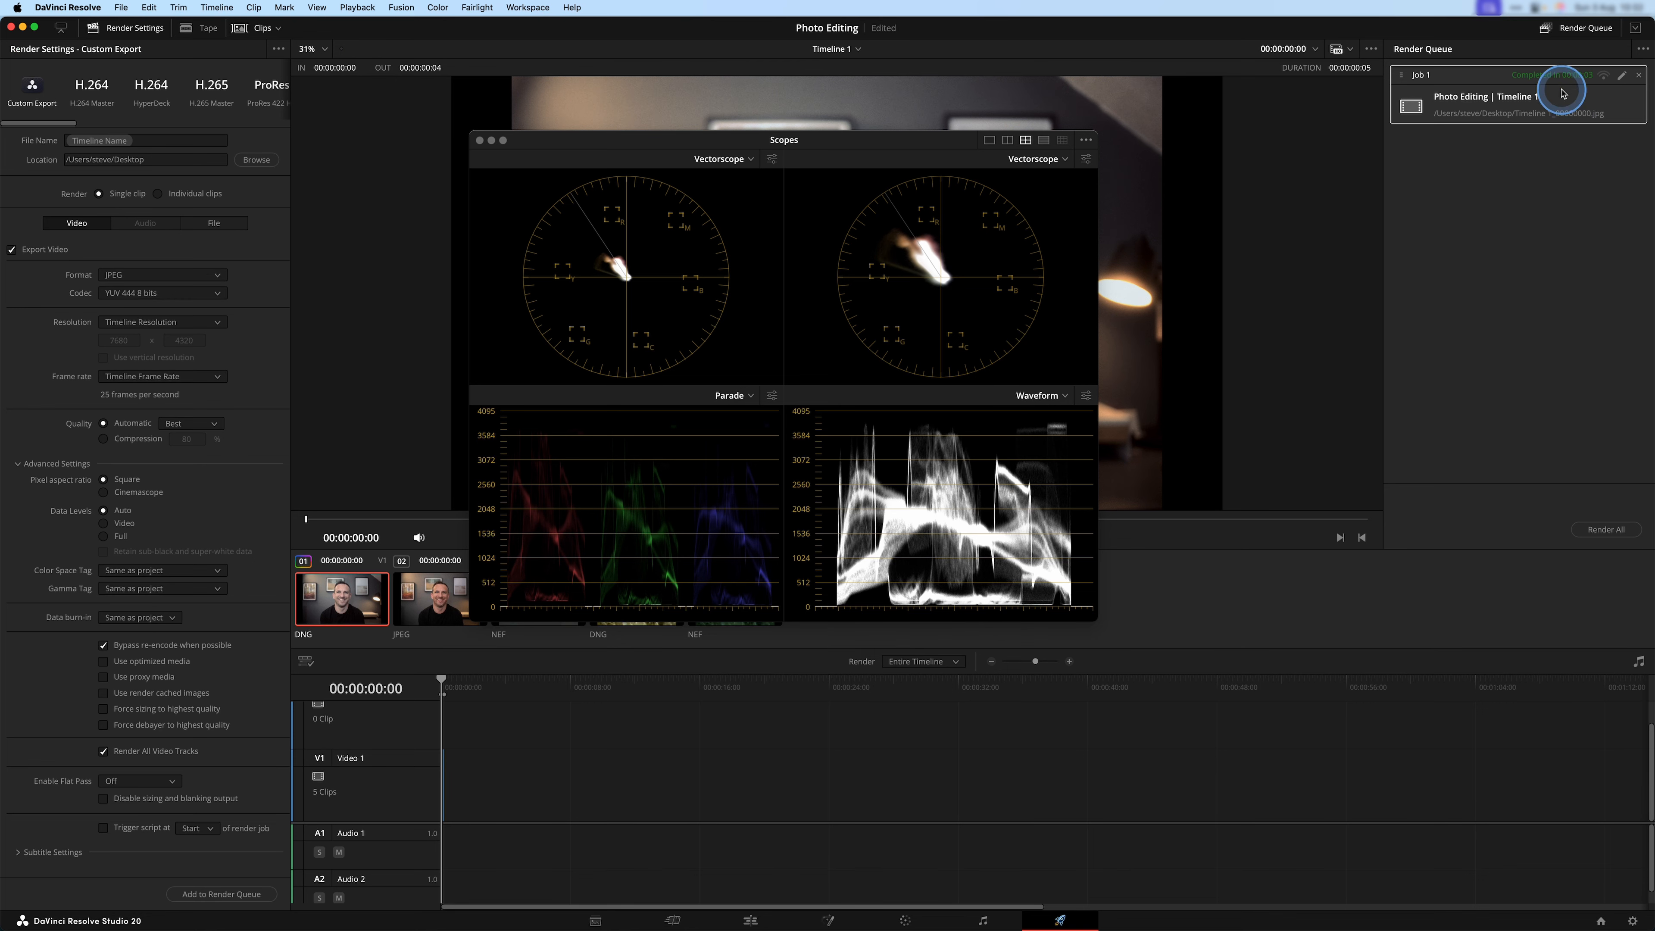
{"action": "left_click", "coordinate": [1551, 104]}
{"action": "right_click", "coordinate": [1552, 104]}
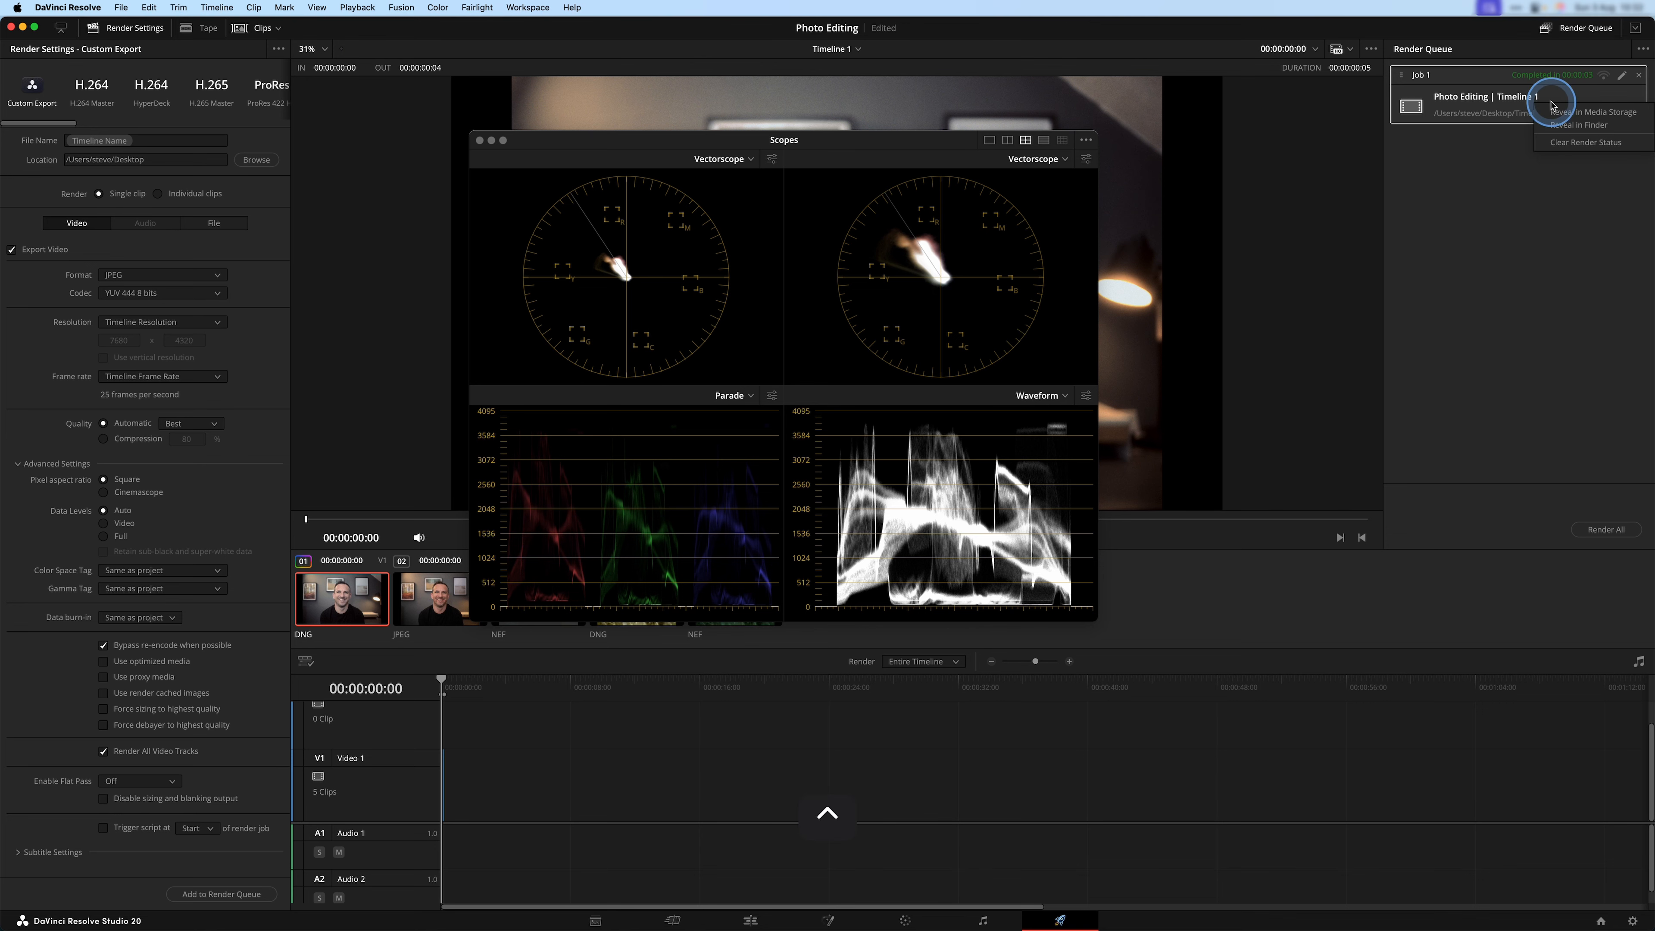
{"action": "left_click", "coordinate": [1554, 129]}
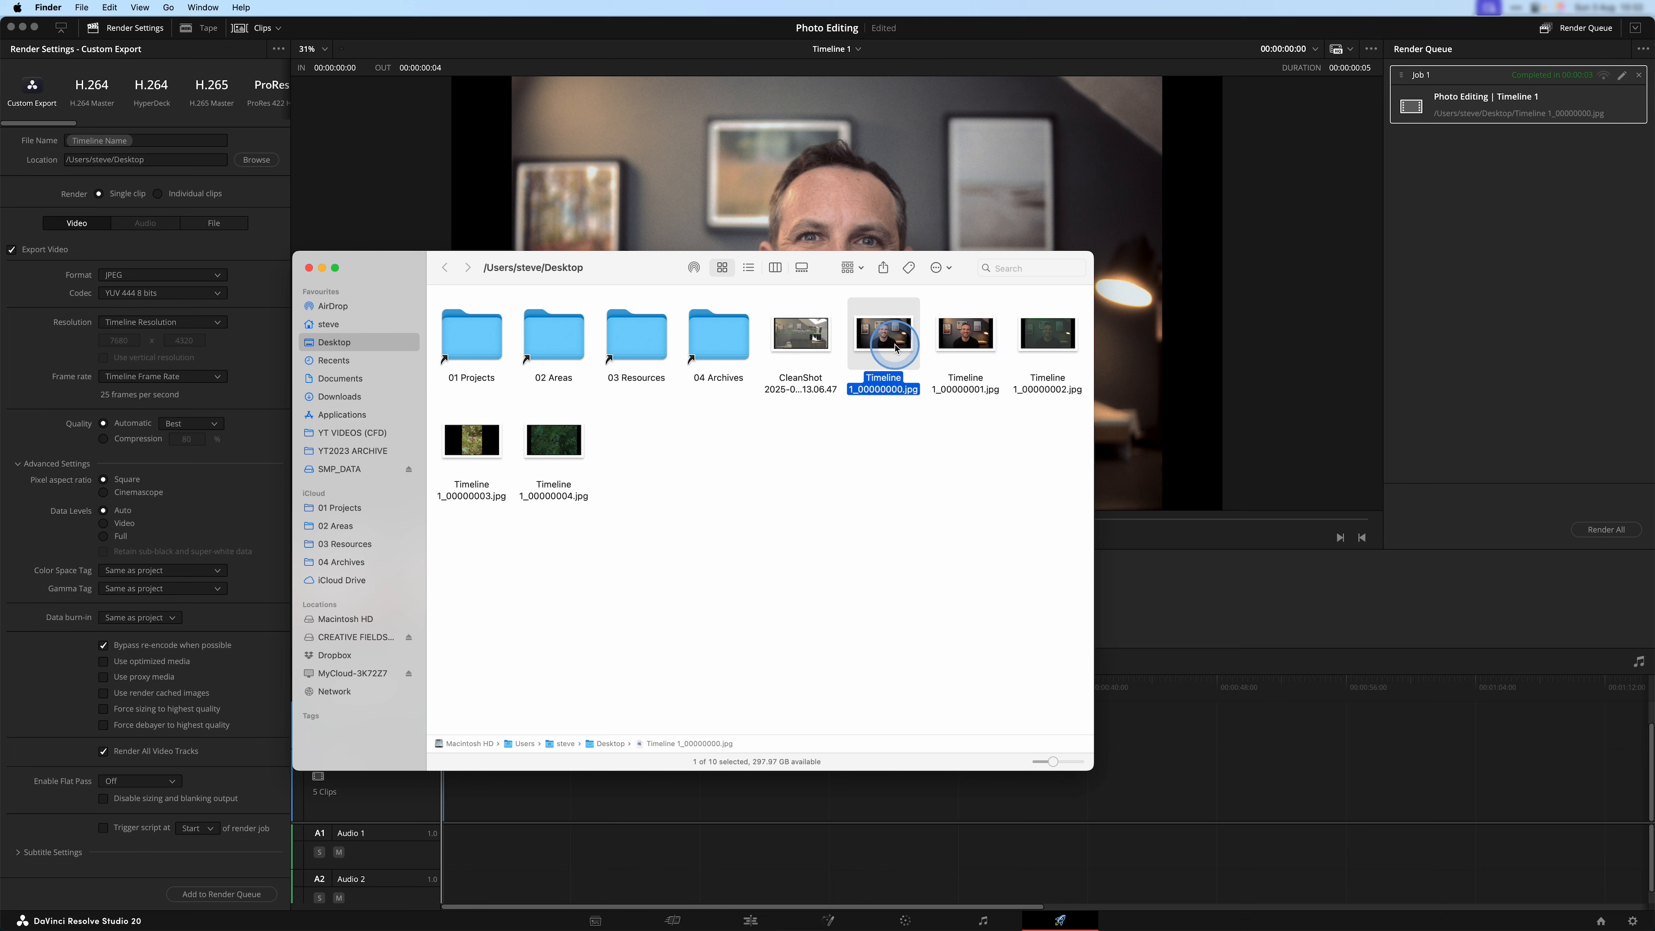
Inspect the exported portrait Timeline 1_00000000.jpg and the thistle photo Timeline 1_00000003.jpg in Preview.
{"action": "double_click", "coordinate": [896, 345]}
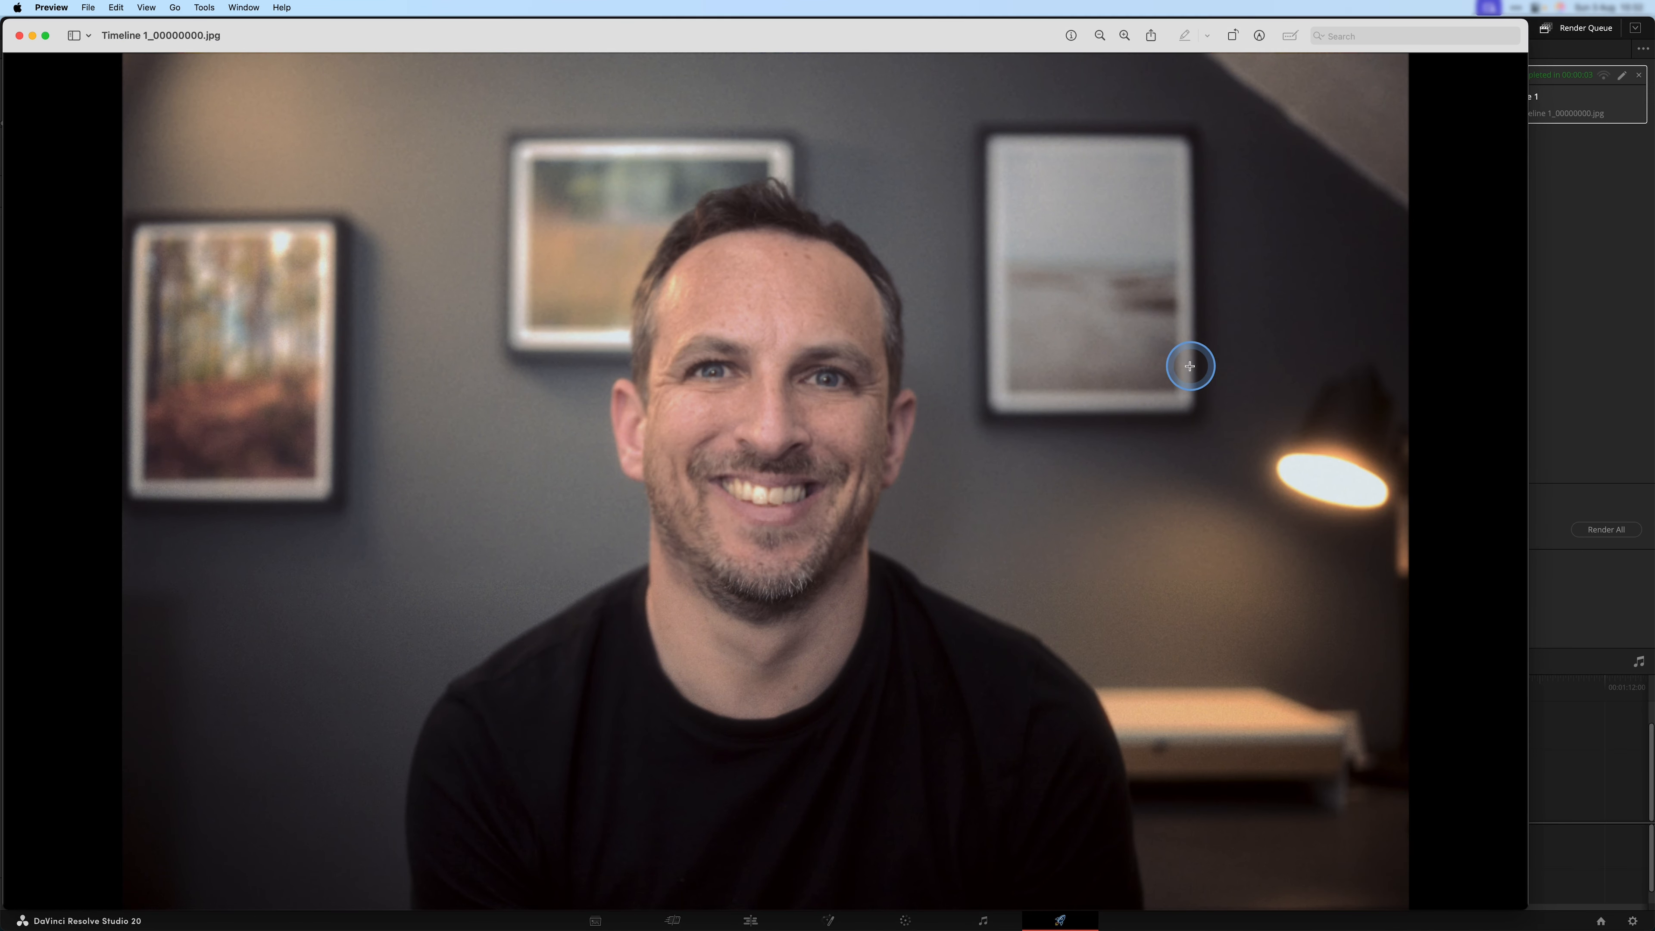
{"action": "left_click", "coordinate": [19, 35]}
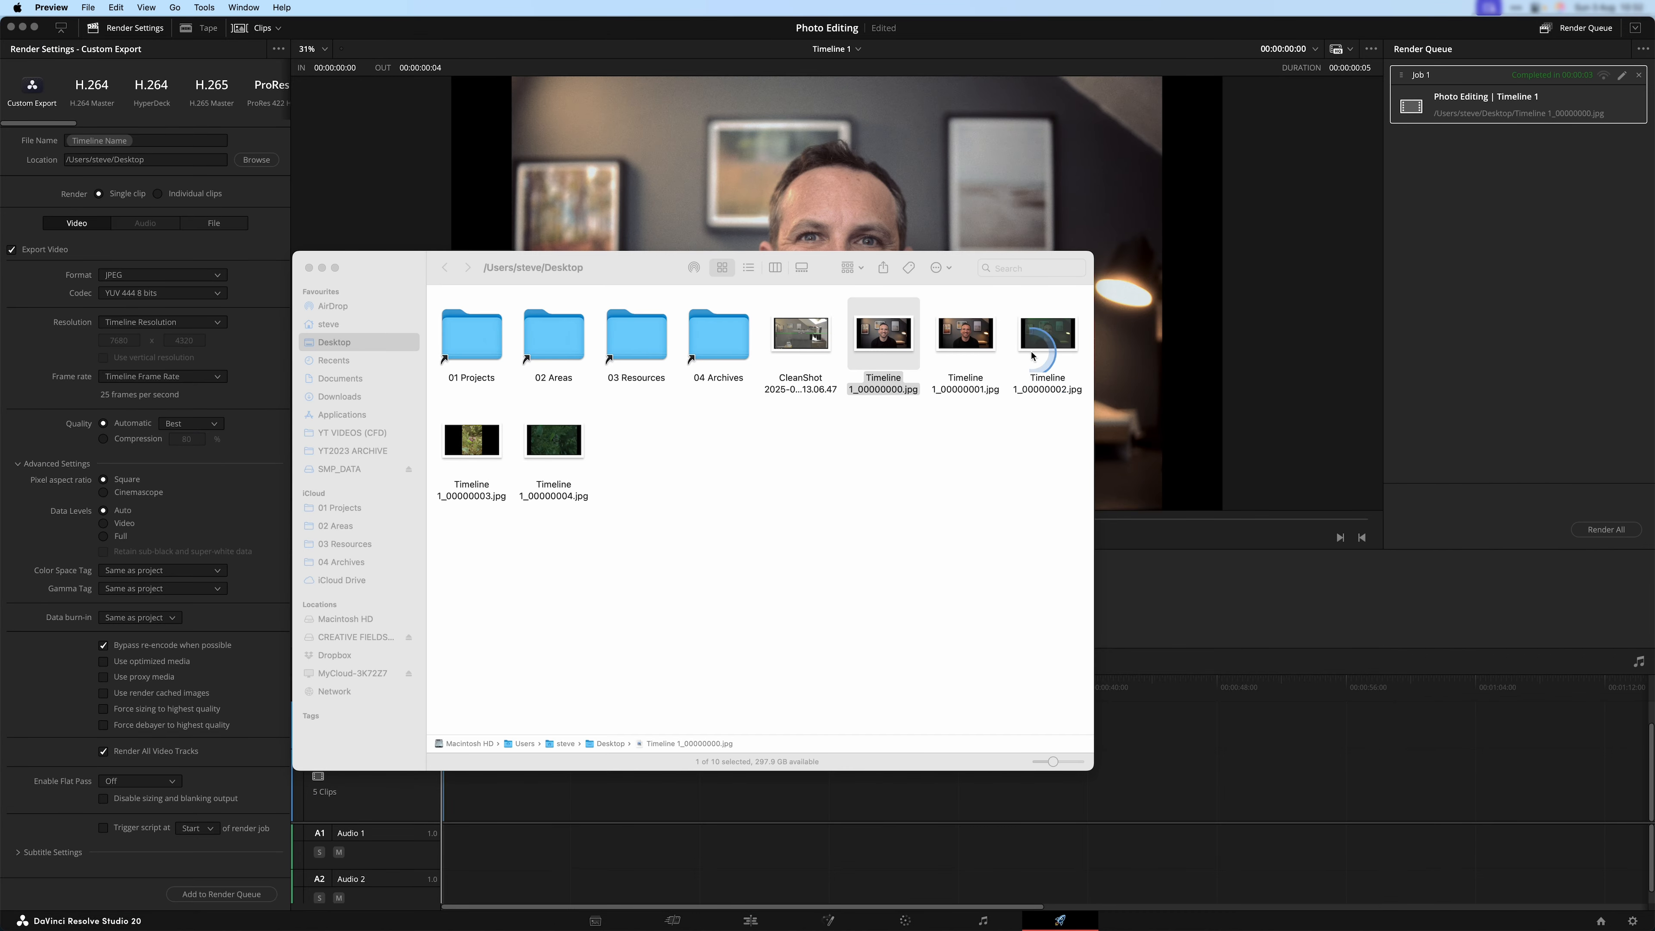
{"action": "double_click", "coordinate": [472, 441]}
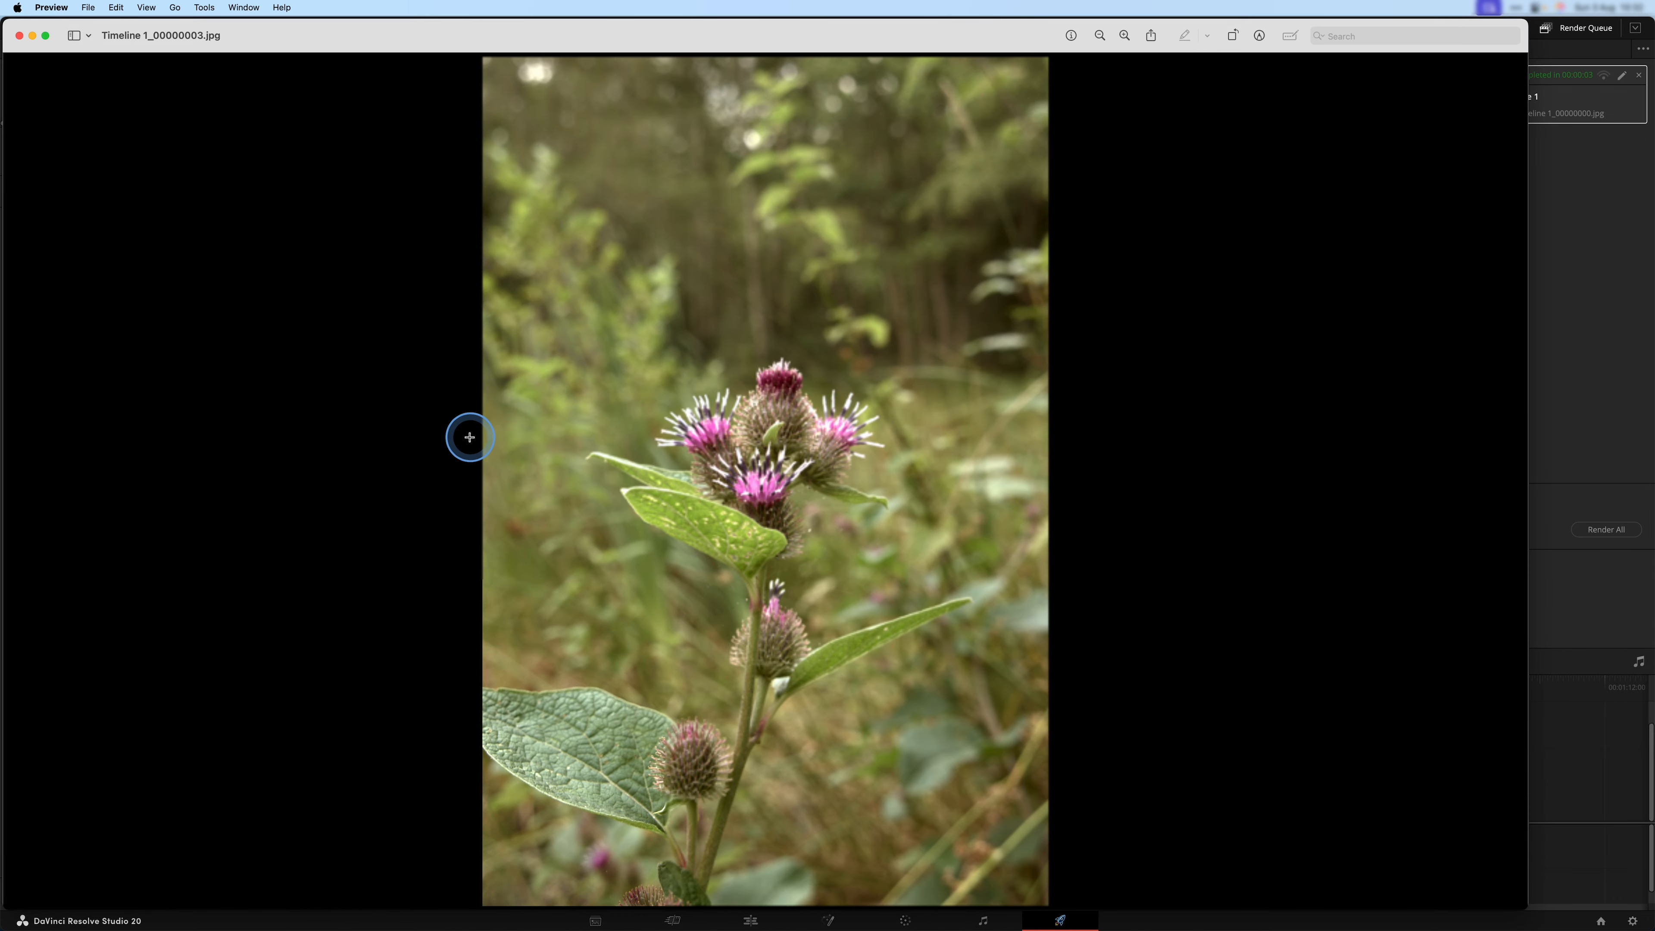